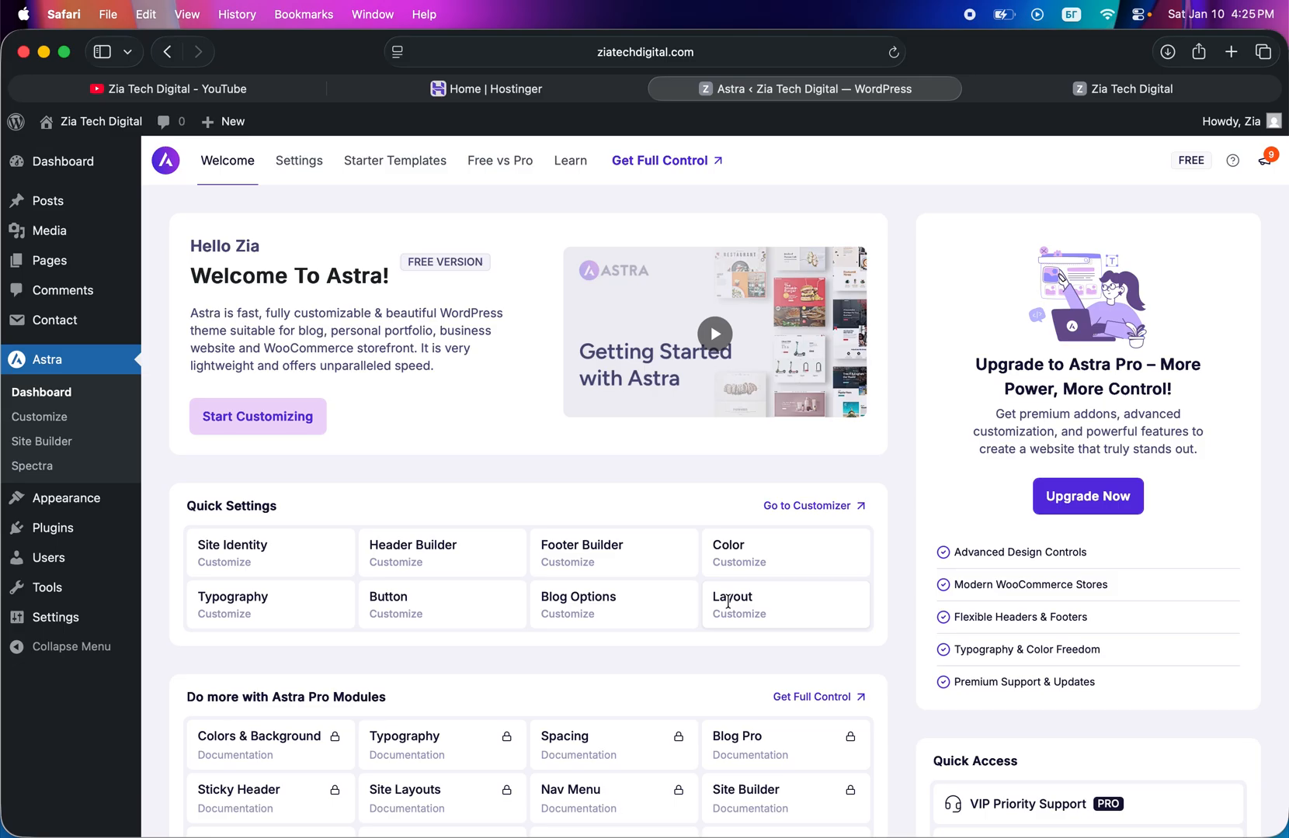
scroll(598, 629, down, 1)
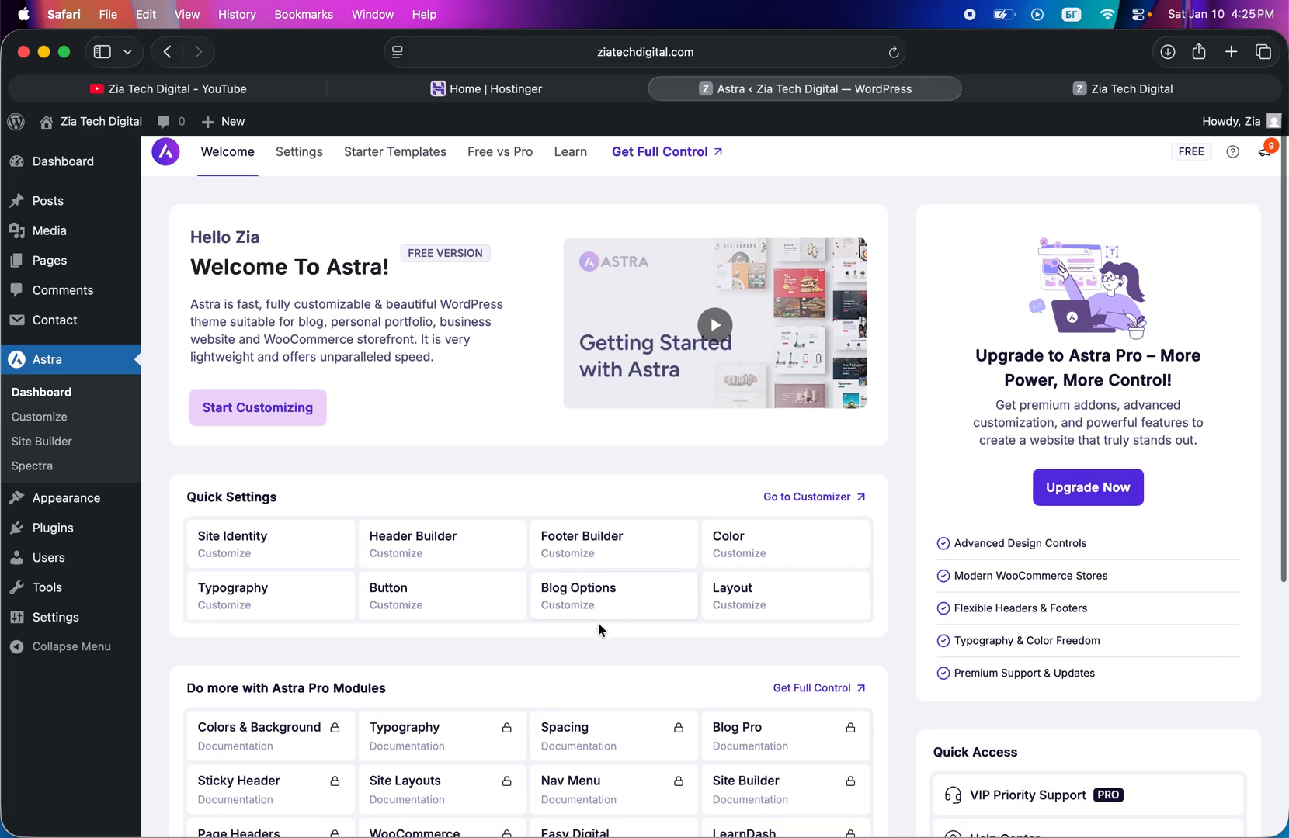
scroll(599, 624, down, 5)
scroll(598, 629, up, 5)
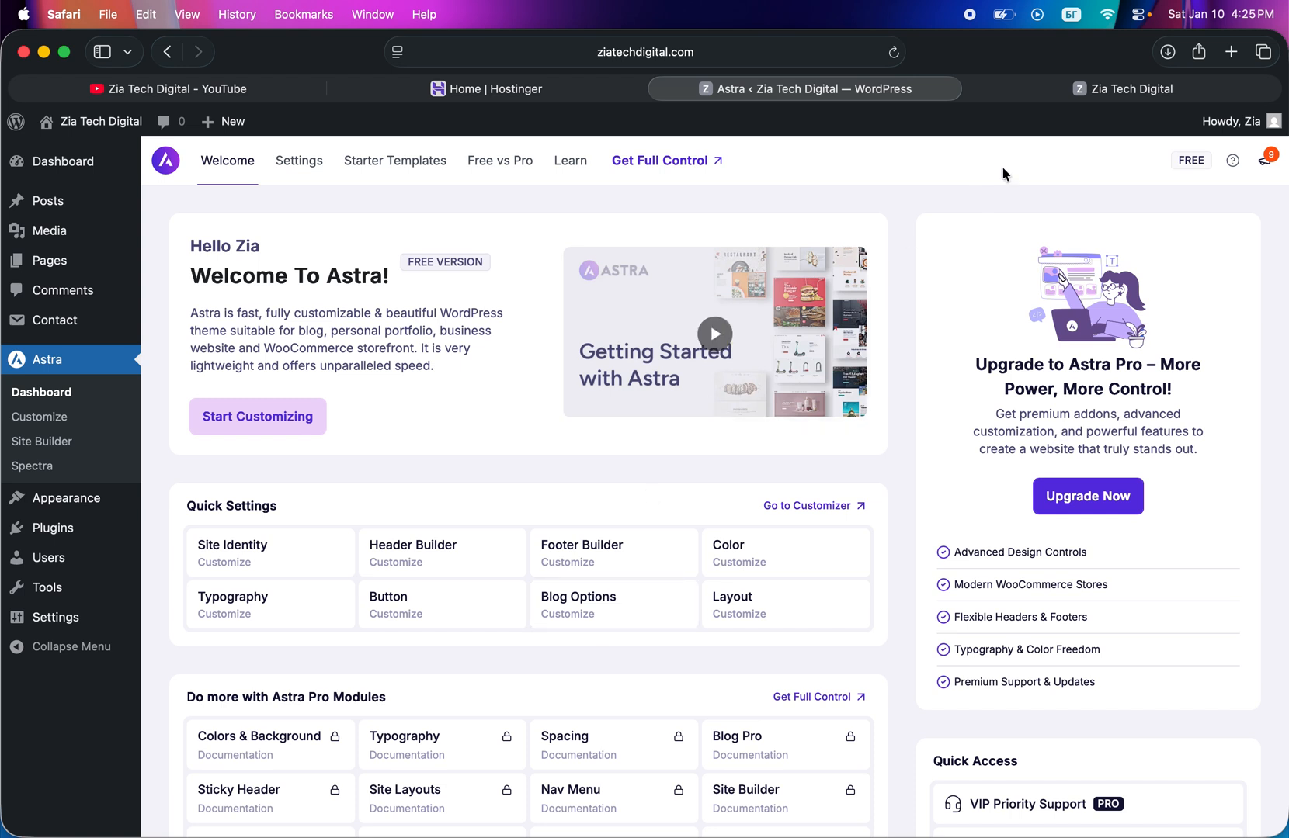
- Review the reloaded live homepage and its header navigation, and return to the WordPress admin
click(1013, 93)
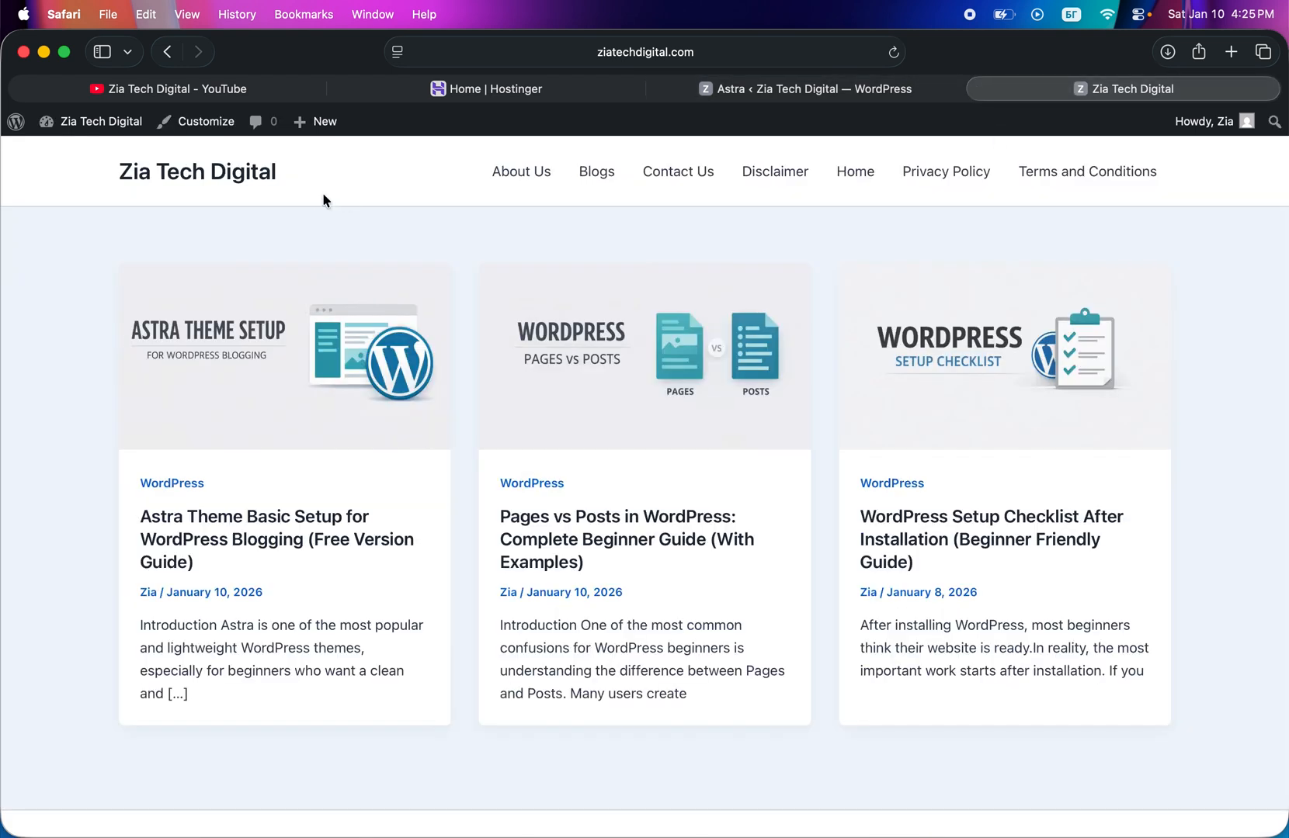
click(893, 52)
click(788, 92)
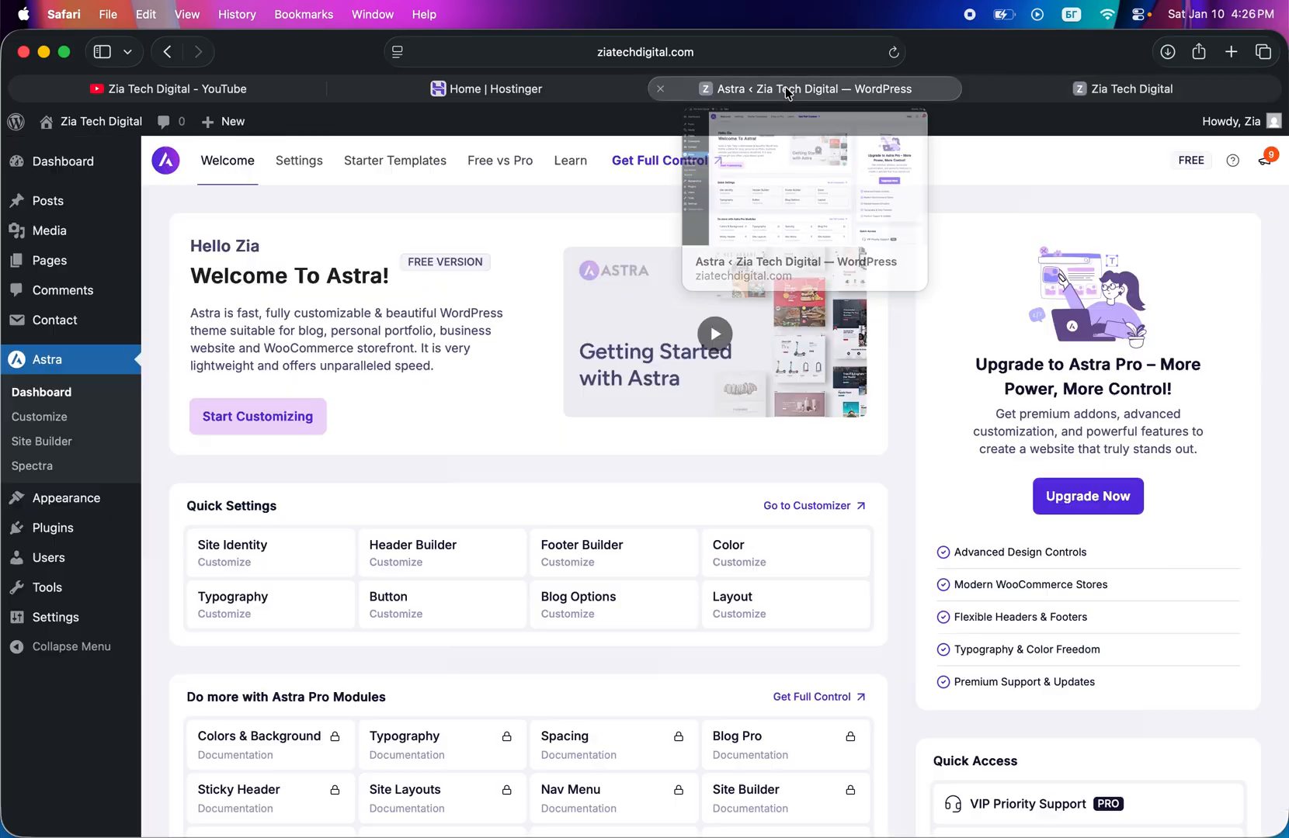
- Open the post categories page to review the site's existing categories
click(102, 171)
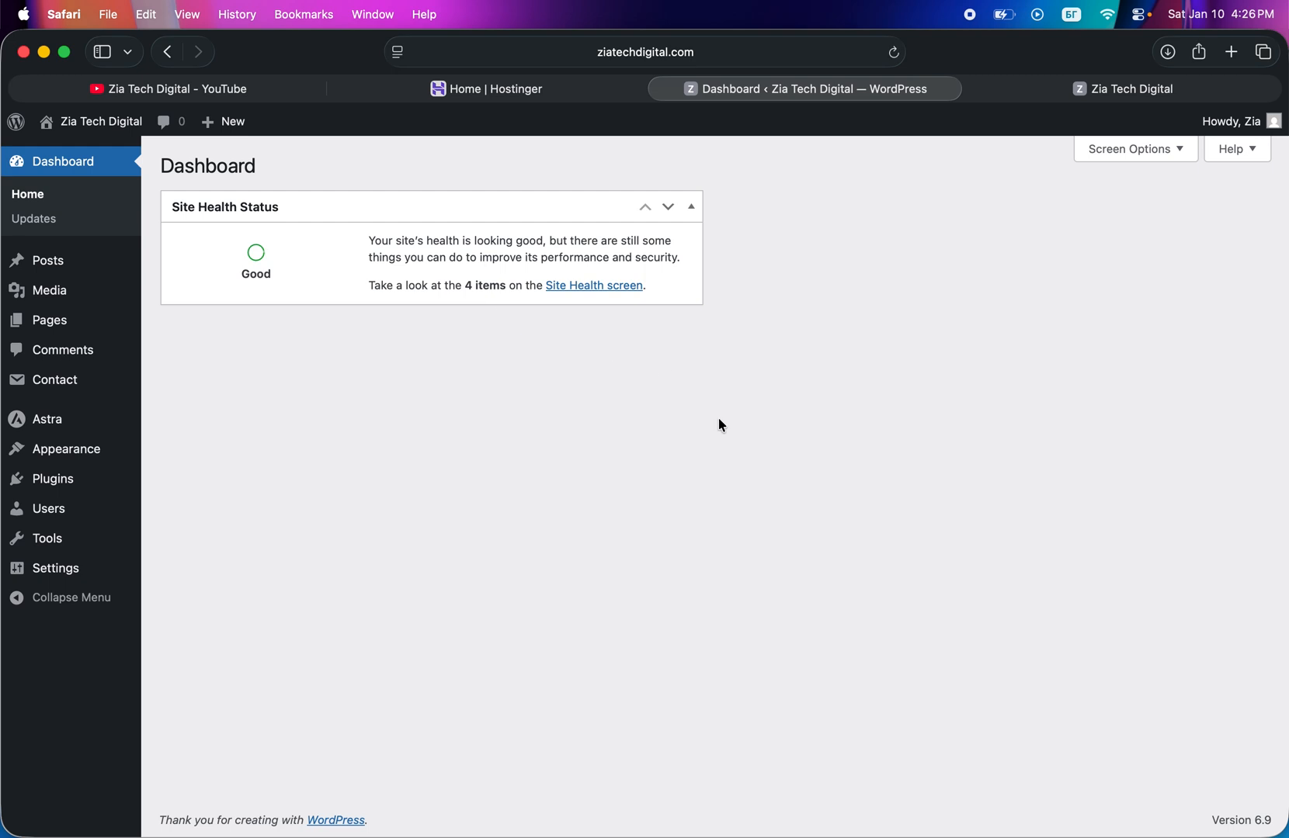
mouse_move(56, 266)
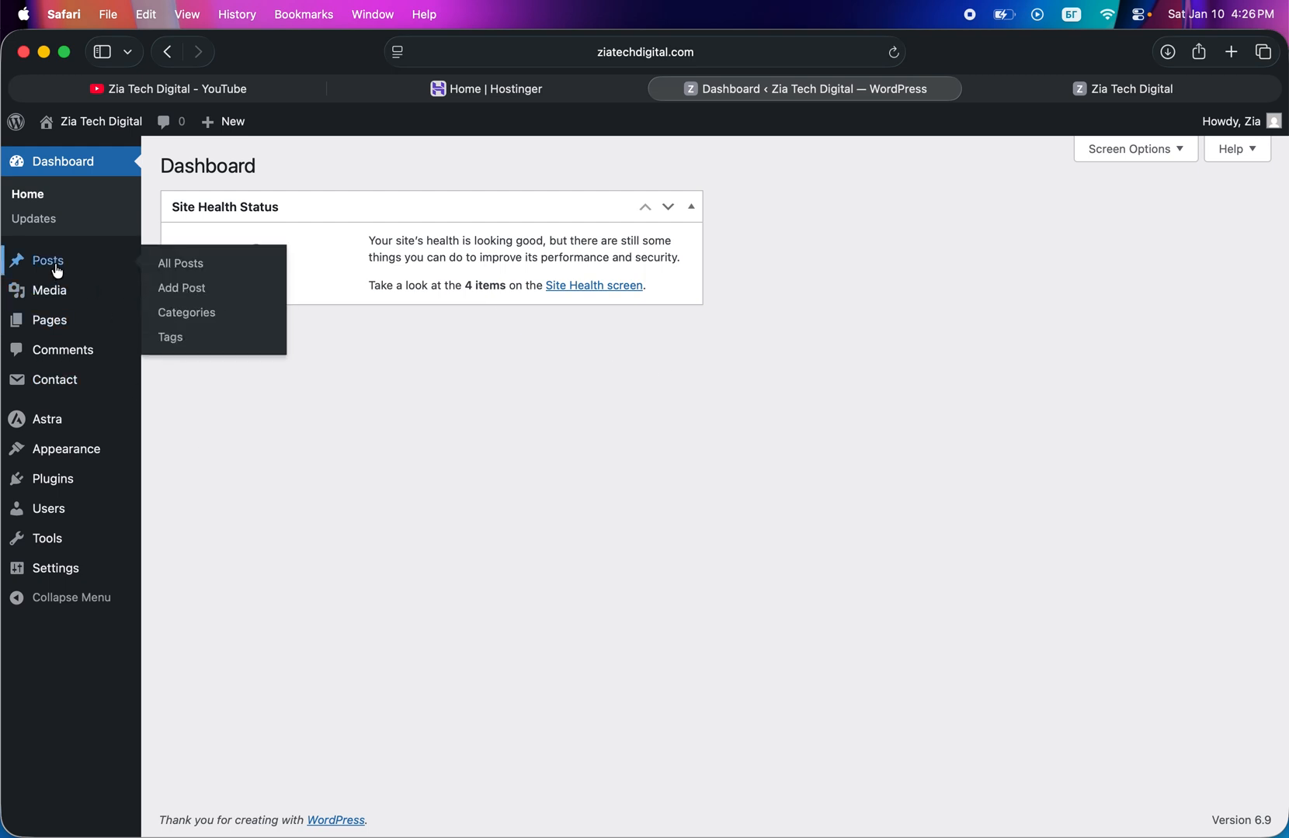
click(200, 329)
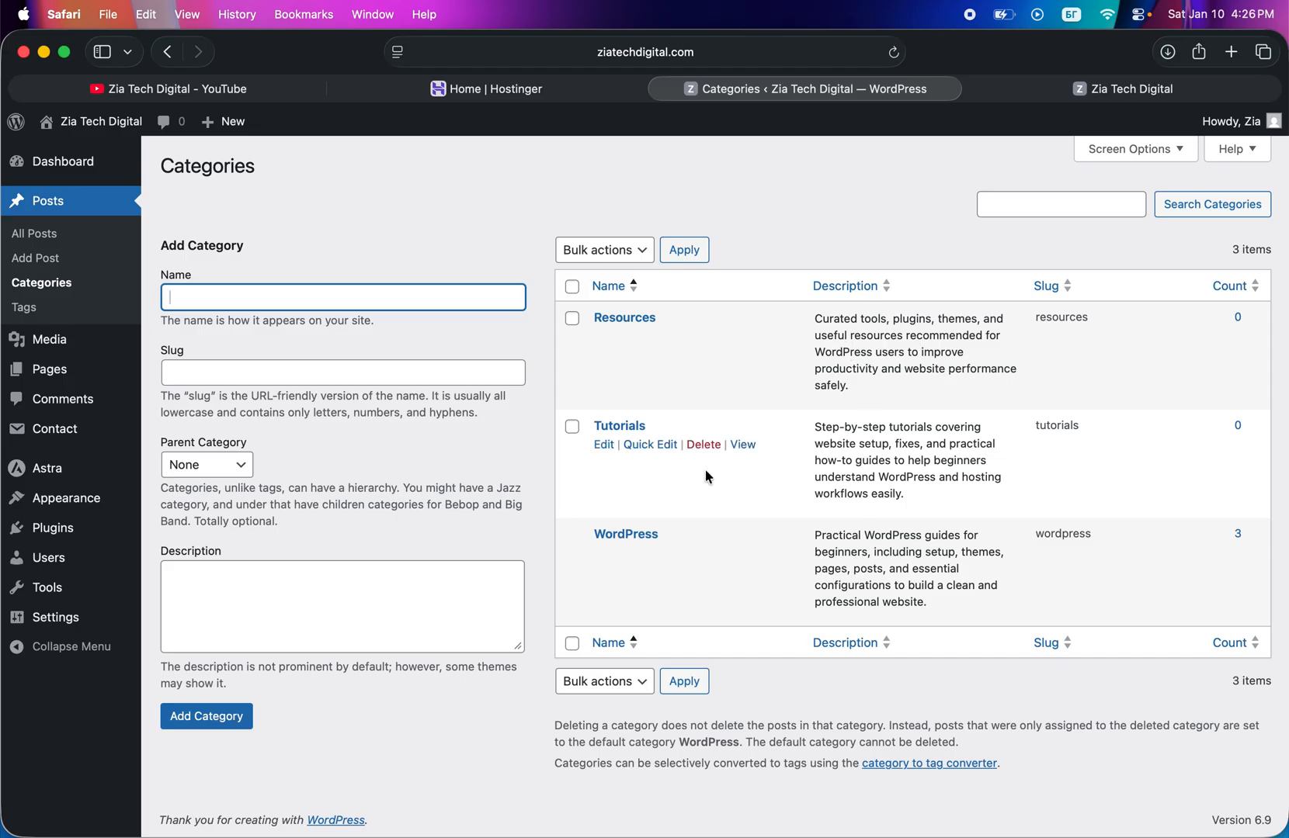
mouse_move(55, 182)
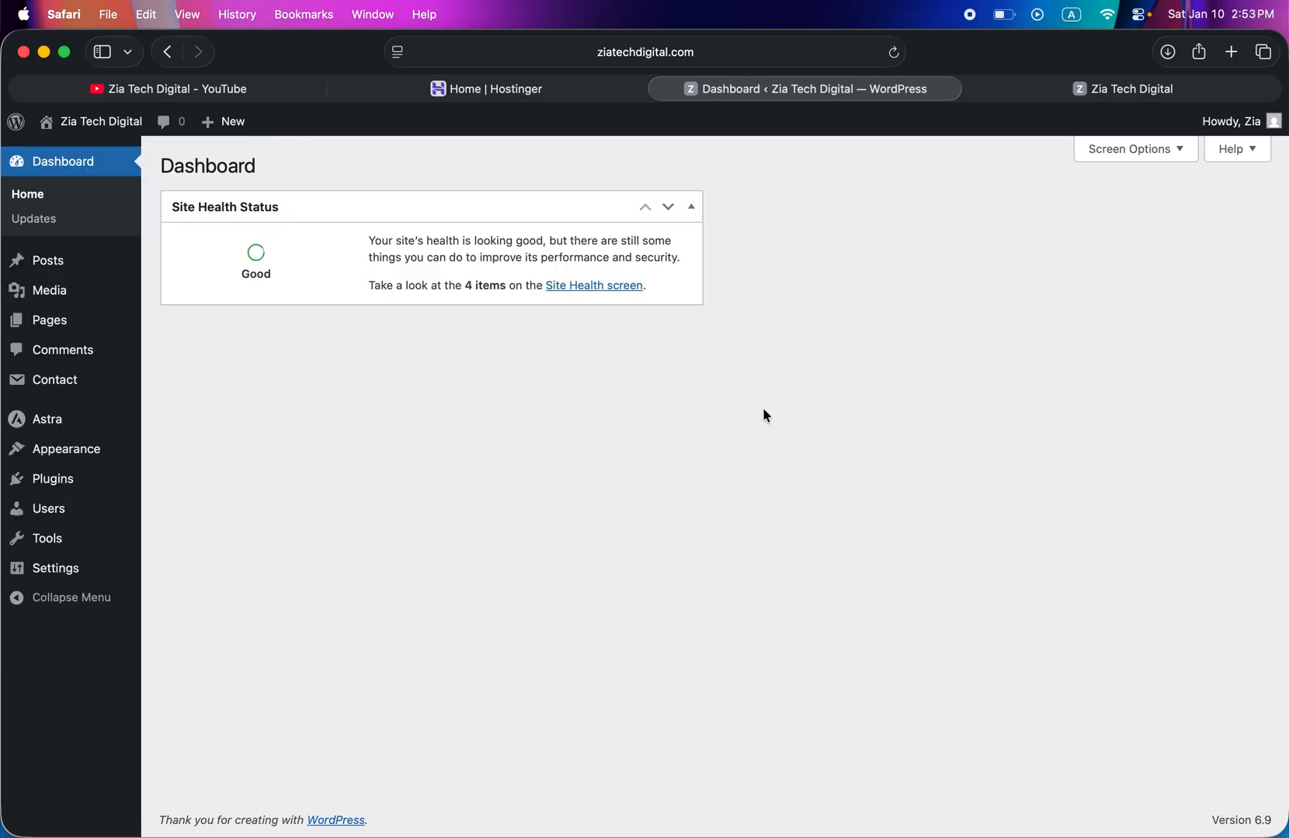
- Delete the Tech category from the post categories
mouse_move(57, 255)
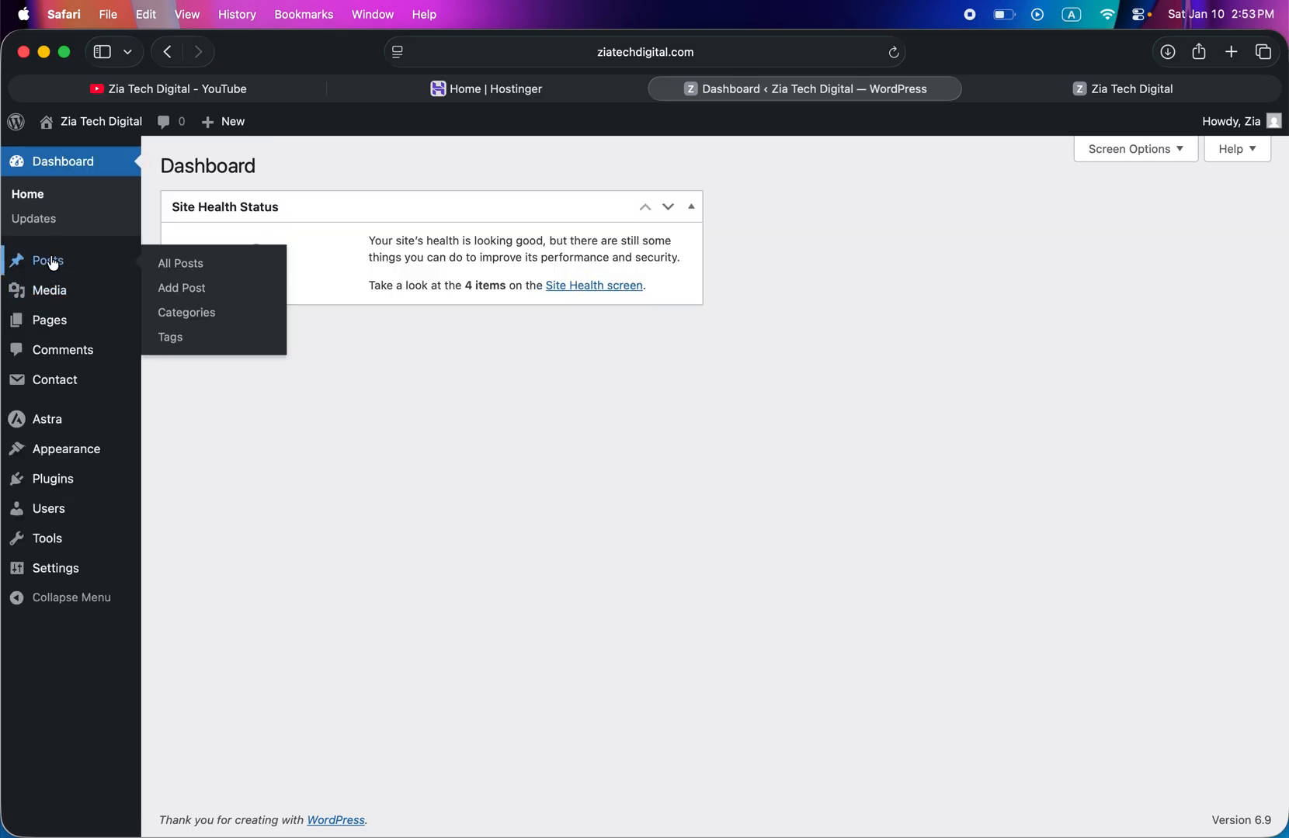
click(201, 320)
mouse_move(682, 376)
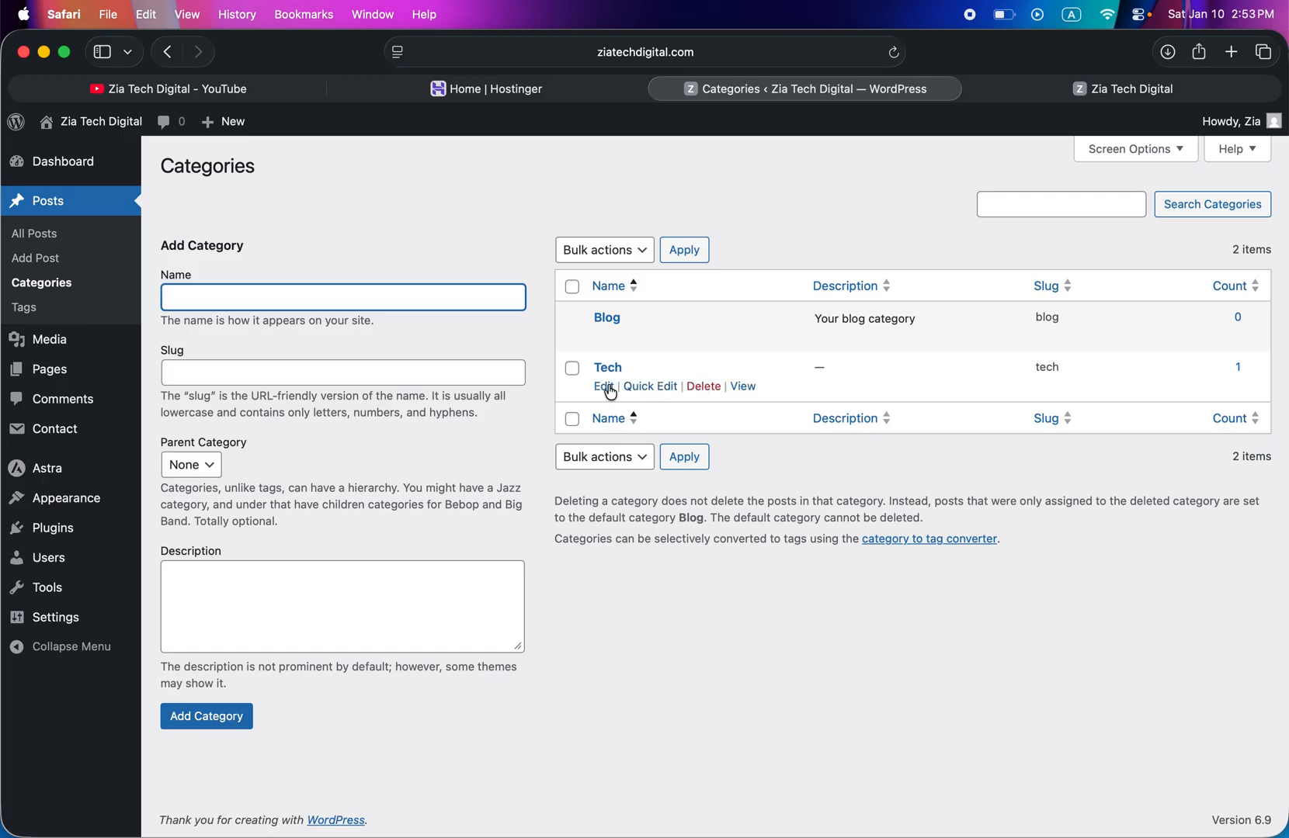
click(704, 387)
click(805, 524)
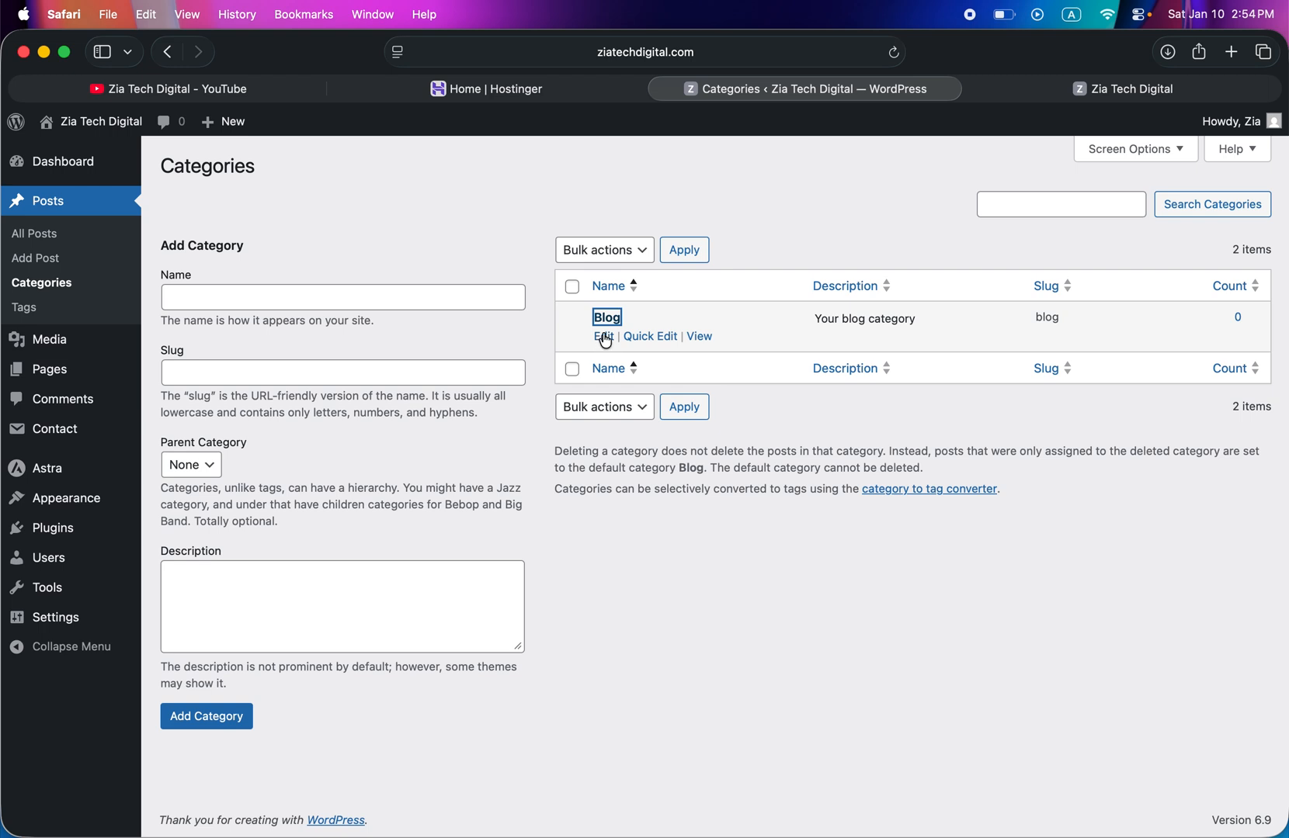
- Edit the Blog category, changing both its name and its slug to WordPress
click(603, 335)
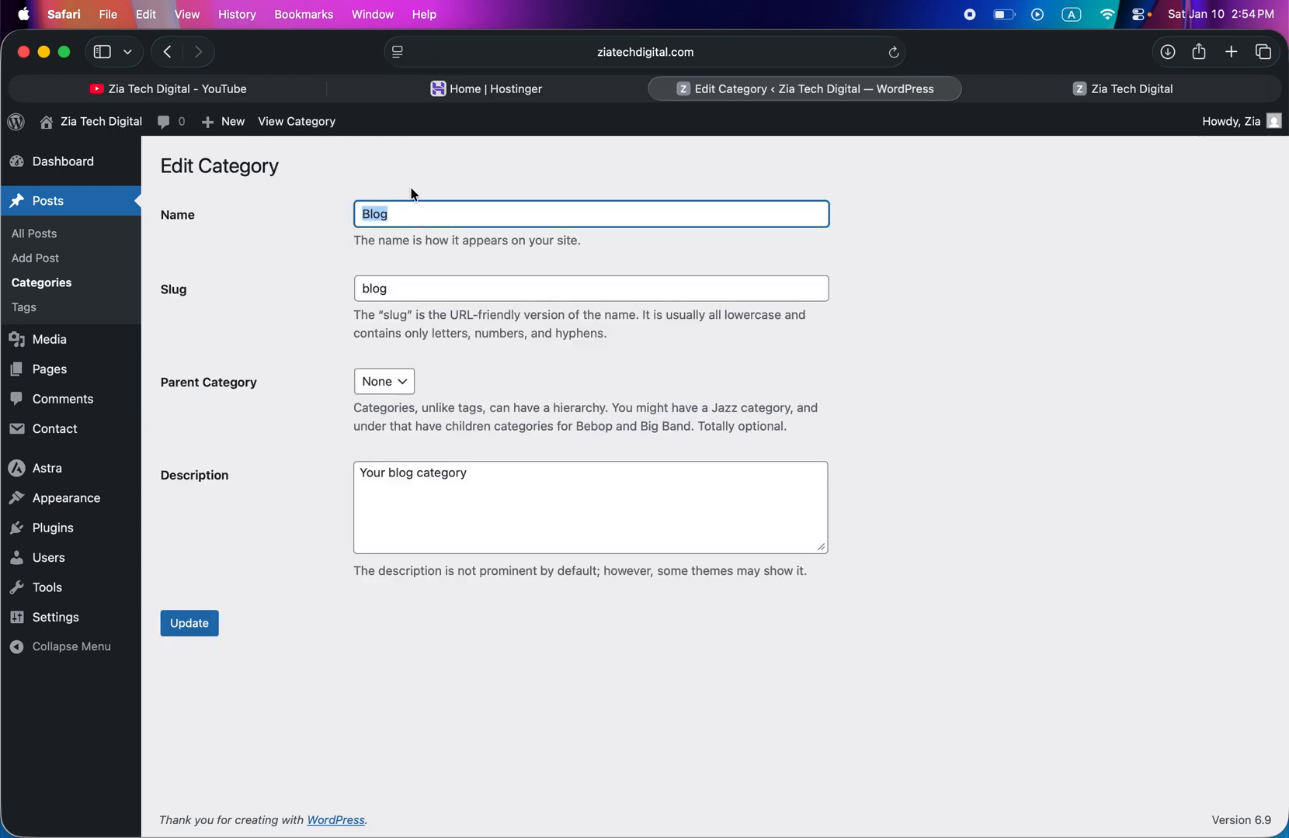
text(WordPress)
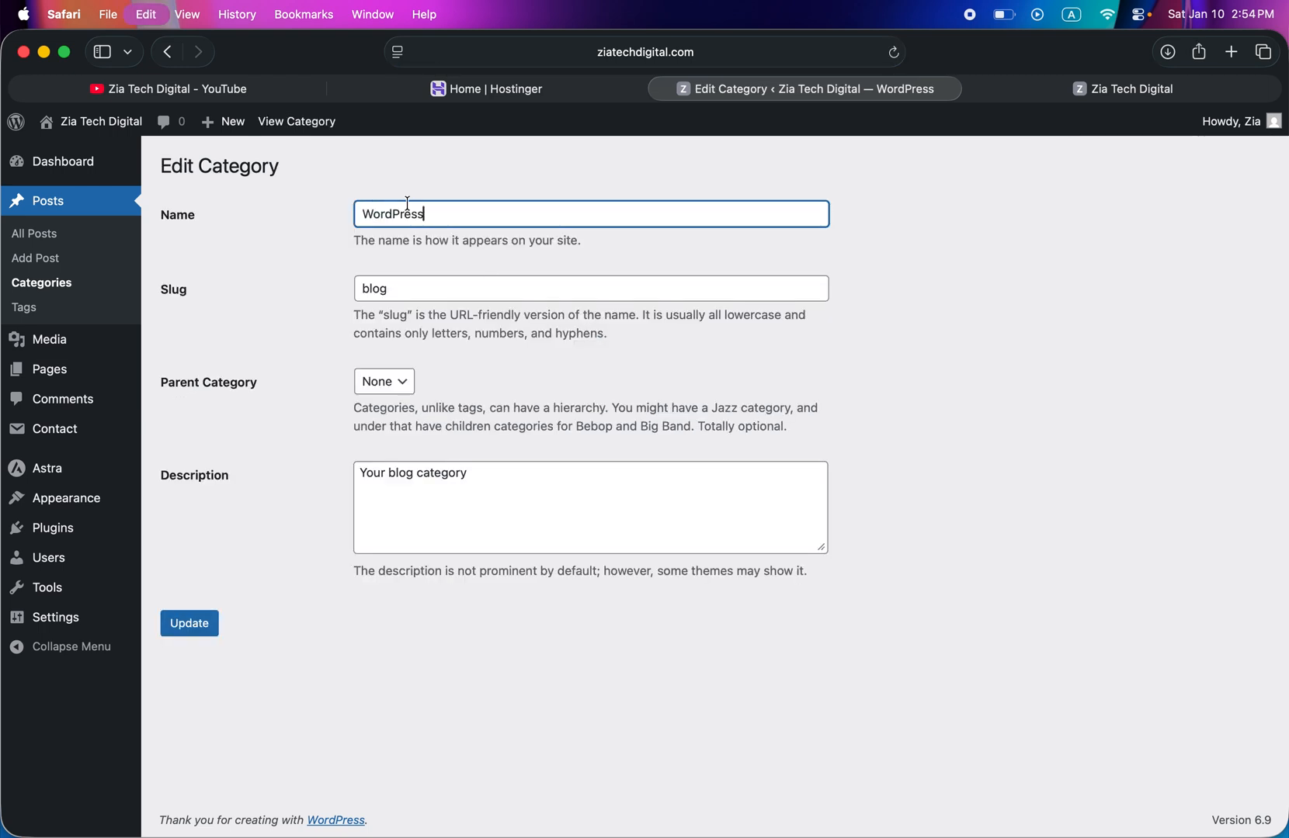
click(417, 291)
key(super+a)
key(super+c)
key(super+v)
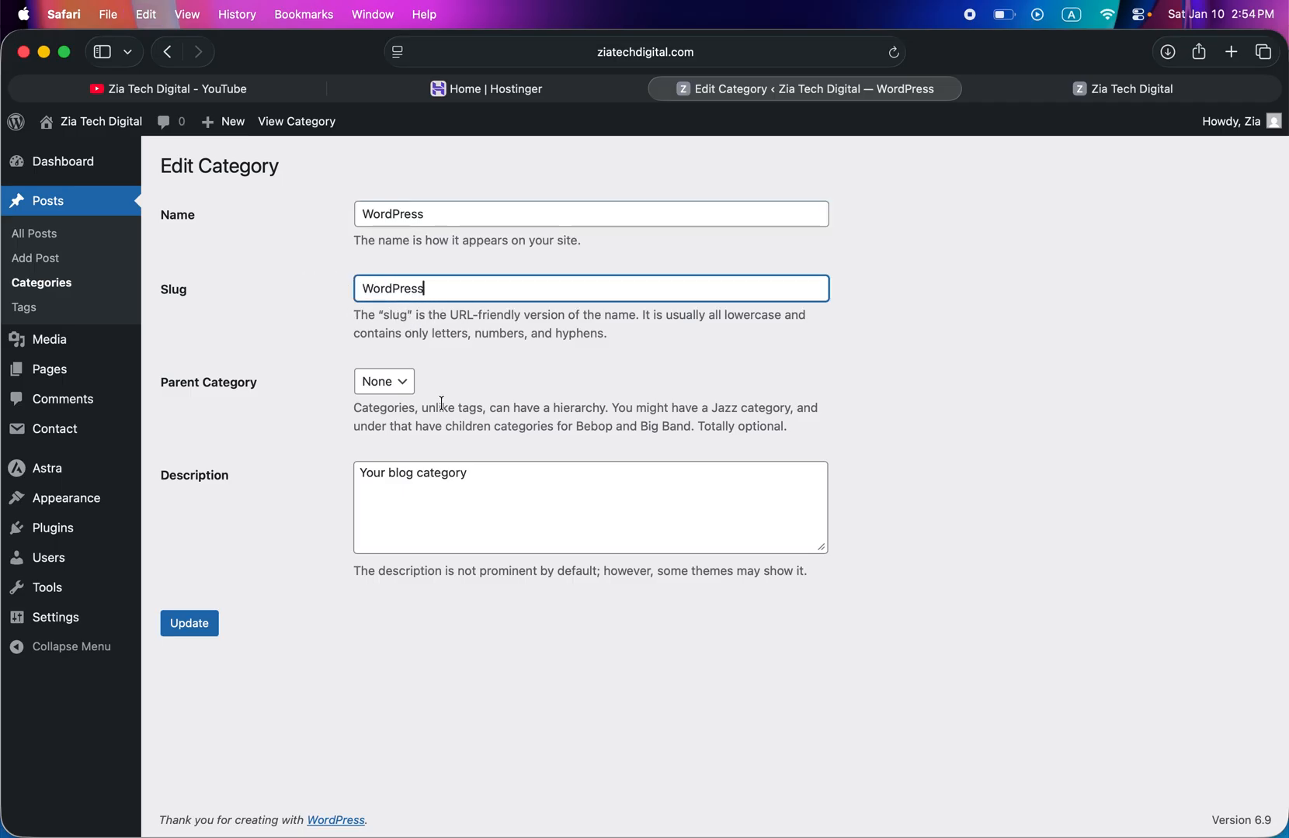
- Replace the category's description with the WordPress description copied from ChatGPT, "Practical WordPress guides for beginners…", and save the category
drag(489, 475, 302, 462)
key(BackSpace)
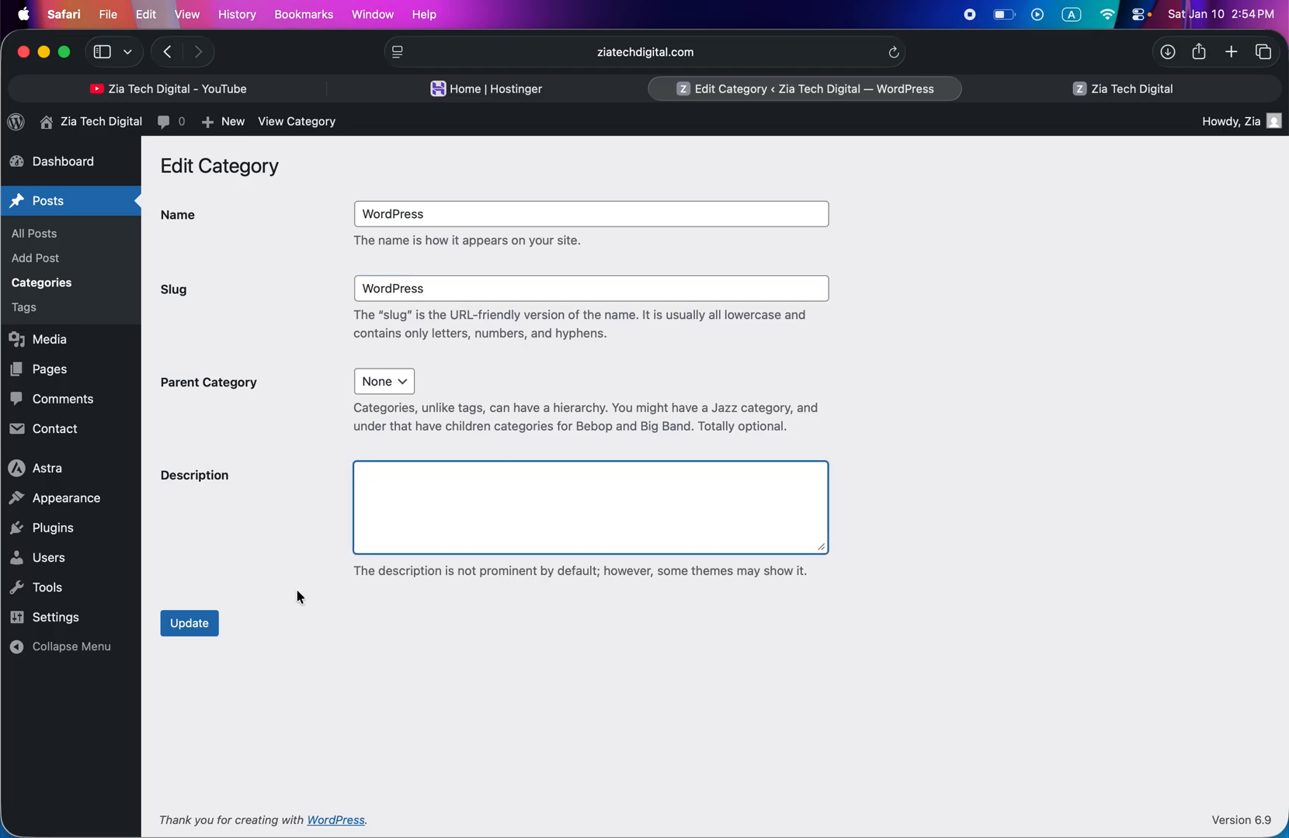
click(283, 807)
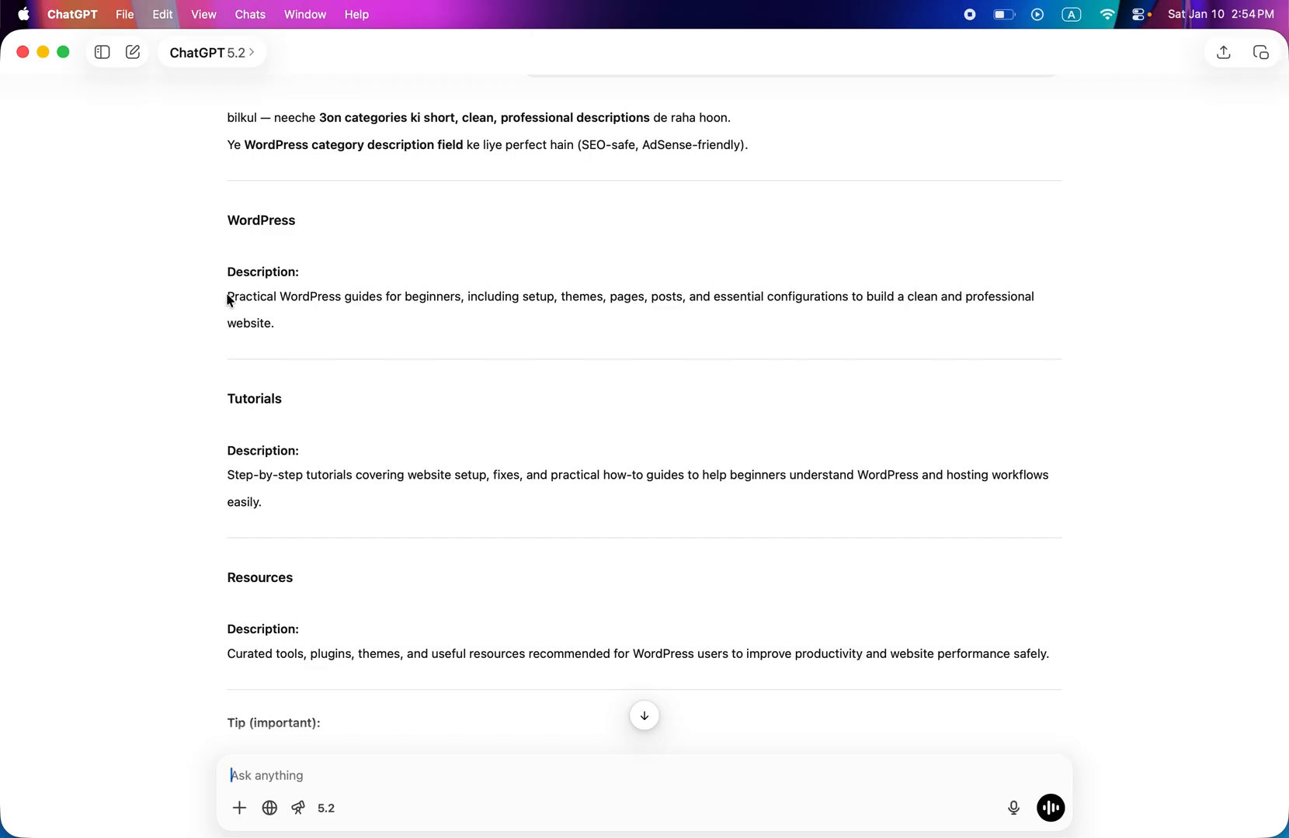
drag(227, 298, 273, 322)
right_click(268, 307)
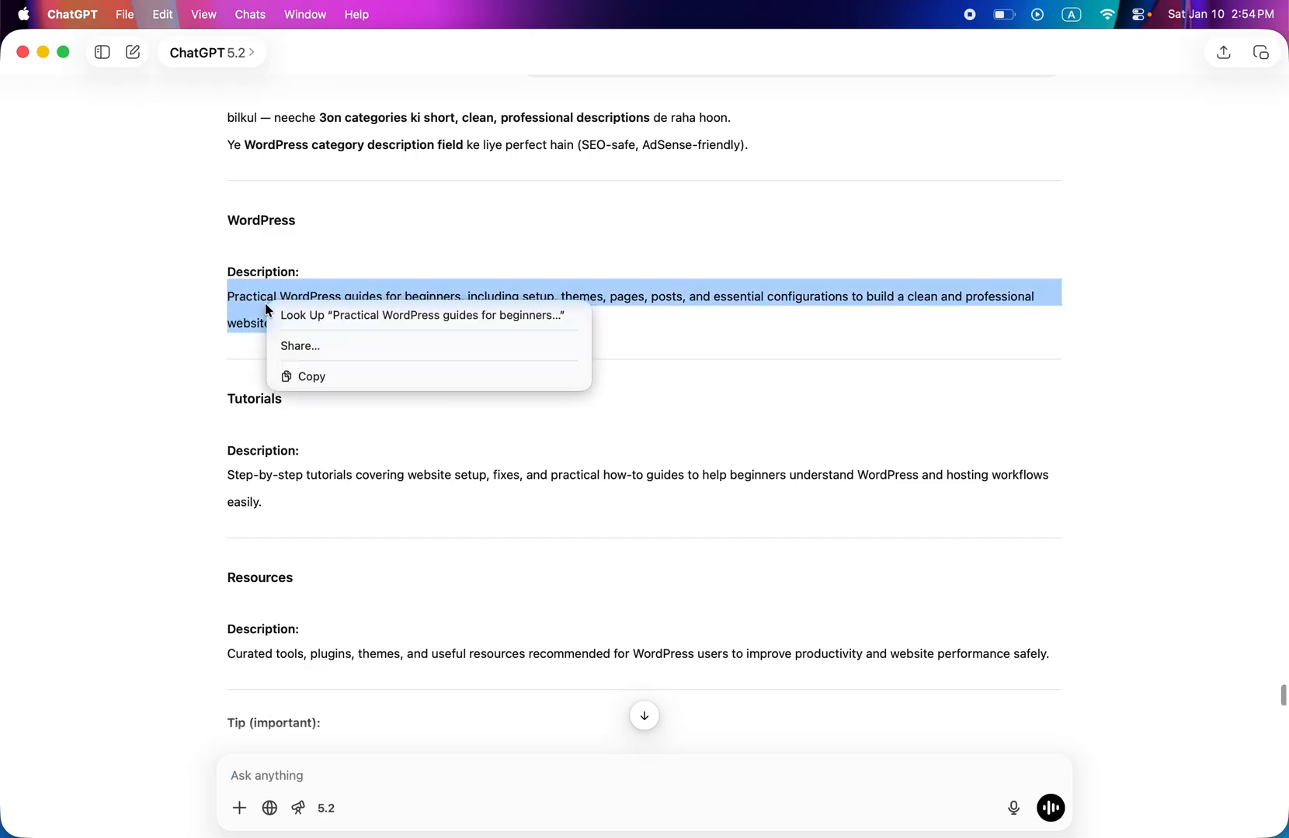
click(309, 376)
mouse_move(547, 808)
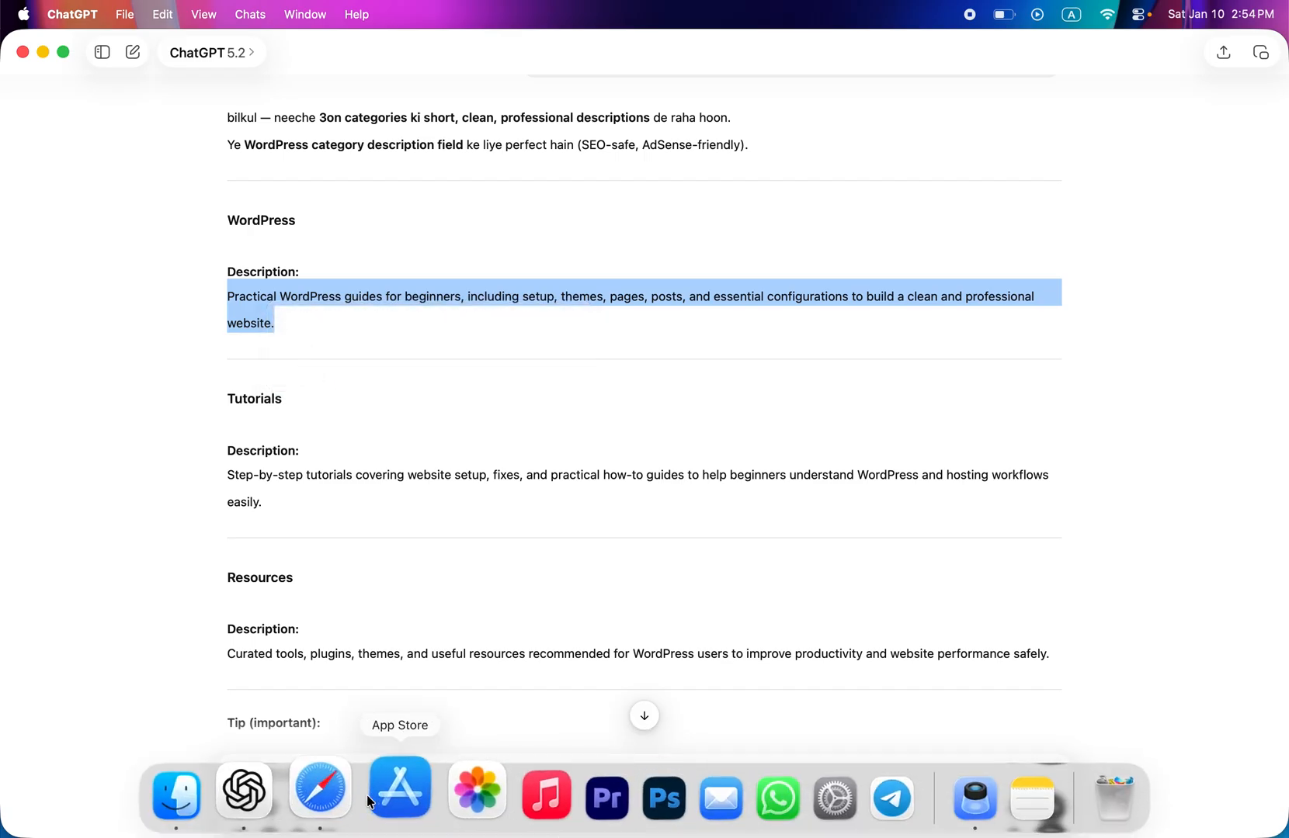
click(320, 790)
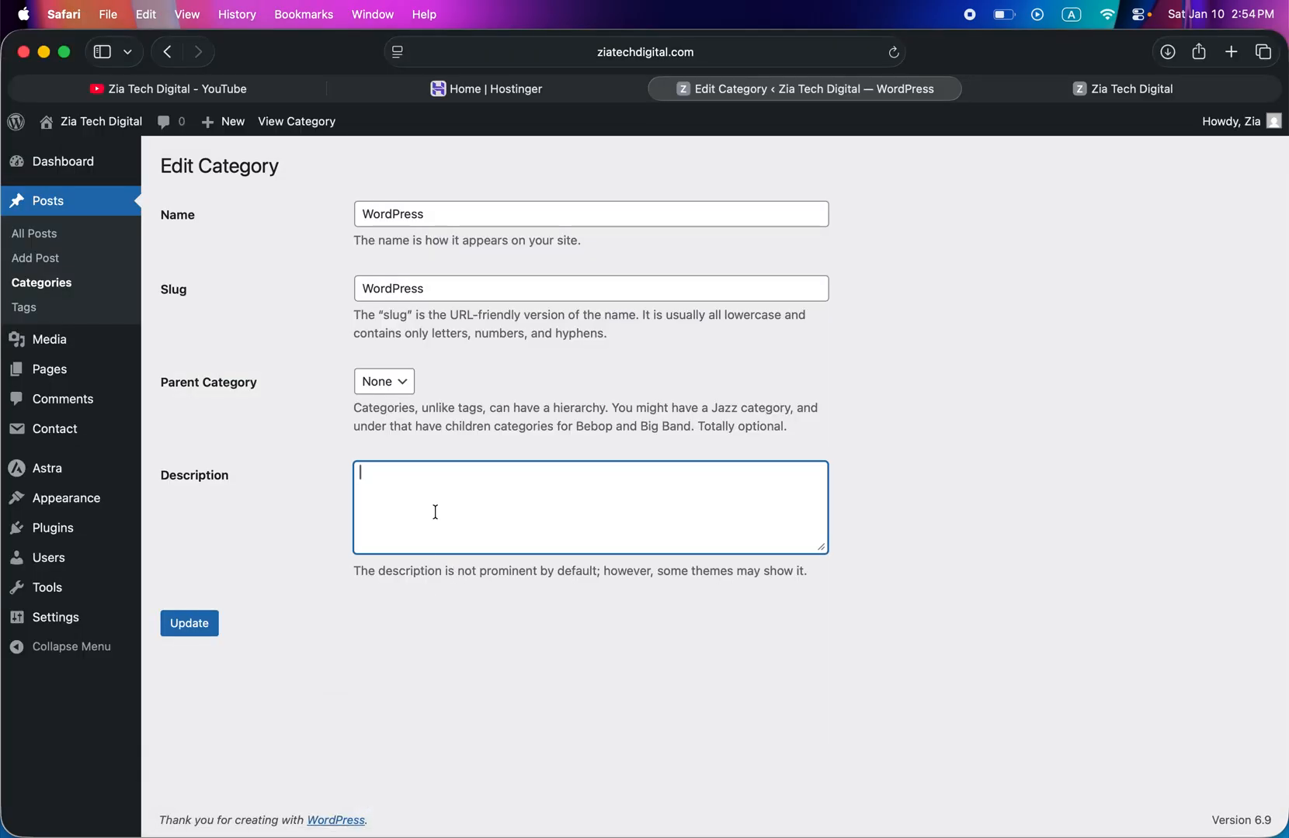
key(super+v)
click(191, 630)
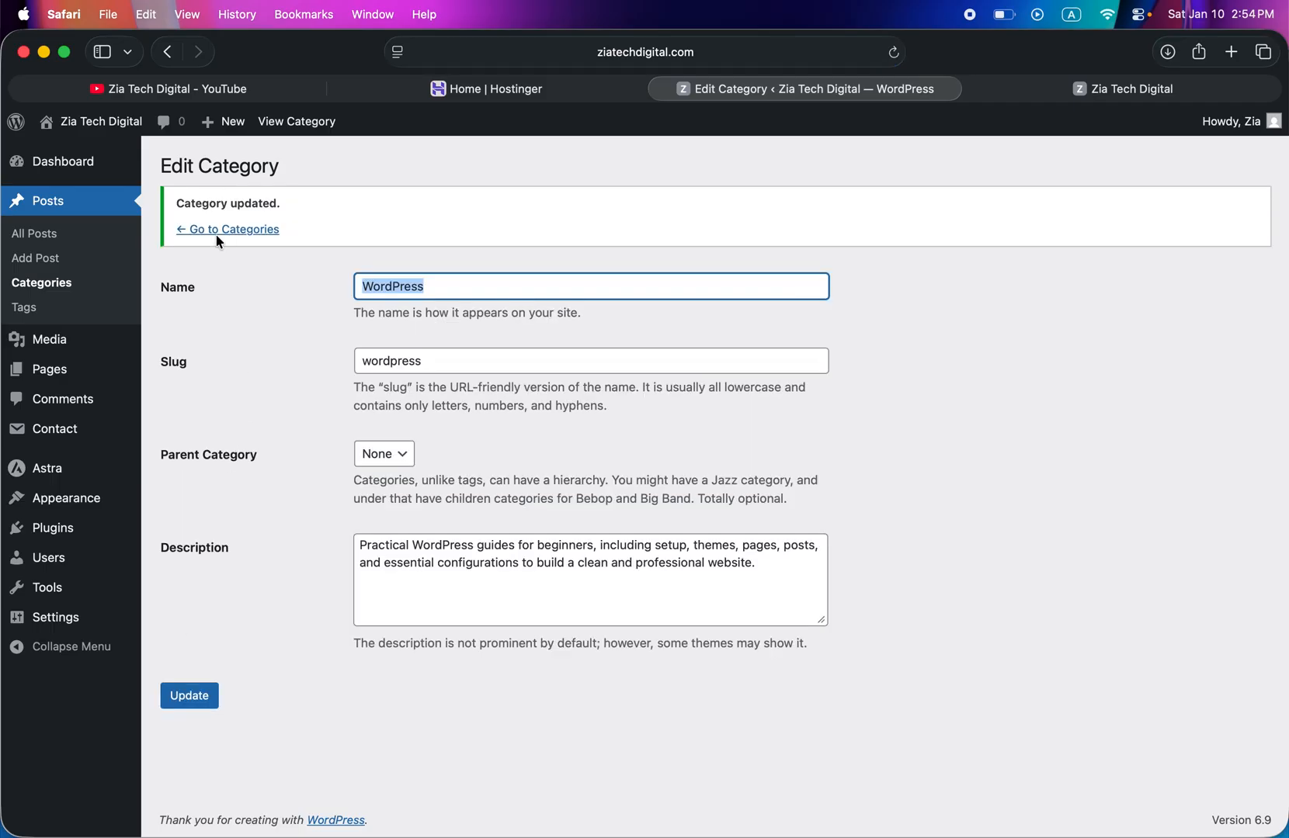
- Return to the category list and copy the Tutorials description from ChatGPT into the new category's description
click(221, 231)
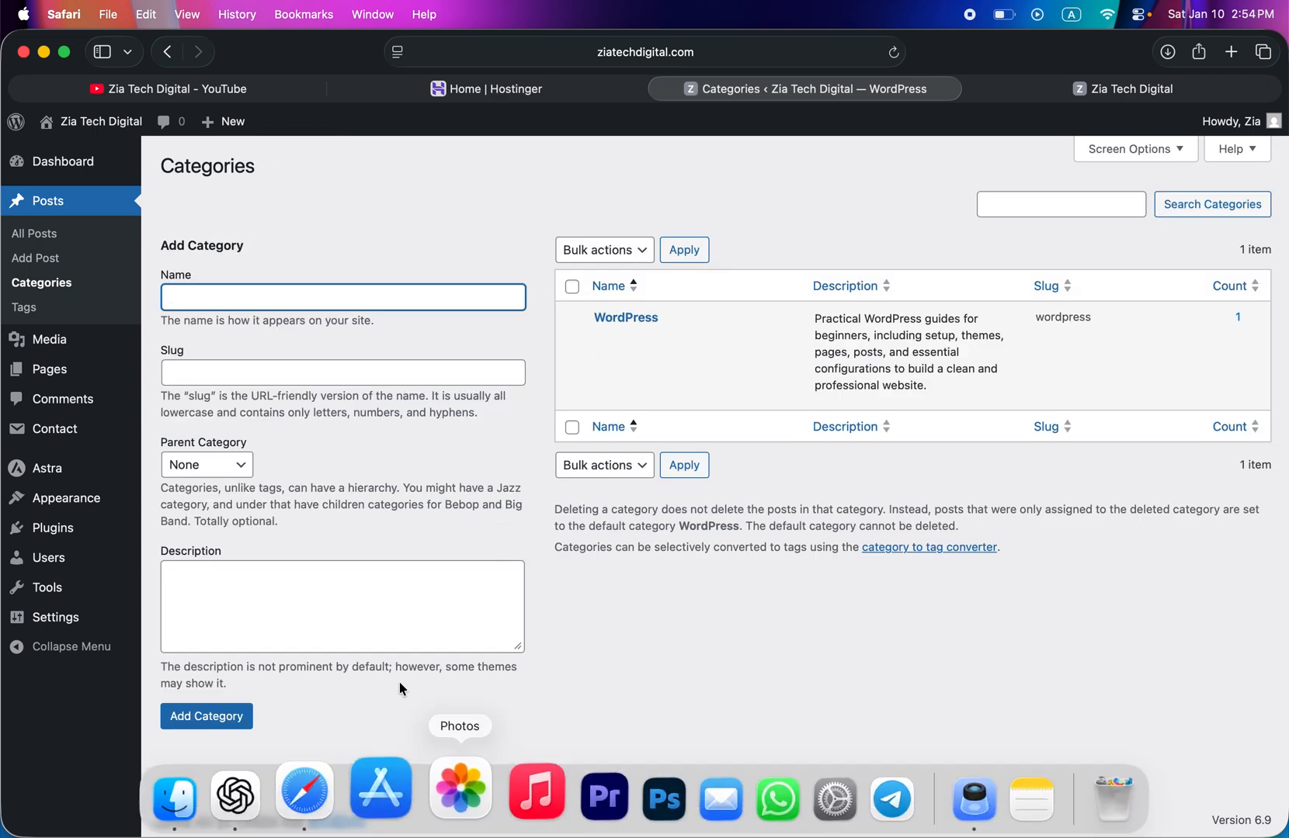
mouse_move(365, 830)
click(286, 808)
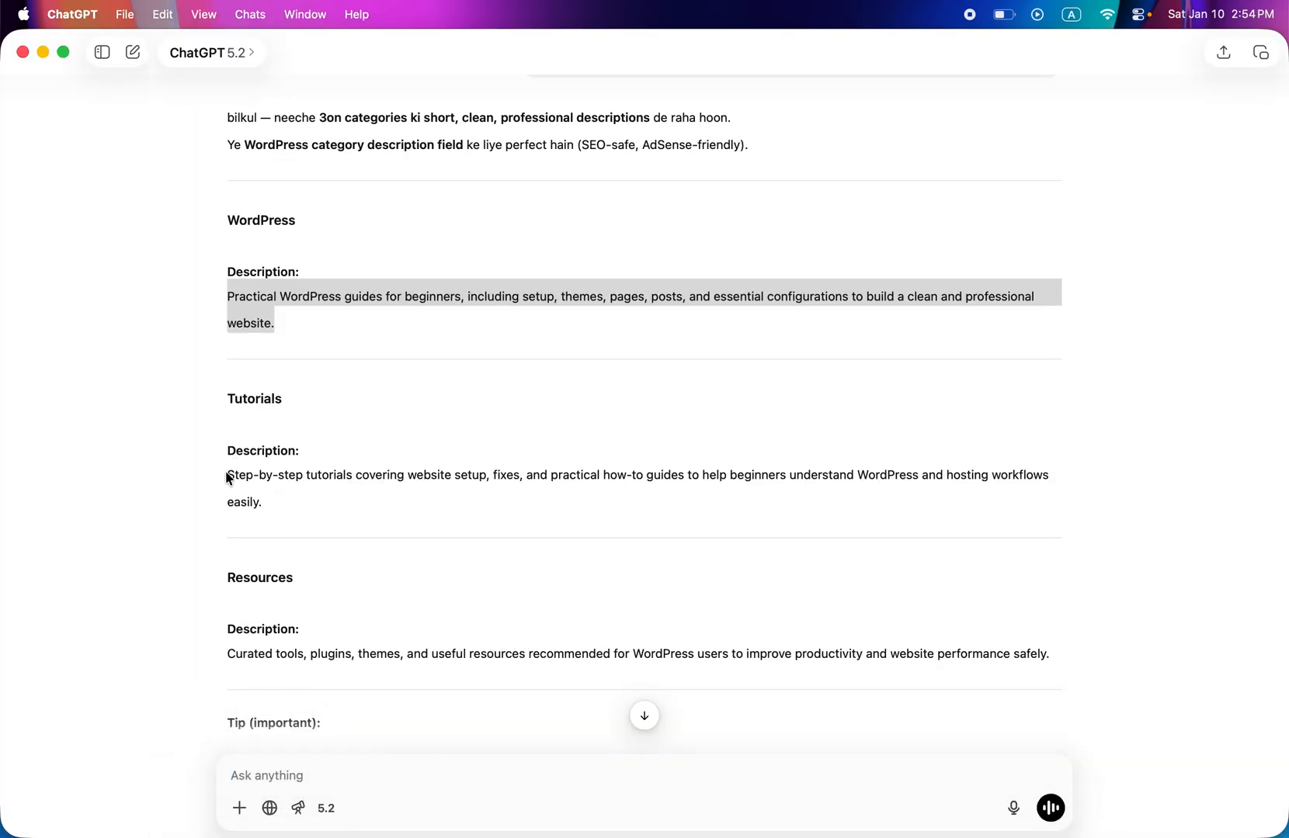
drag(224, 475, 266, 511)
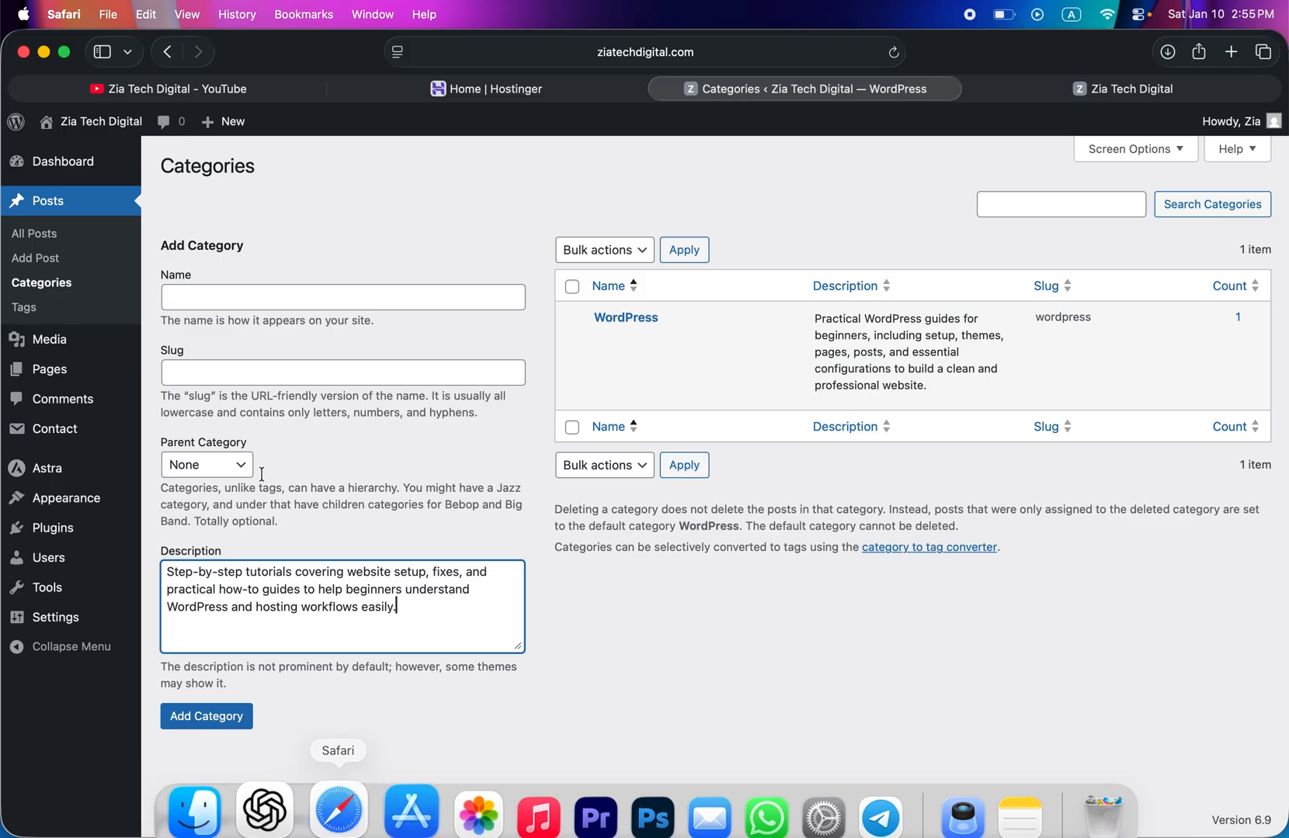
- Name the new category Tutorials, set its slug to Tutorials, and add it
click(251, 295)
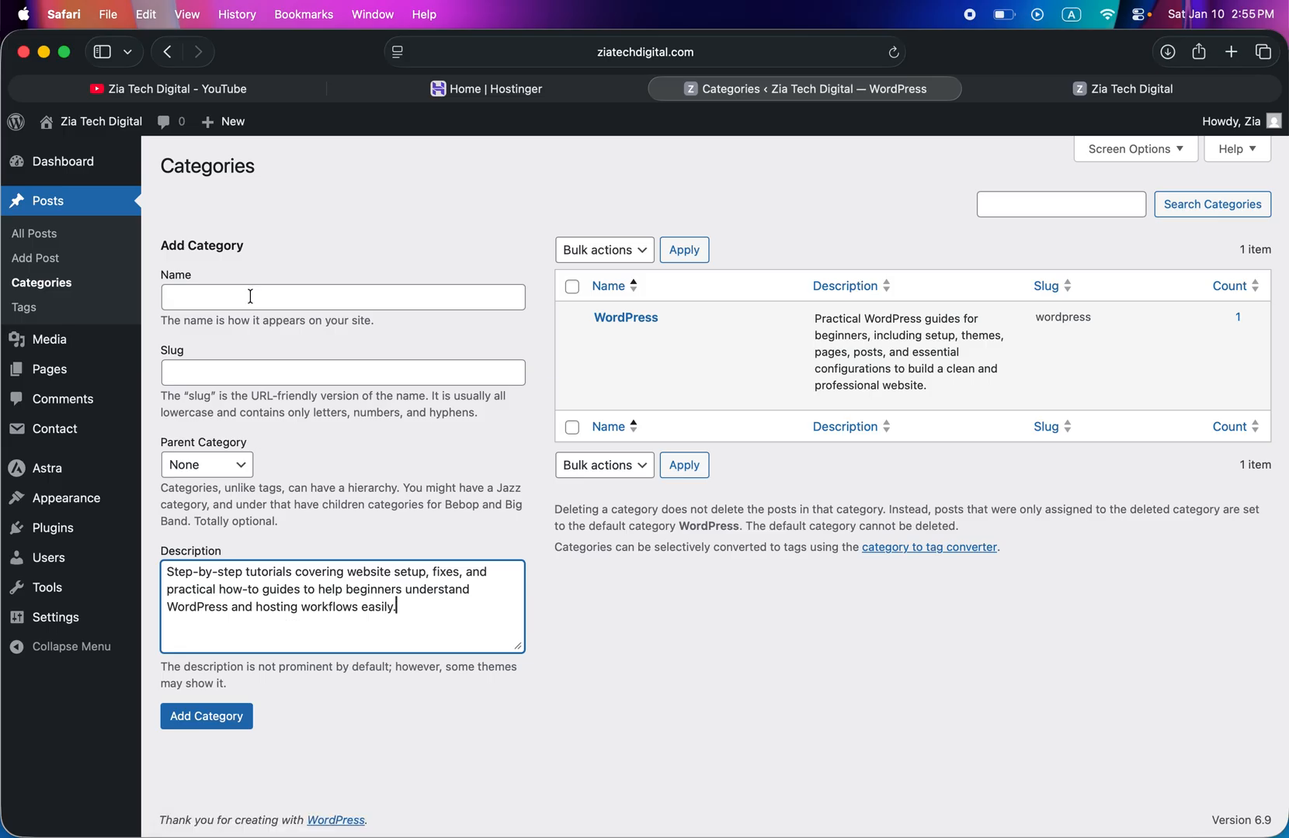
text(Tutorials)
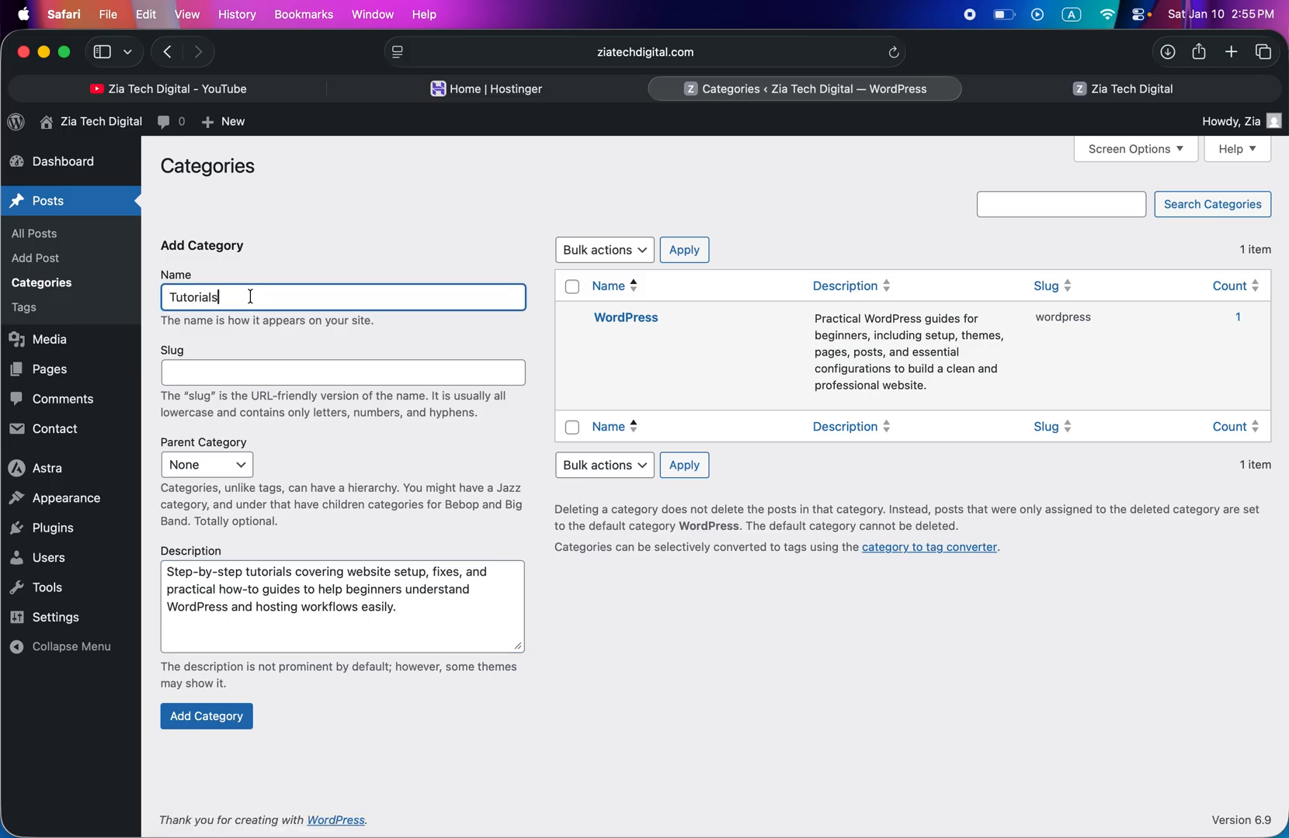
click(246, 373)
text(Tutorials)
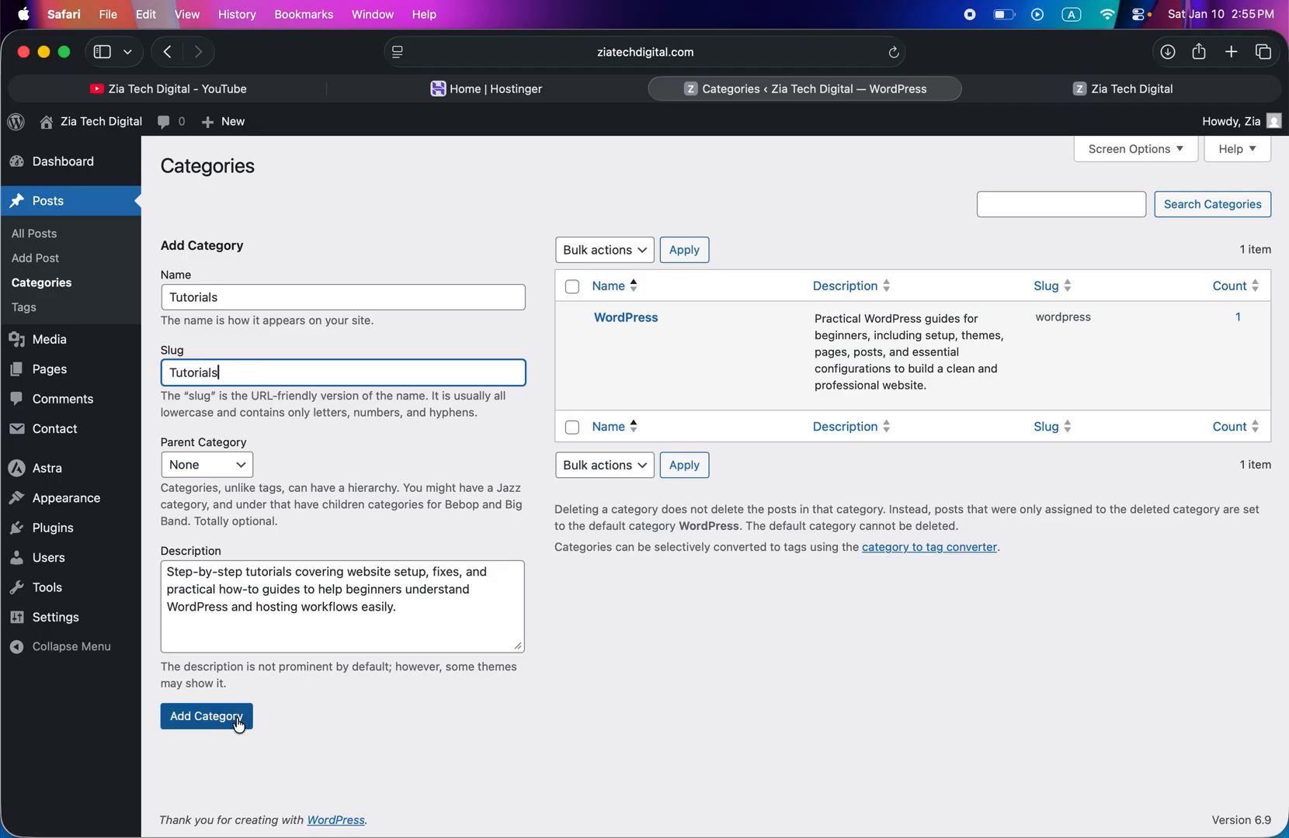
click(211, 726)
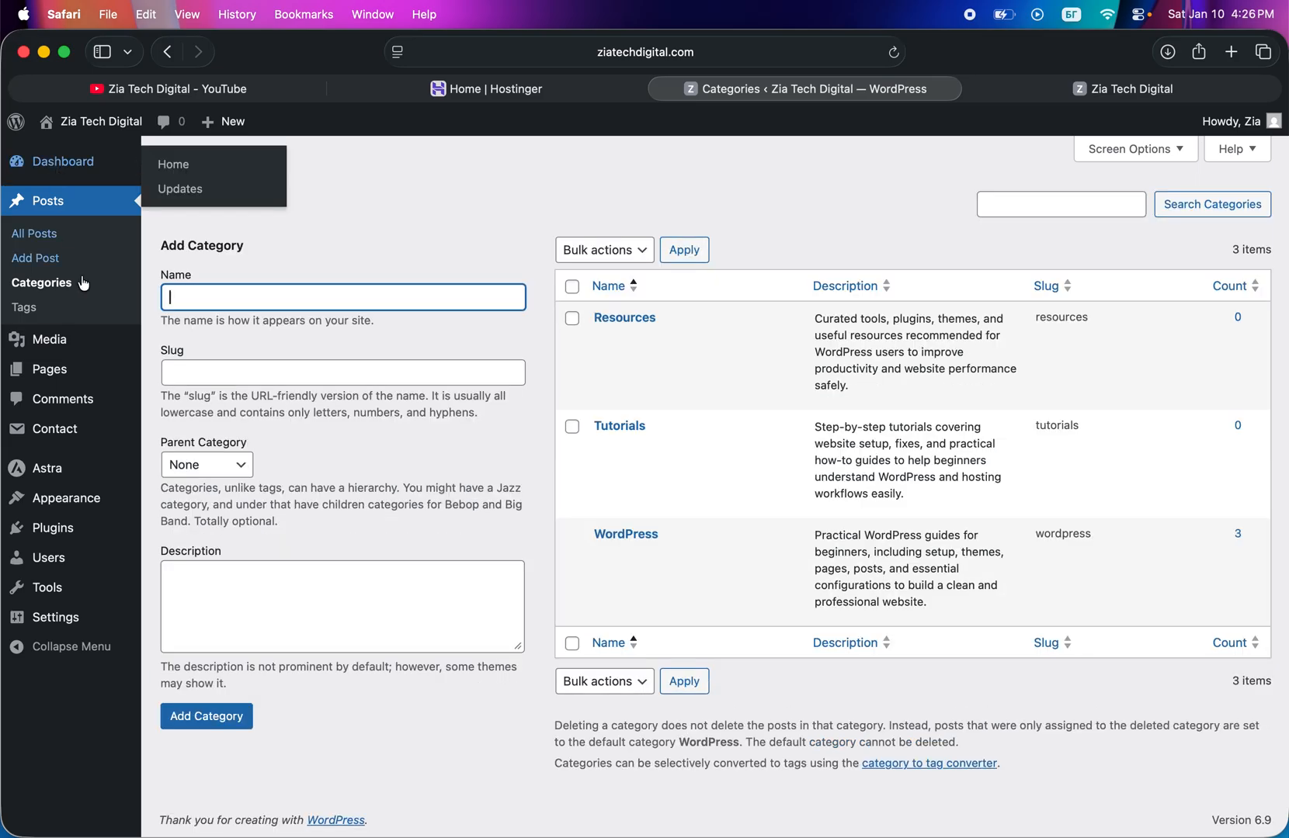
- Open the theme's menu editor and name the new menu Header
click(55, 165)
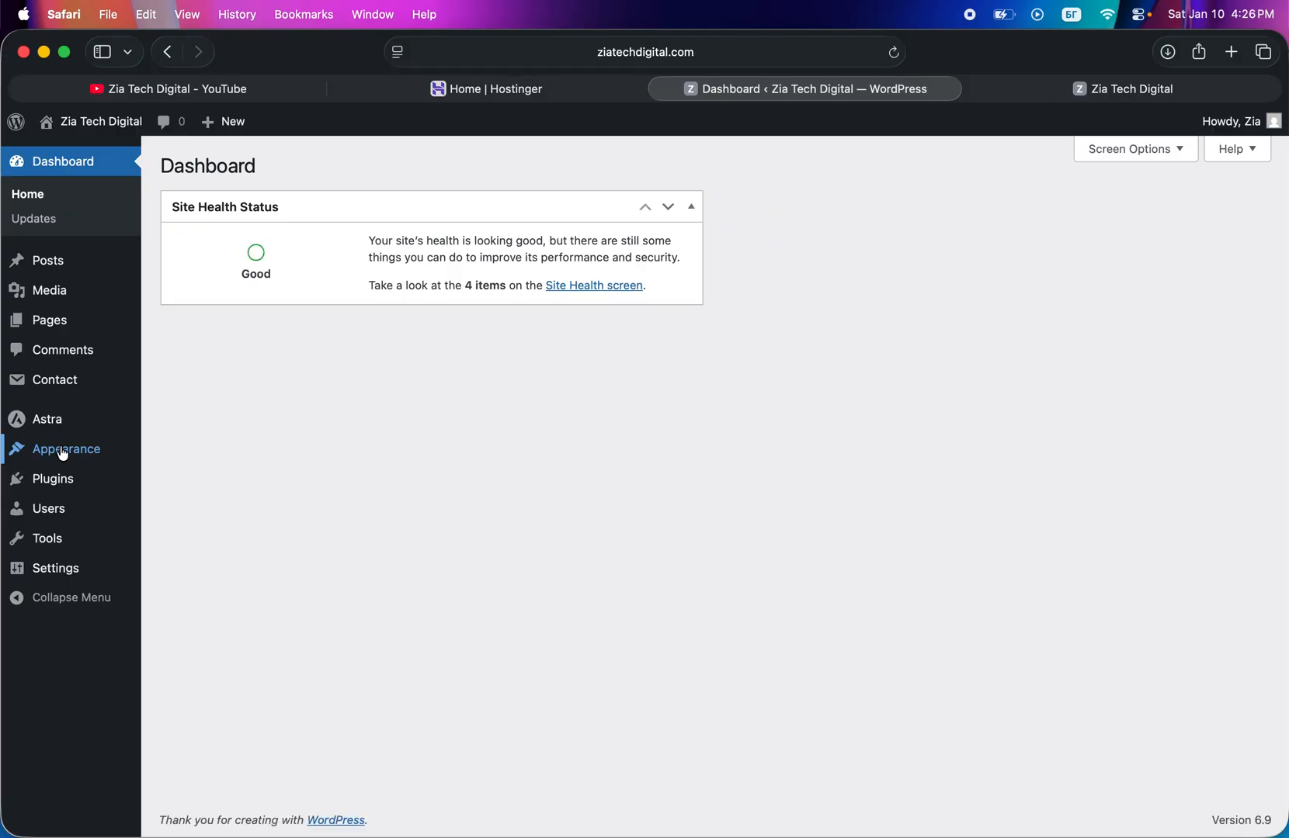
click(62, 451)
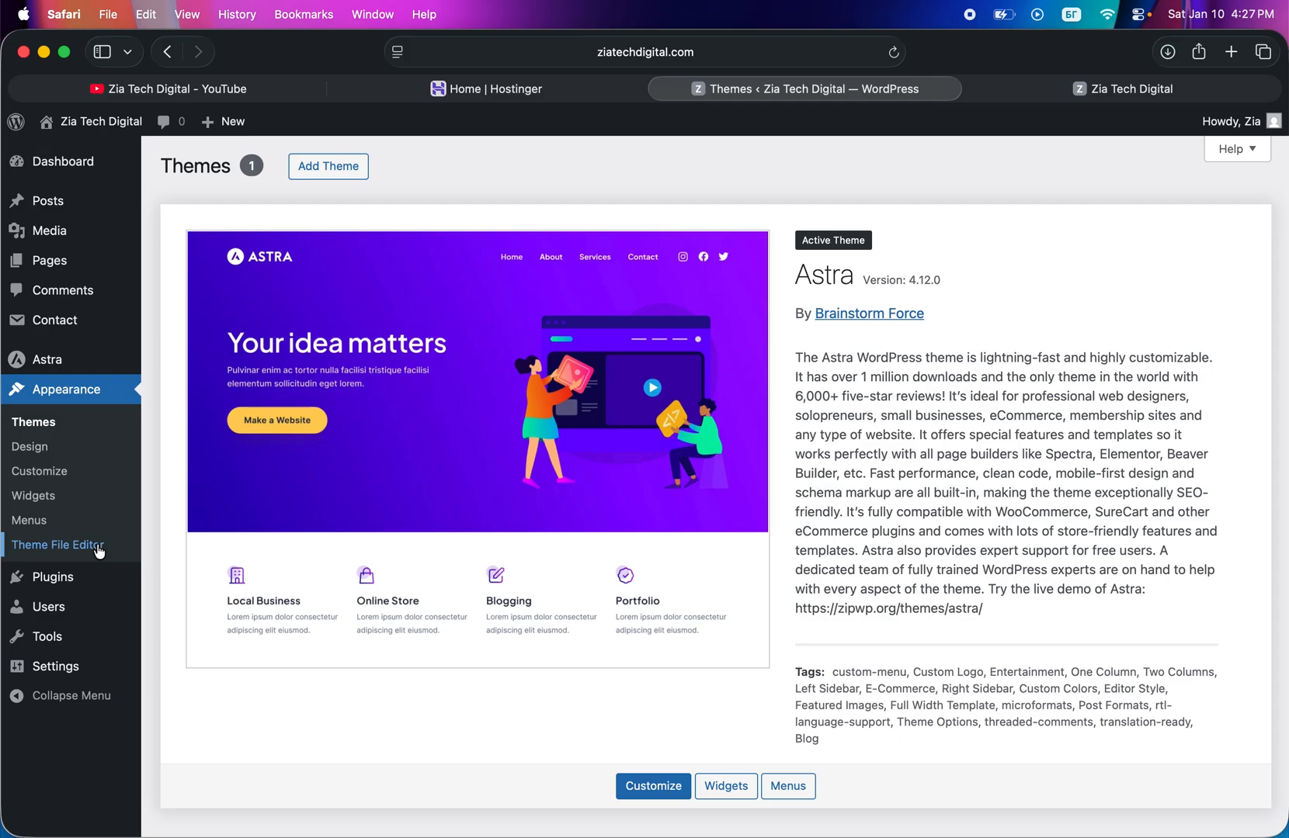
click(32, 525)
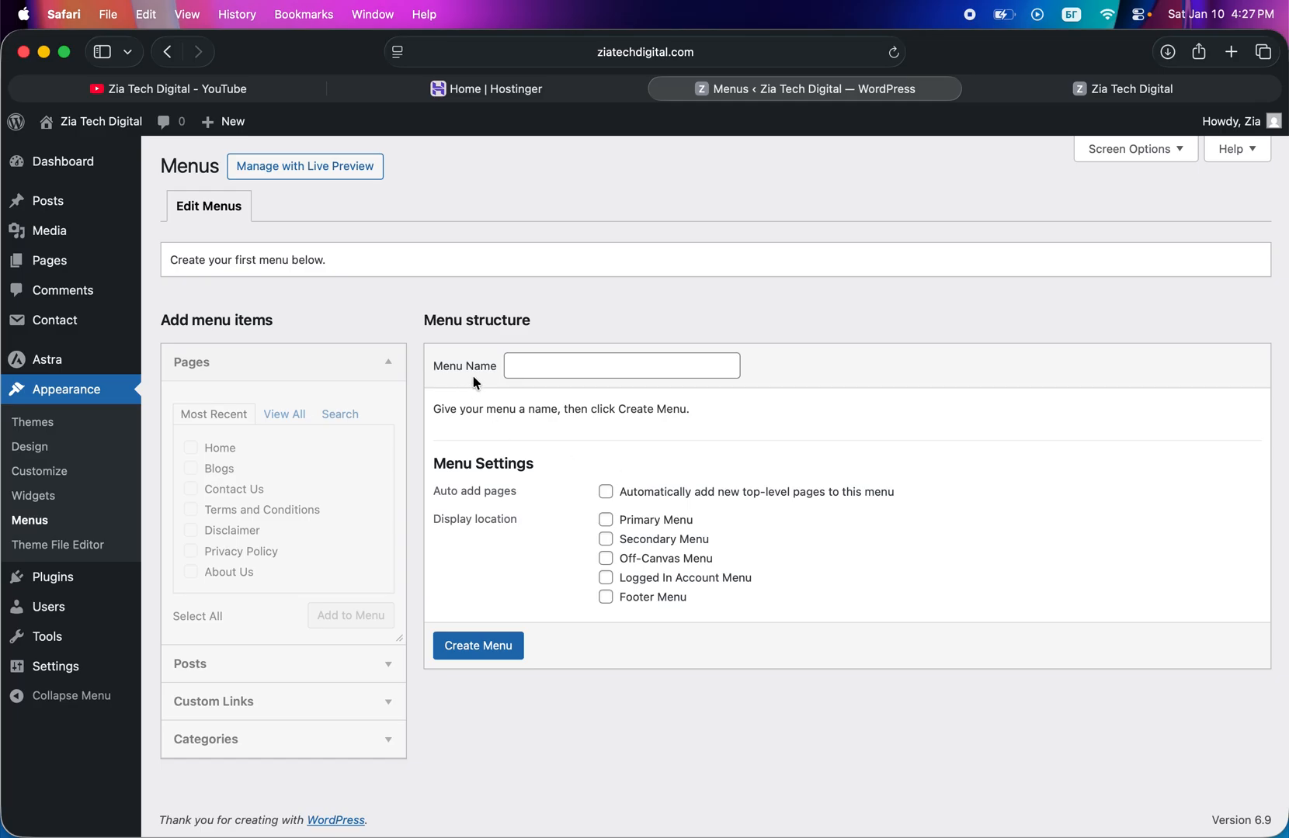
click(540, 364)
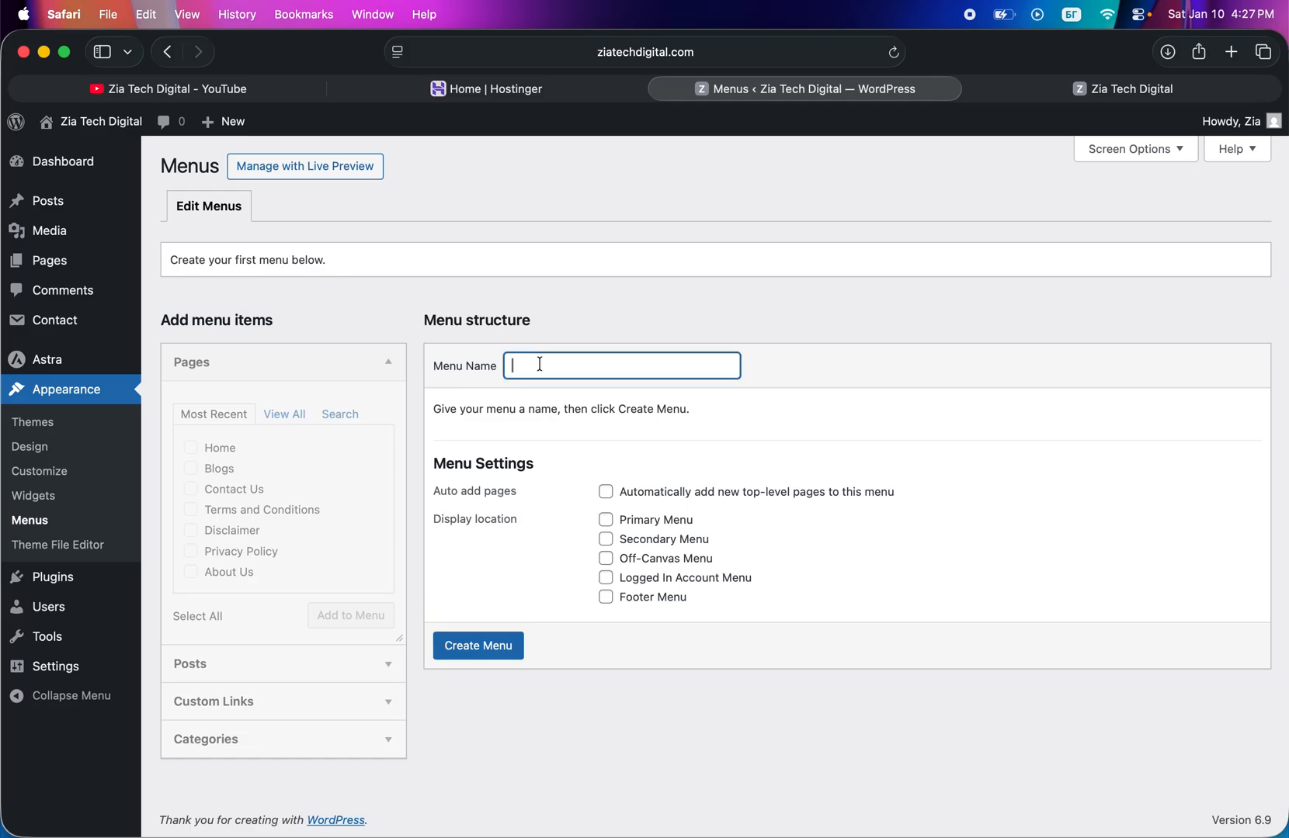
key(Caps_Lock)
text(Header)
- Check the header navigation on the live site and assign the new menu to the Primary Menu location
click(1030, 81)
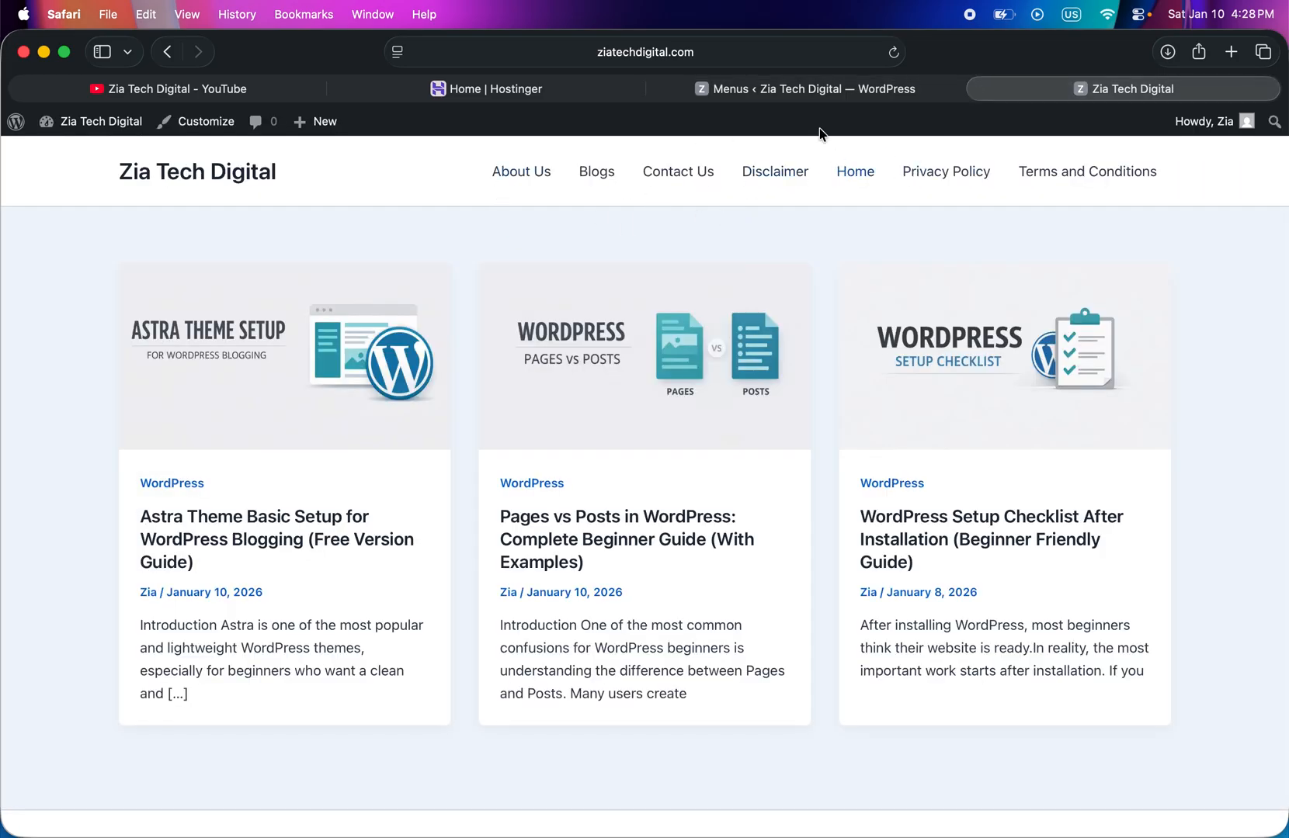
click(796, 98)
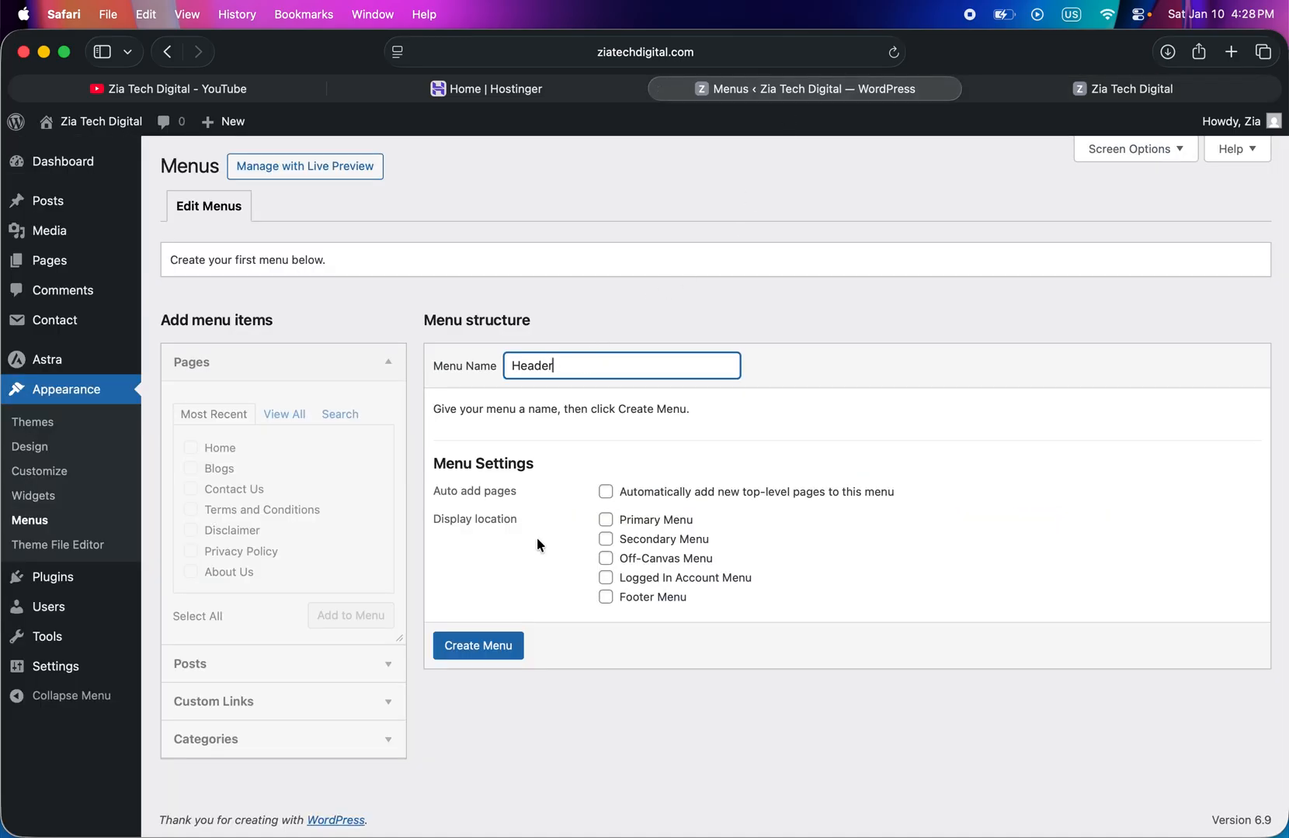
click(607, 520)
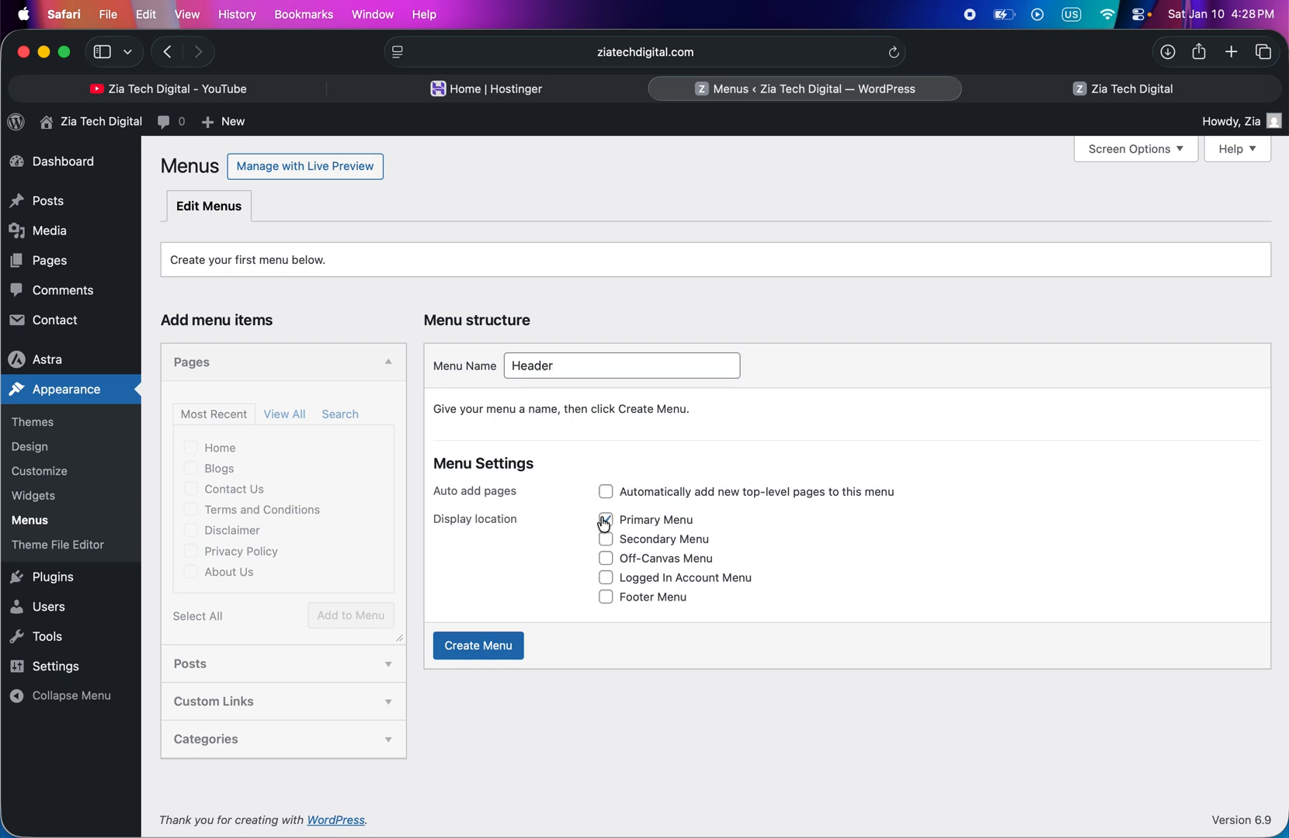
- Create the Header menu and add the About Us and Contact Us pages to it
click(478, 647)
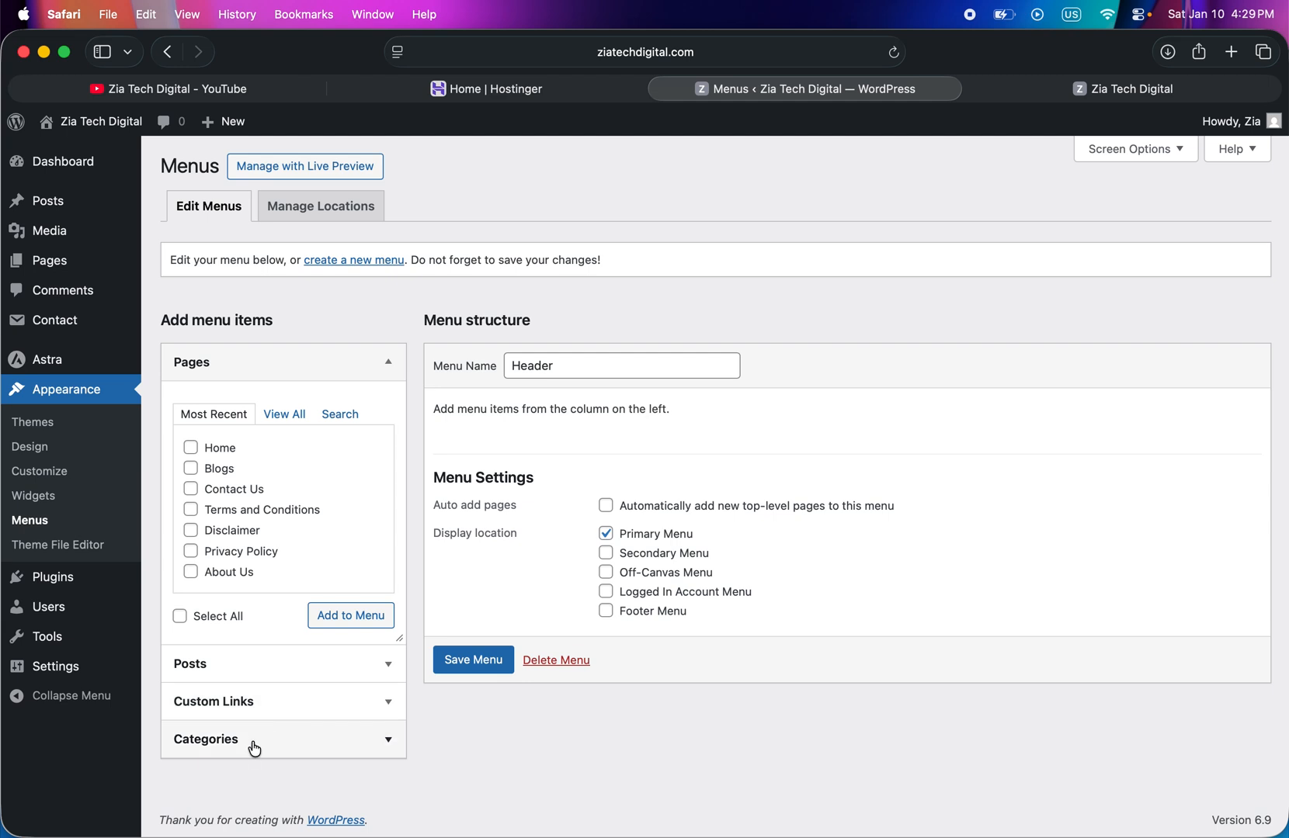
click(1037, 94)
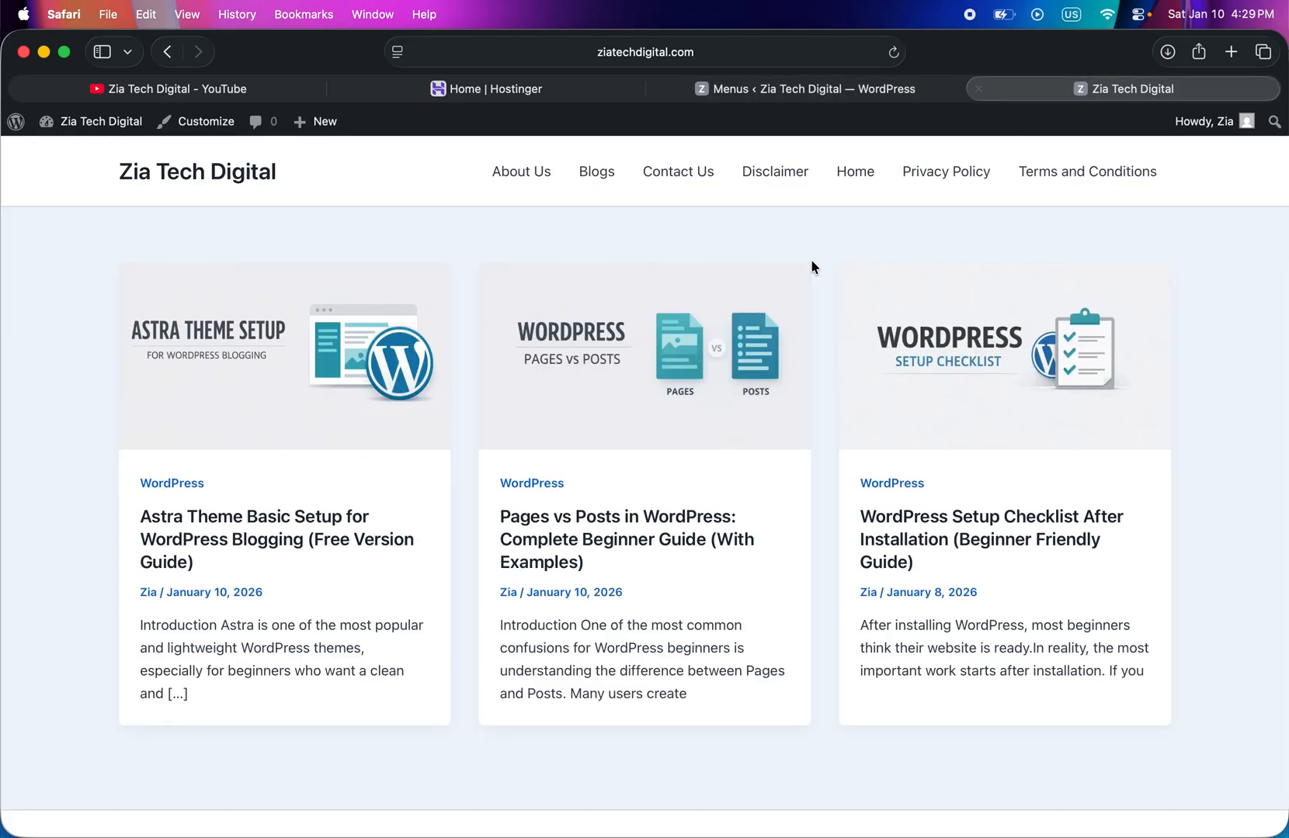
click(777, 92)
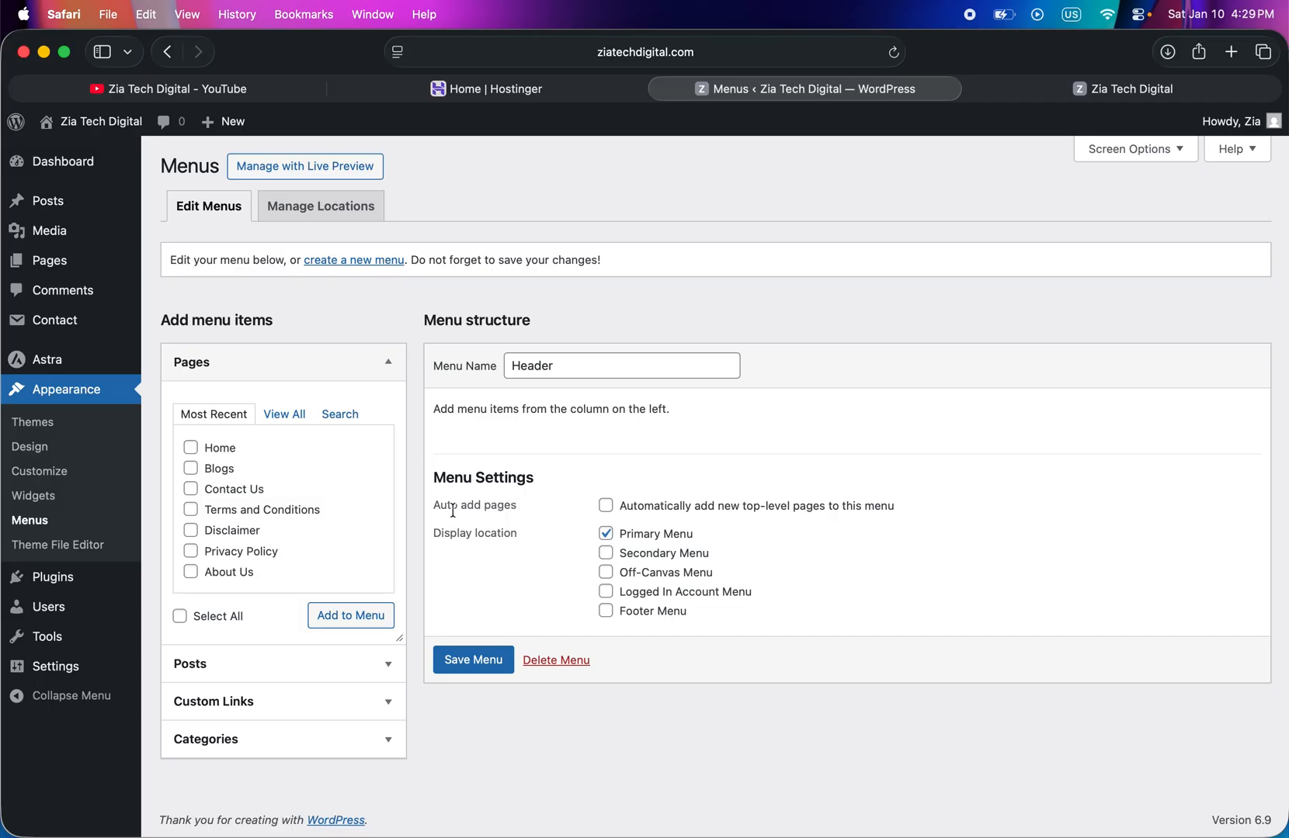
click(192, 575)
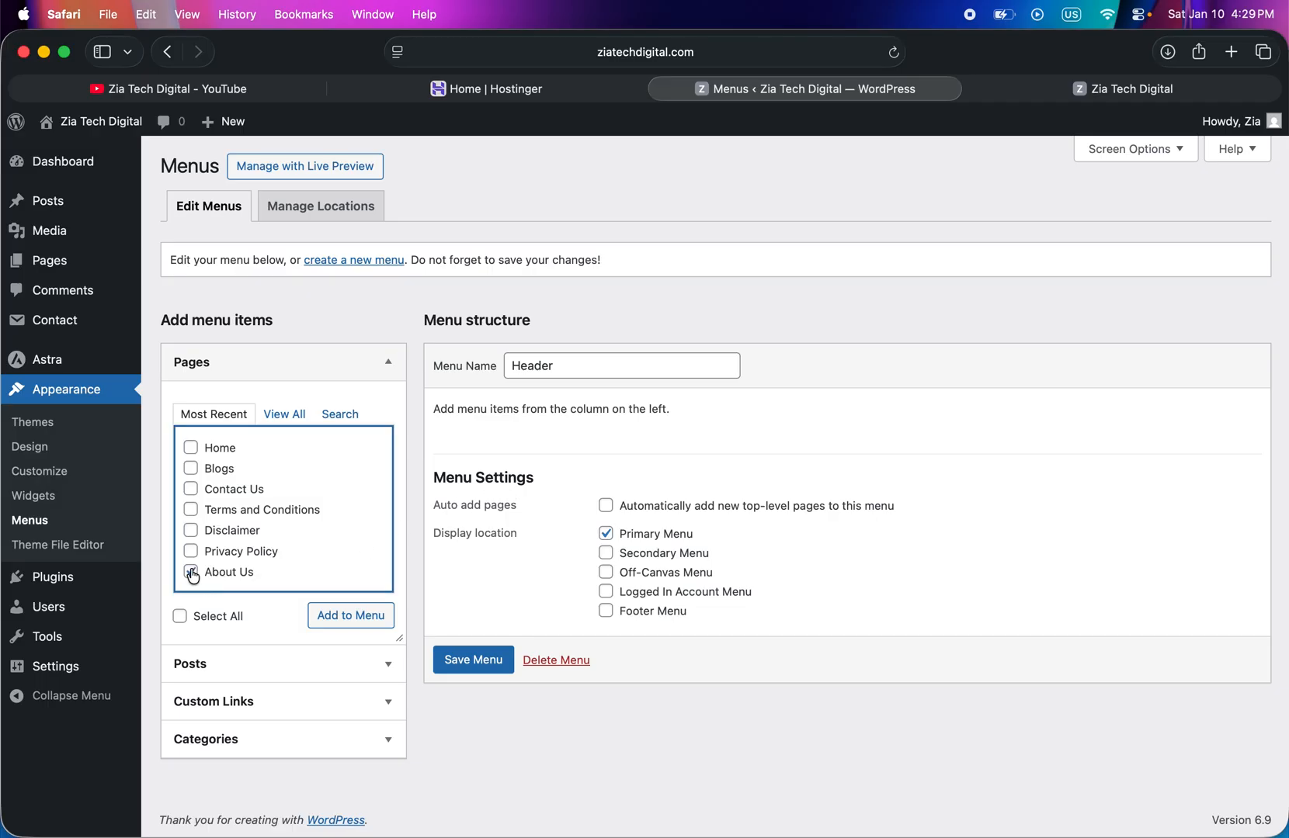
click(191, 490)
click(362, 625)
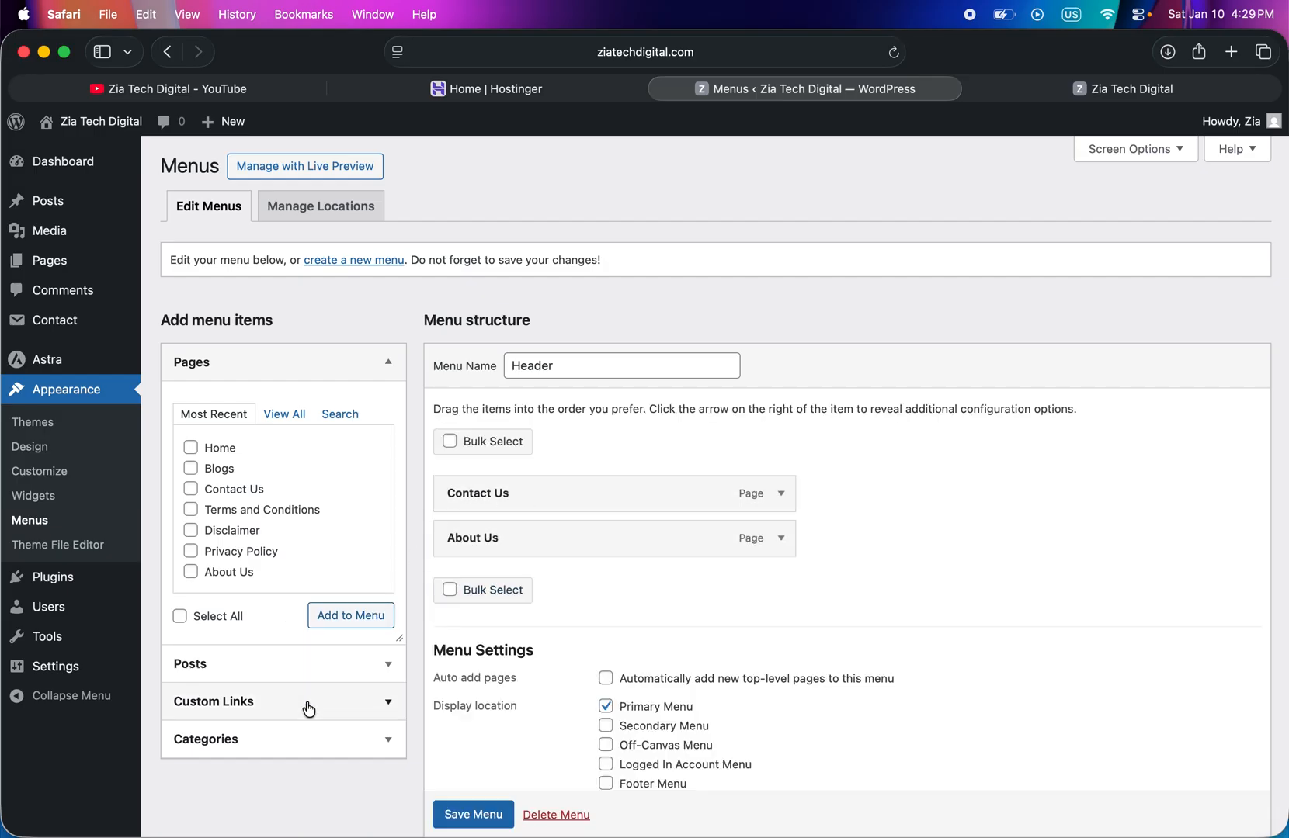
- Add the Resources, Tutorials and WordPress categories to the Header menu
click(280, 748)
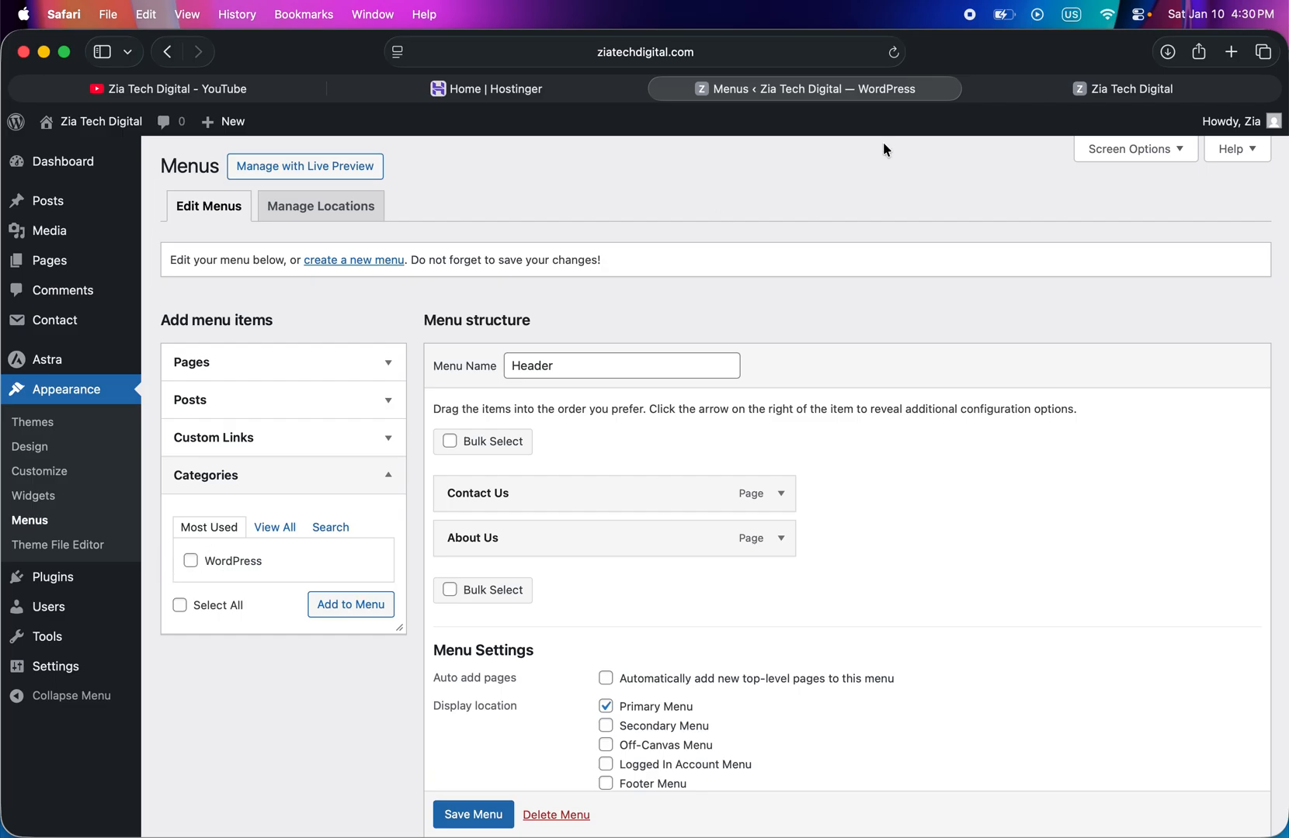
click(1050, 89)
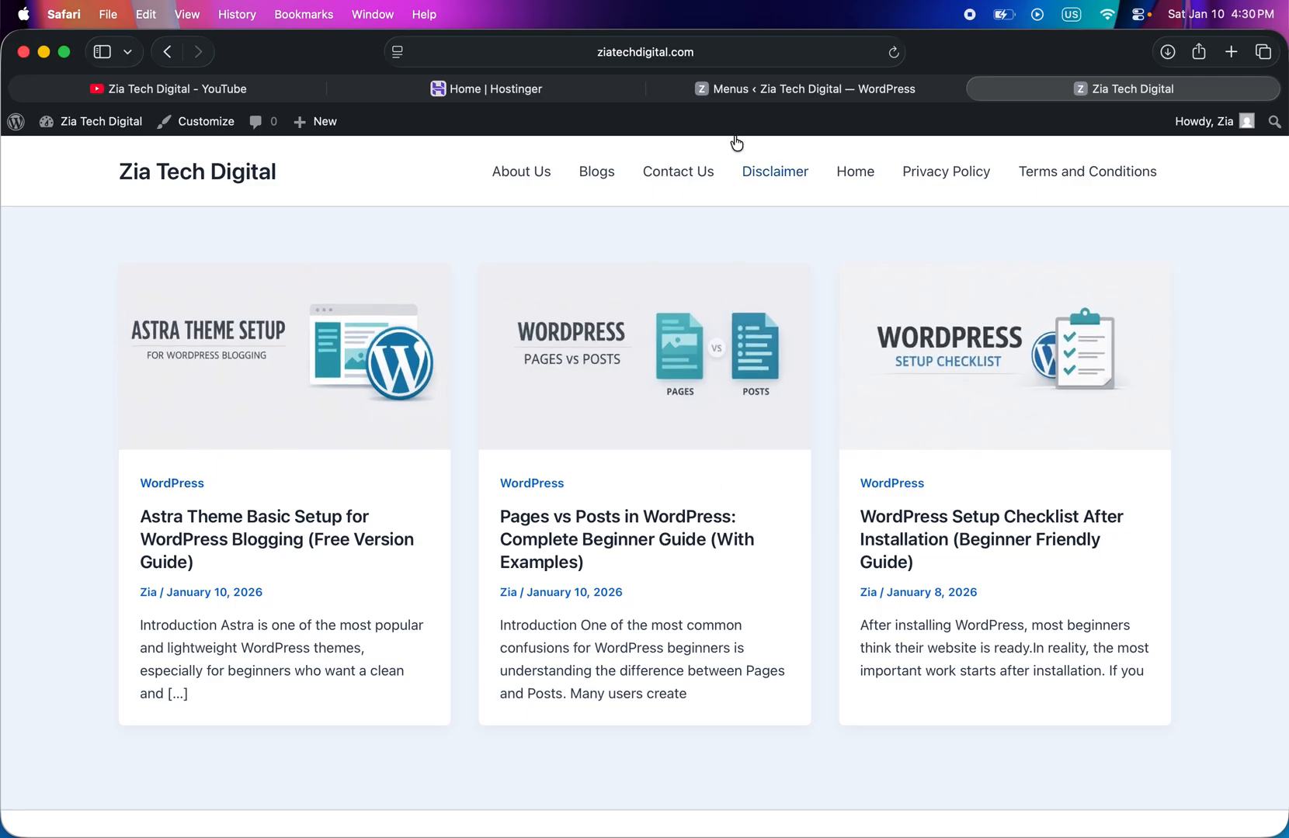
click(730, 89)
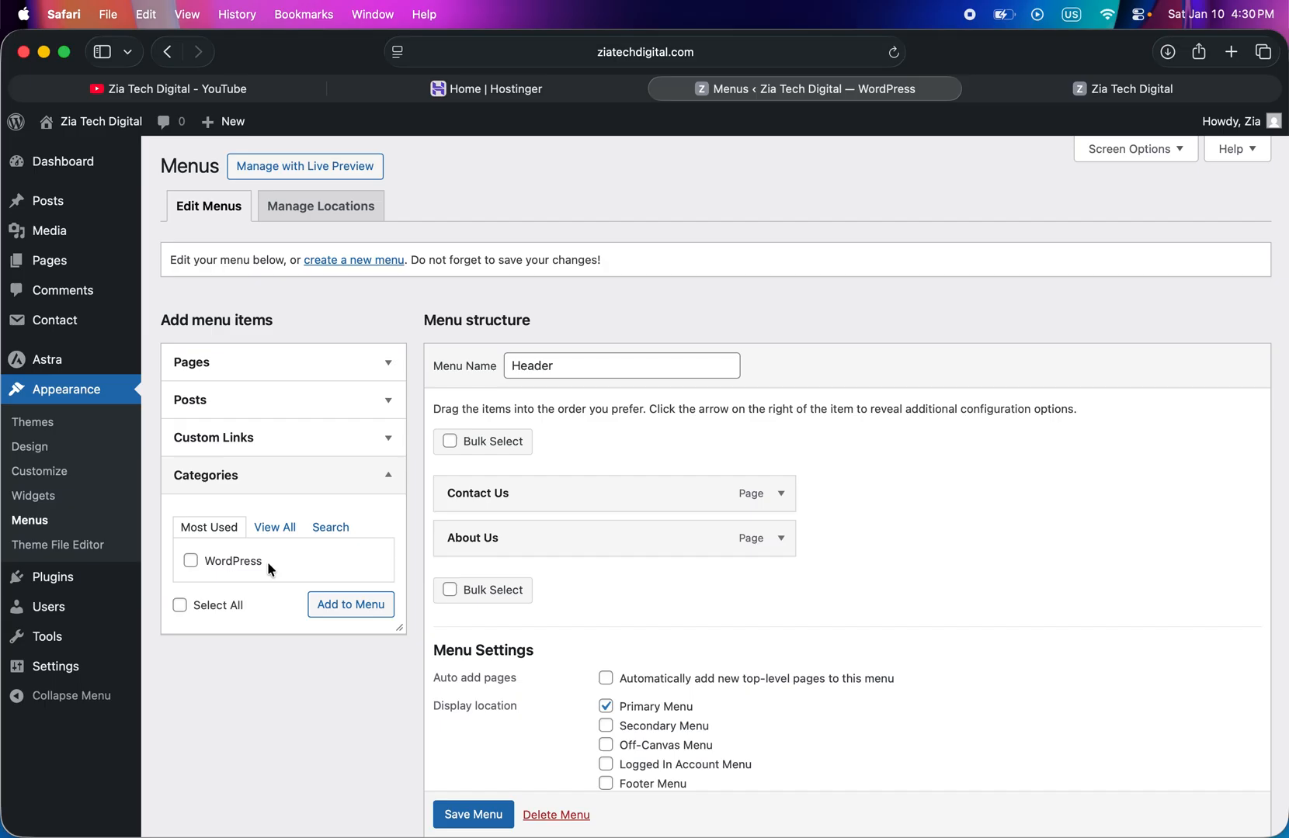
click(264, 534)
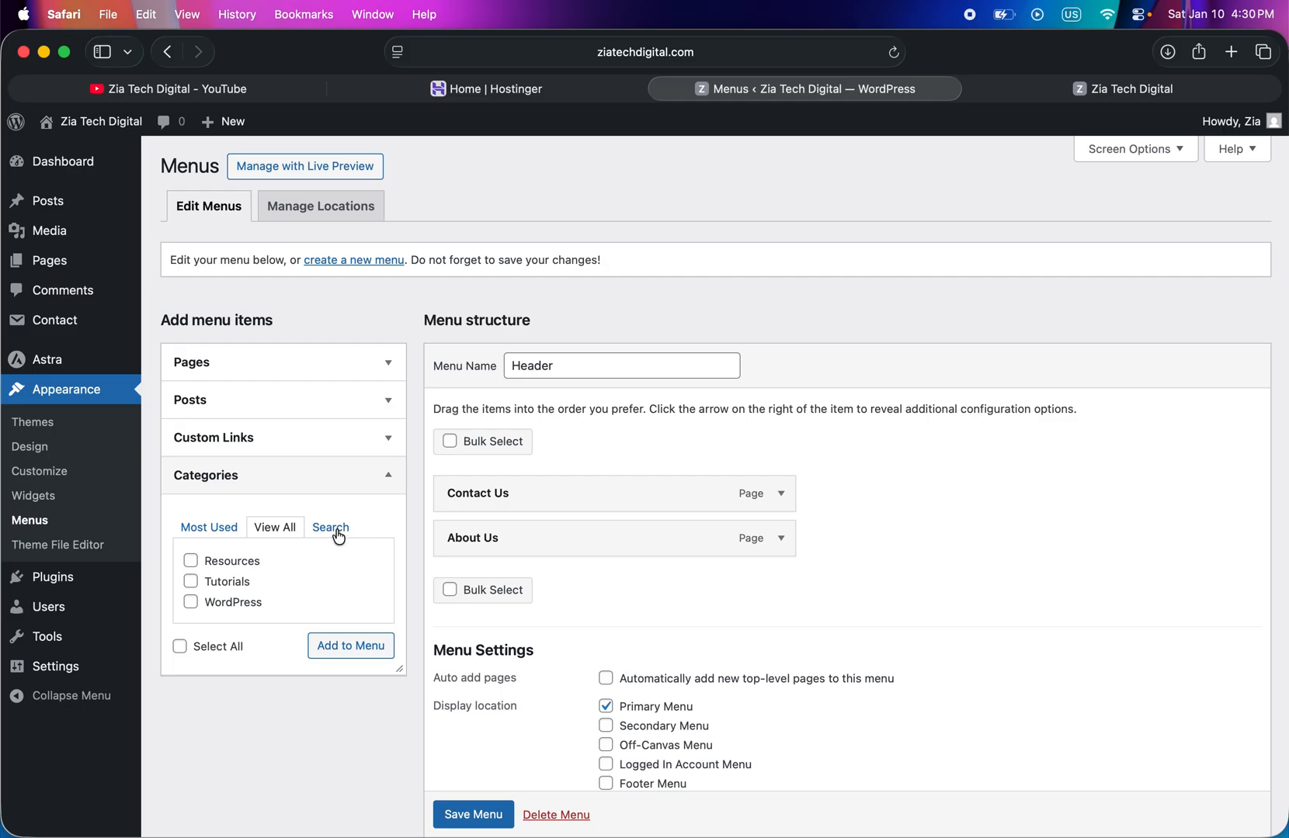
click(190, 562)
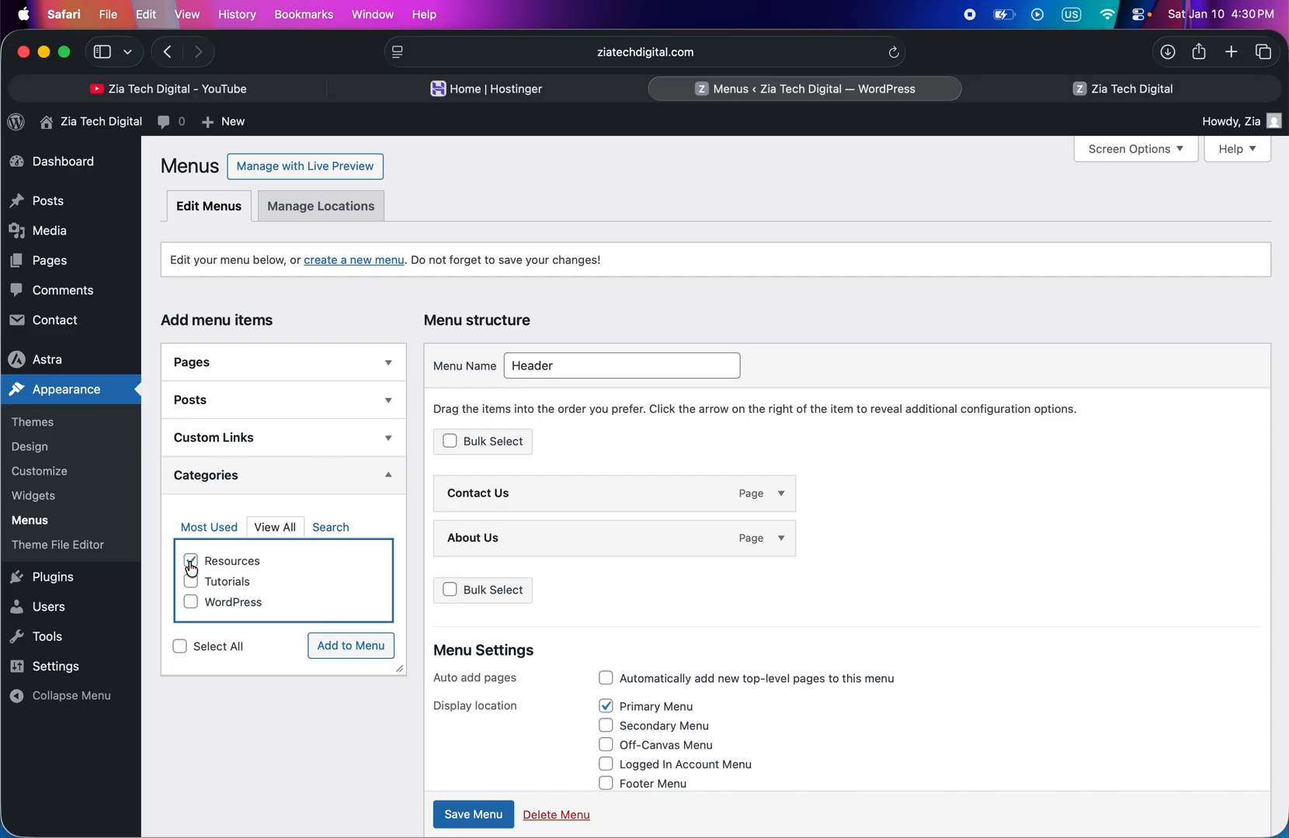
click(190, 583)
click(191, 604)
click(360, 657)
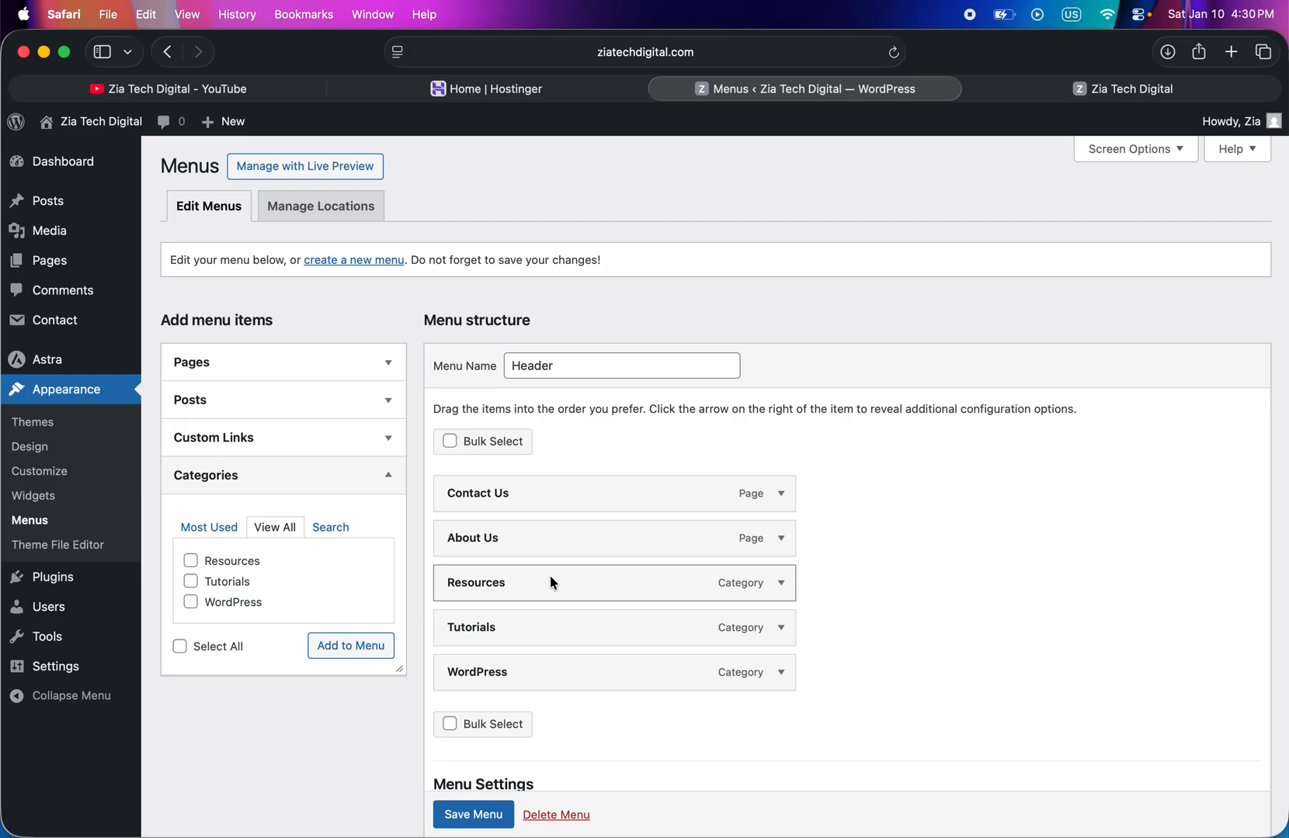
click(379, 483)
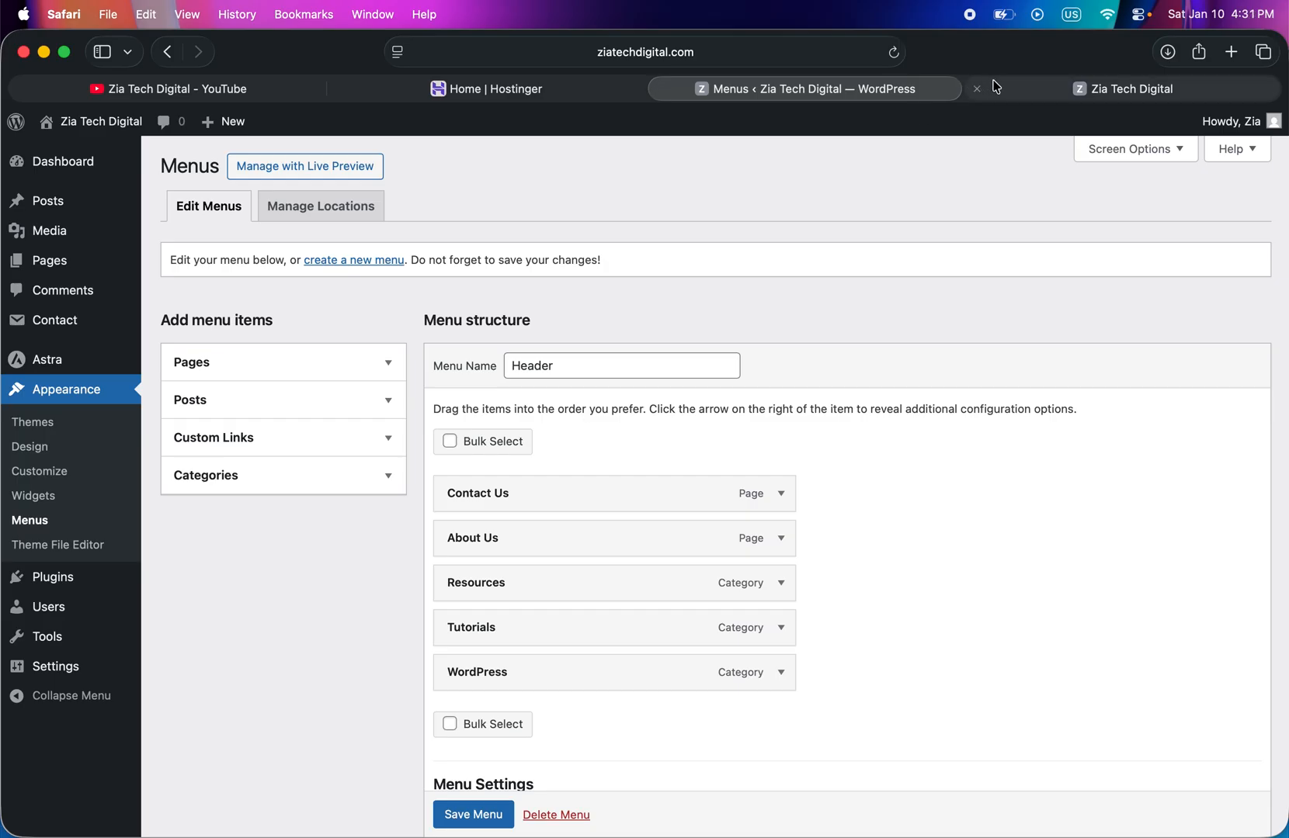
- Copy the homepage address from the live site and return to the menu editor
click(1025, 99)
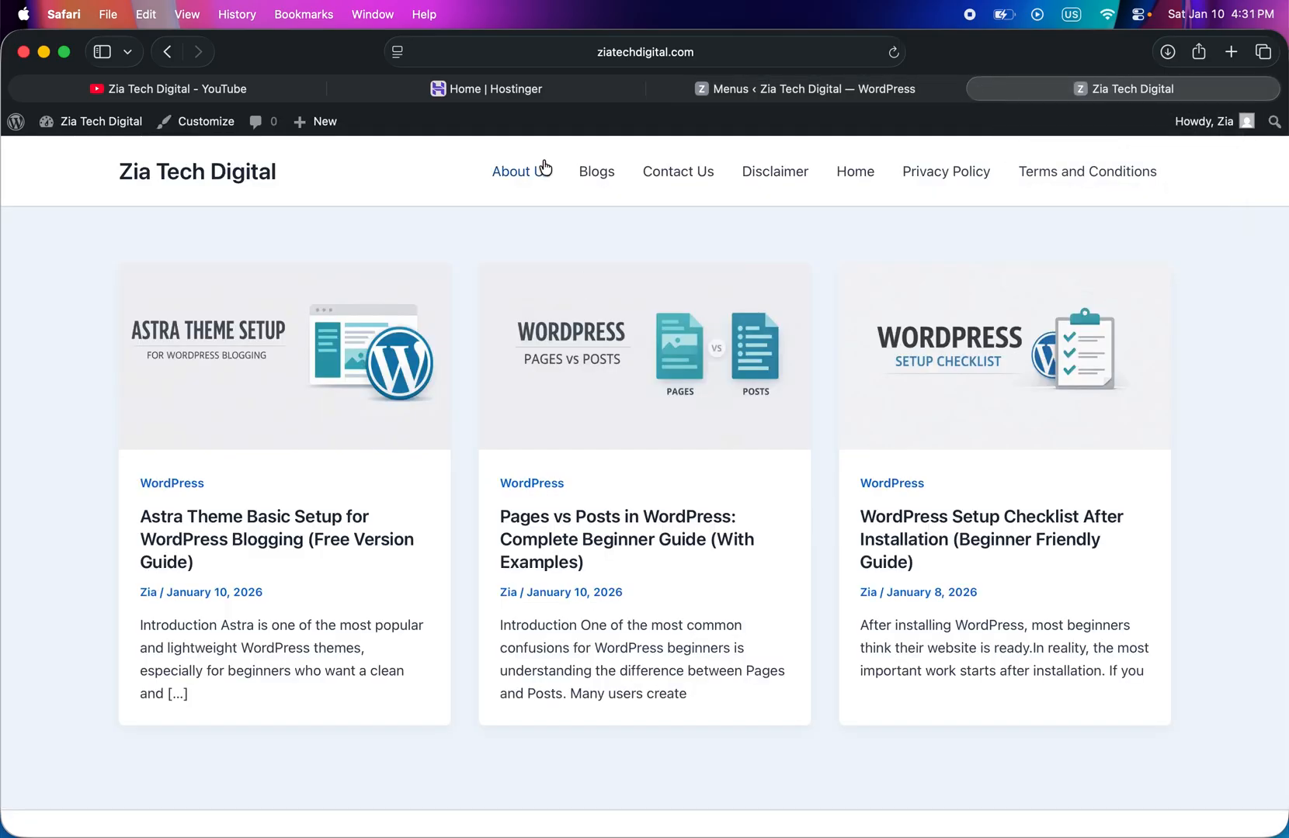
click(632, 52)
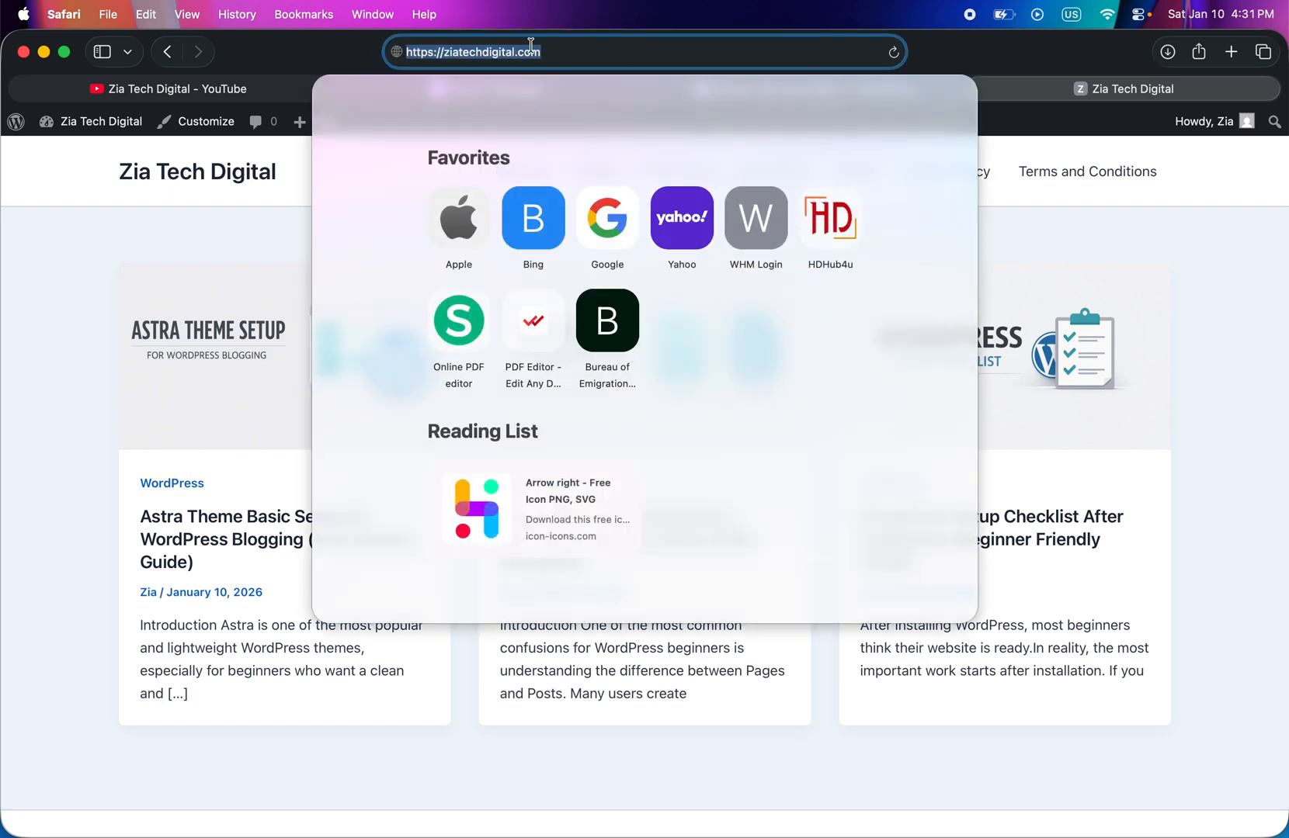
right_click(501, 51)
click(547, 83)
click(271, 261)
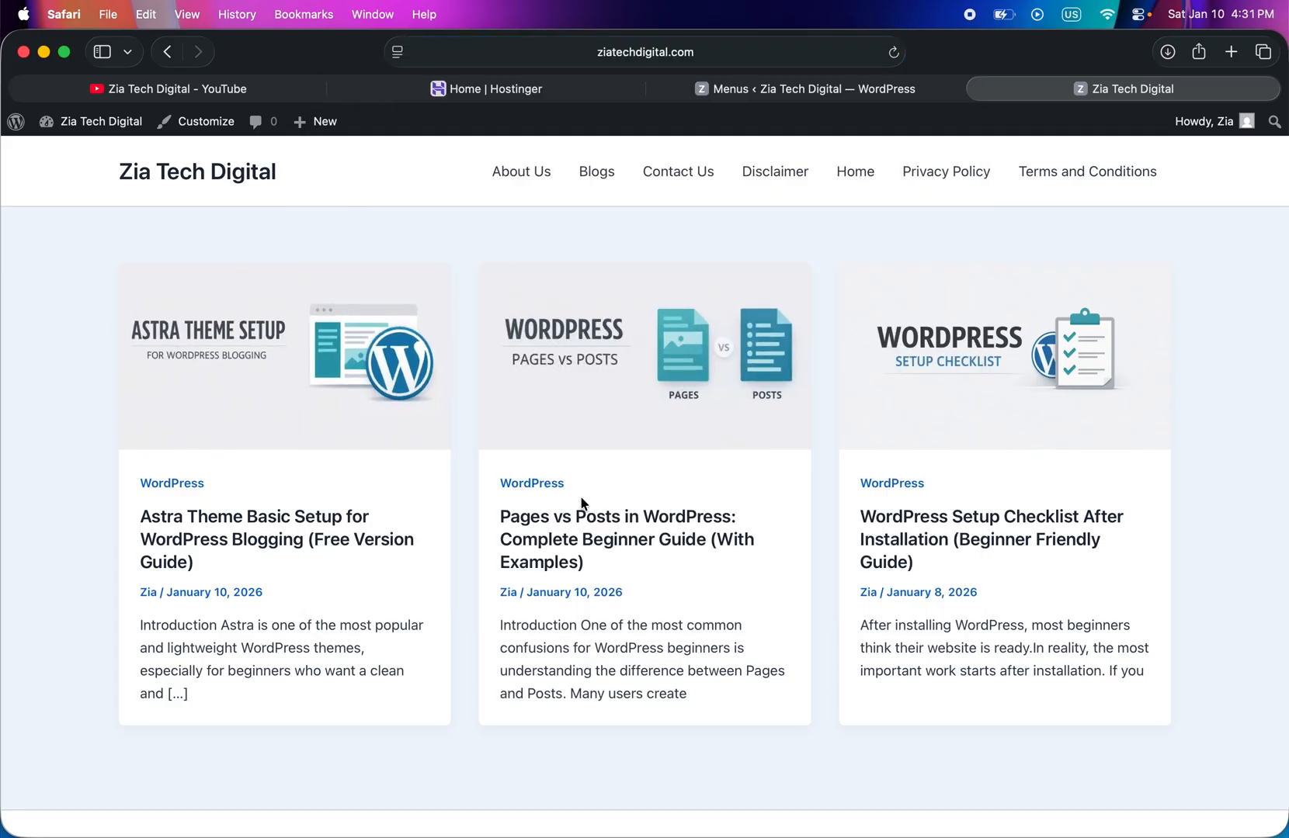
click(771, 88)
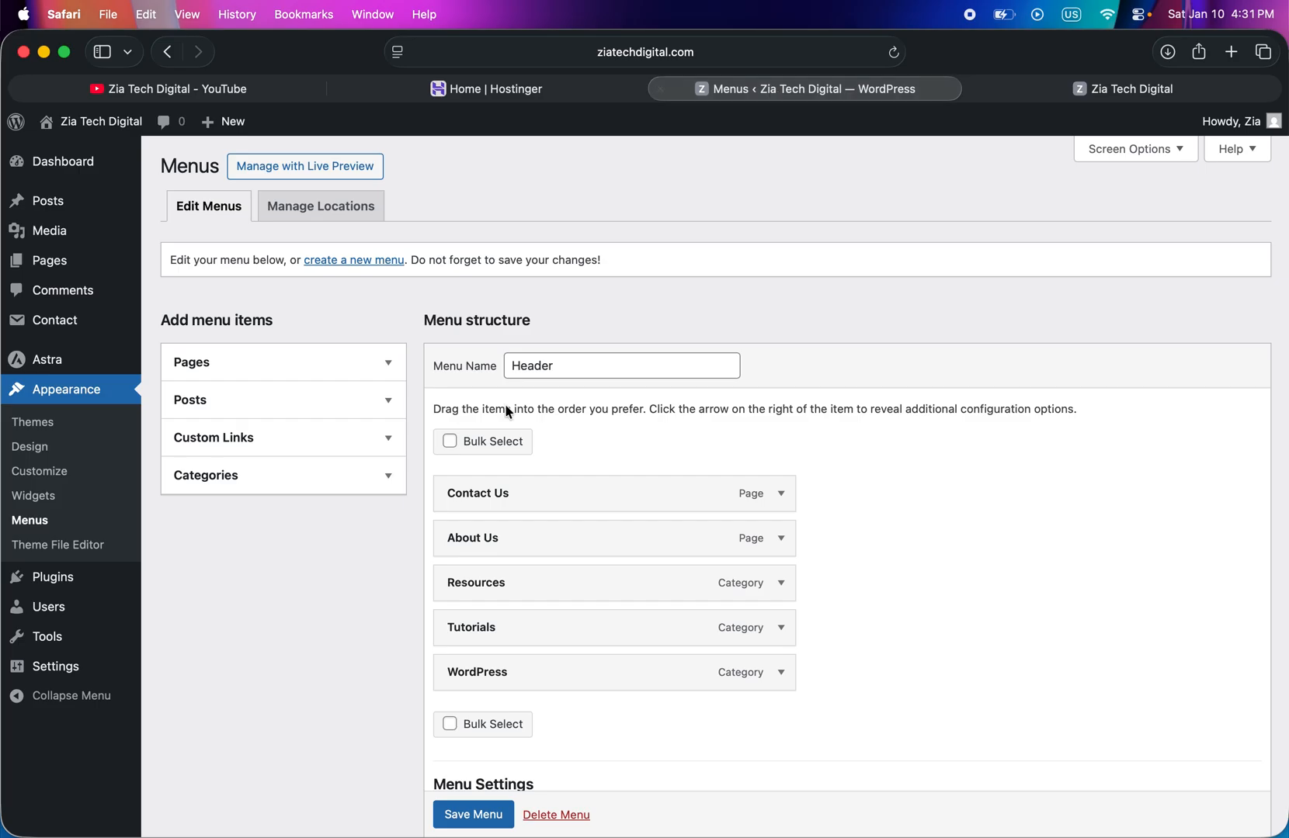
click(233, 439)
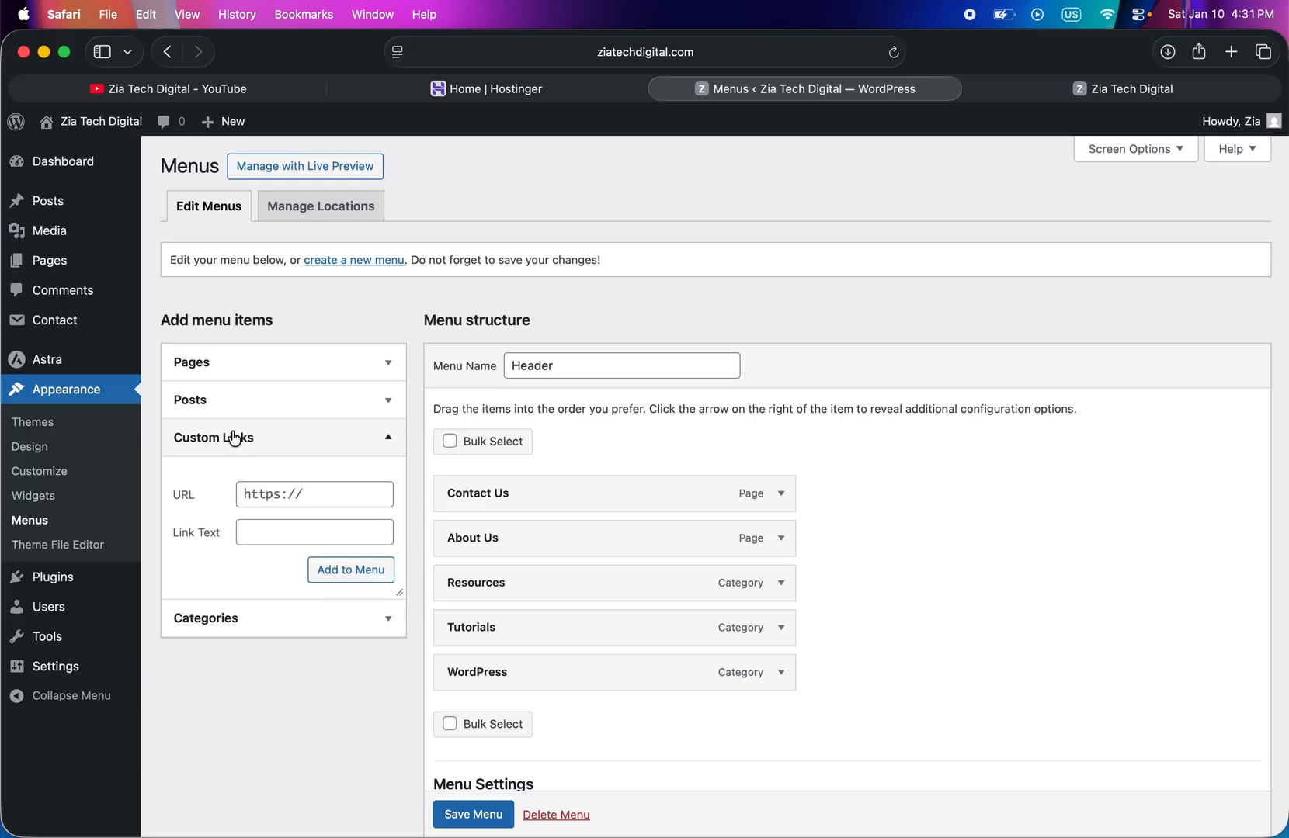
click(294, 497)
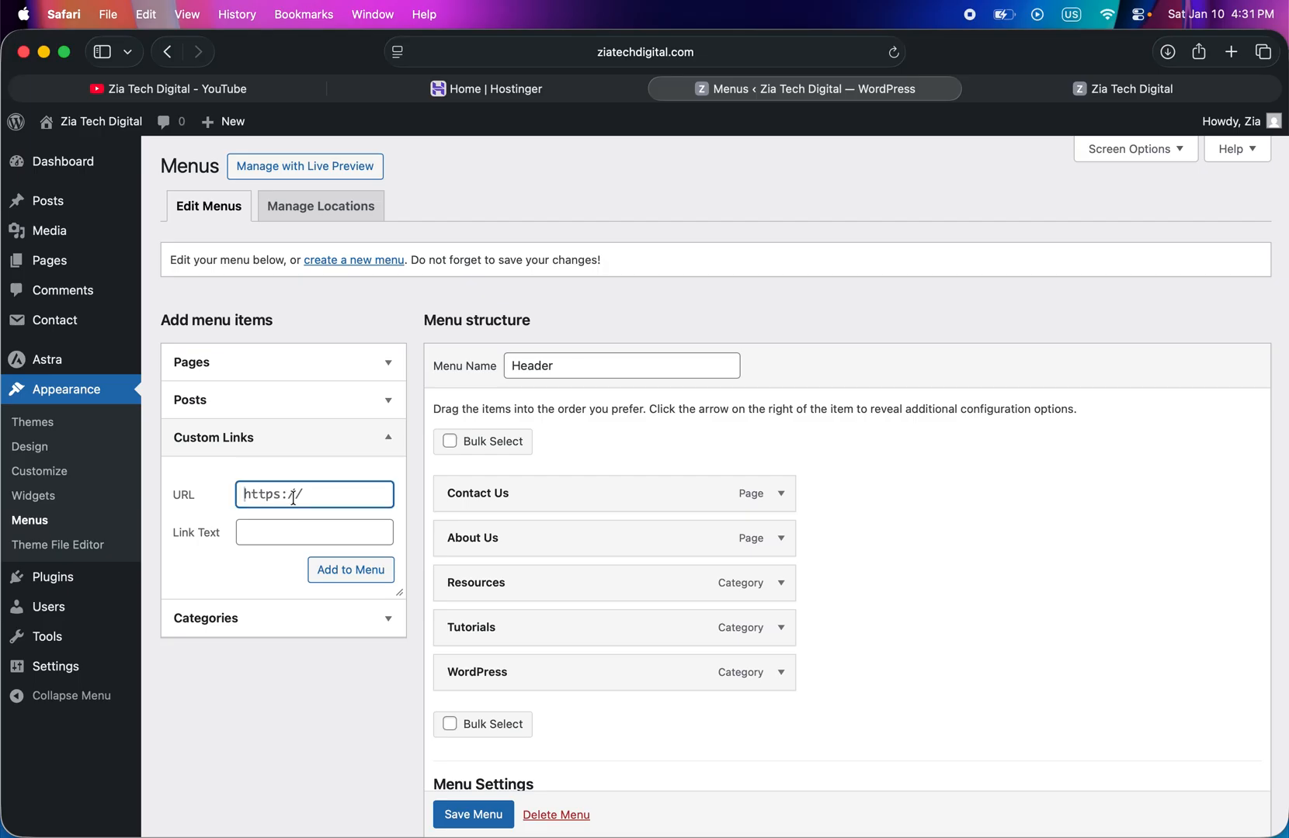
key(super+v)
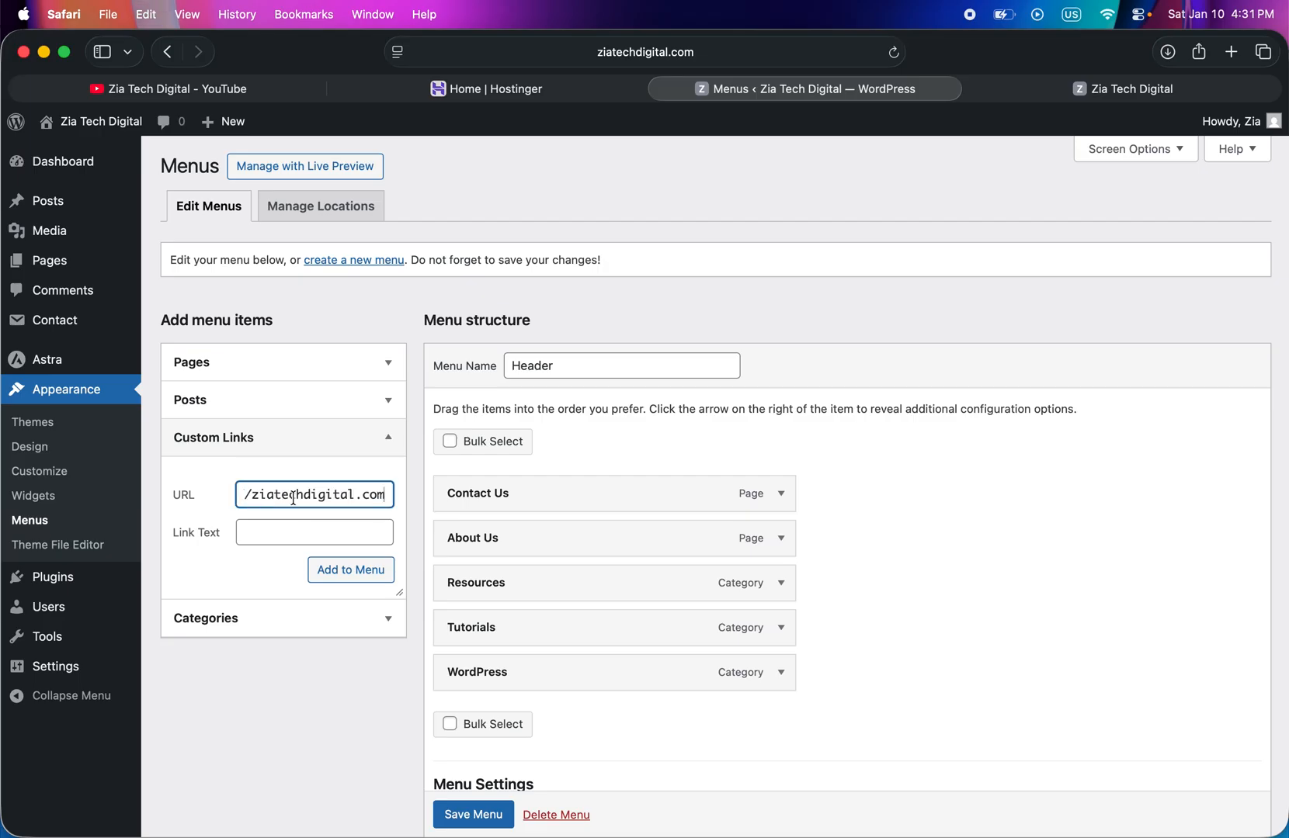
drag(253, 495, 223, 495)
click(275, 530)
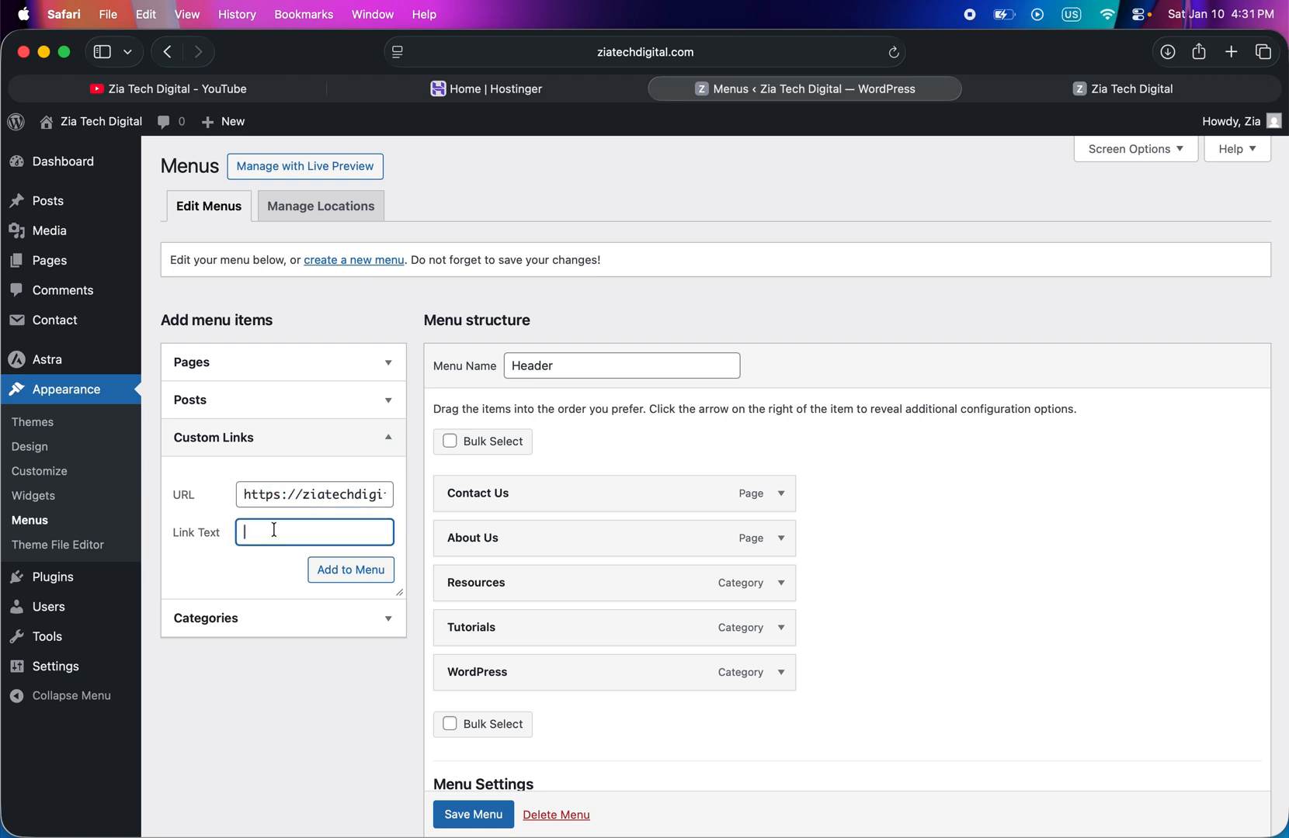
text(Home)
click(348, 581)
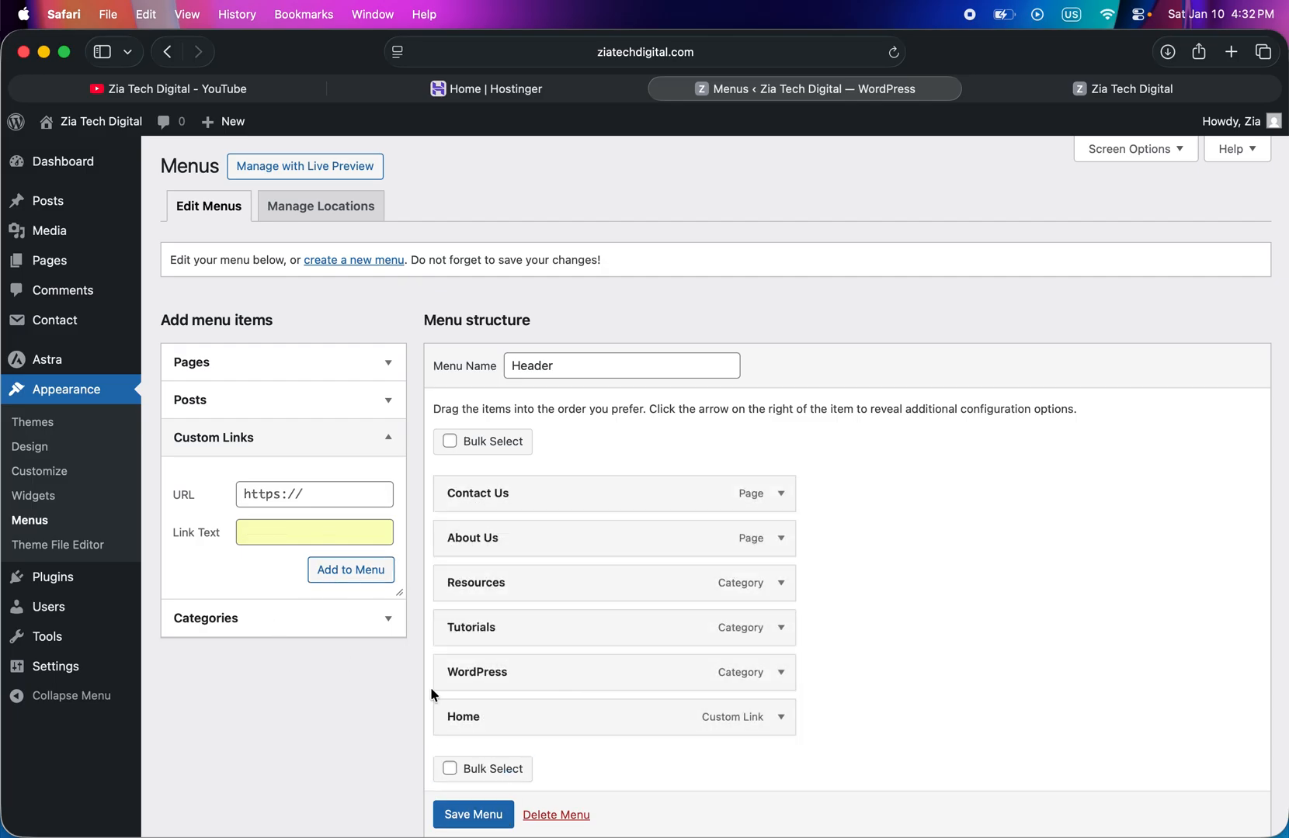
- Save the Header menu and reload the live site to check its navigation
scroll(540, 777, down, 1)
scroll(537, 773, down, 2)
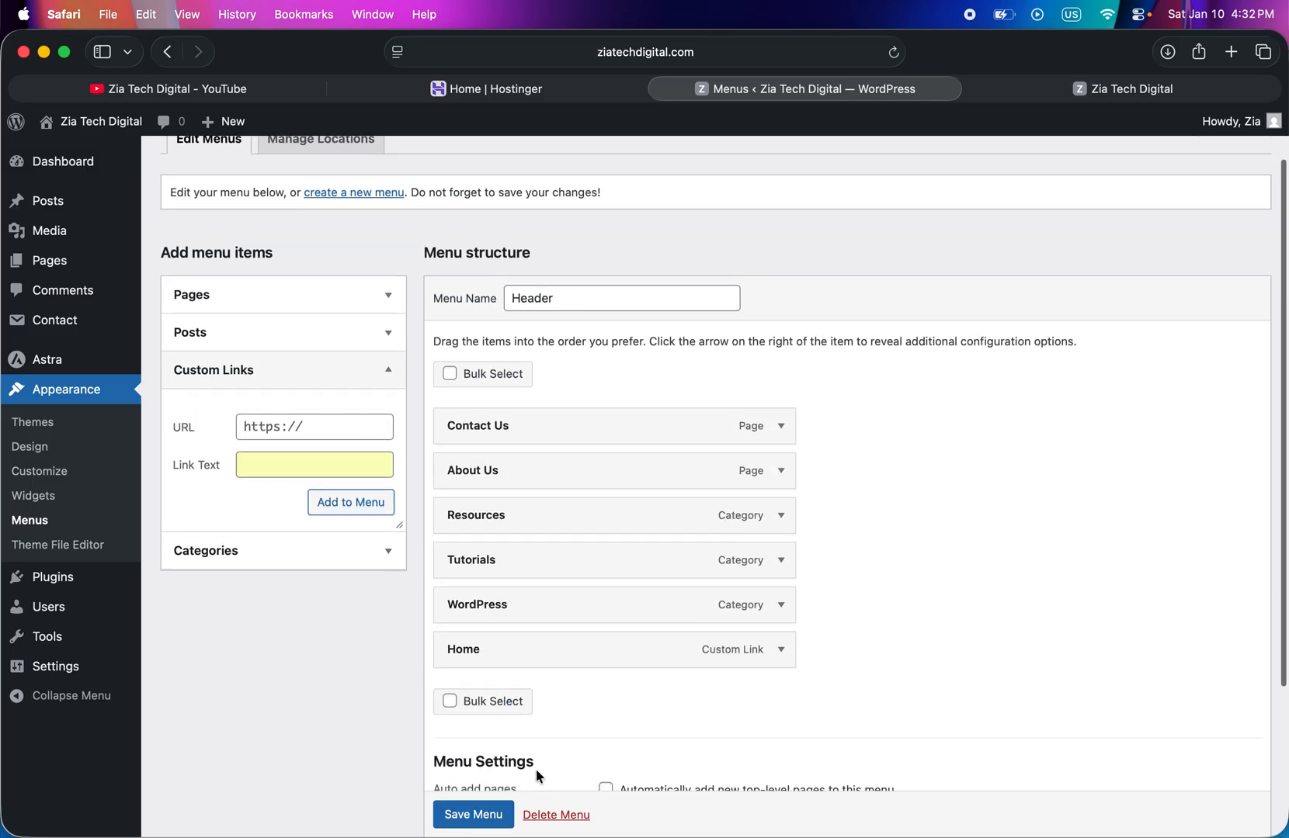
click(470, 815)
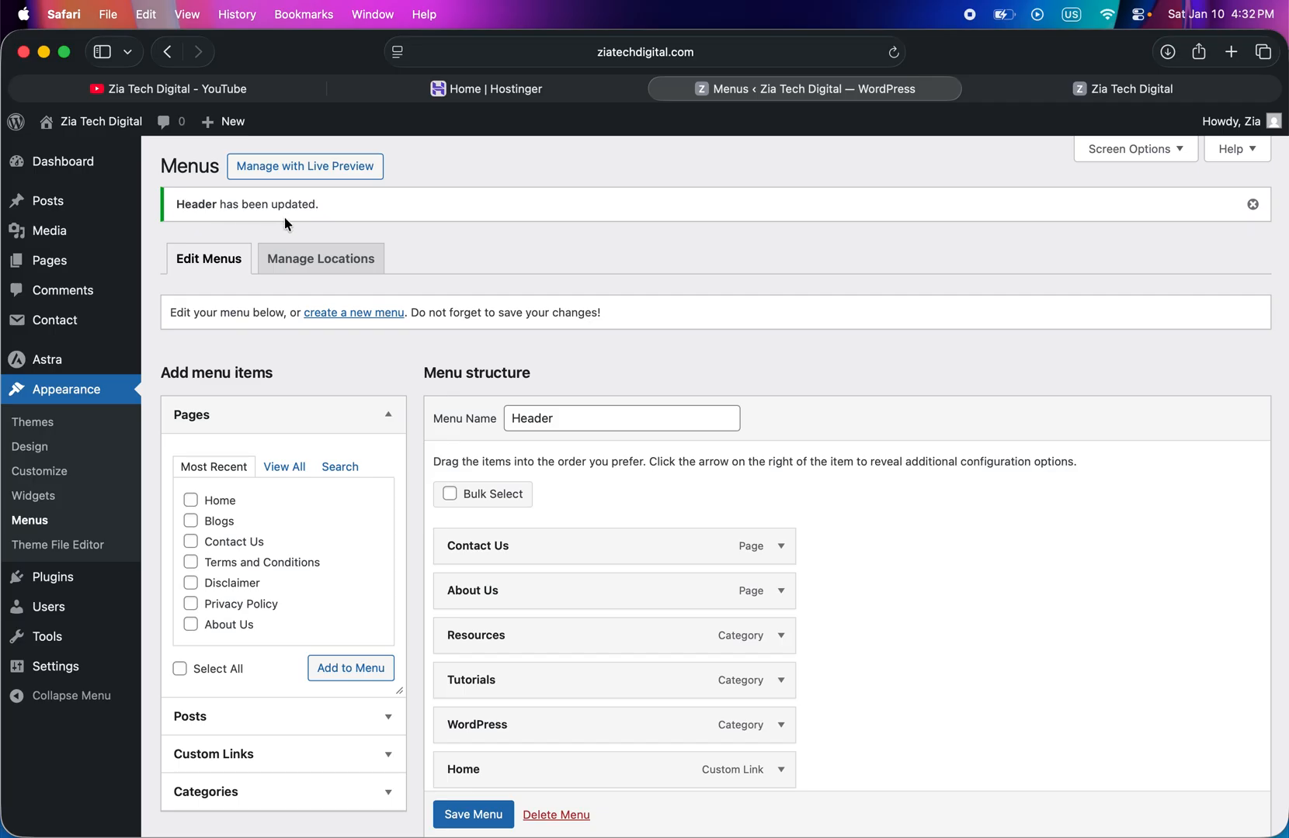
click(1037, 91)
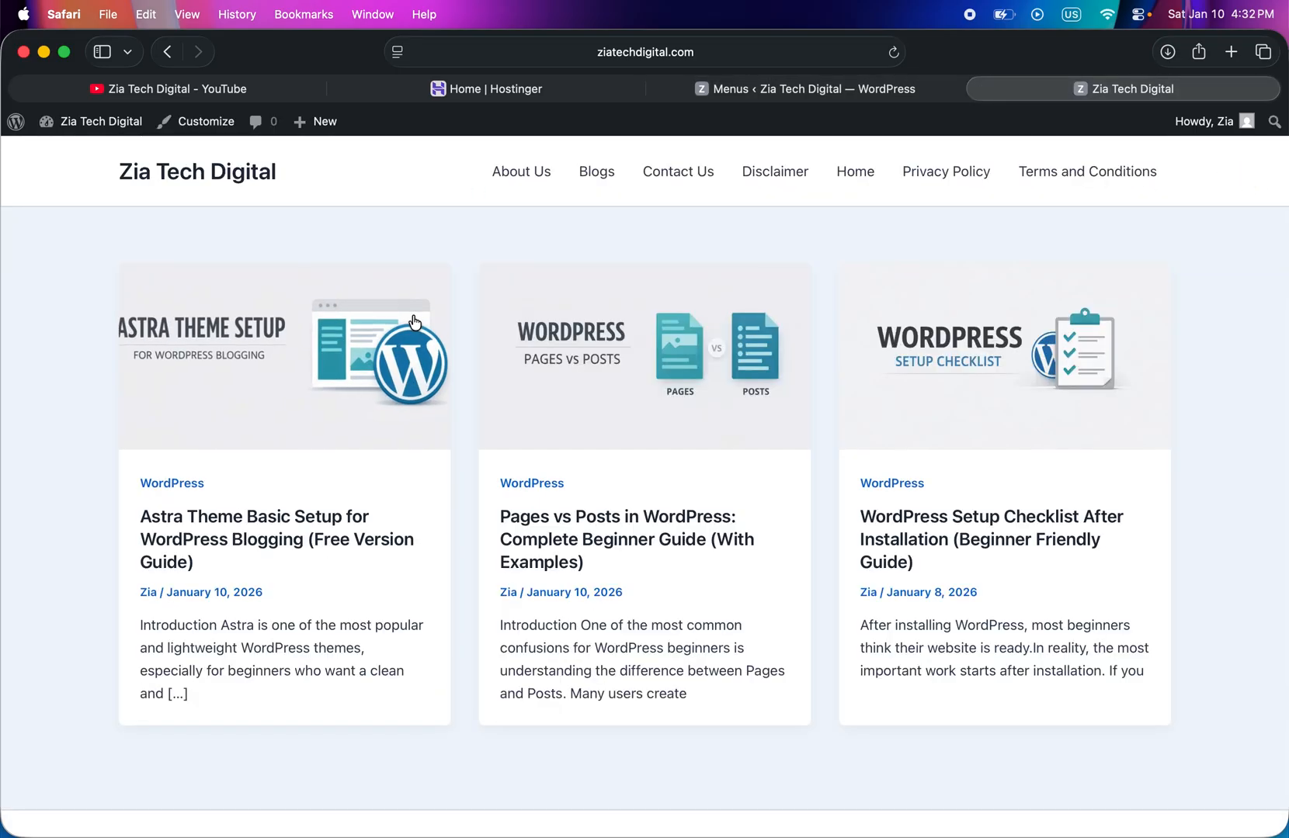
click(895, 53)
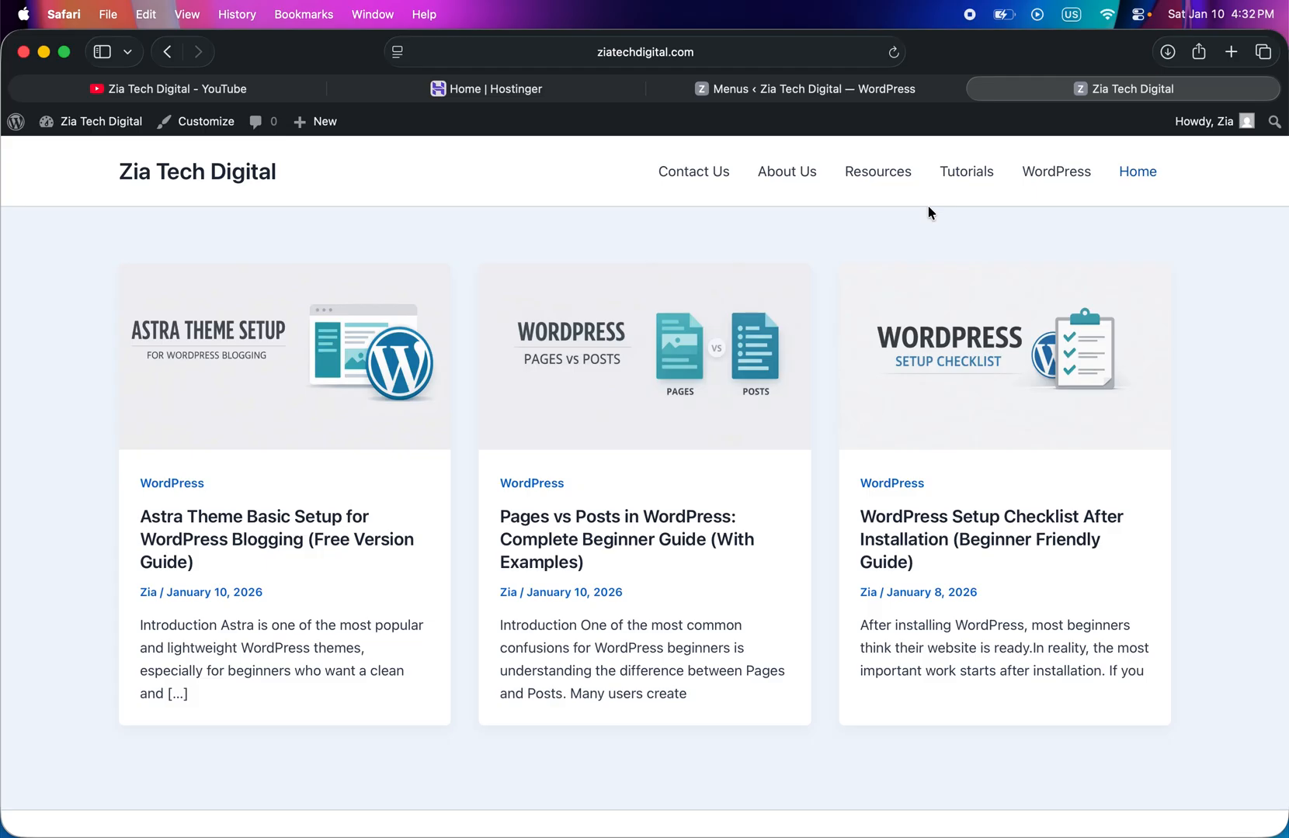
- Reorder the menu items to Home, WordPress, Tutorials, Resources, About Us, Contact Us and save the menu
click(786, 90)
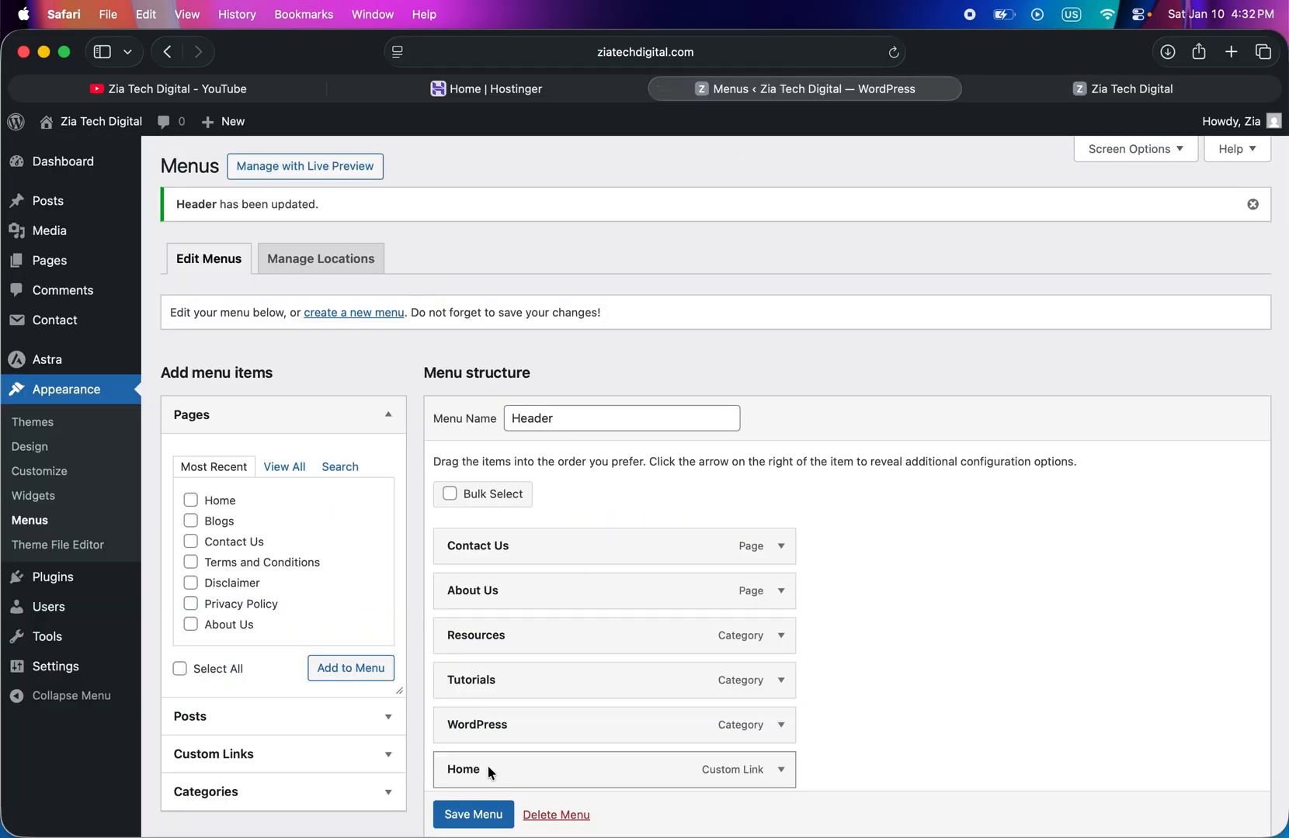
click(491, 772)
drag(491, 772, 483, 528)
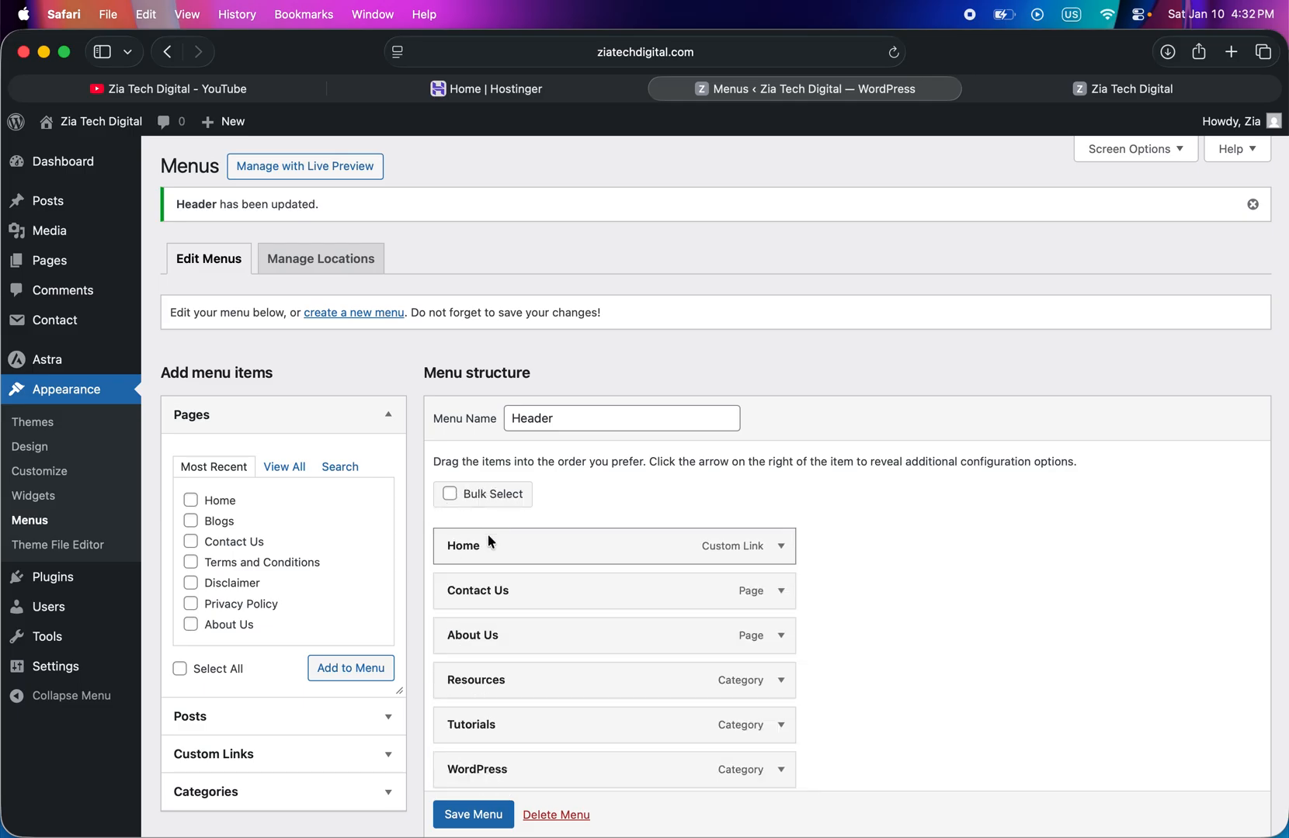
drag(502, 592, 495, 772)
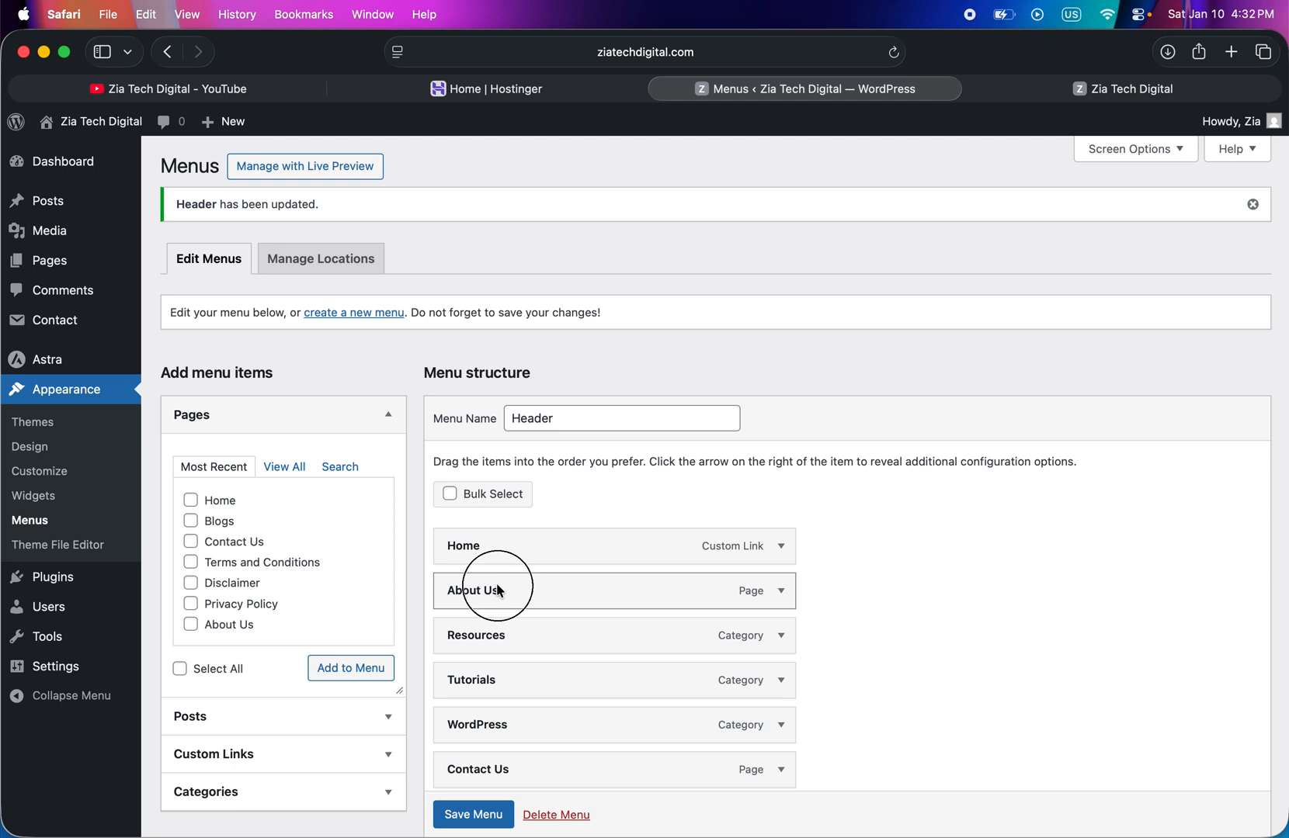
drag(500, 592, 500, 724)
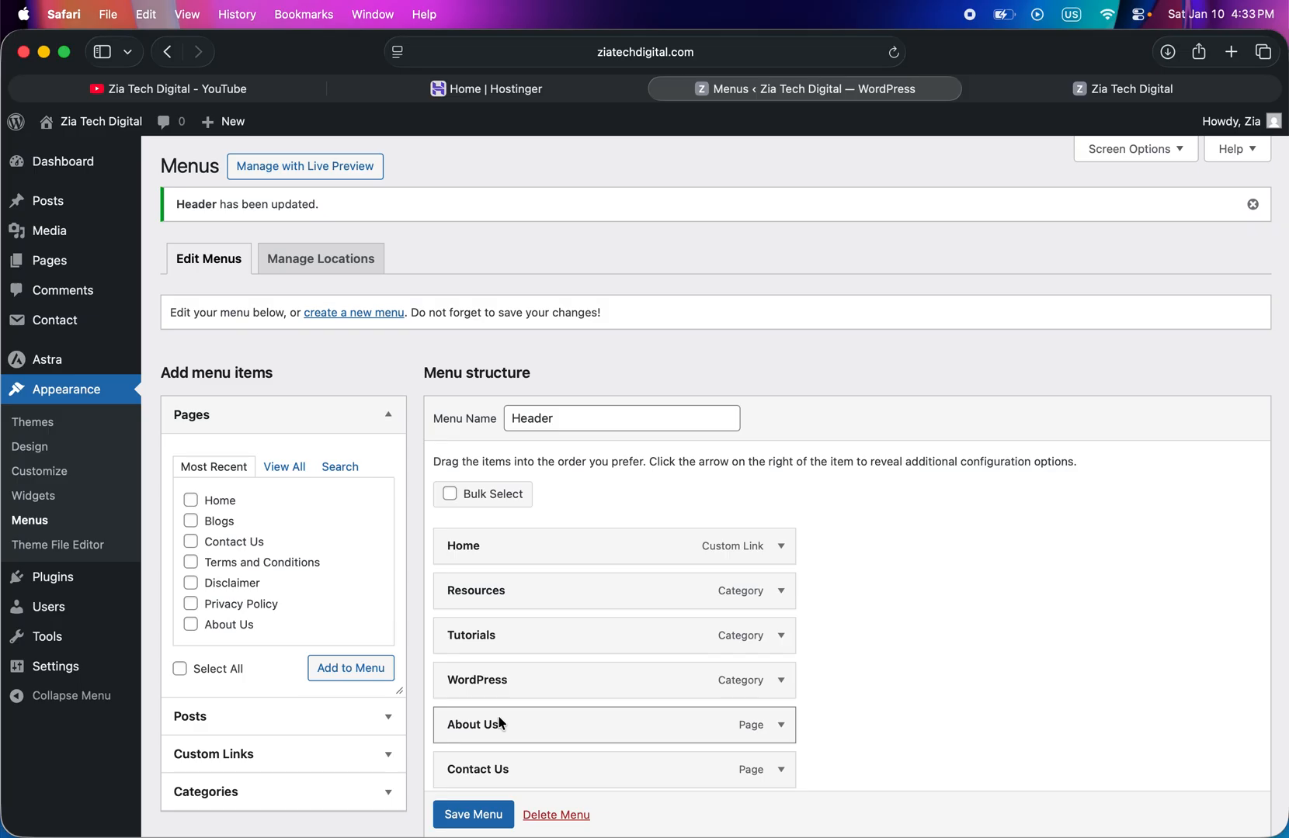
drag(494, 685, 497, 592)
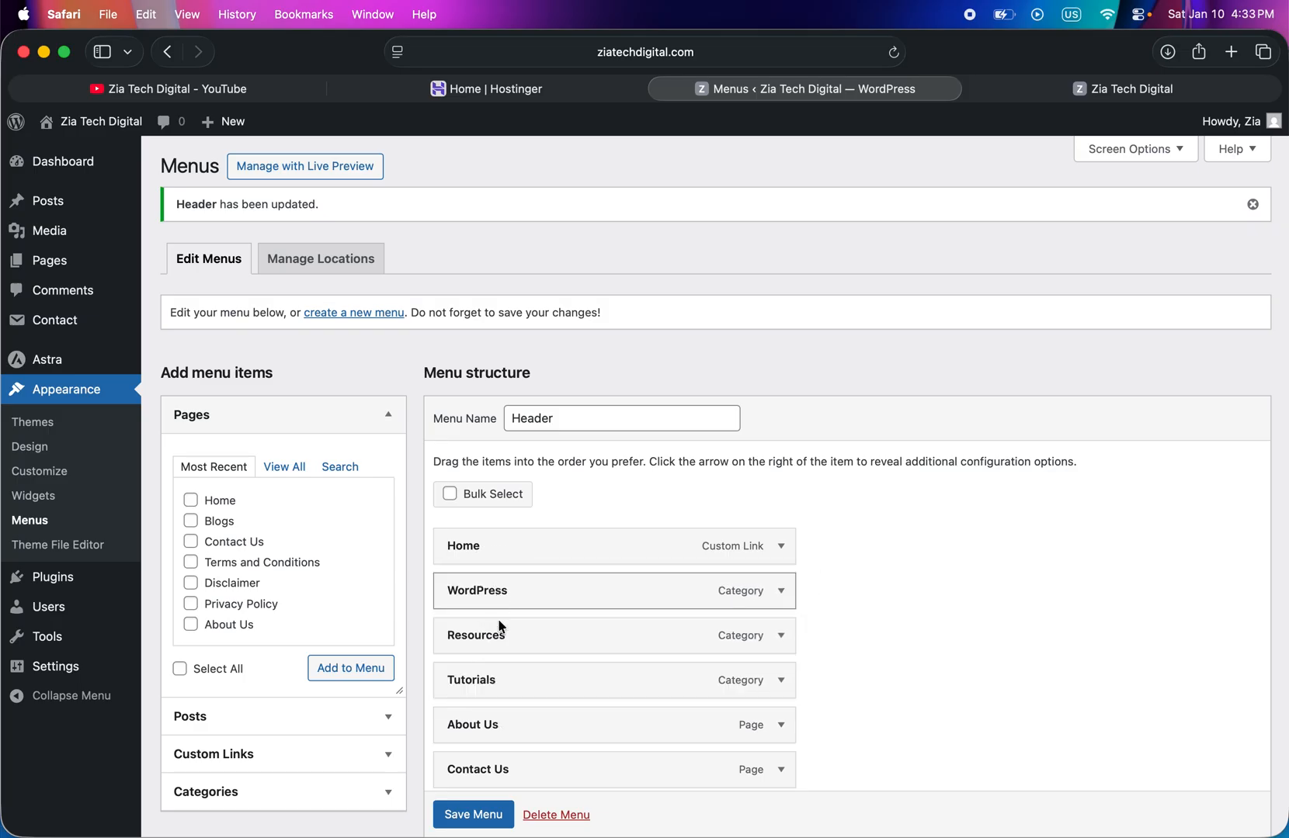
drag(494, 681, 494, 635)
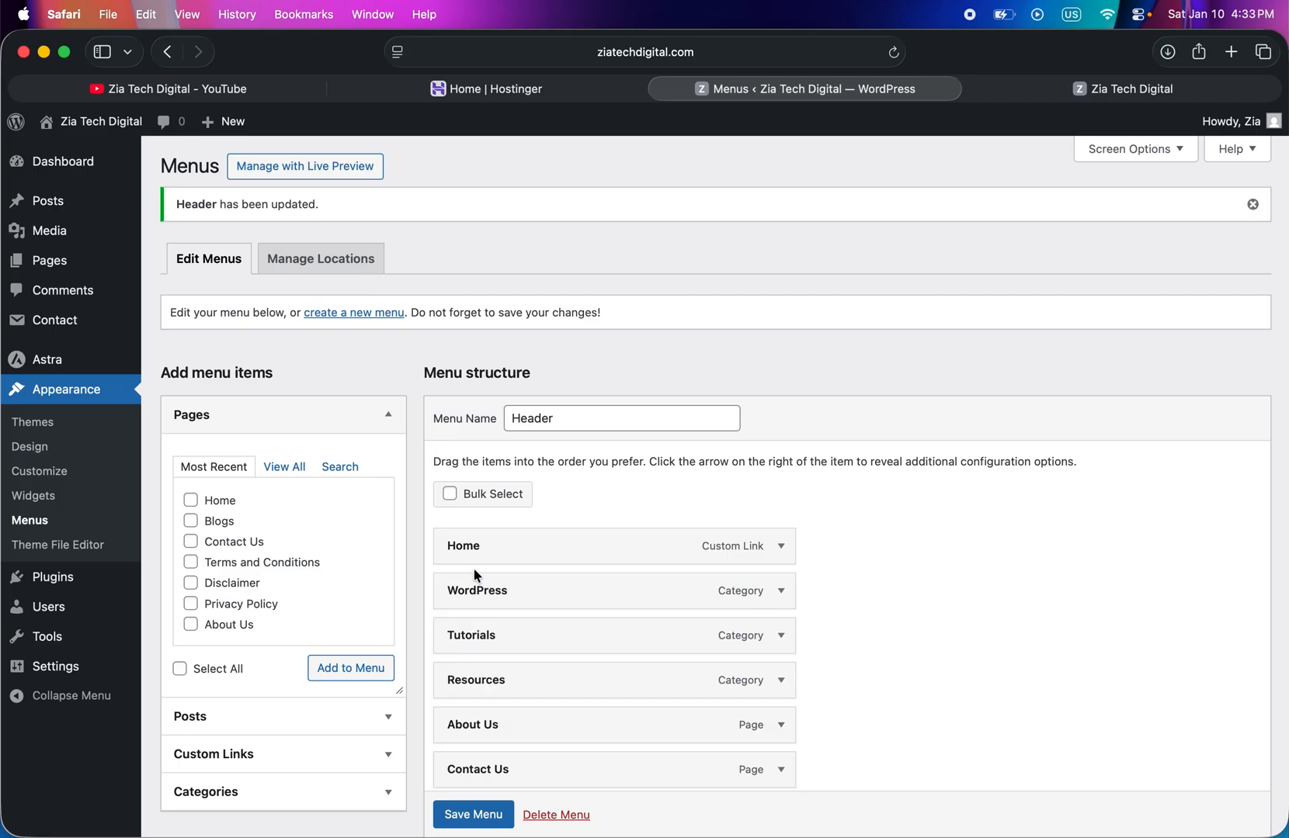
click(470, 817)
- Reload the live site to check the menu order and inspect the WordPress category page's heading
click(1052, 89)
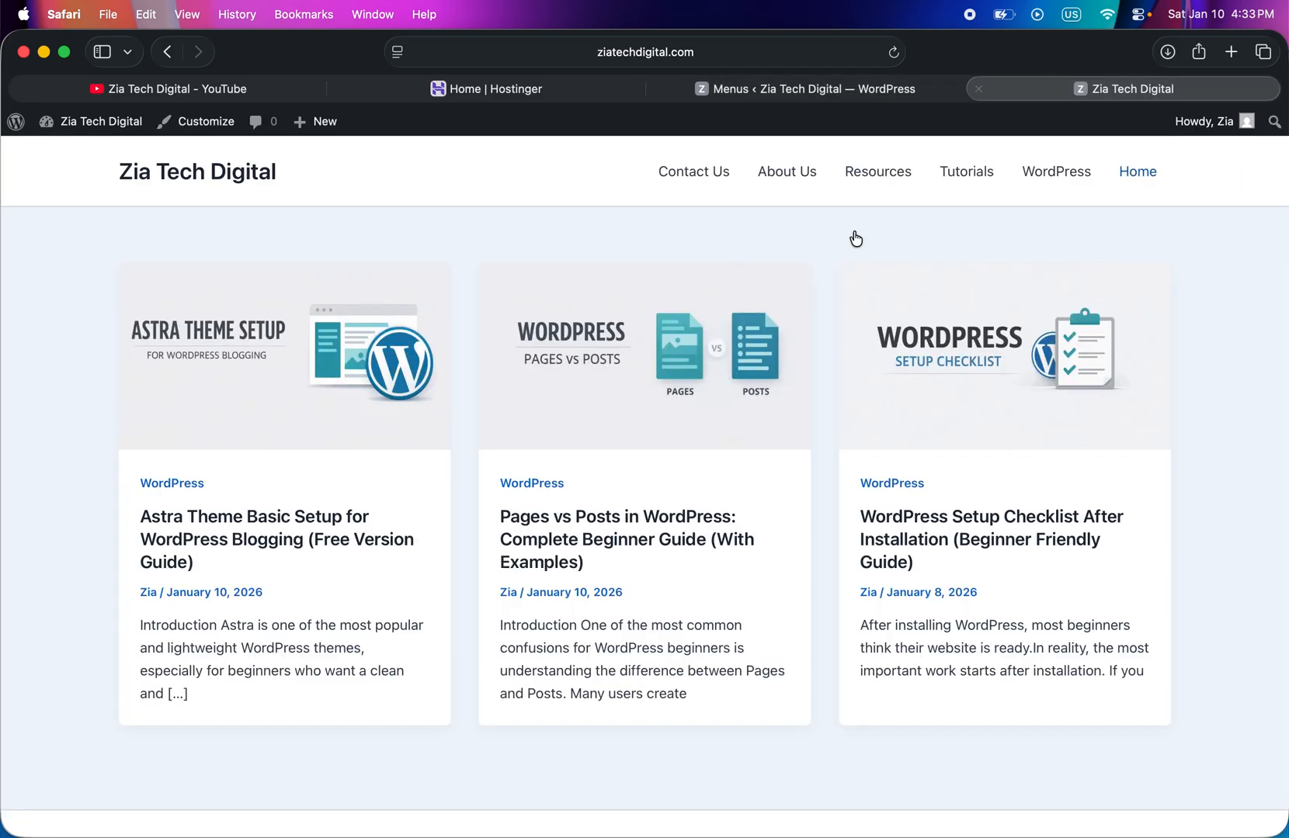
click(893, 52)
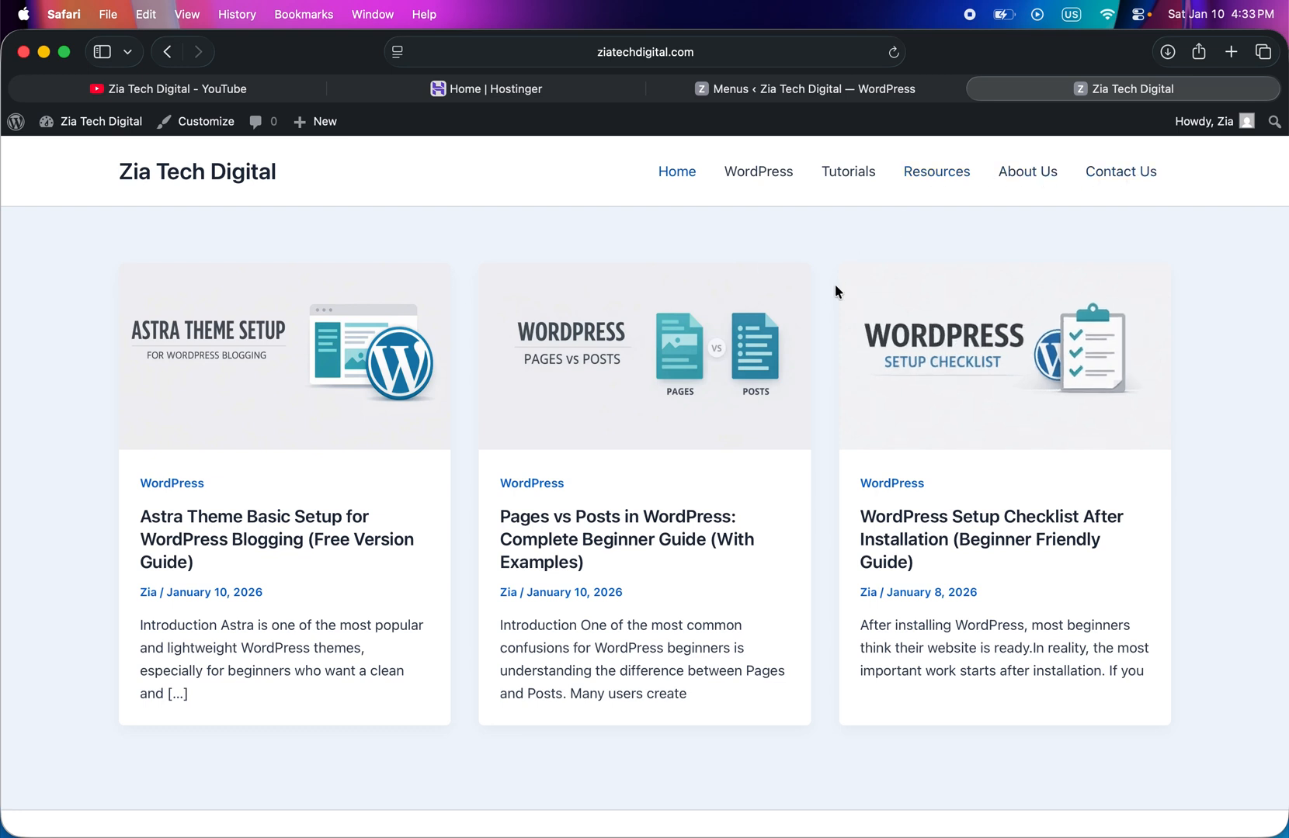
click(767, 181)
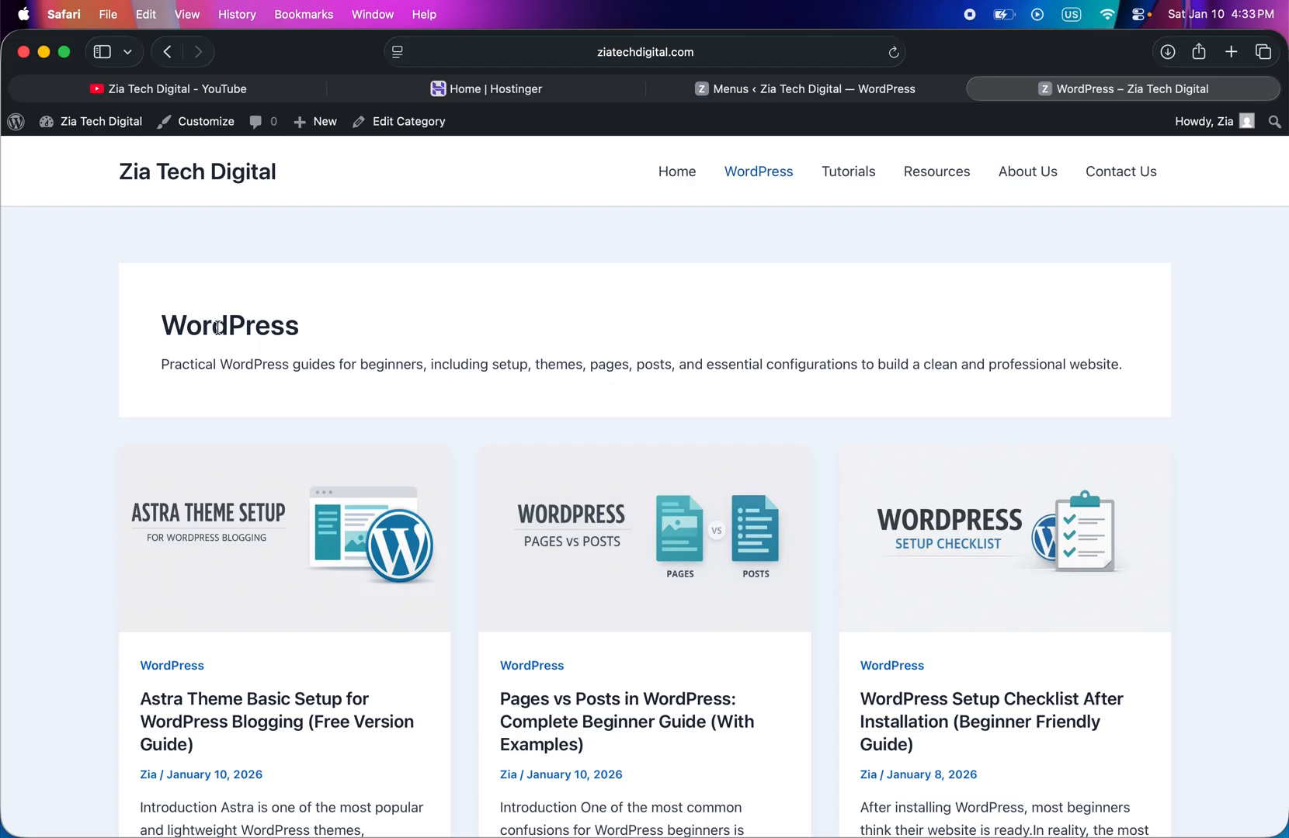
drag(163, 325, 311, 325)
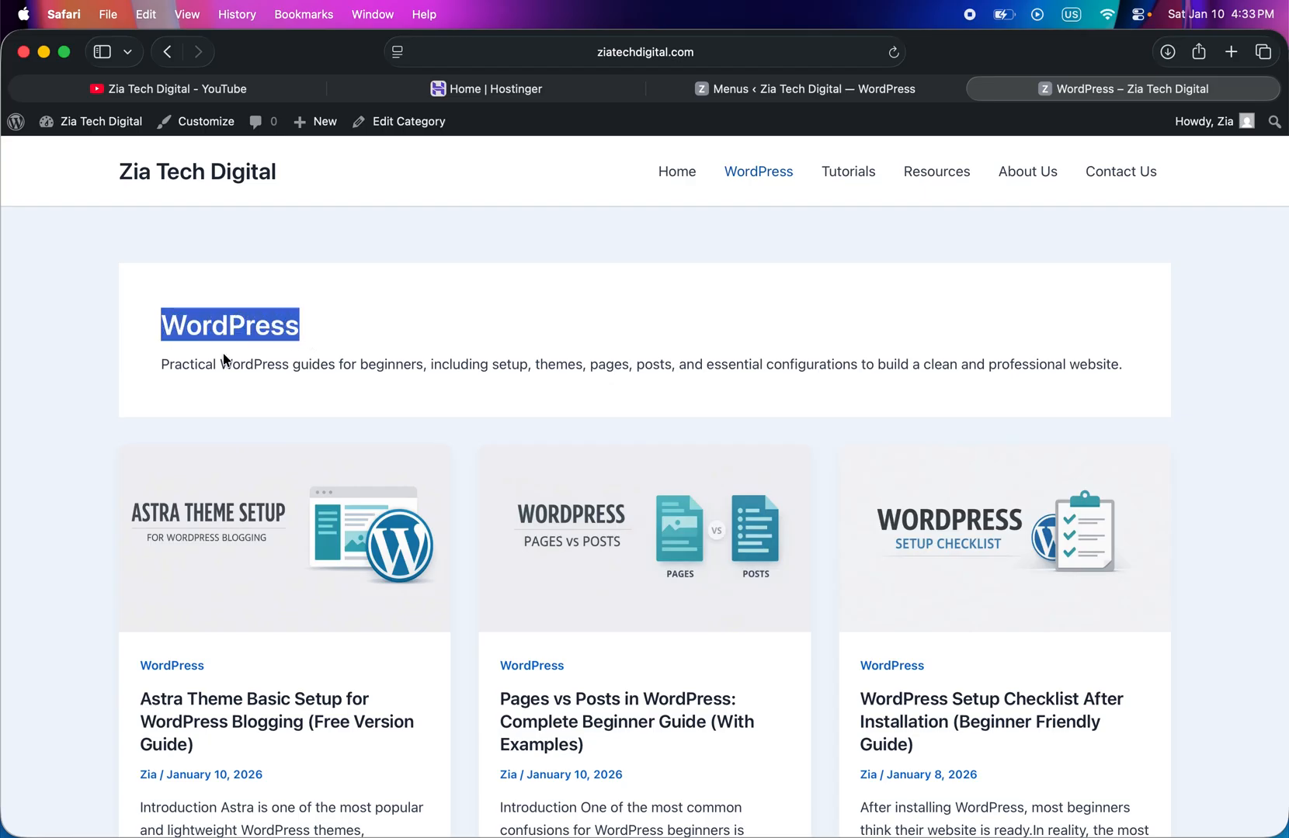
- Examine the WordPress category page's description and its post listing on the live site
drag(160, 364, 654, 365)
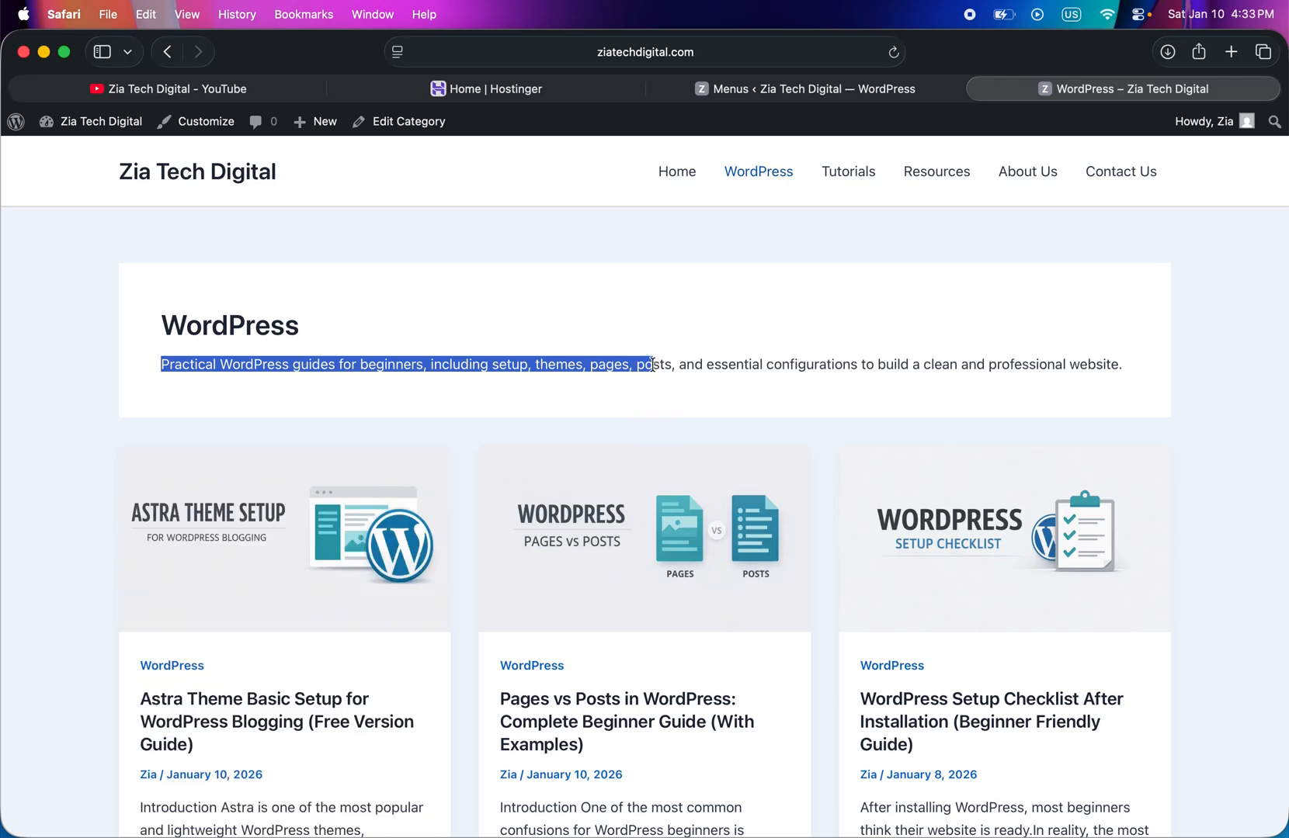
click(656, 367)
scroll(503, 401, down, 5)
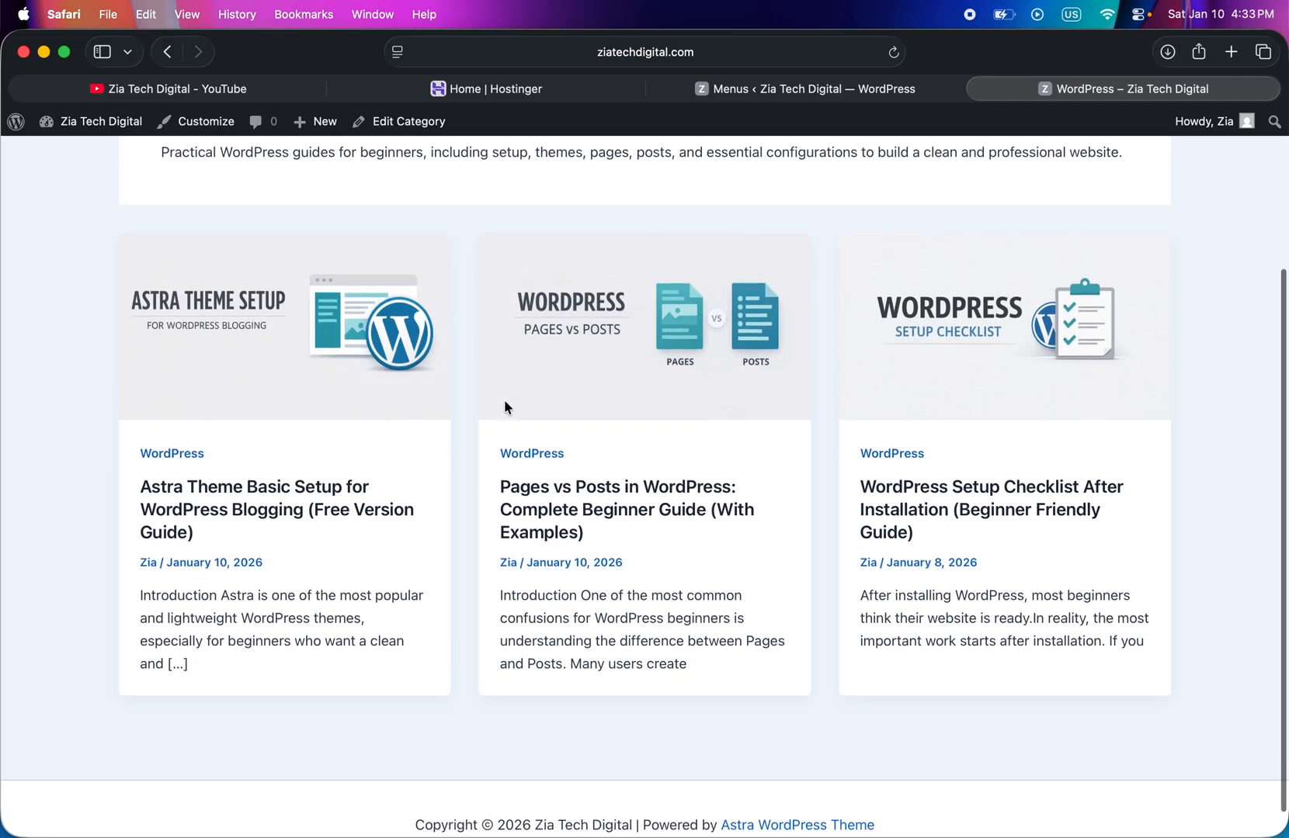
scroll(503, 401, up, 6)
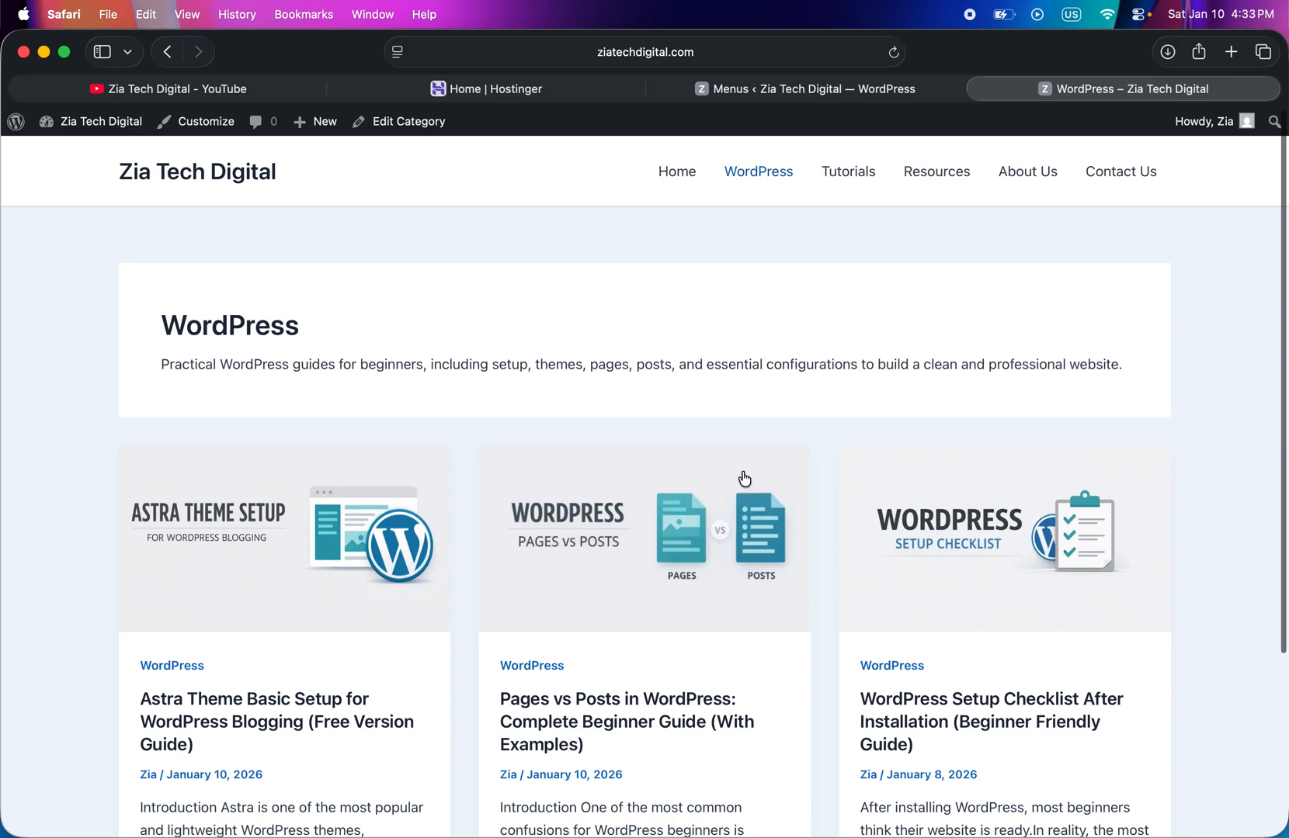
- Check the Tutorials, Resources, About Us, Contact Us and Home pages through the live site's header navigation
click(849, 174)
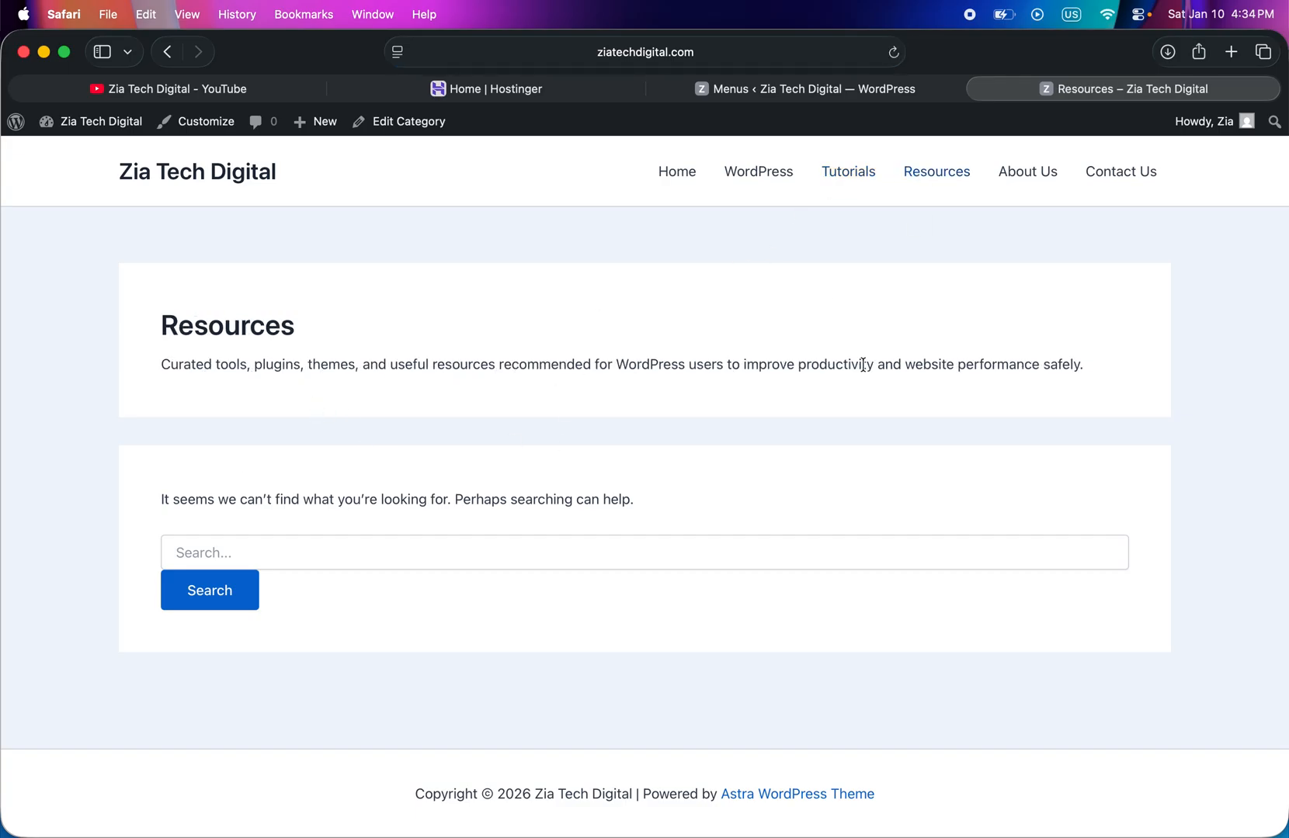
click(1032, 178)
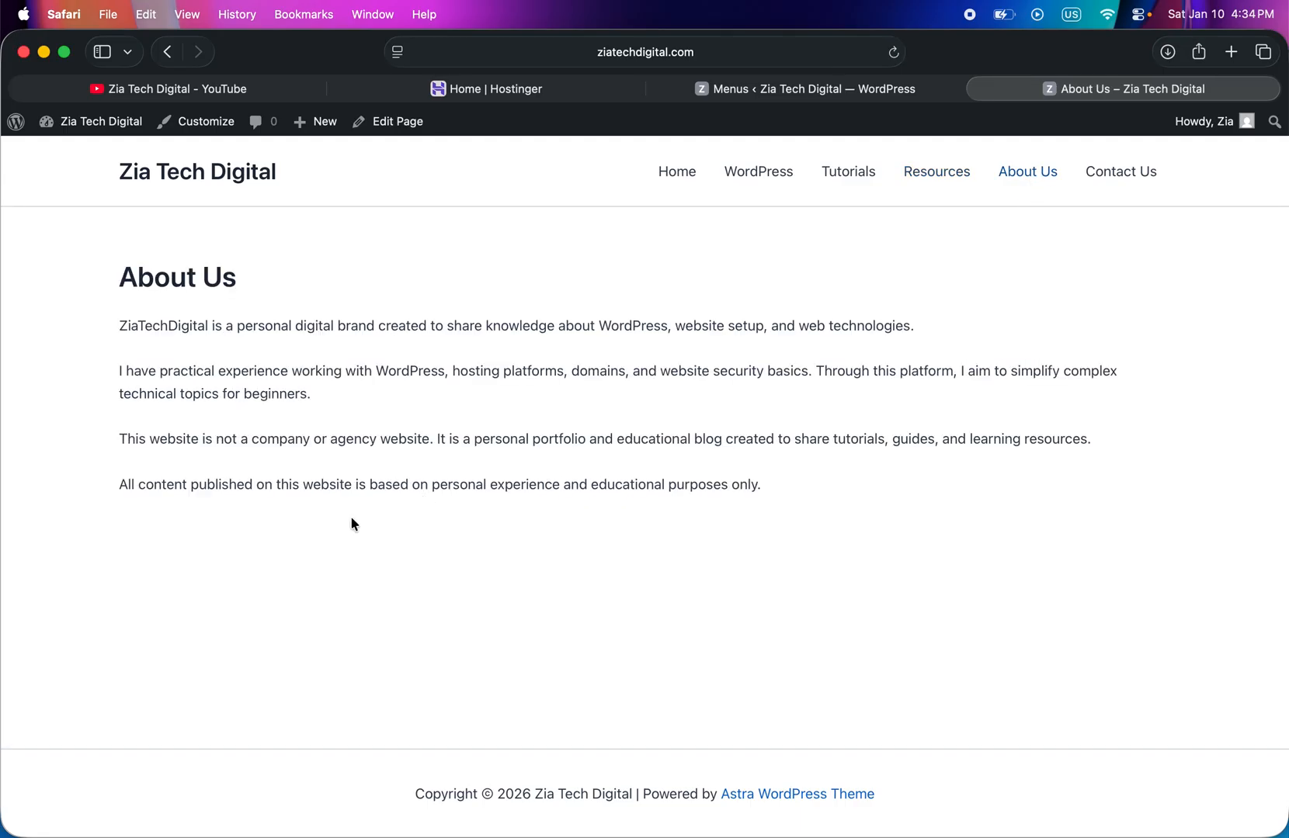
click(1116, 172)
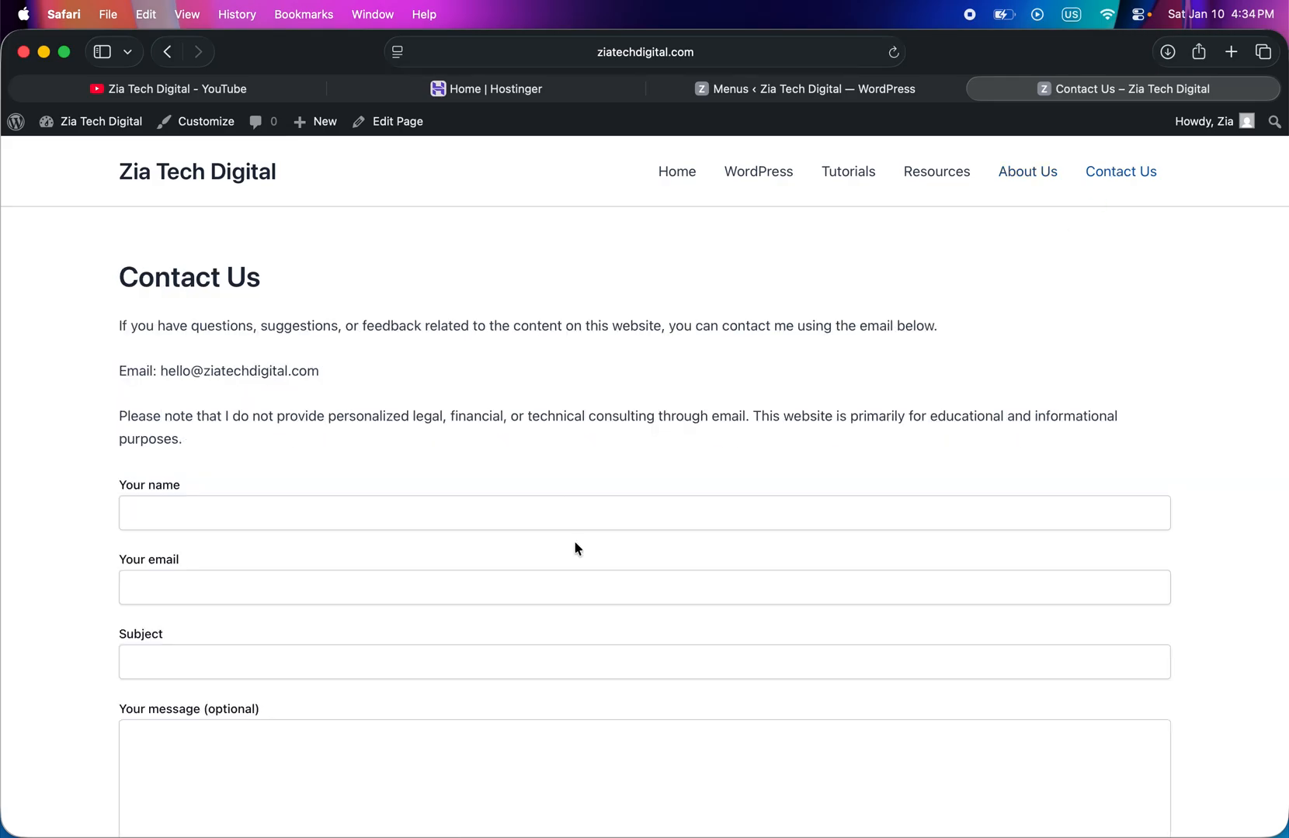
scroll(339, 403, down, 5)
scroll(339, 403, up, 5)
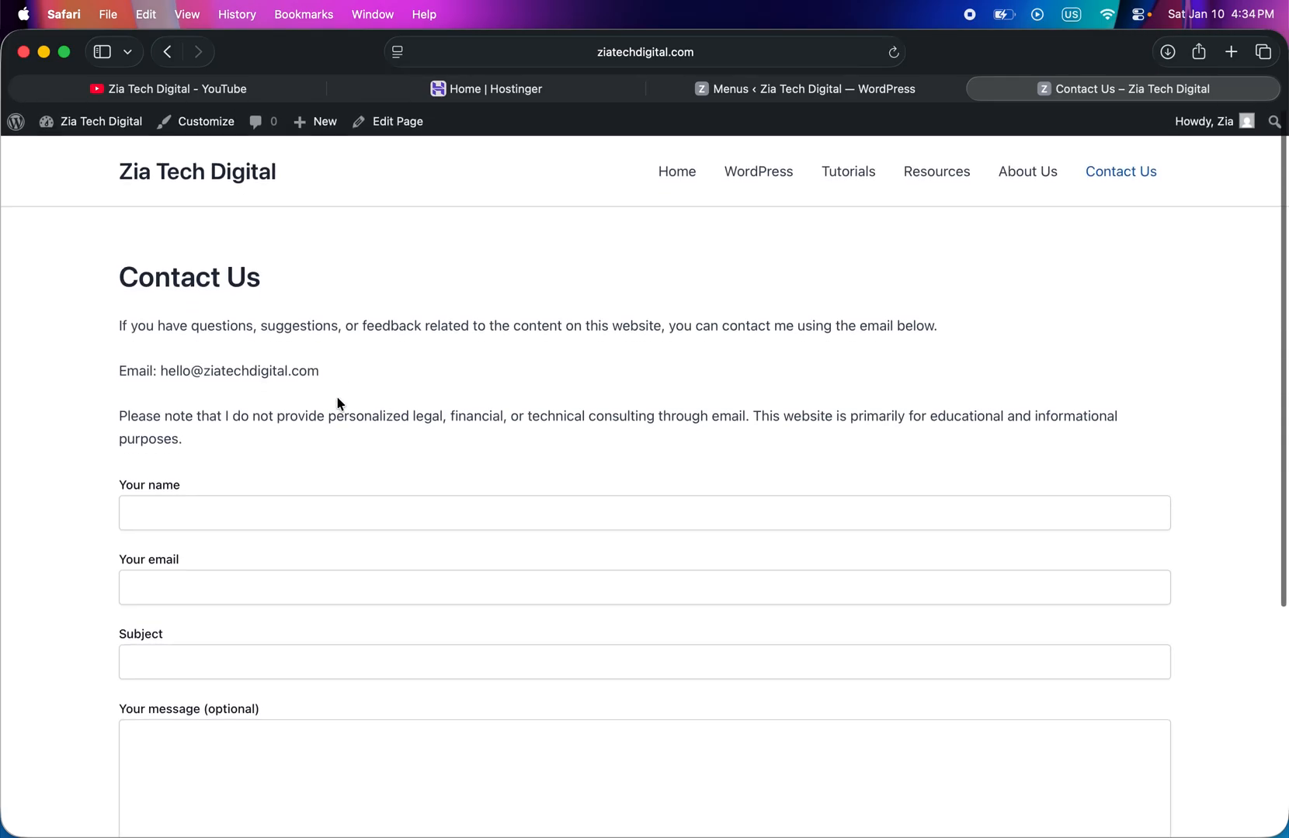
click(680, 174)
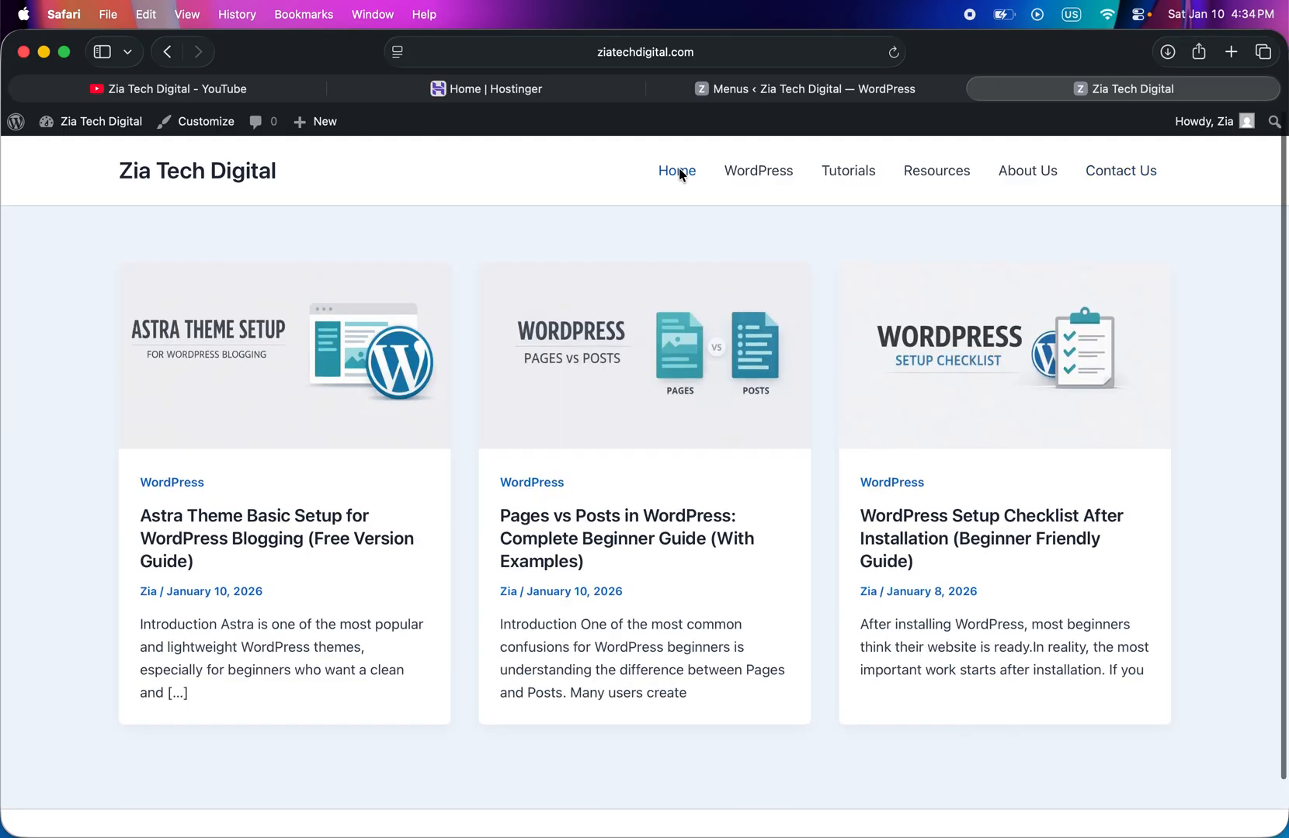
scroll(678, 169, down, 3)
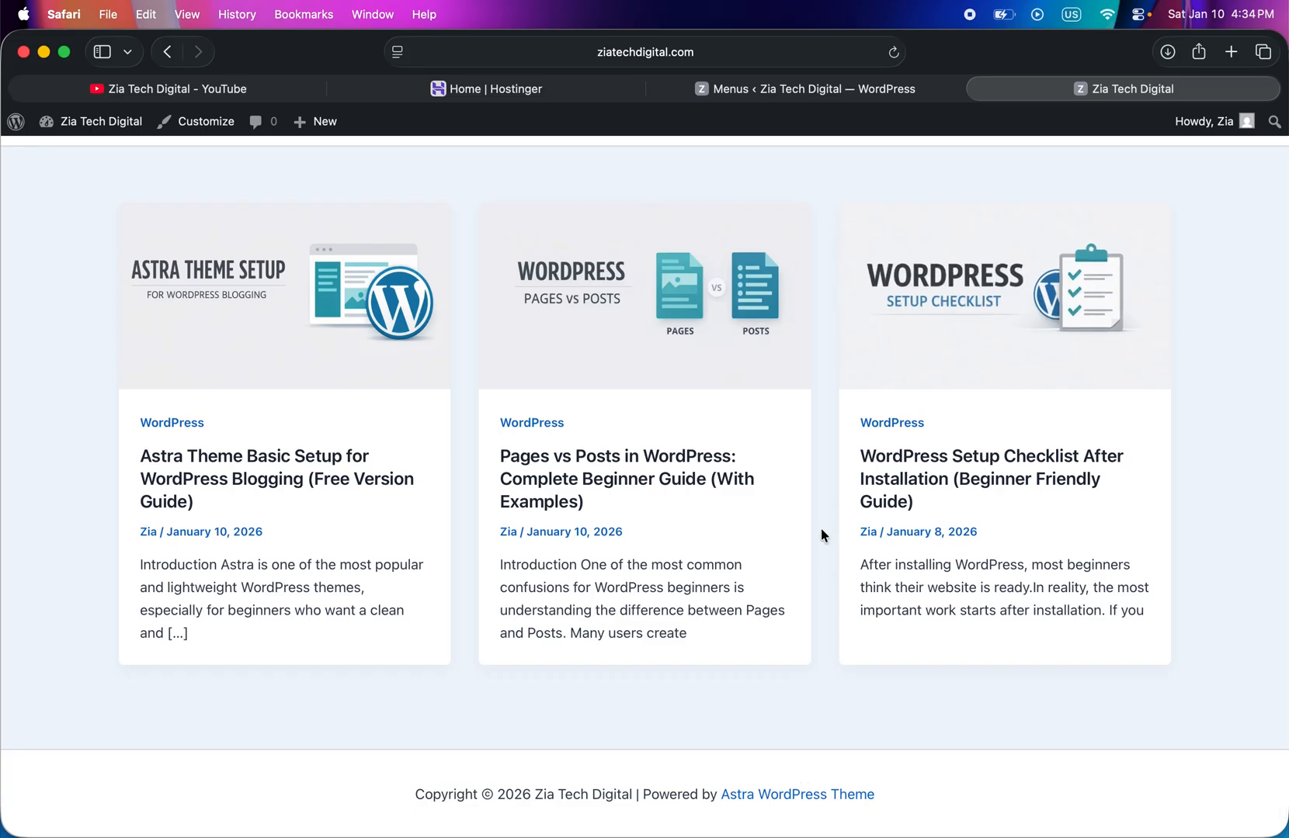
- Return to the WordPress admin's menu management and start a new menu named Footer
click(791, 92)
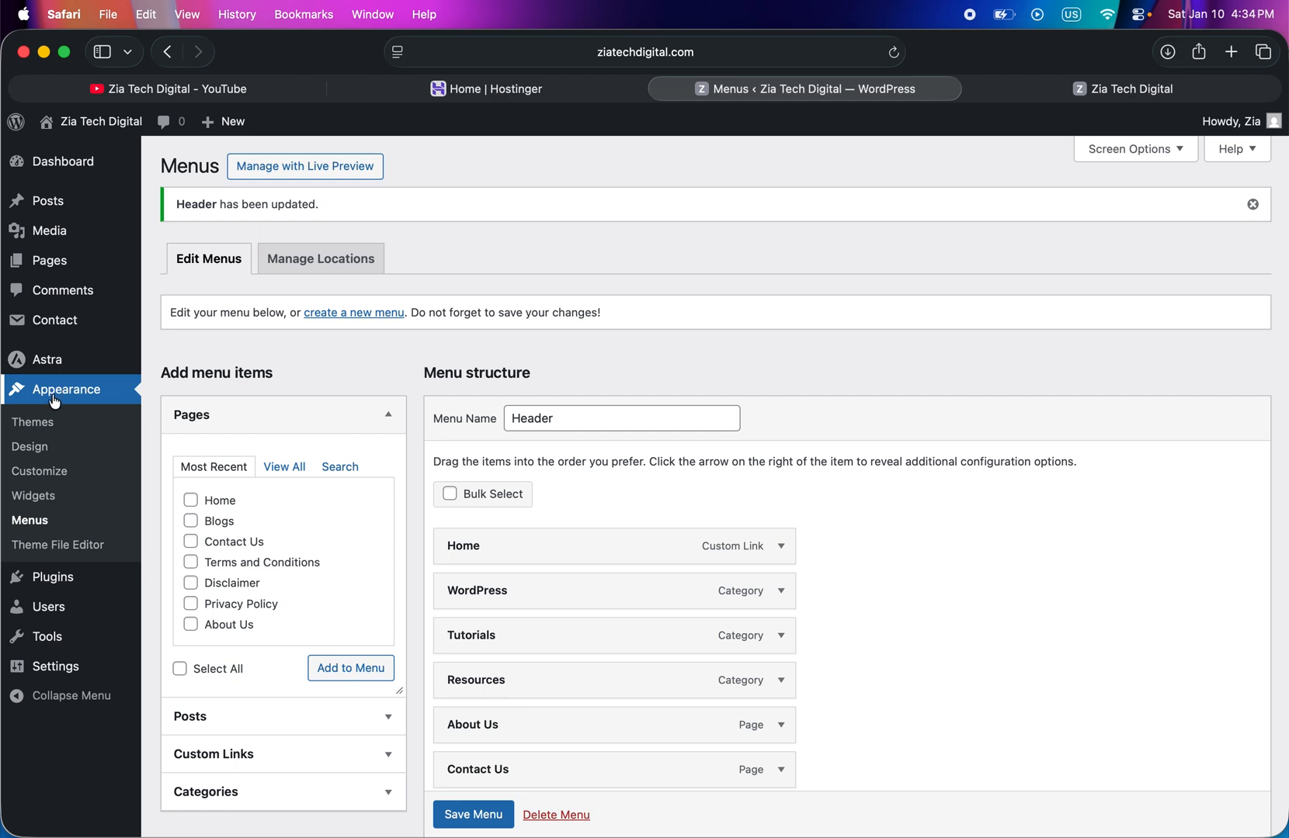
click(73, 167)
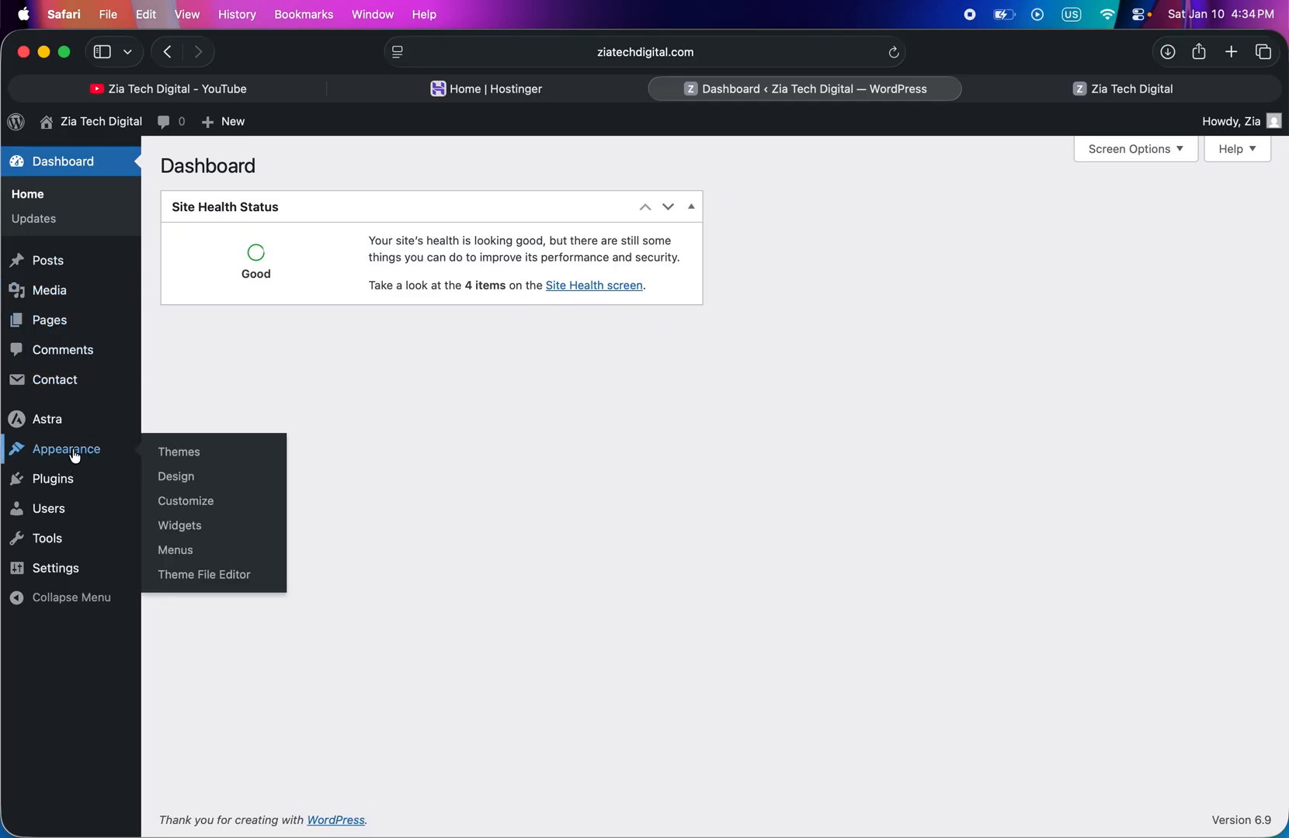
click(193, 558)
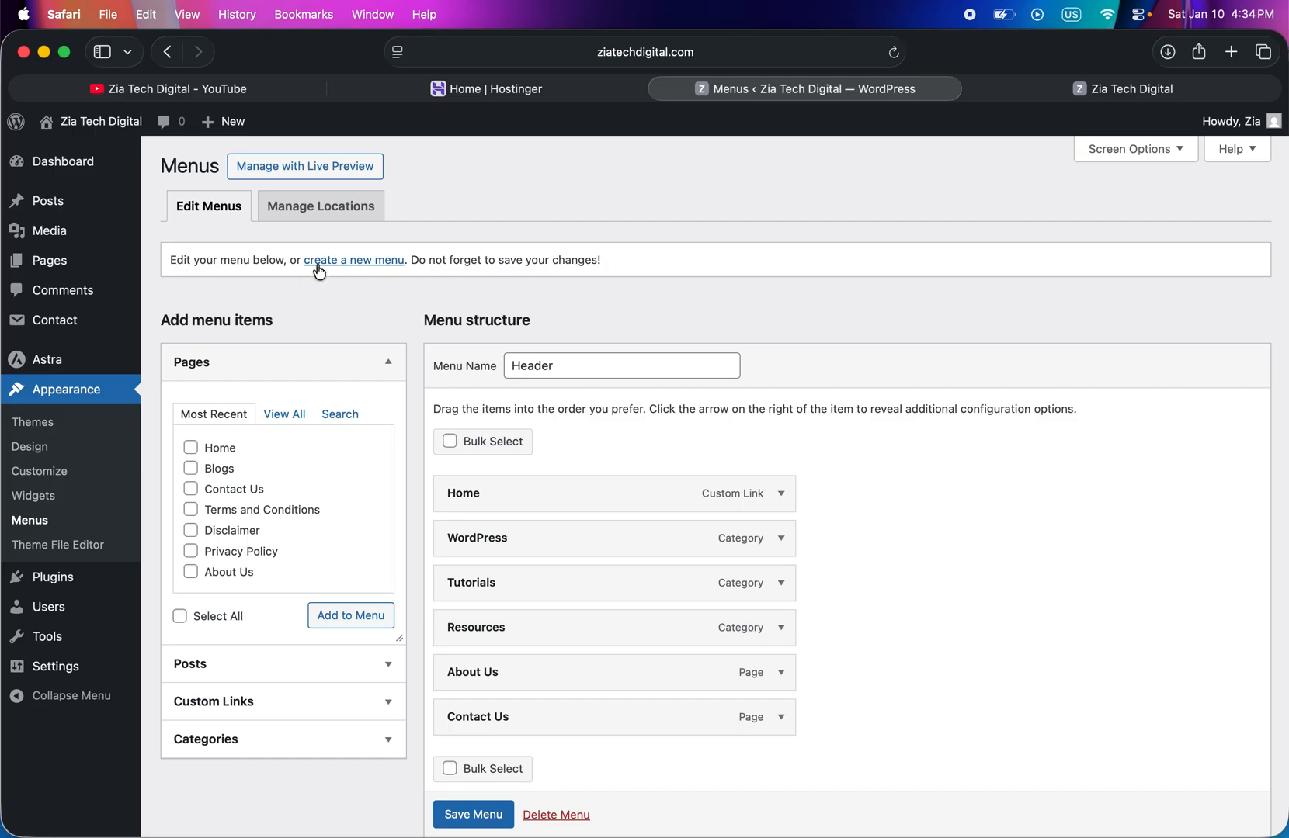
click(350, 264)
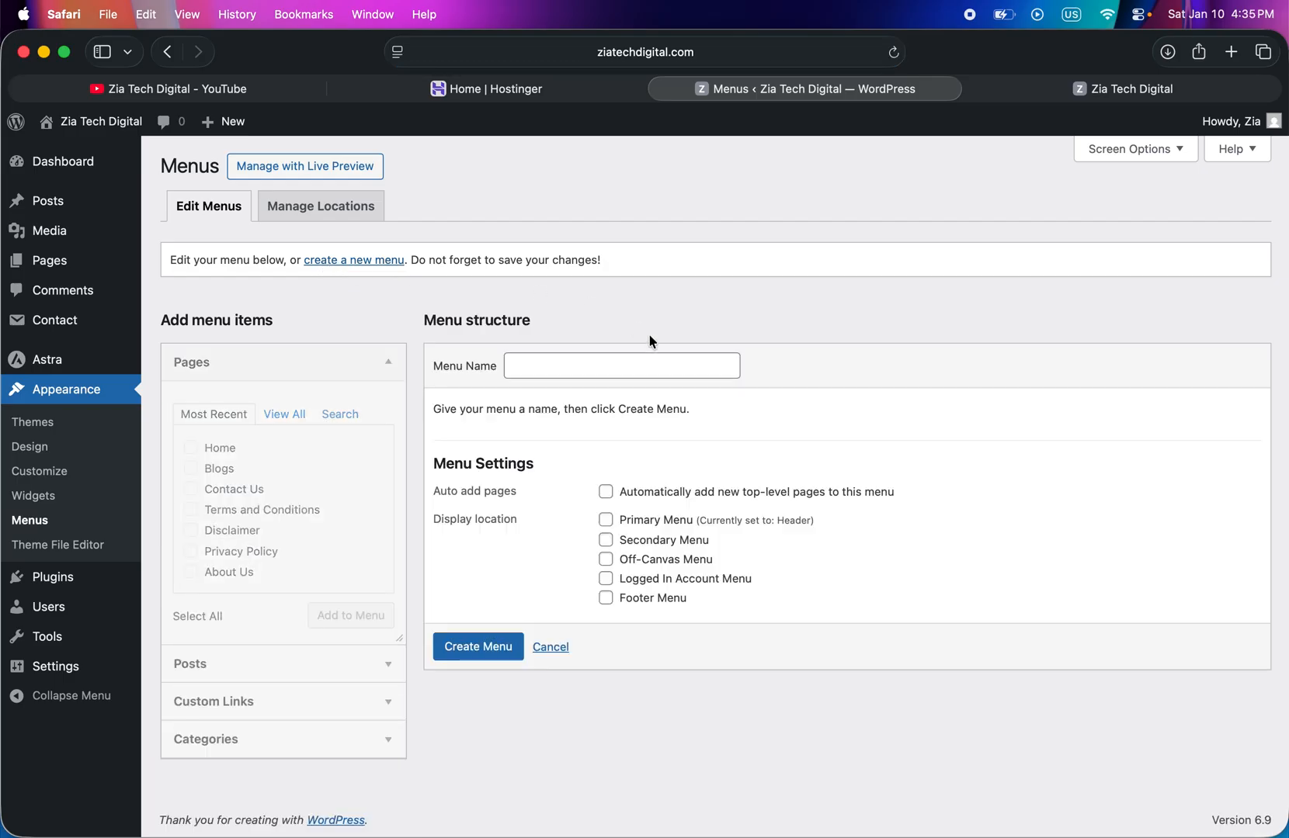
click(560, 373)
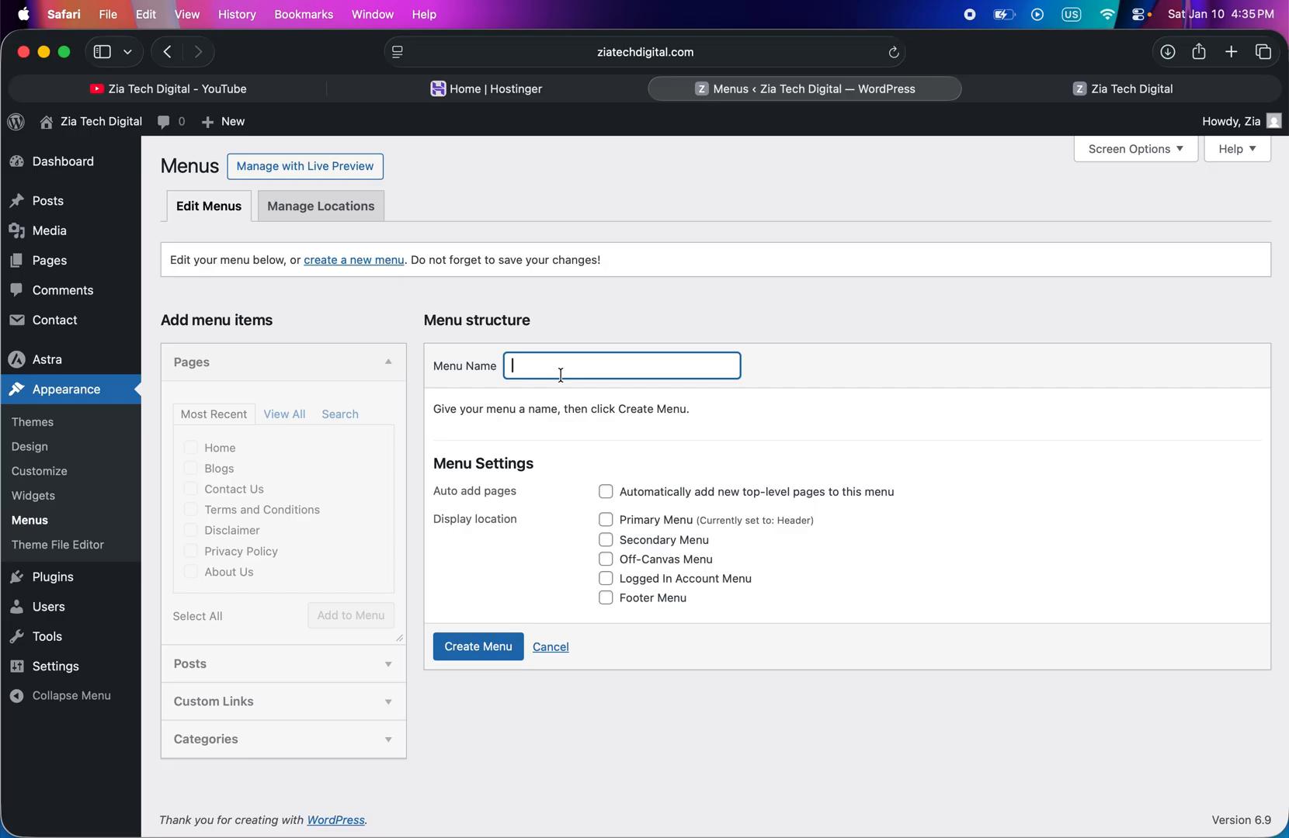
text(Footer)
- Assign the new menu to the Footer Menu display location and create it
click(988, 92)
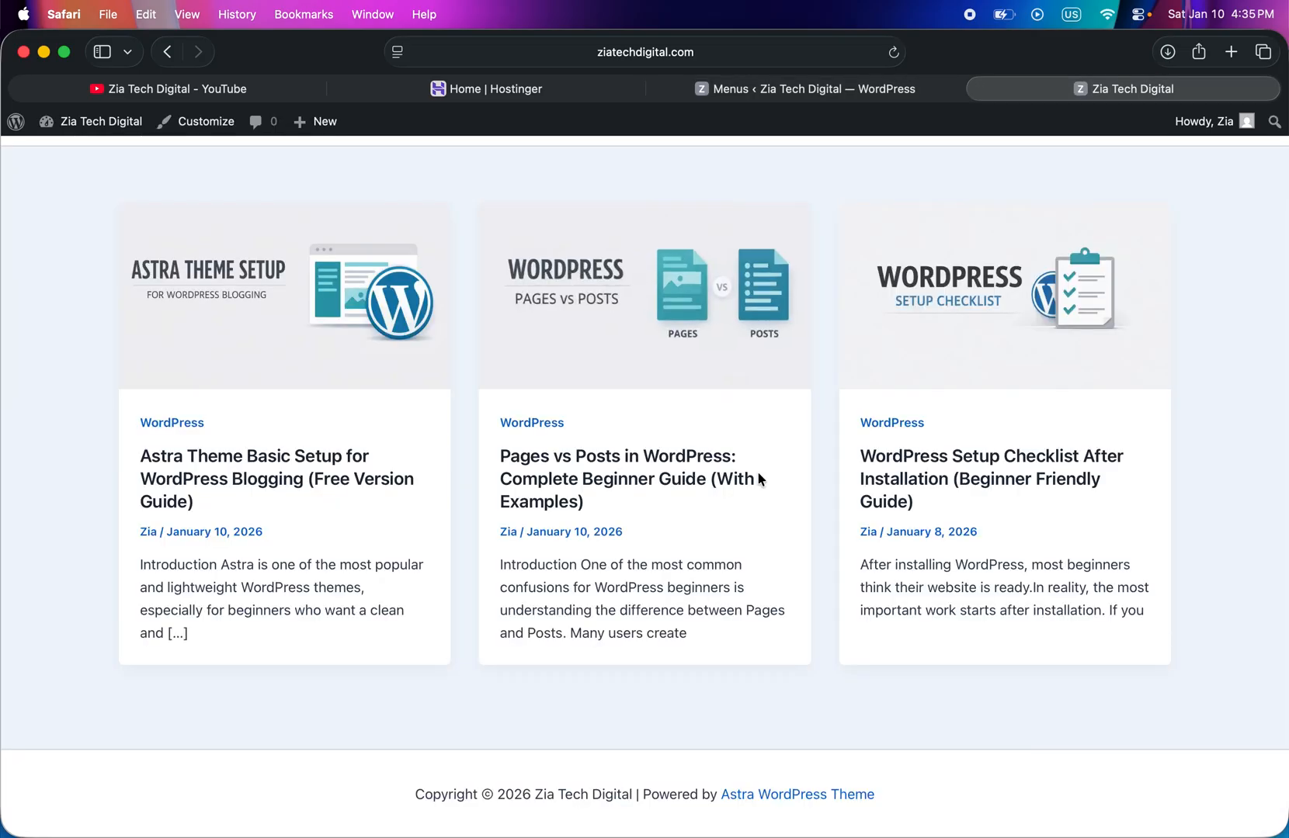
click(739, 91)
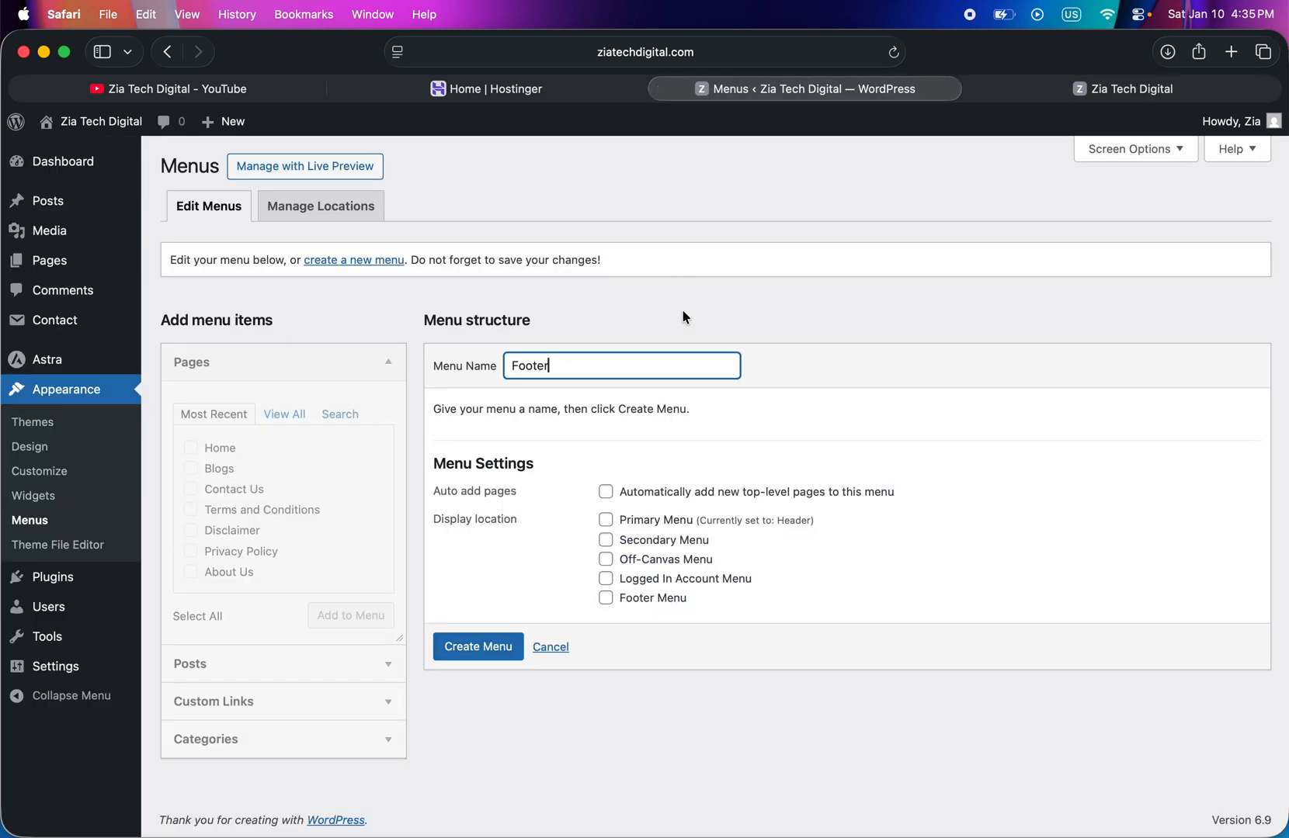
click(606, 600)
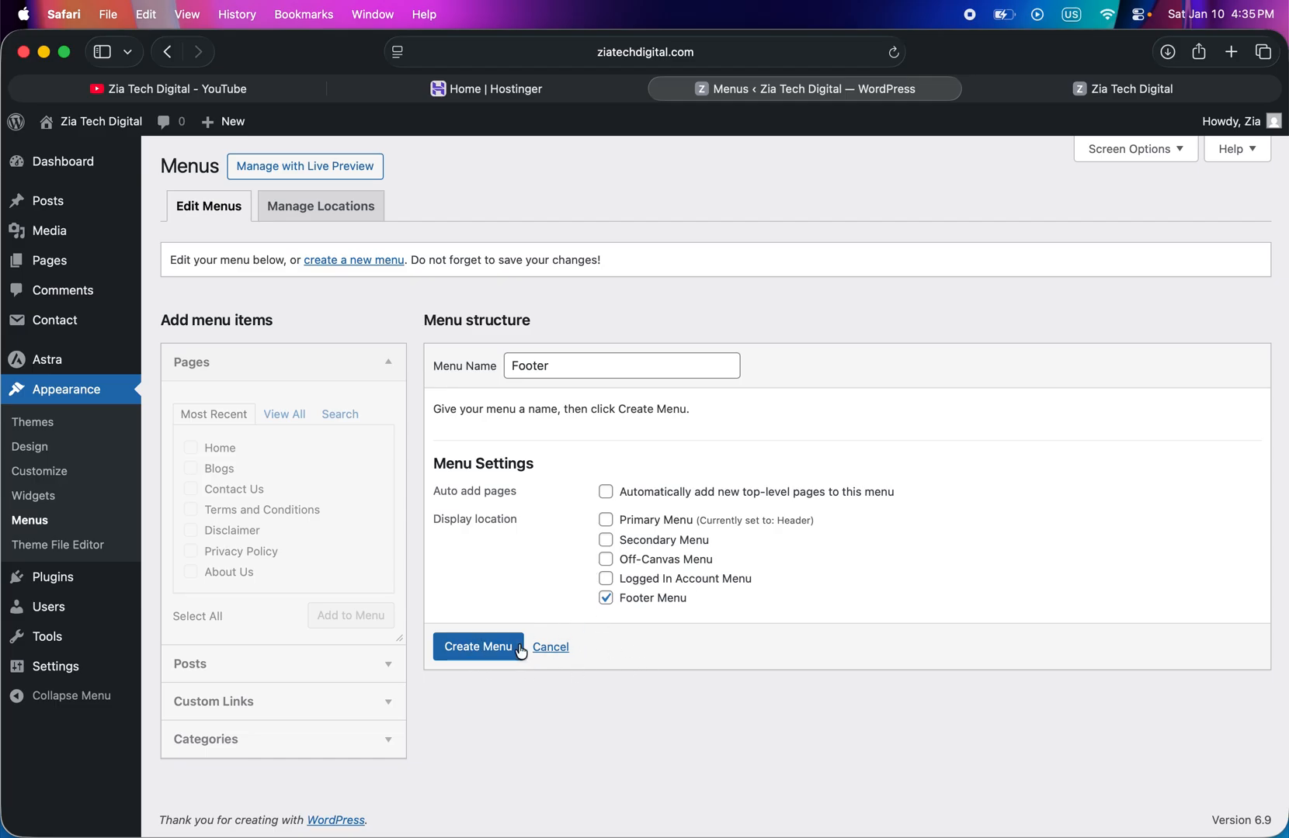
click(470, 661)
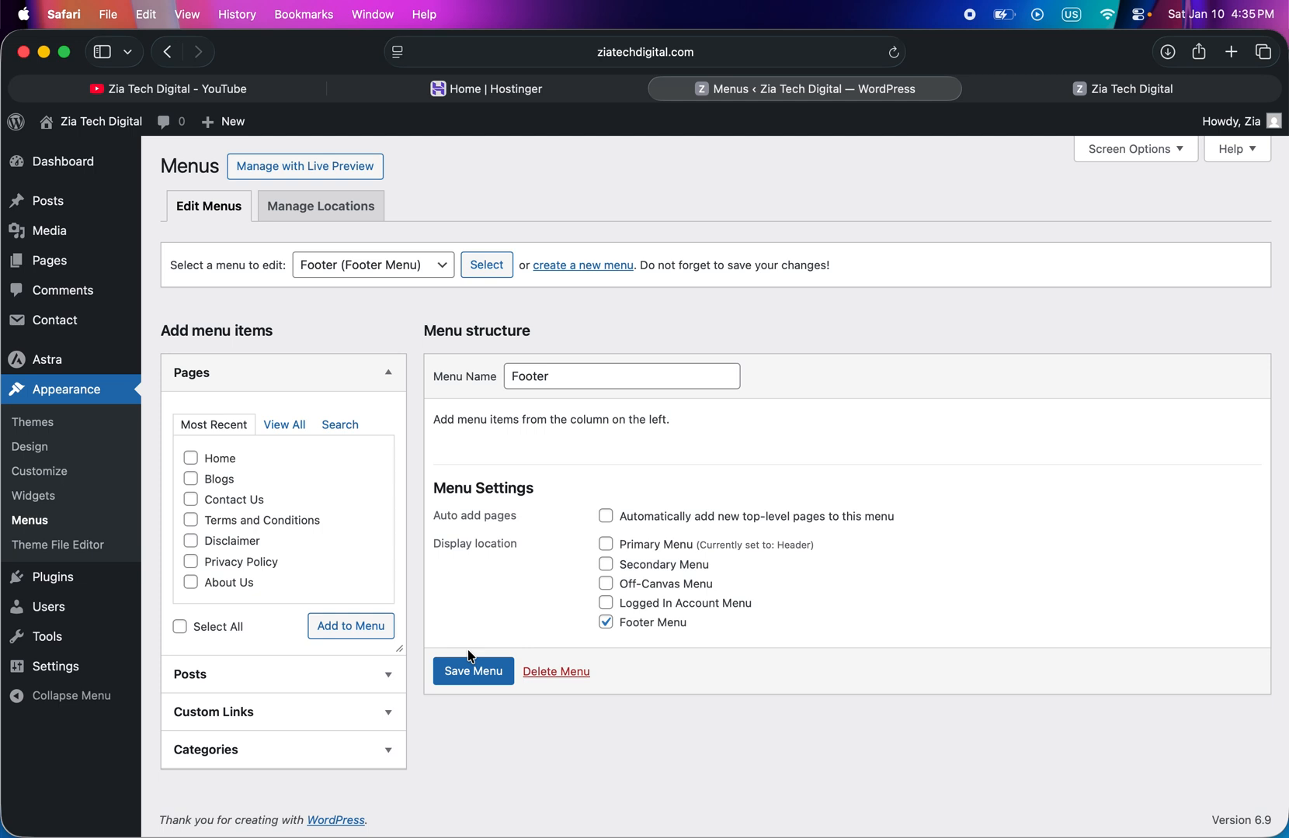
- Add the Disclaimer, Privacy Policy and Terms and Conditions pages to the Footer menu and save it
click(282, 425)
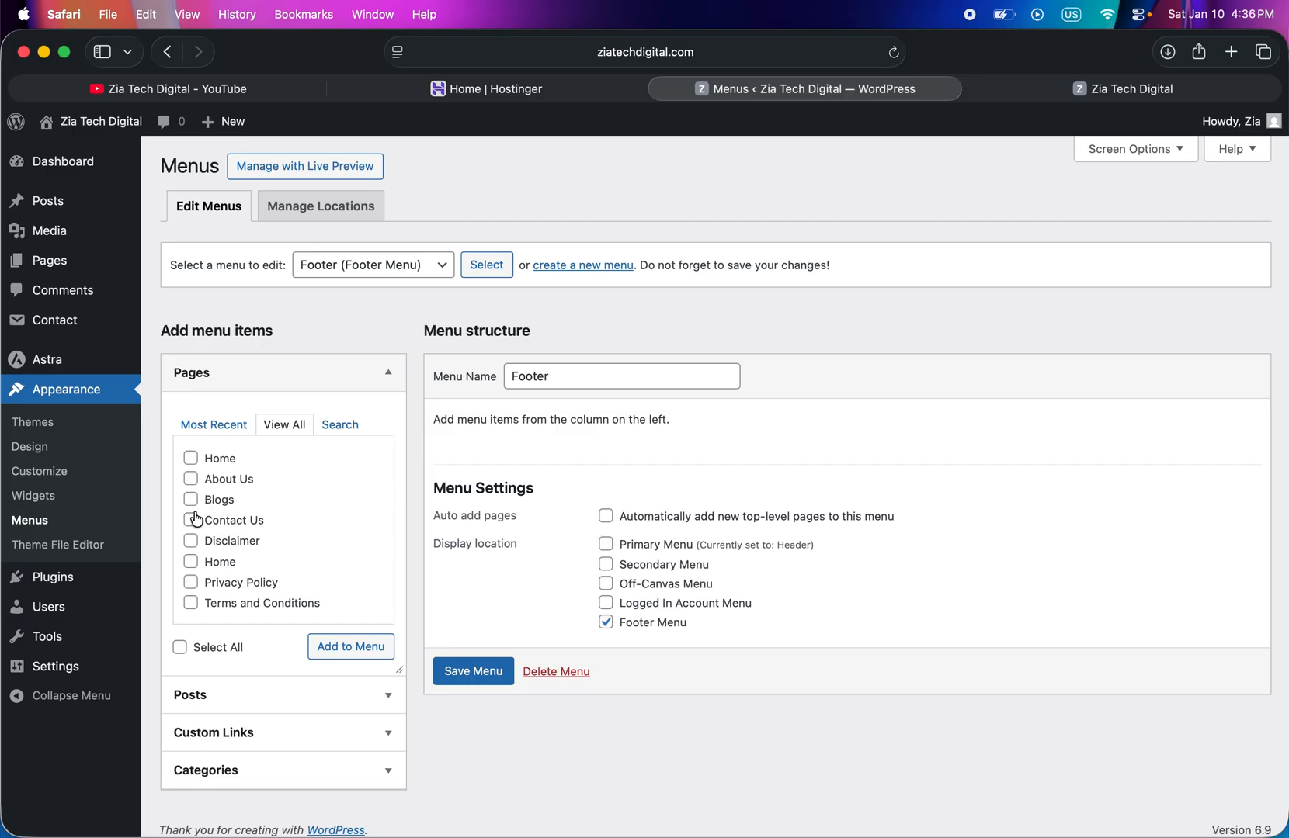
click(191, 541)
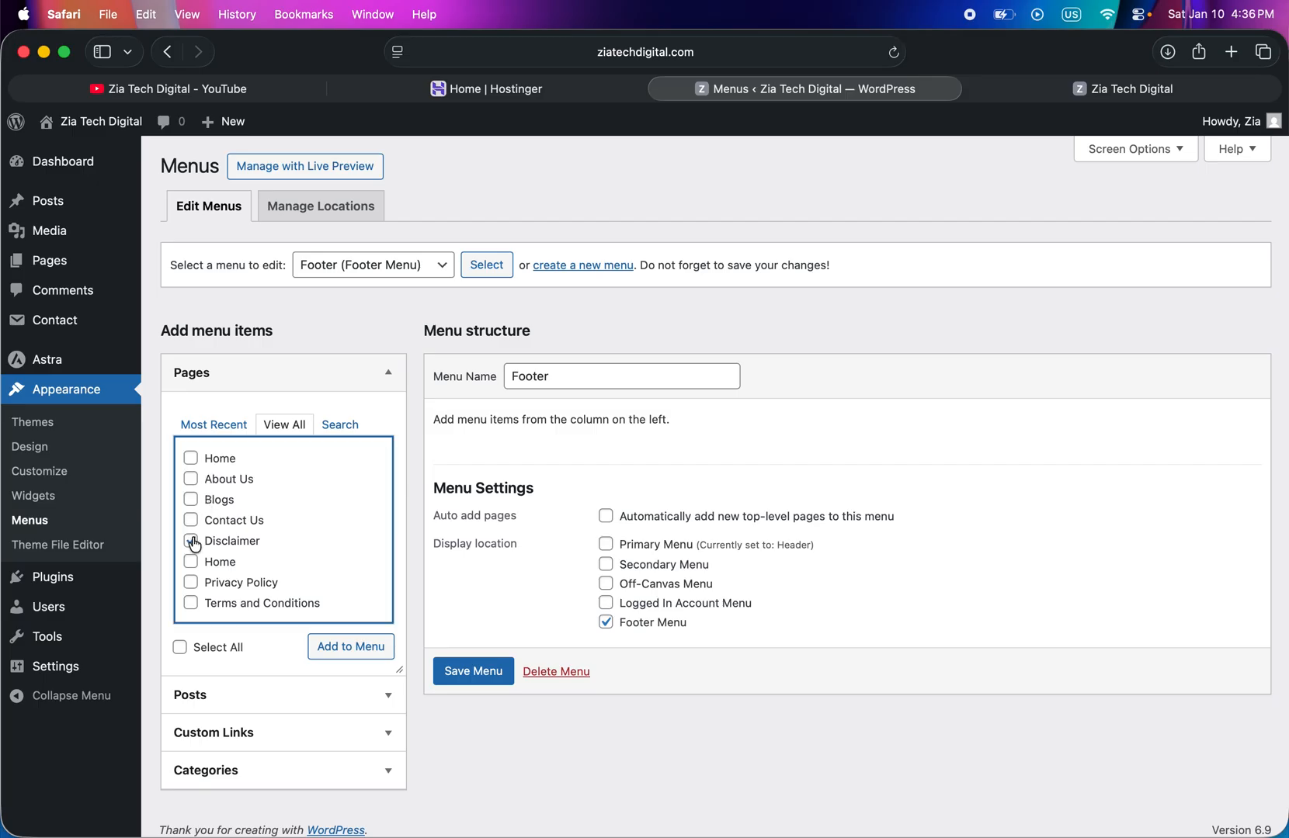
click(191, 583)
click(191, 604)
scroll(237, 589, down, 1)
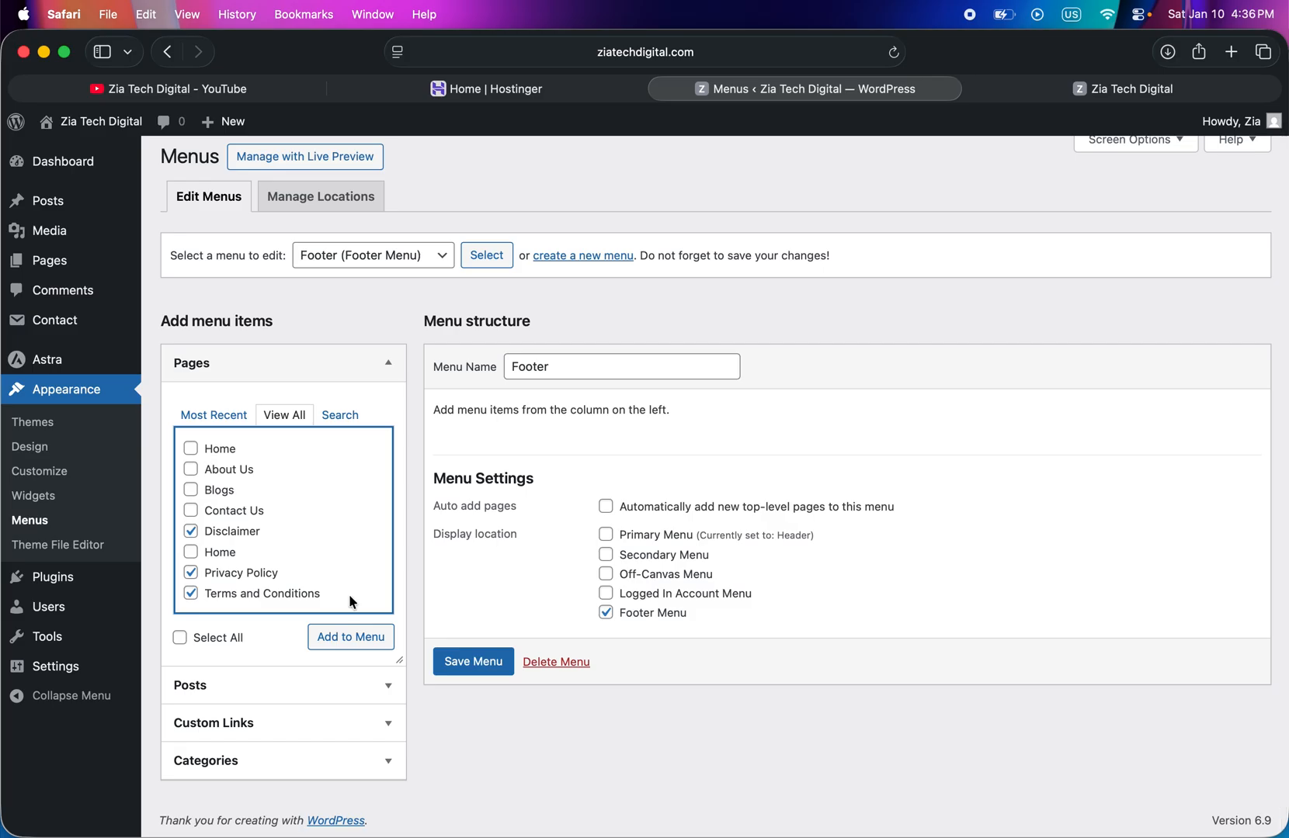
click(352, 638)
click(352, 644)
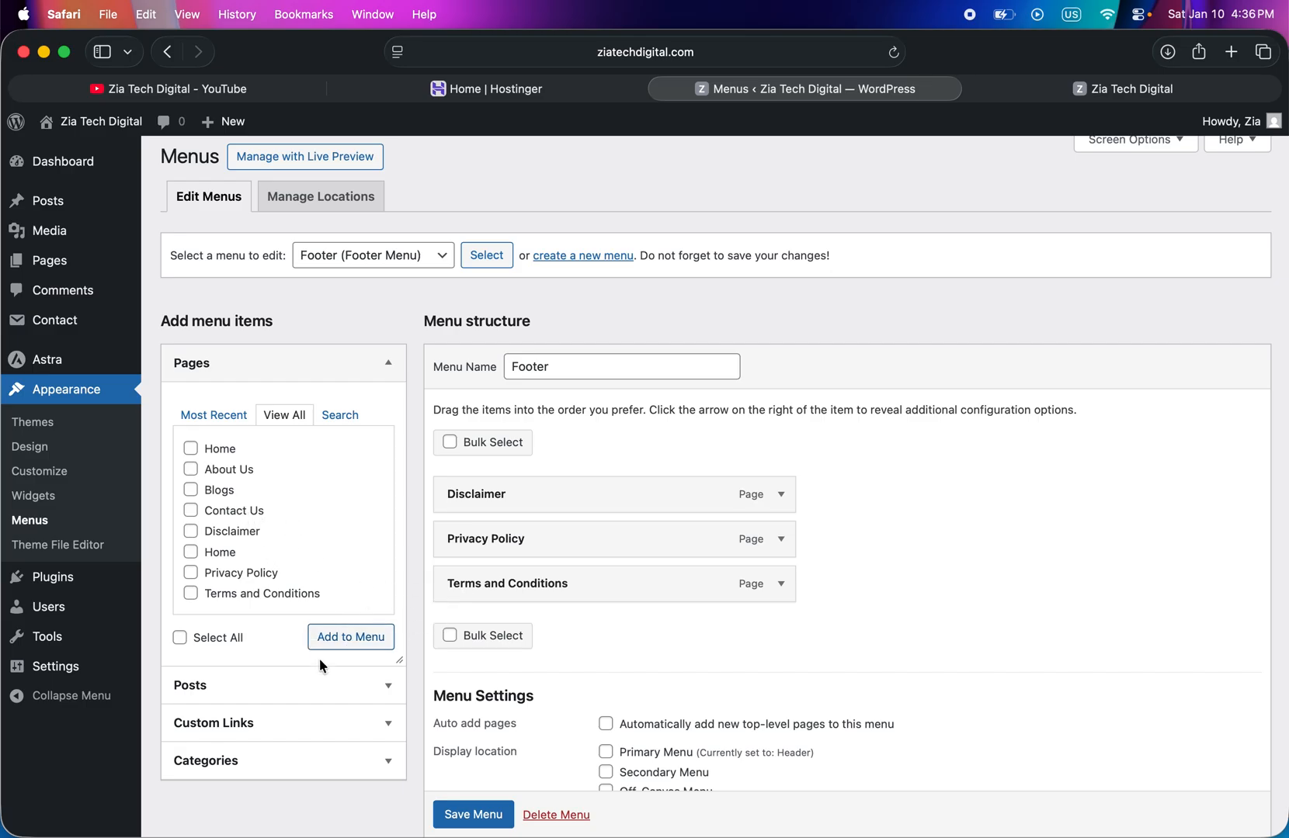
scroll(300, 669, down, 2)
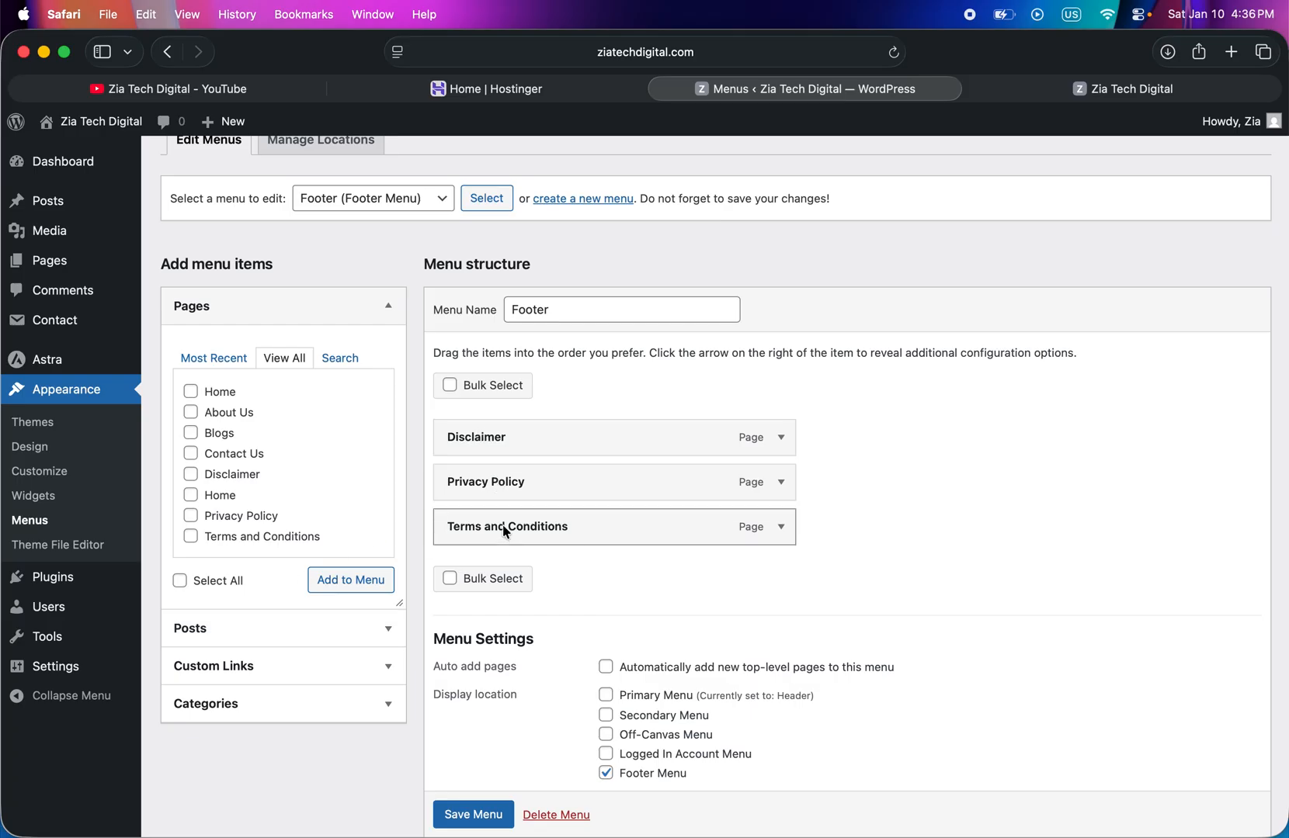
click(478, 821)
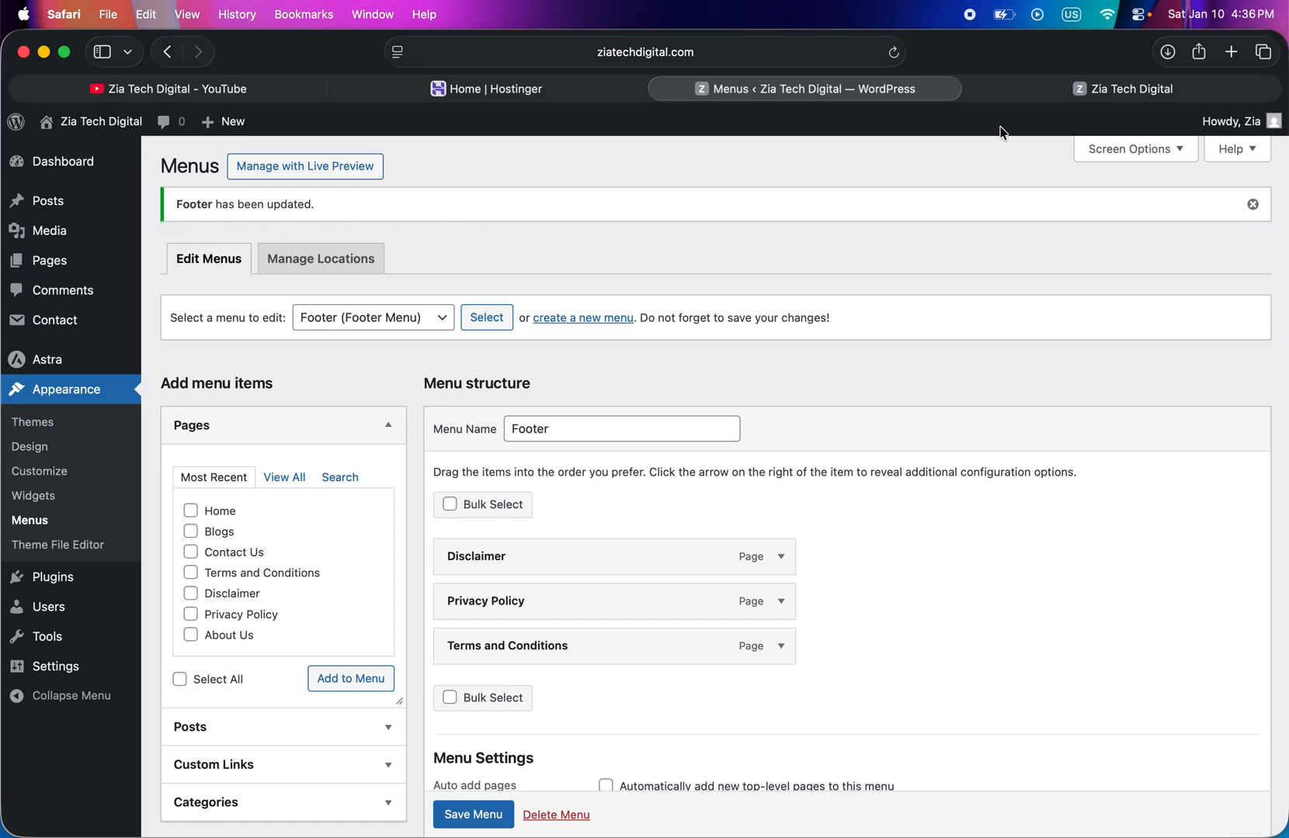
- Reload the live site's home page and check whether its footer area shows the new menu
click(1044, 97)
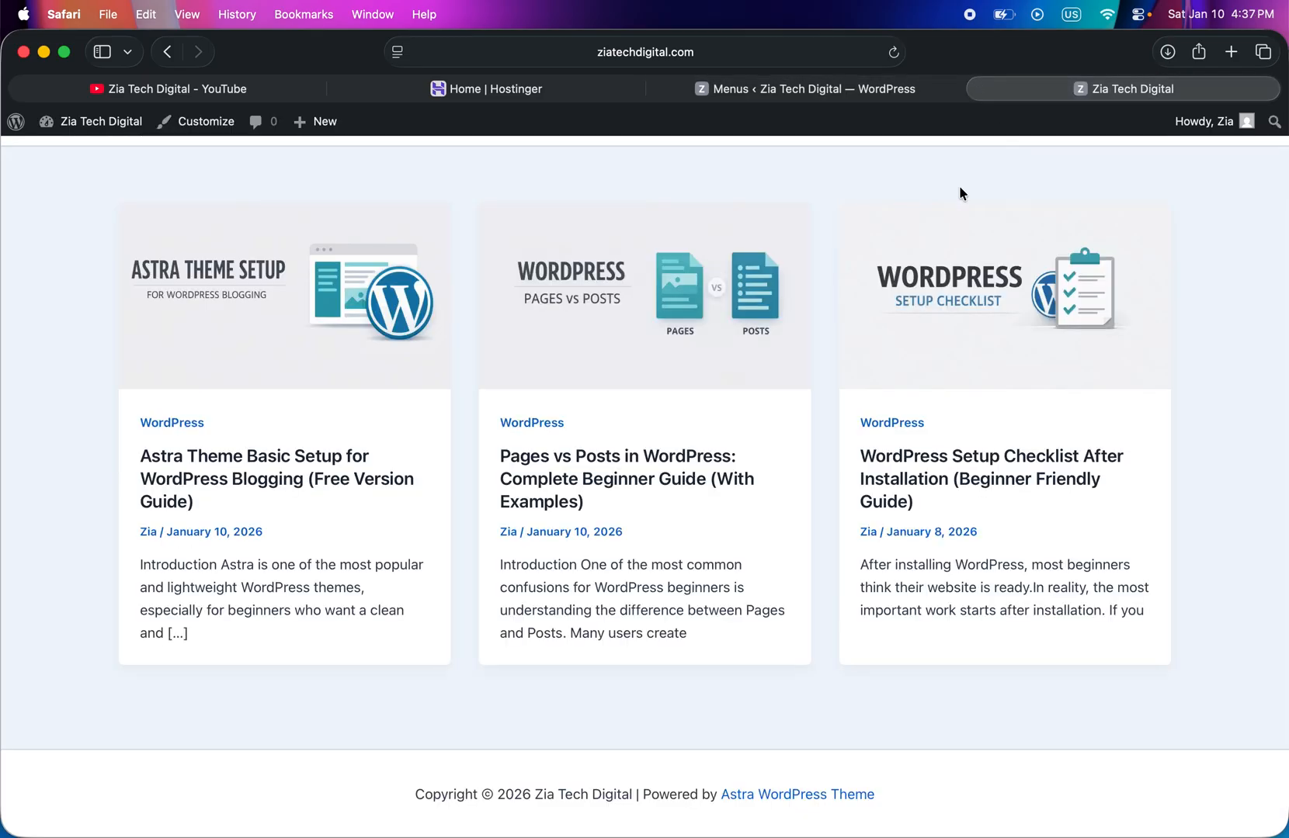
click(893, 53)
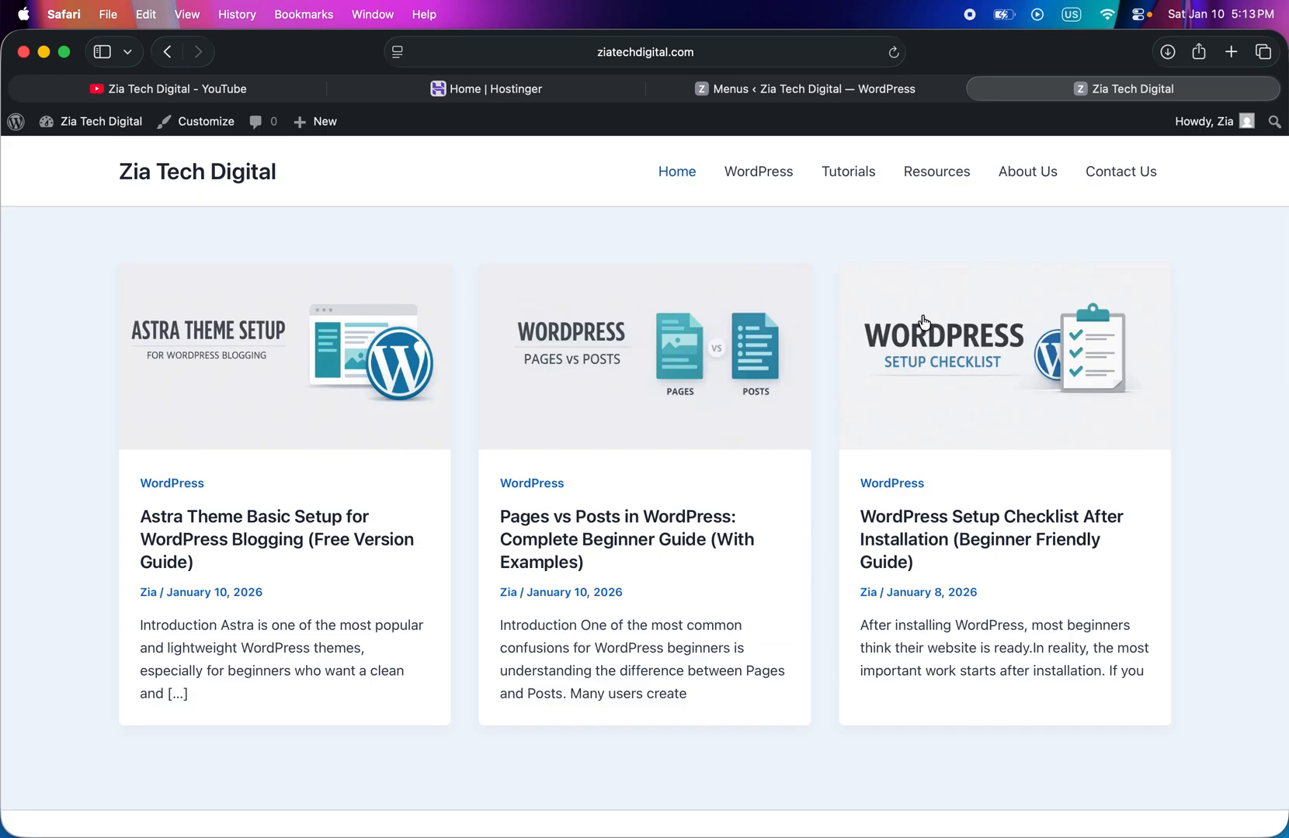
scroll(924, 322, down, 1)
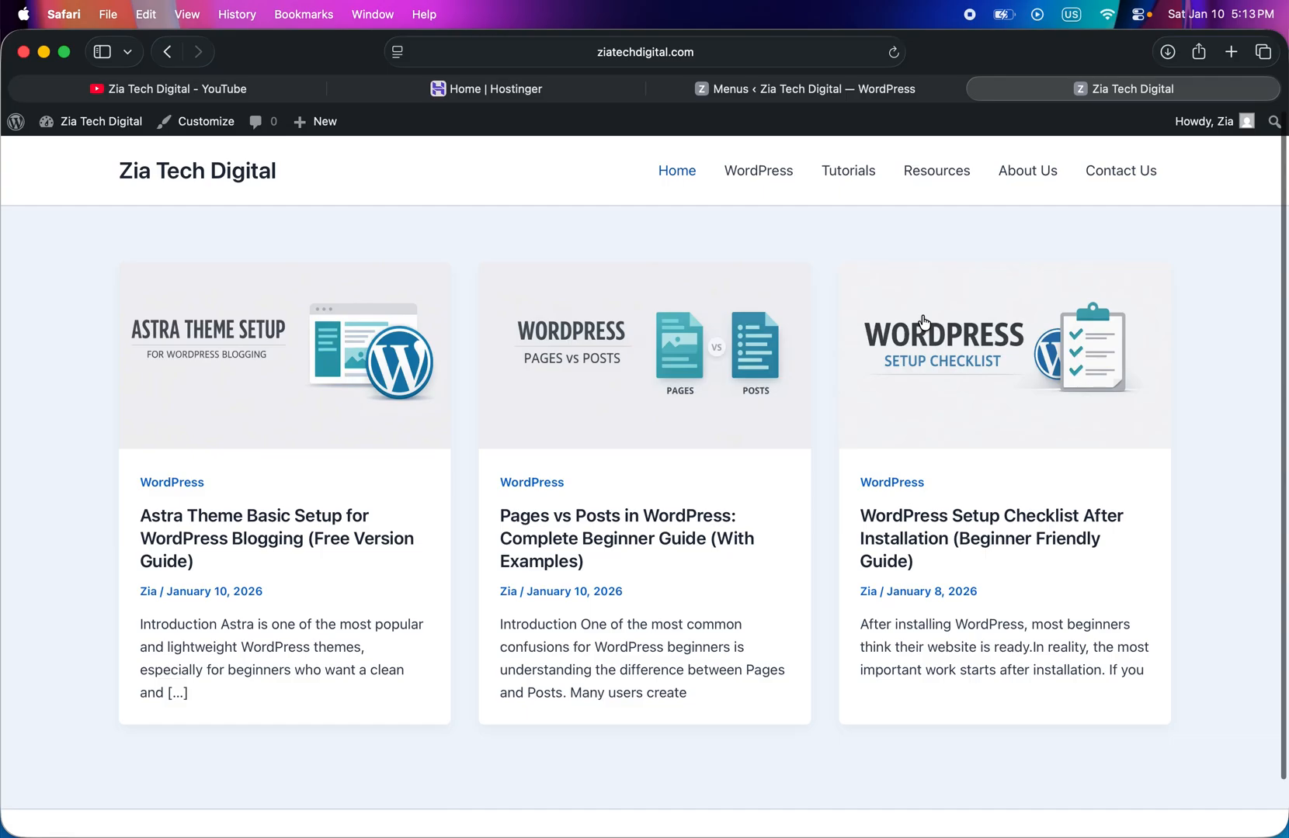
scroll(924, 322, down, 2)
scroll(924, 322, up, 2)
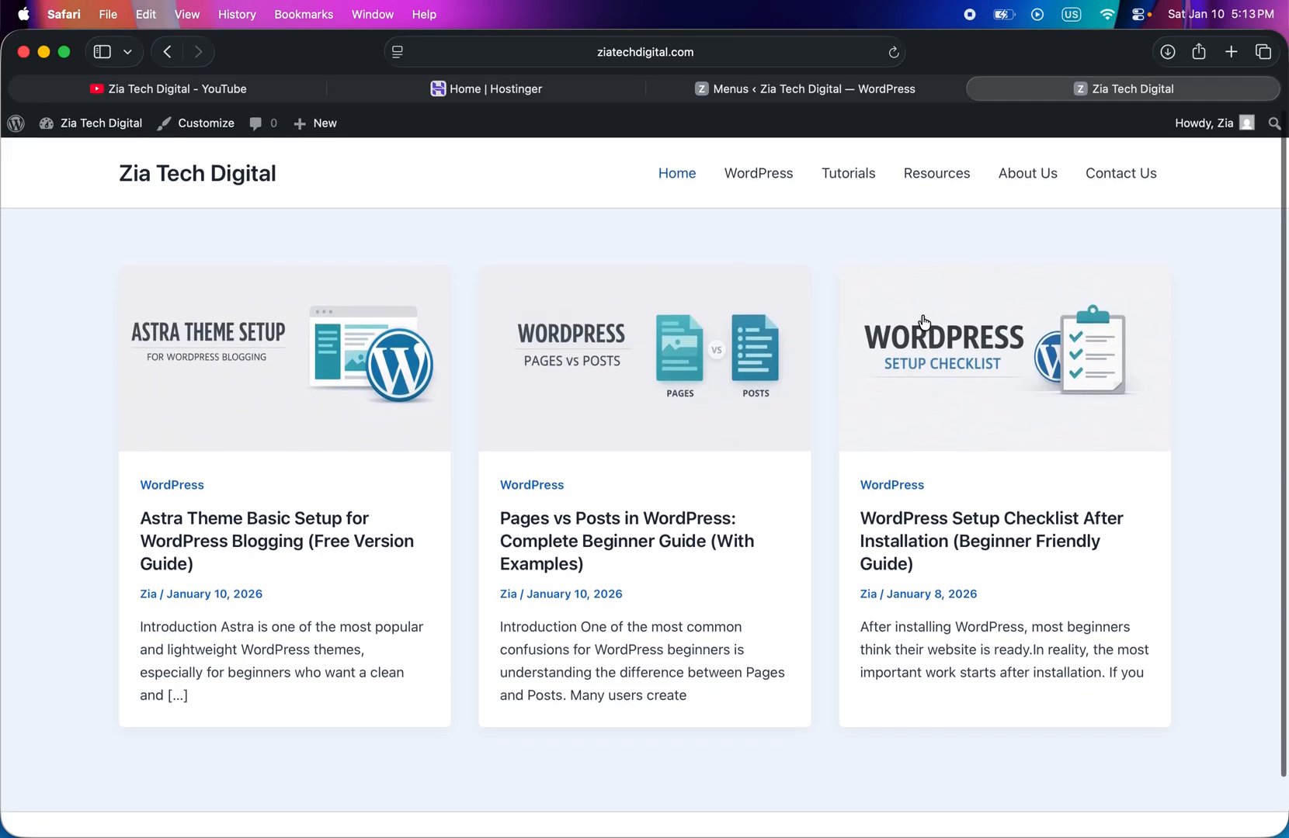
scroll(924, 322, down, 2)
scroll(924, 322, up, 2)
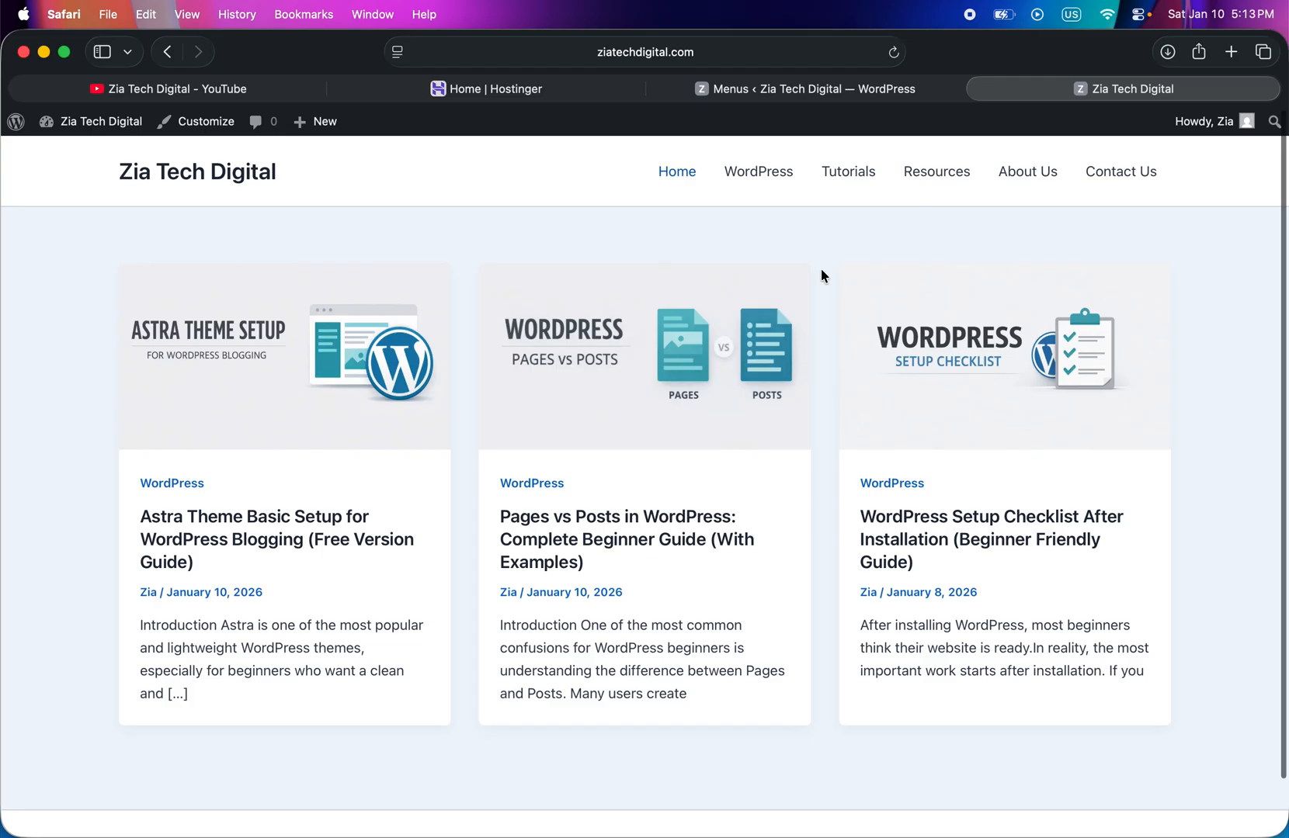
scroll(821, 270, down, 2)
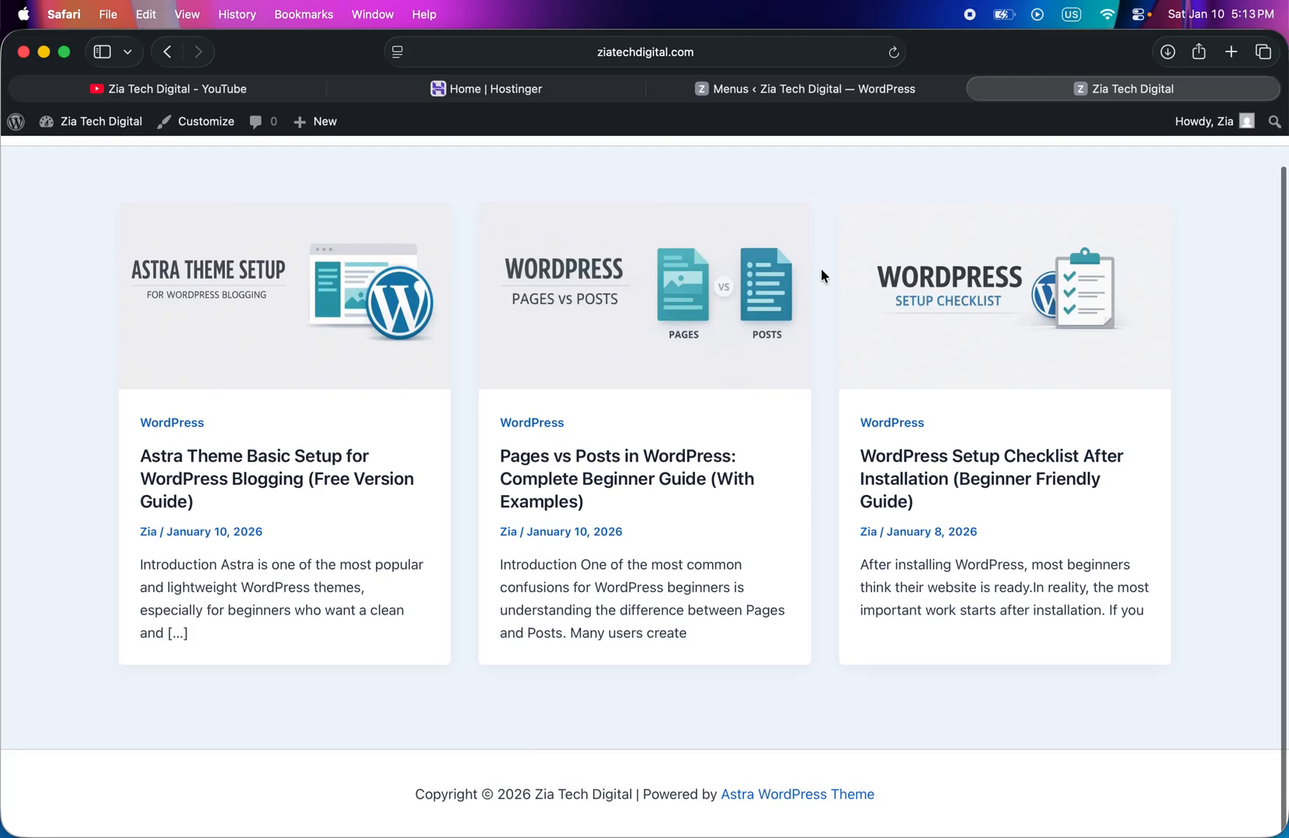
scroll(821, 270, up, 2)
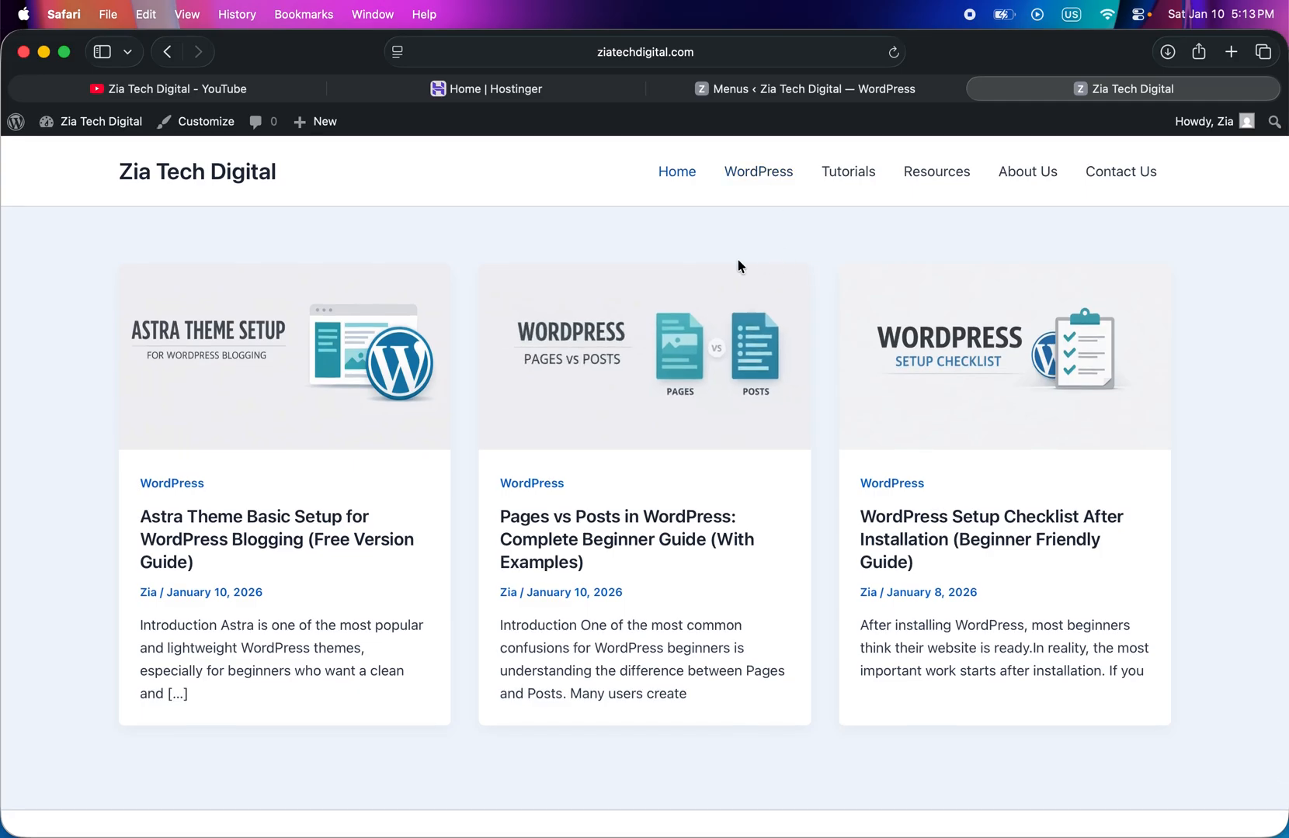
- Open the customizer for the active Astra theme from the WordPress admin
click(753, 89)
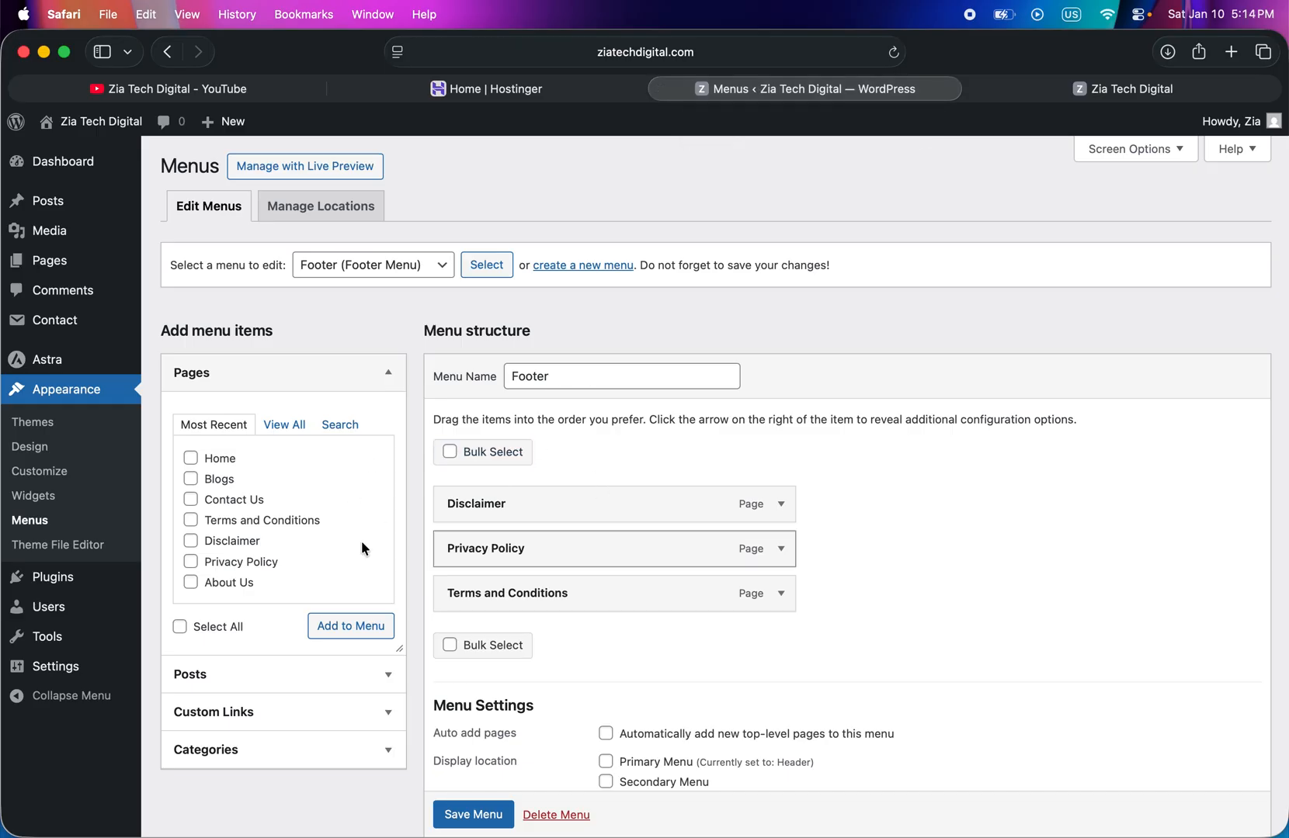
click(60, 174)
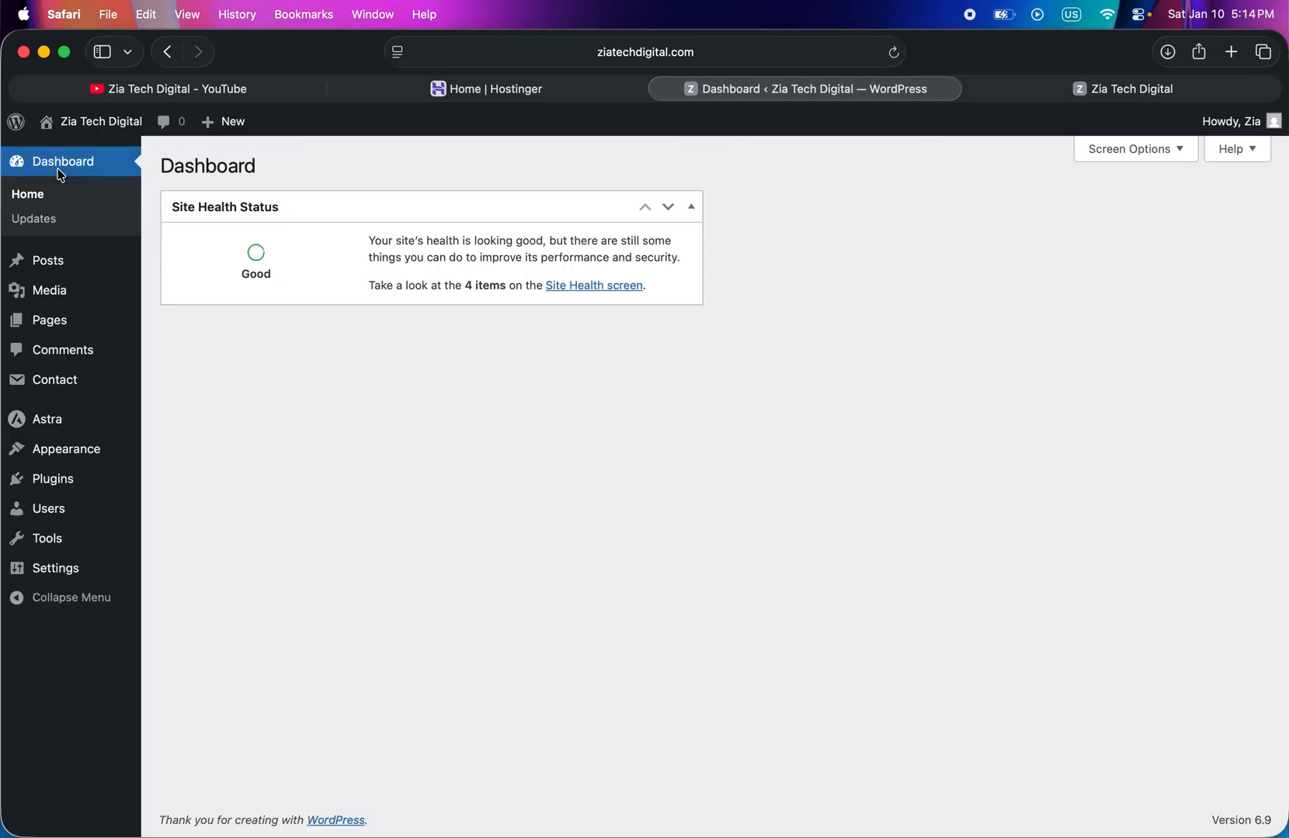
mouse_move(69, 452)
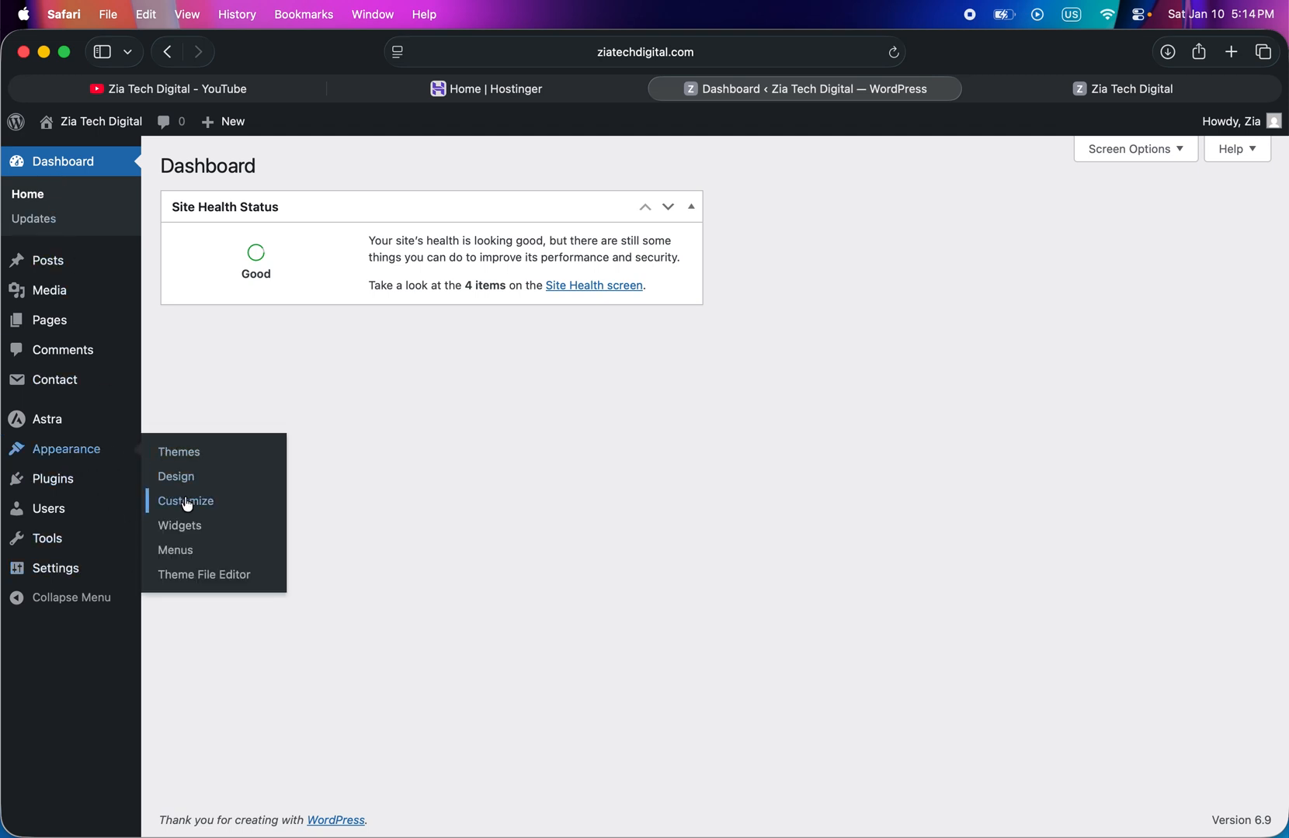
click(173, 458)
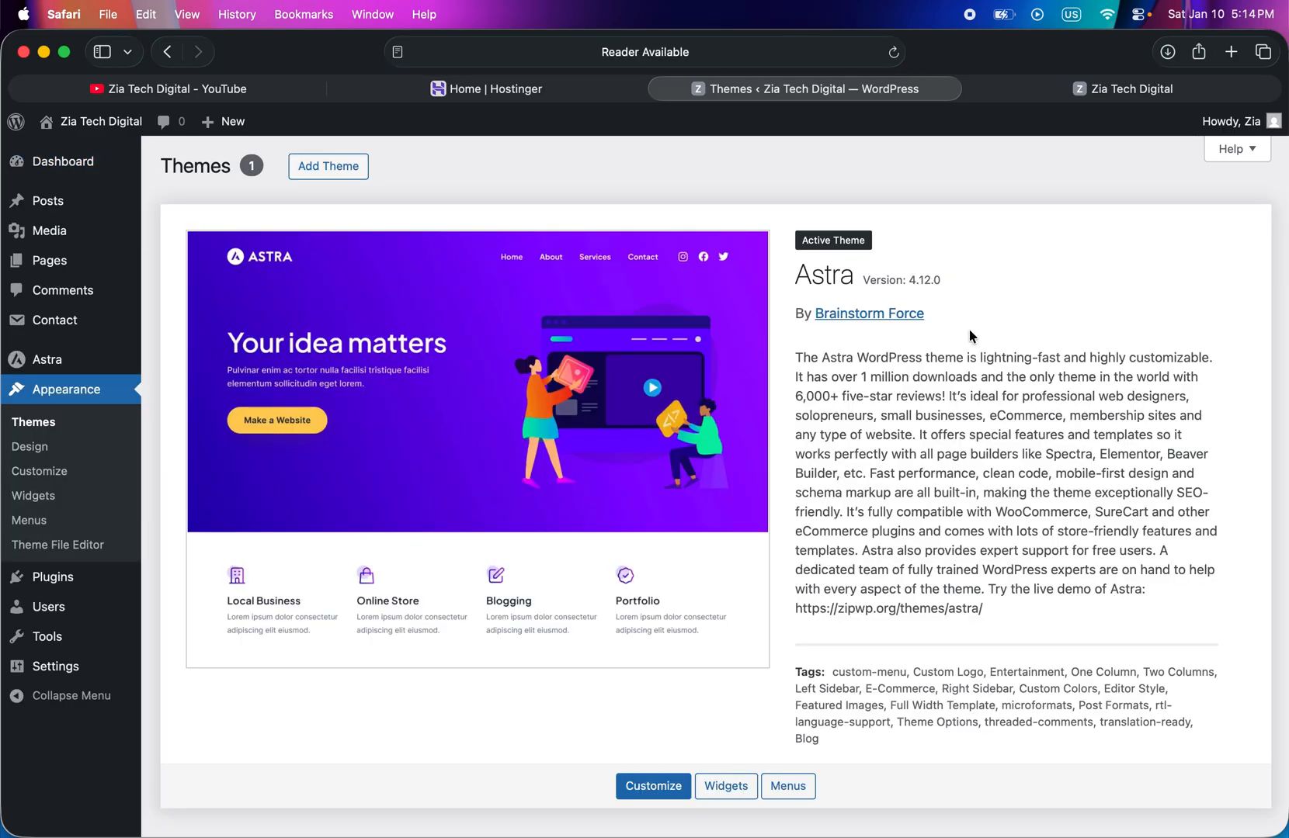
click(636, 788)
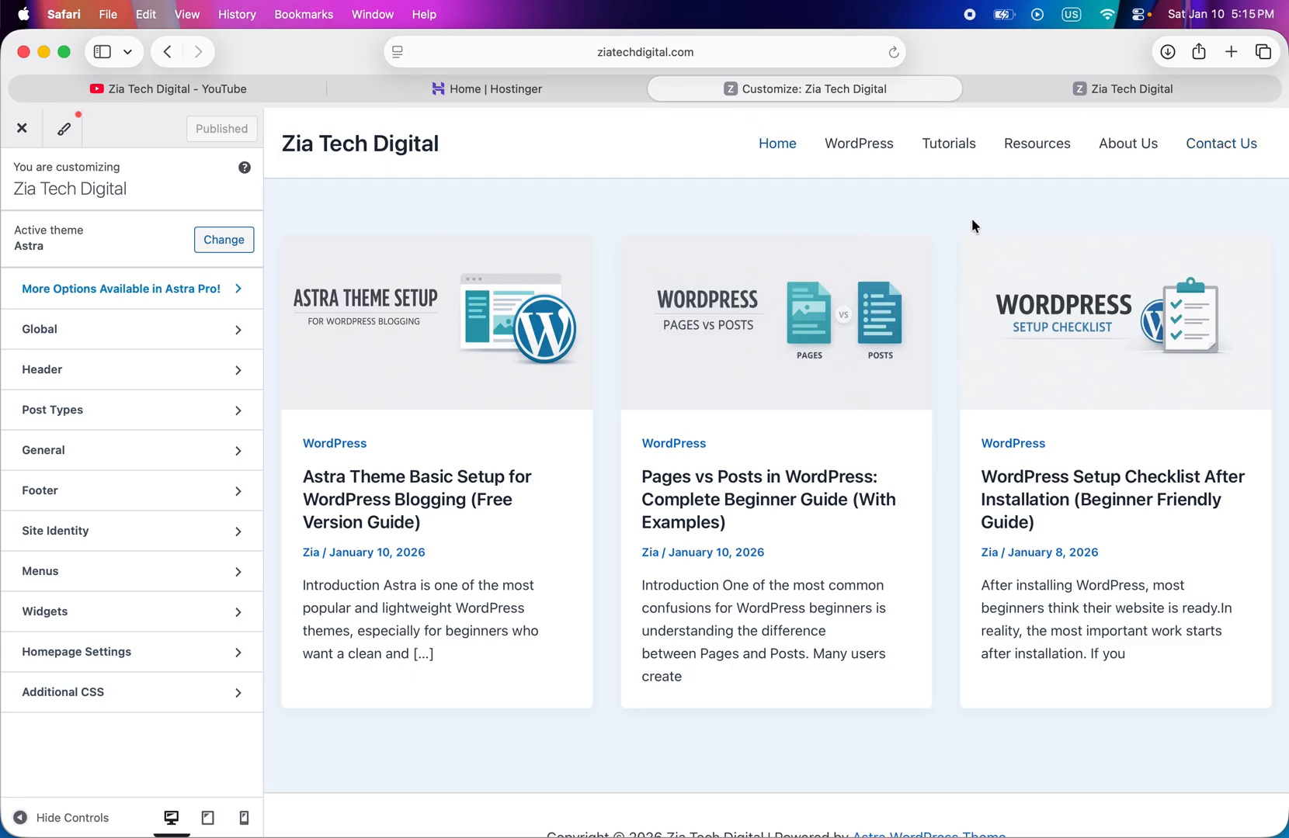
- Review the global typography presets along with the base and heading font settings
scroll(973, 225, down, 2)
scroll(972, 225, up, 2)
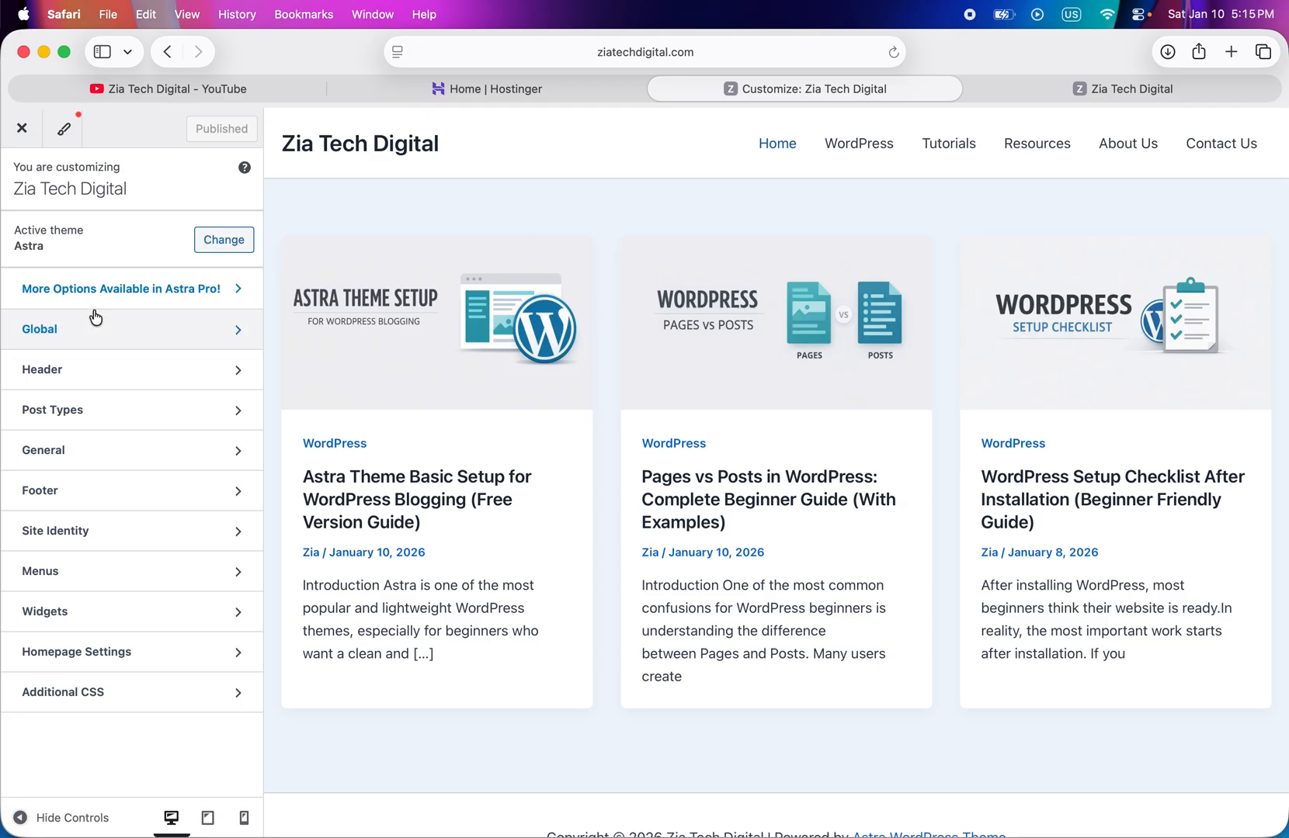
click(179, 341)
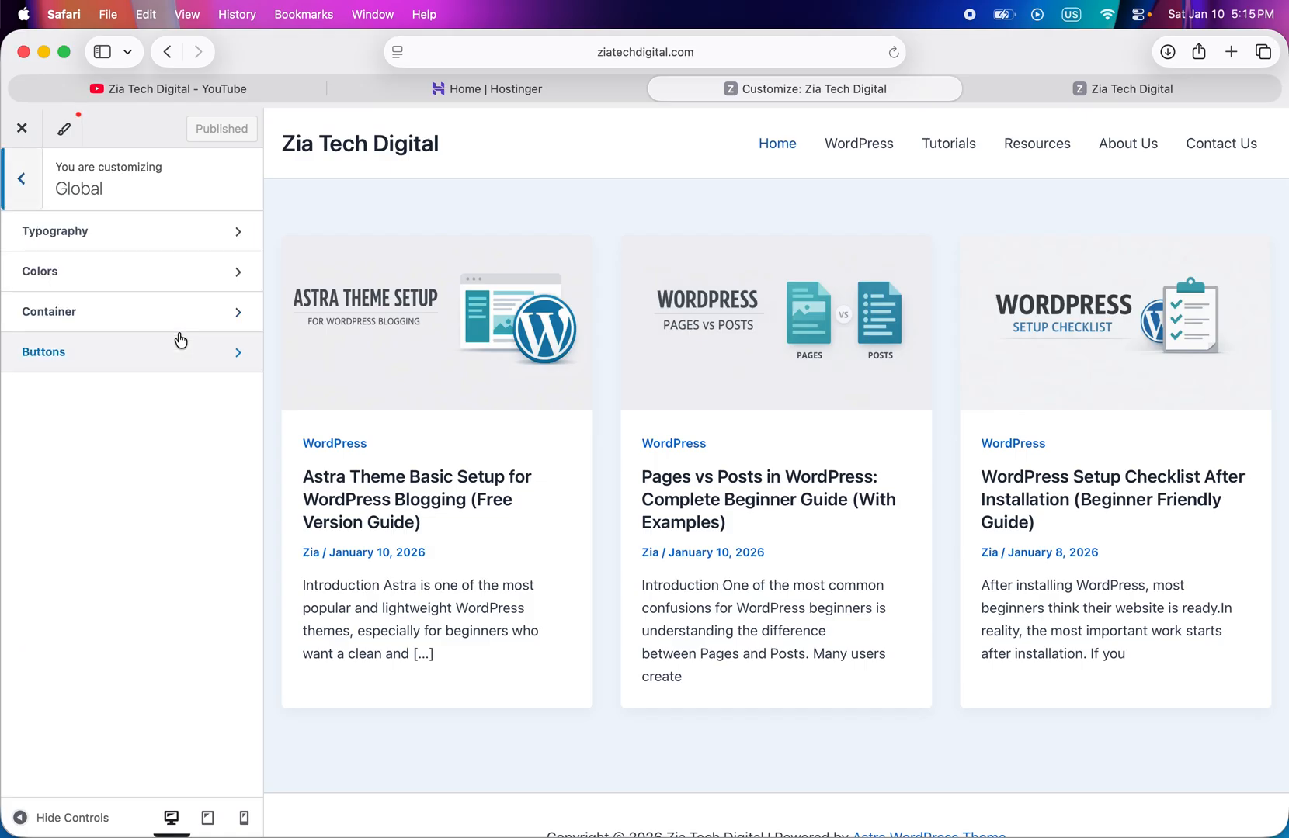
click(126, 245)
scroll(162, 621, down, 10)
scroll(161, 622, up, 8)
scroll(162, 614, up, 2)
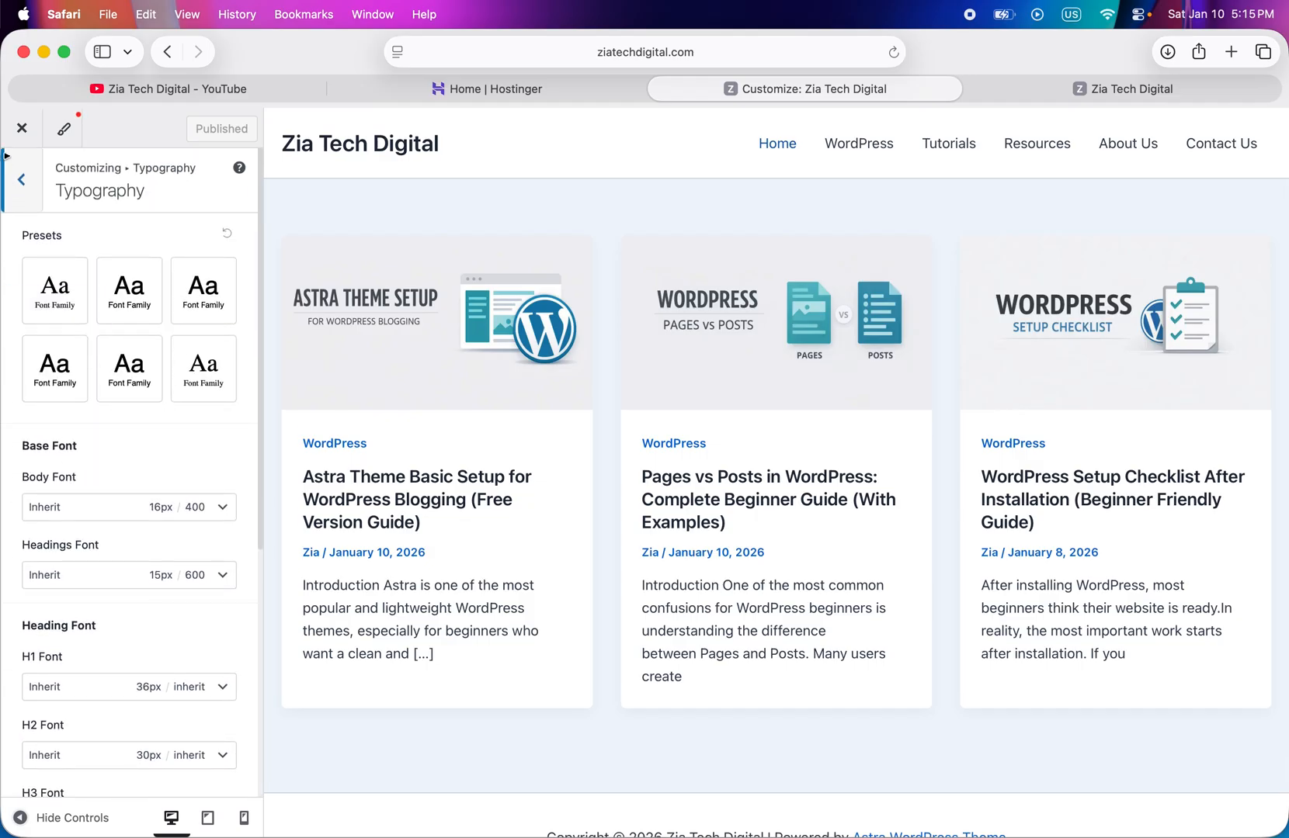
click(22, 187)
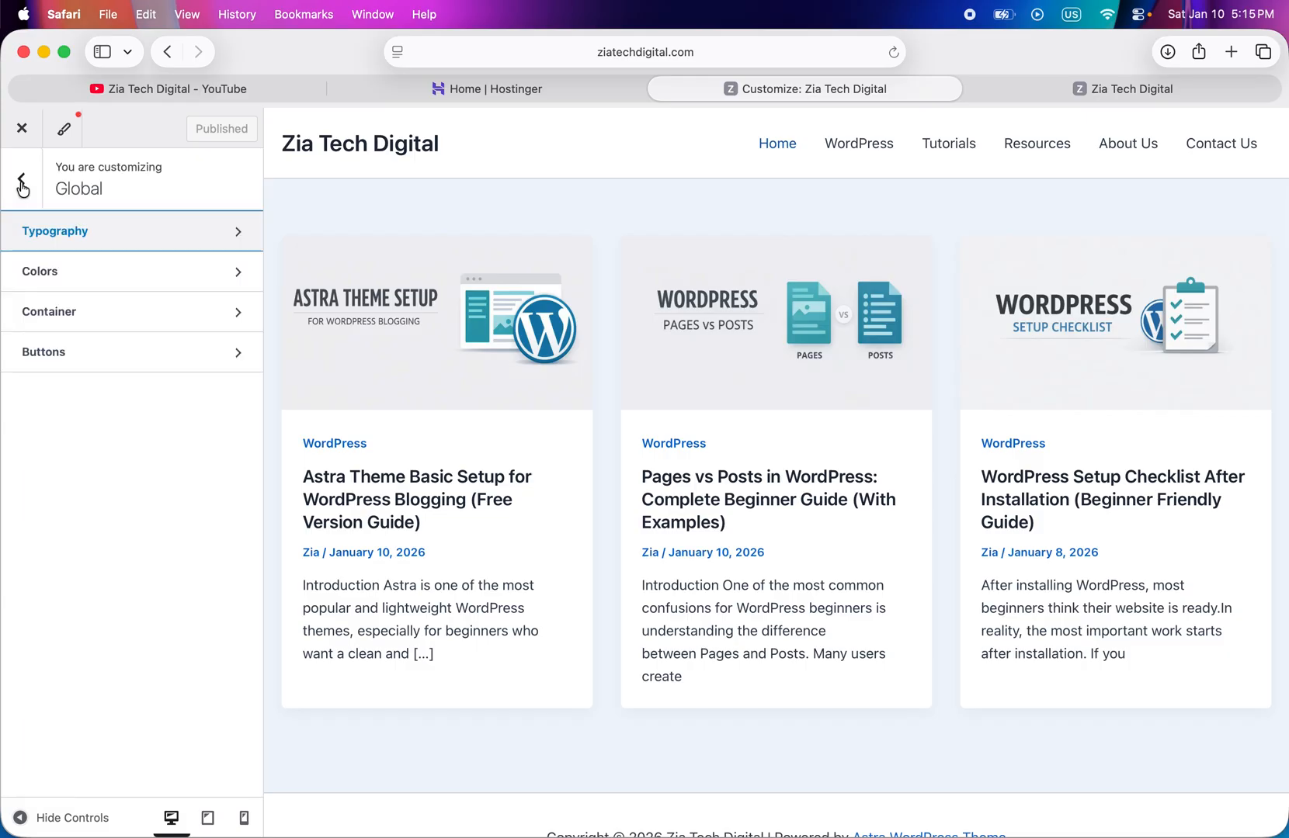
- Preview the Viola, Dark and Oak global color palettes on the site and restore the Default palette
click(150, 290)
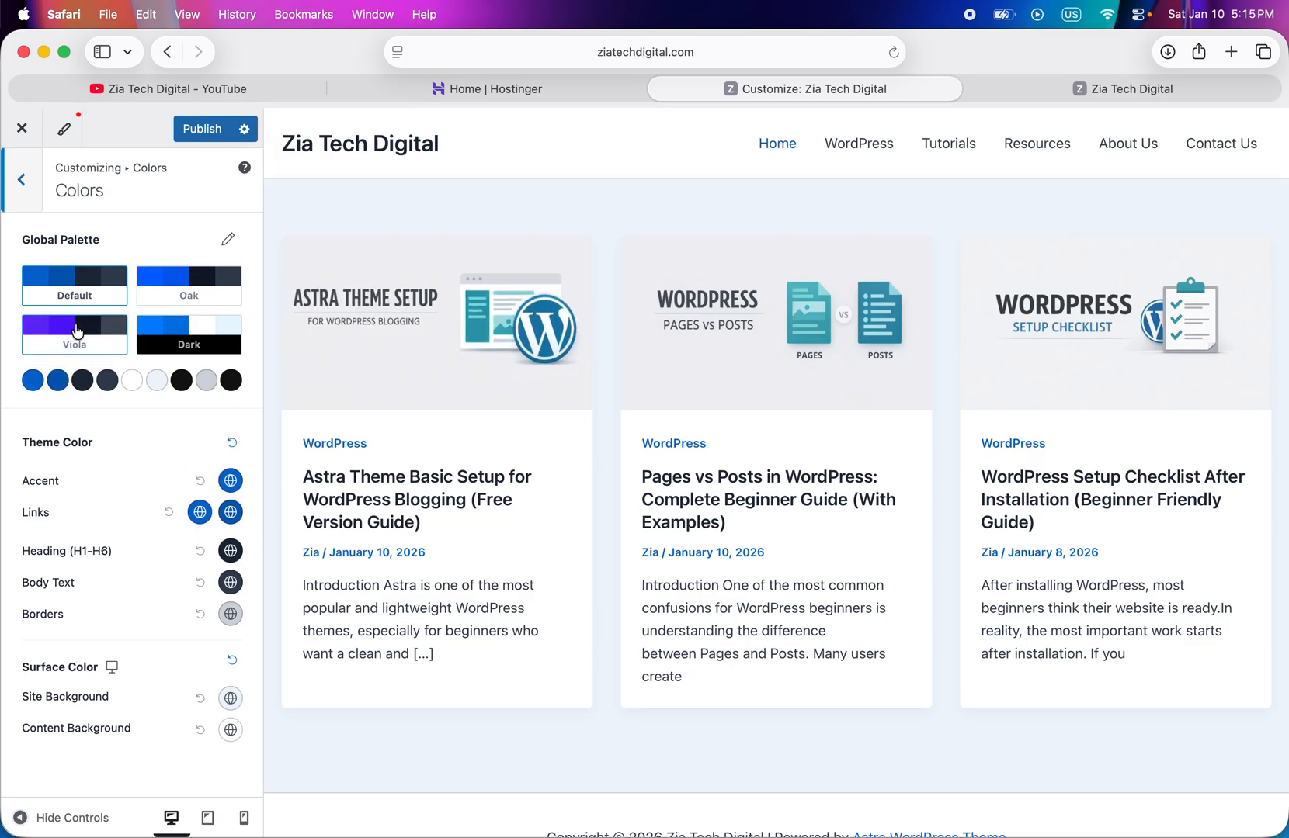
click(65, 342)
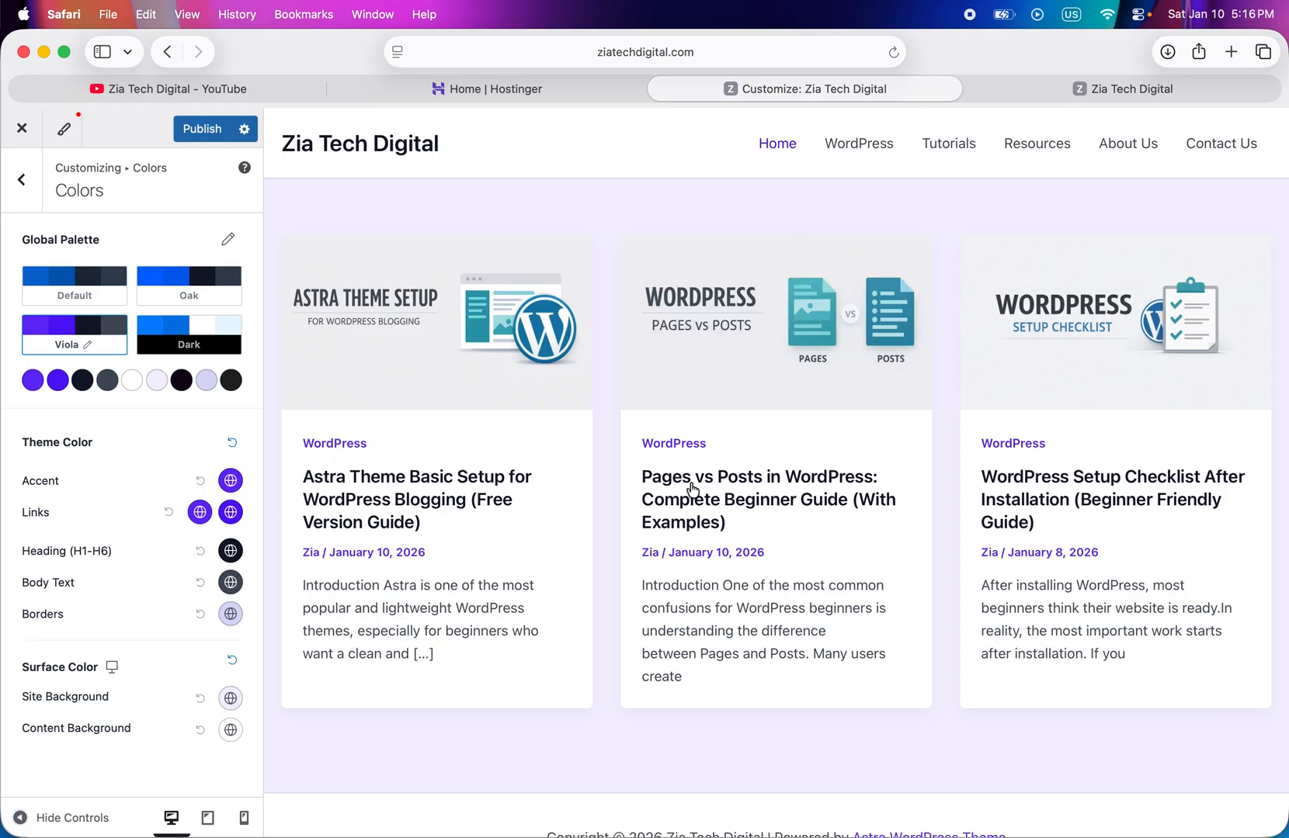
click(188, 339)
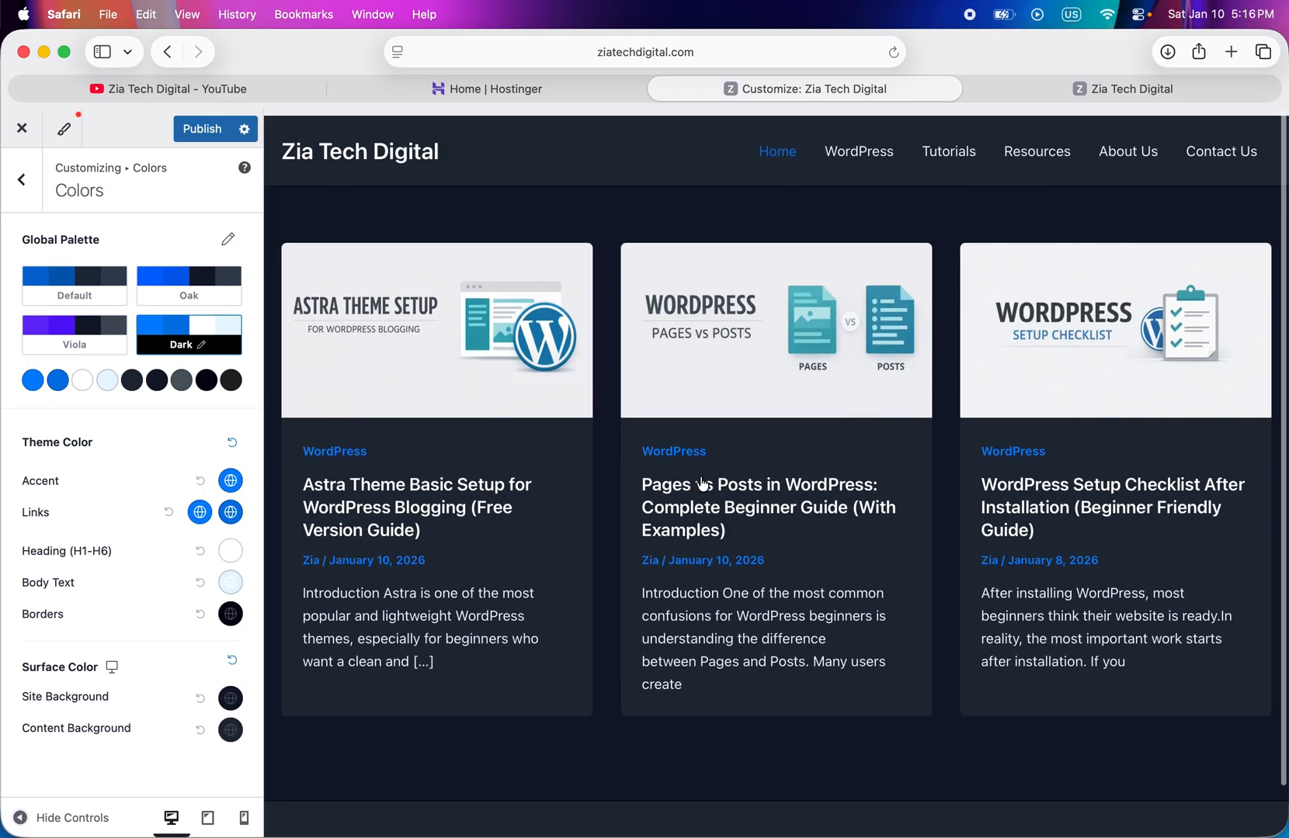
click(194, 281)
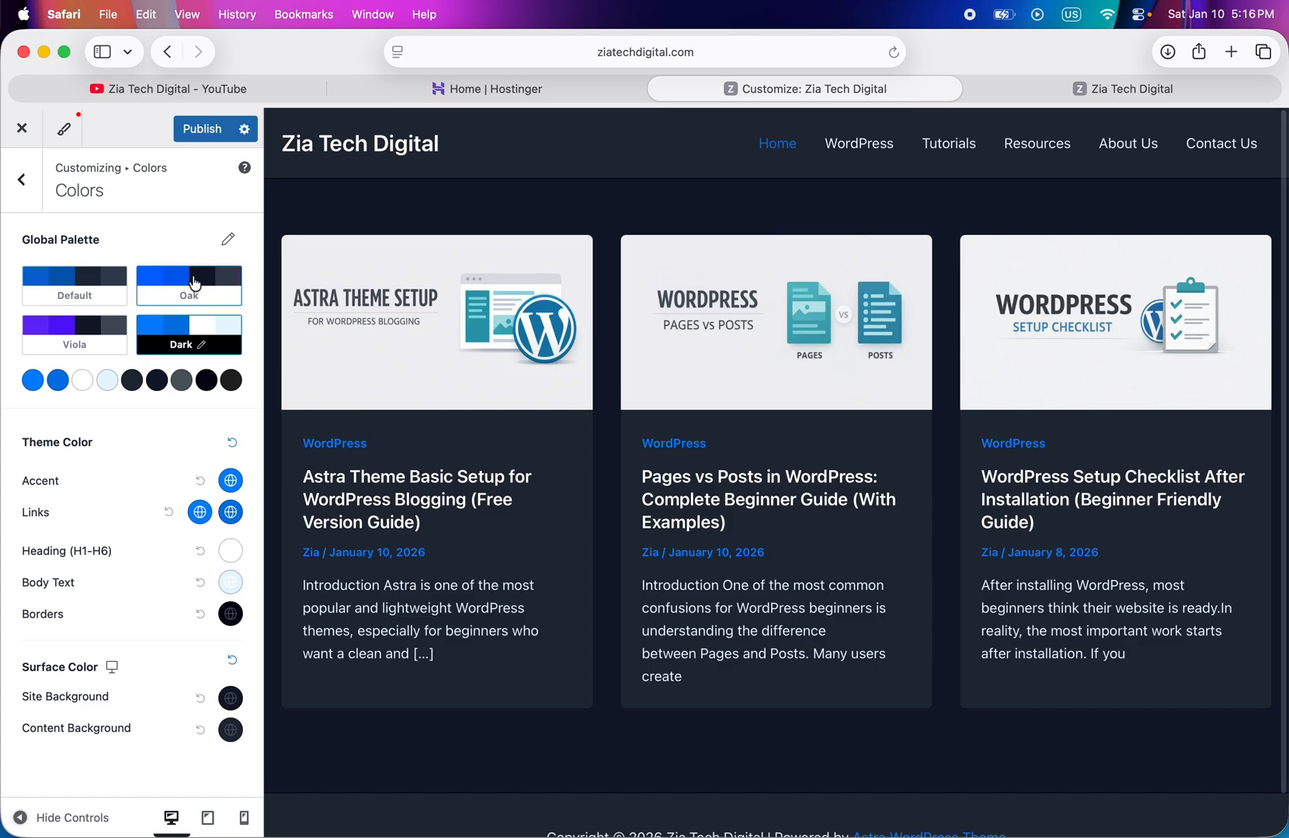
scroll(643, 481, down, 2)
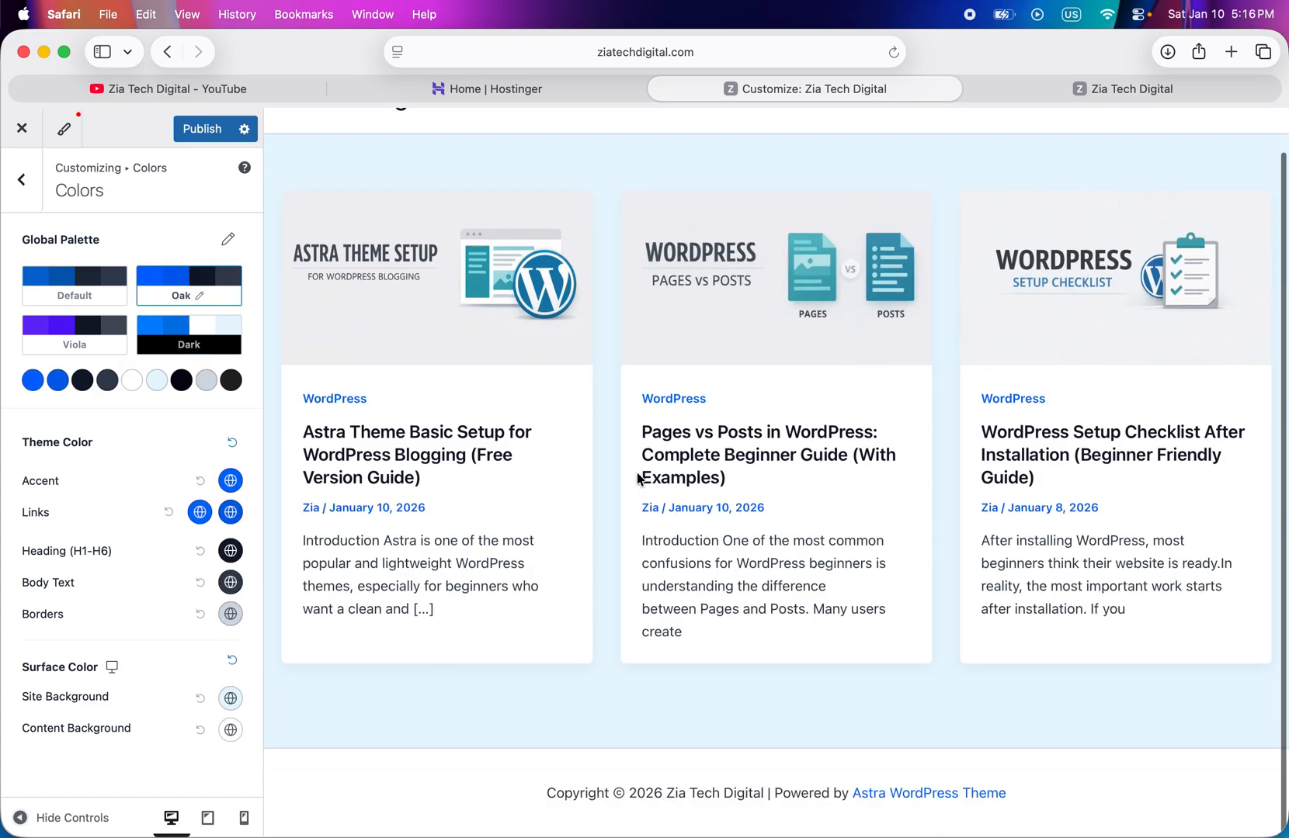
scroll(638, 482, up, 2)
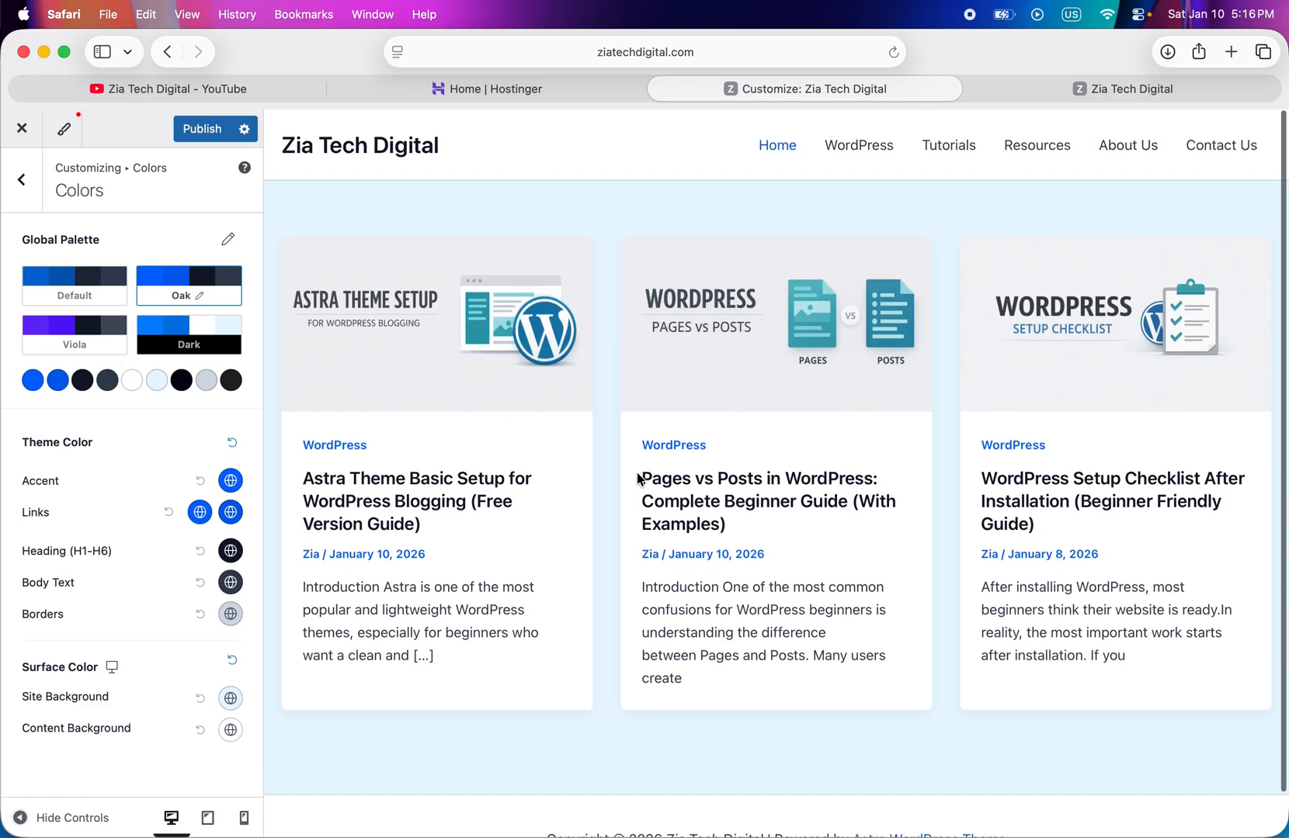
click(60, 298)
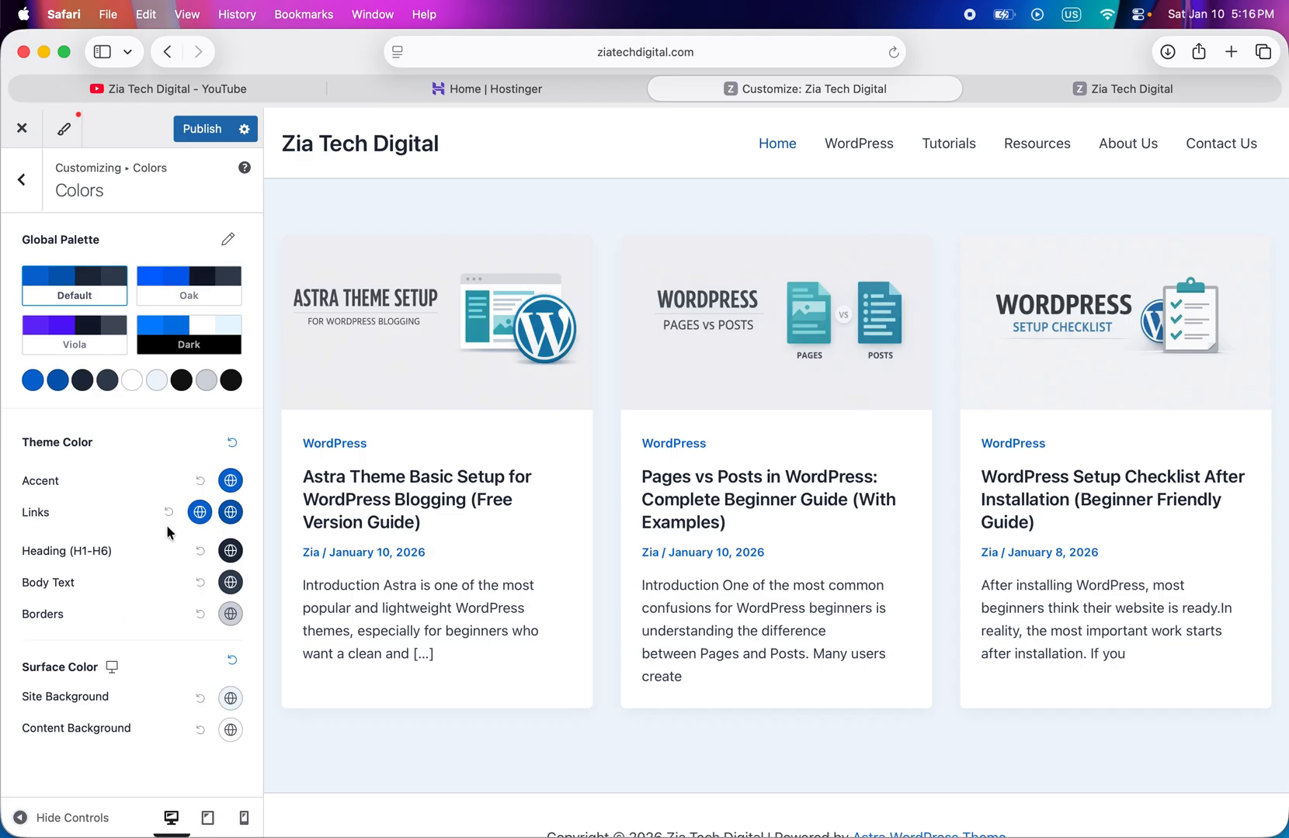
click(31, 198)
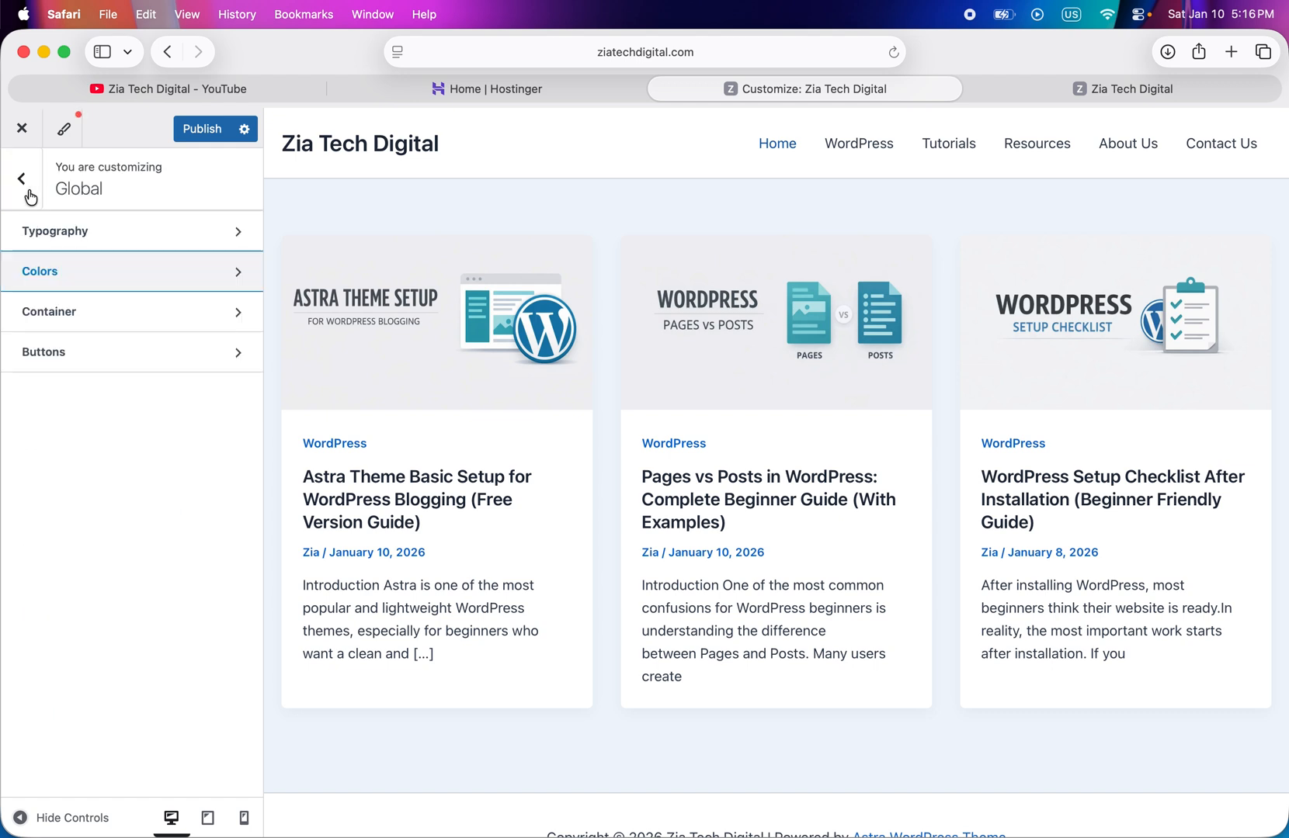
- Try the third global container layout on the site preview and switch back to the first layout
click(93, 329)
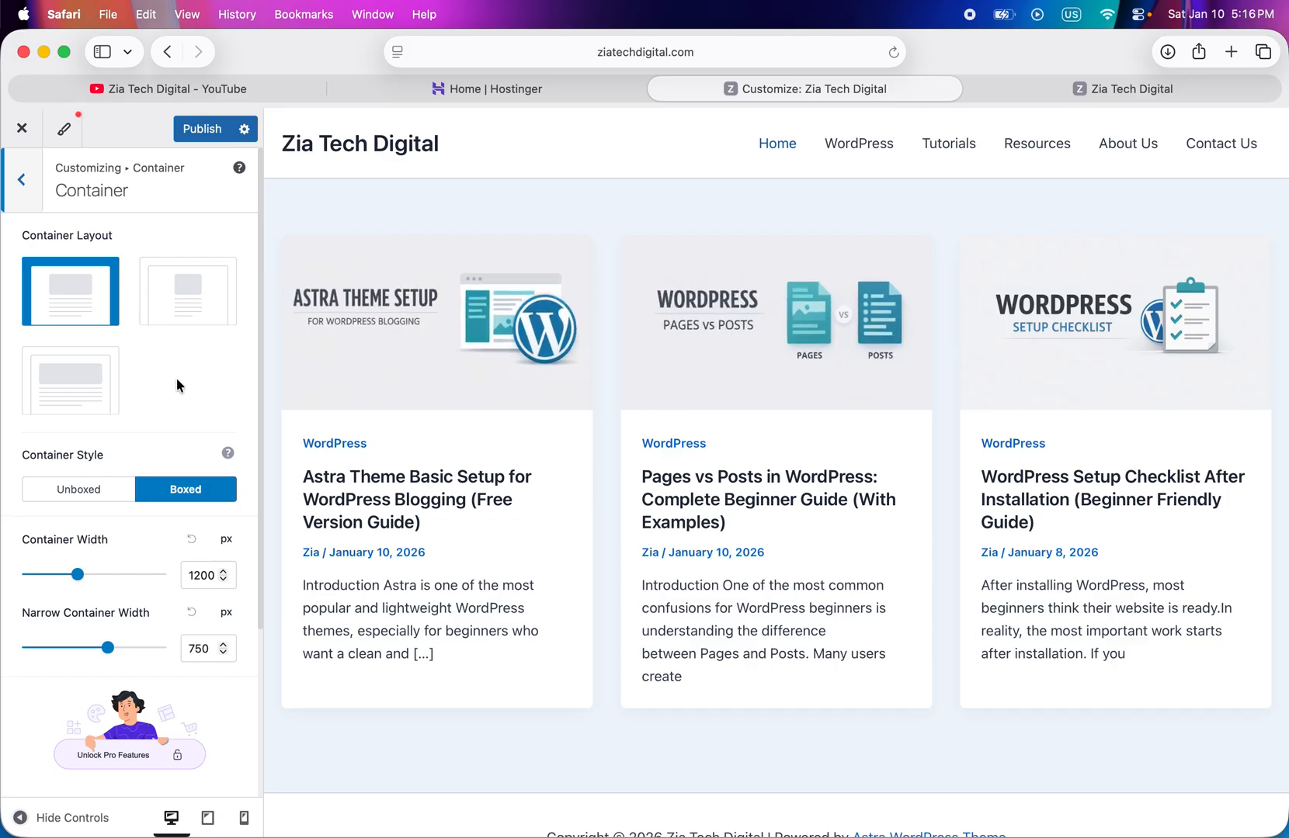
click(69, 370)
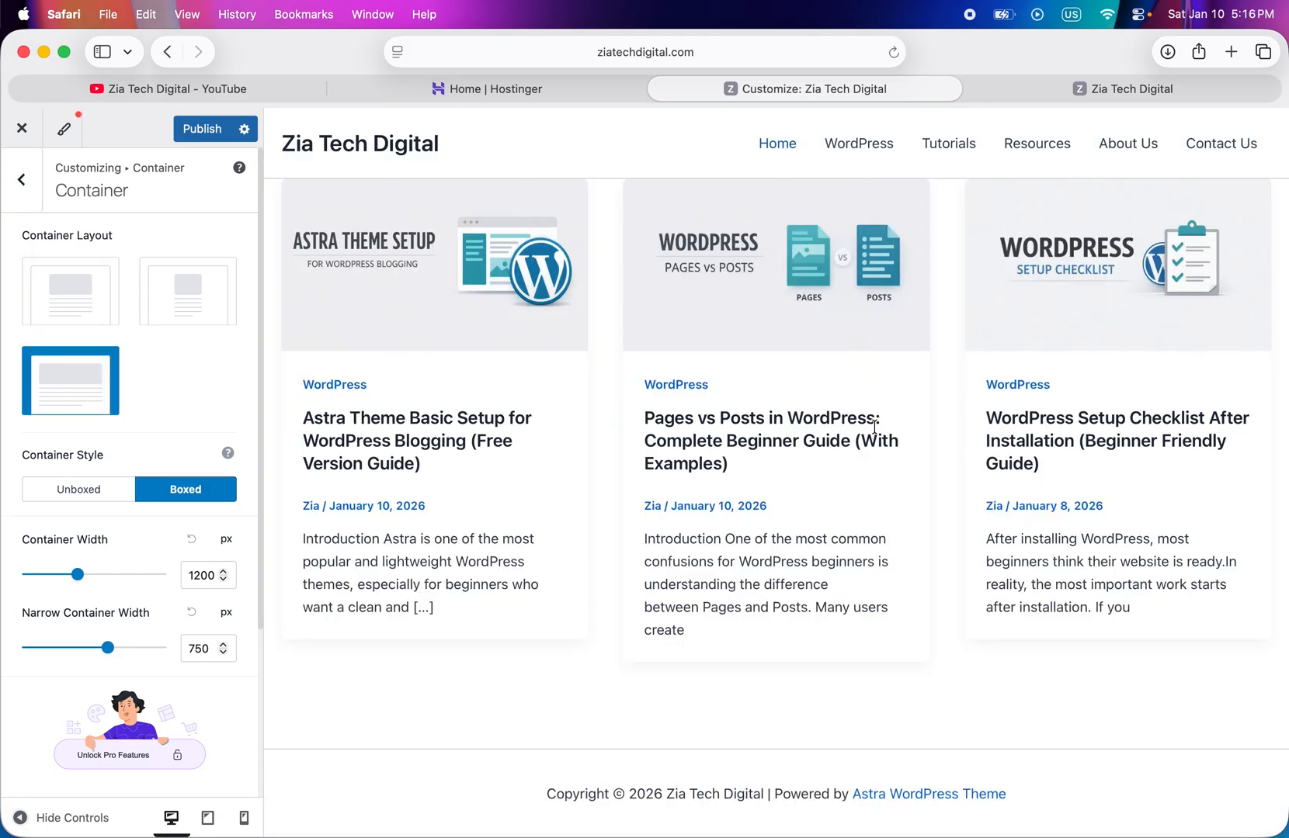
click(42, 307)
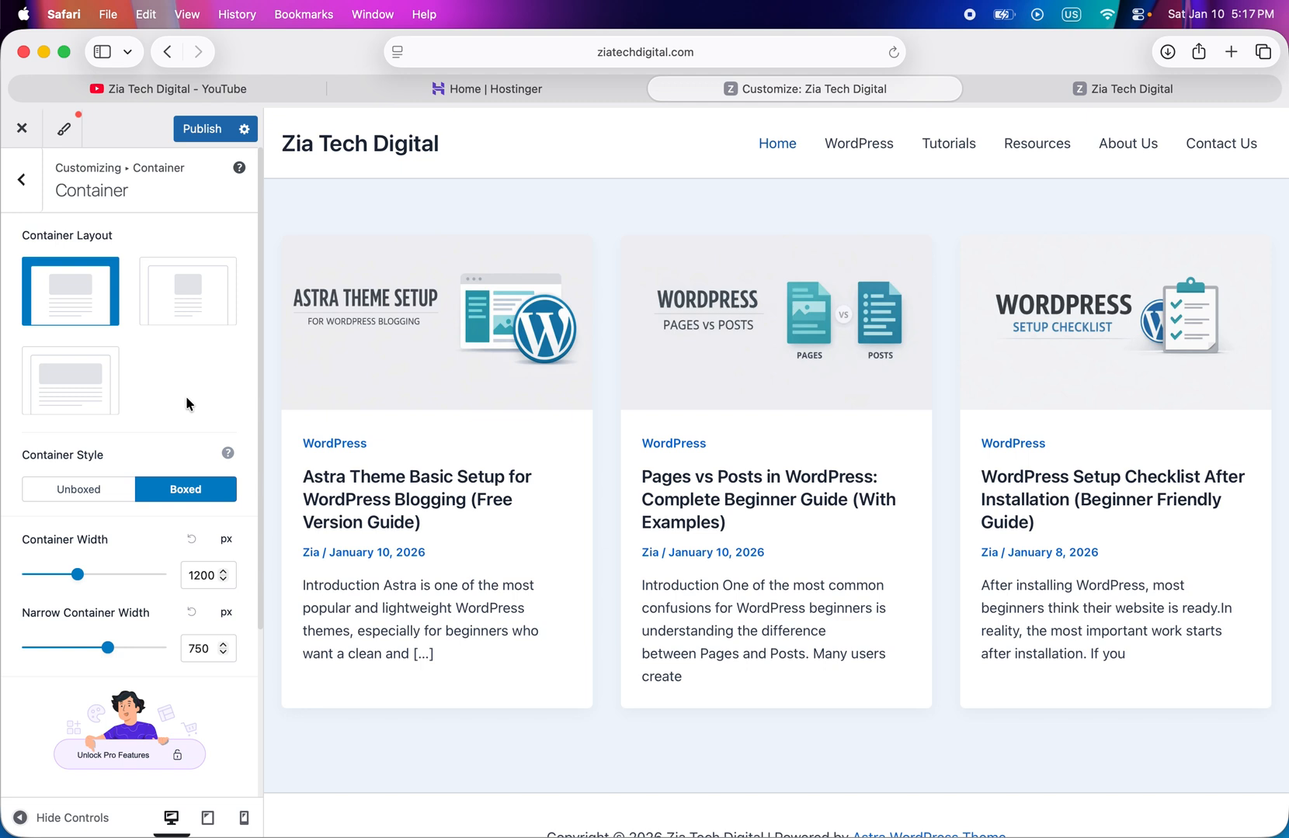
- Try a container width of 1608 px and a narrow container width of 987 px, and reset both widths
scroll(187, 398, down, 3)
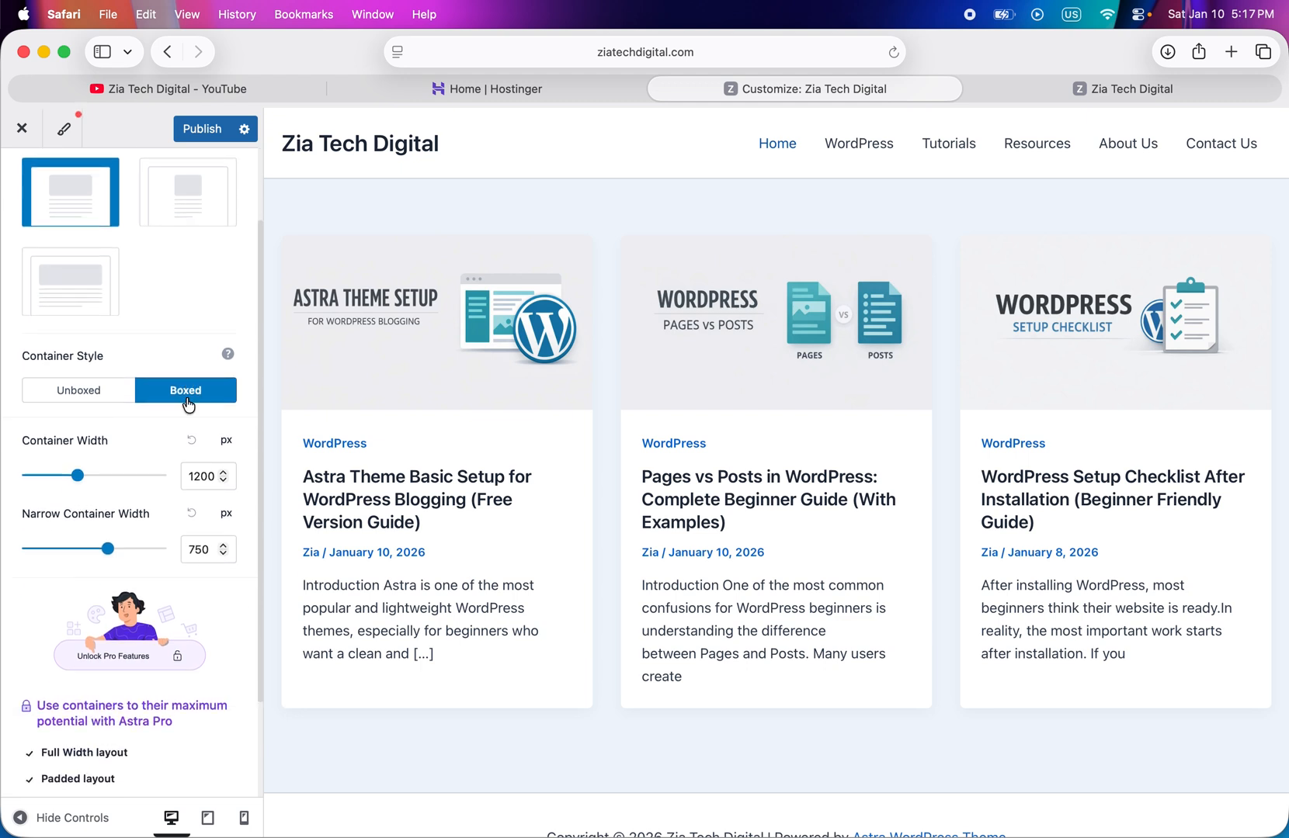
scroll(188, 405, down, 4)
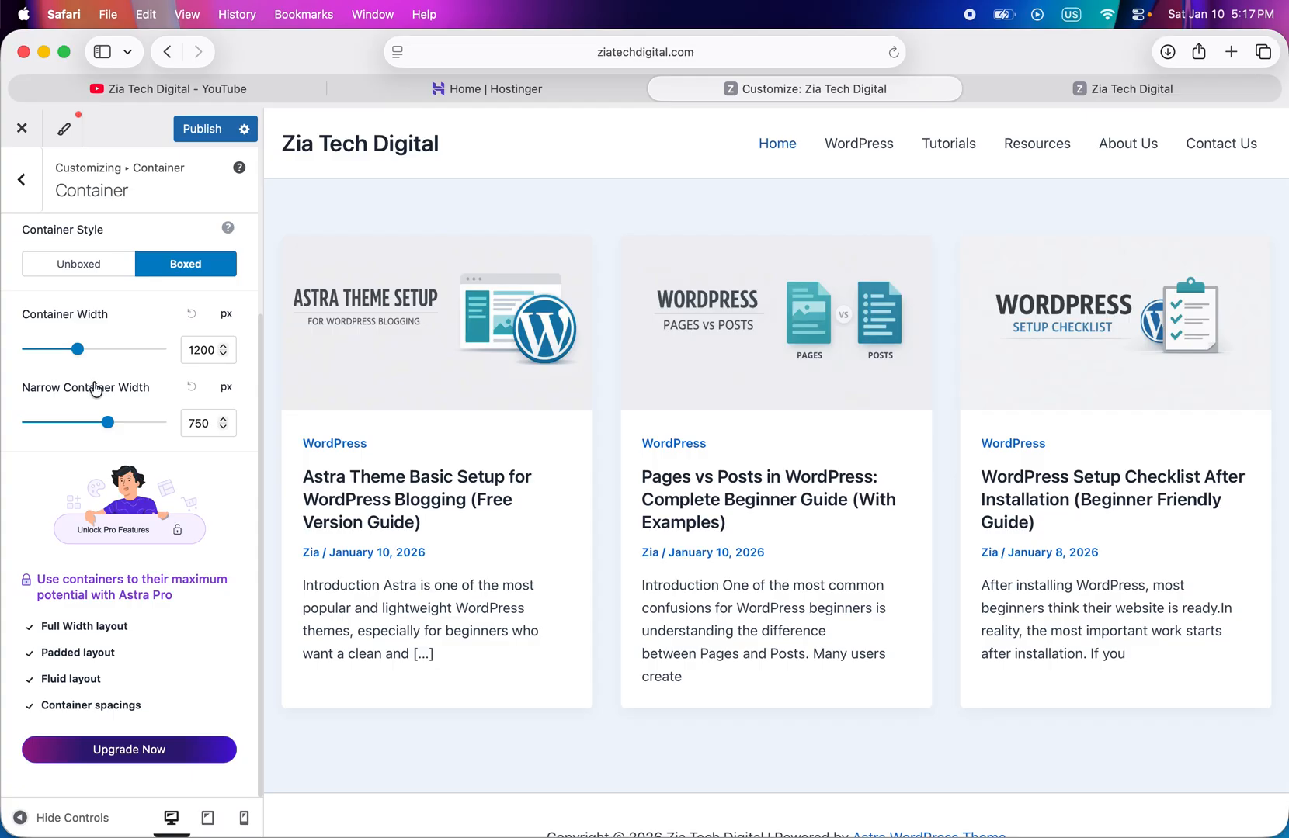
drag(80, 355, 128, 353)
drag(107, 422, 158, 421)
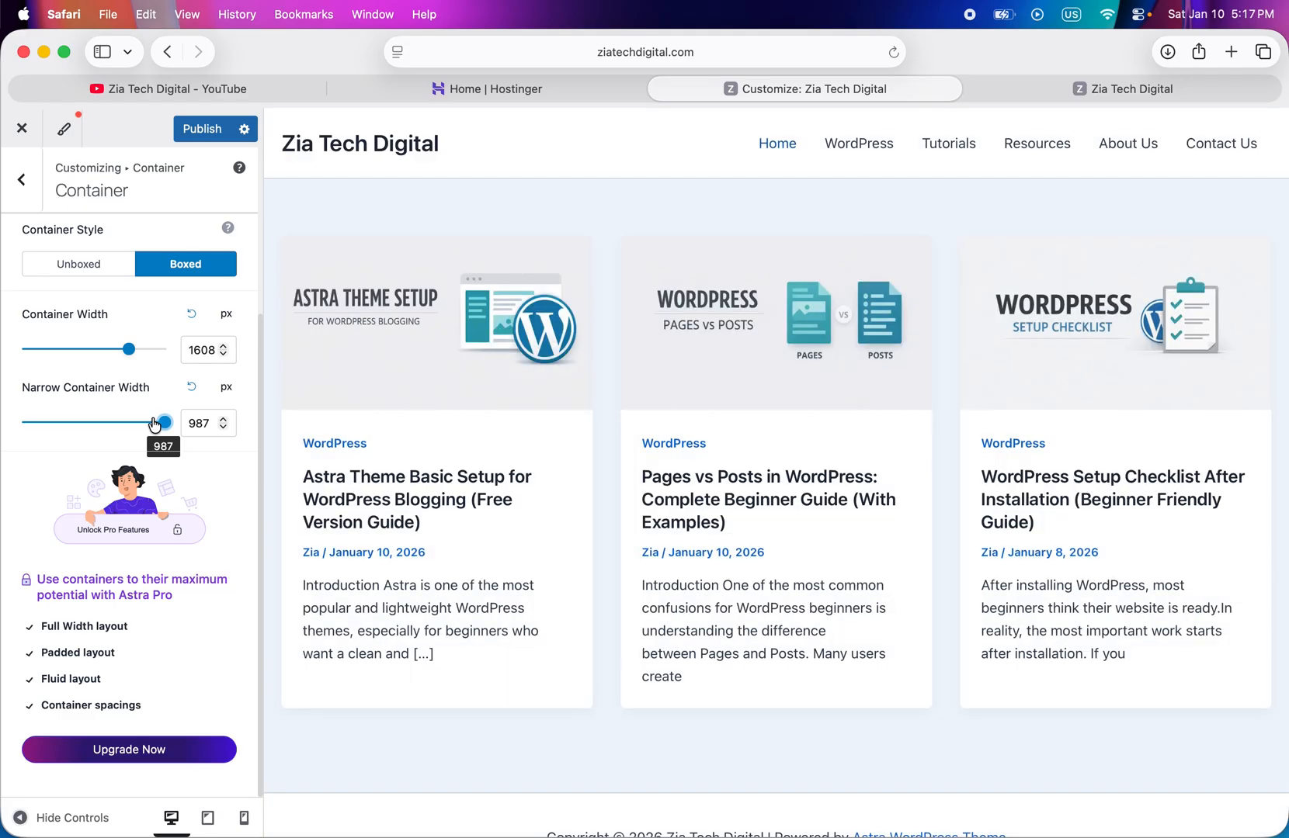
click(192, 388)
click(192, 320)
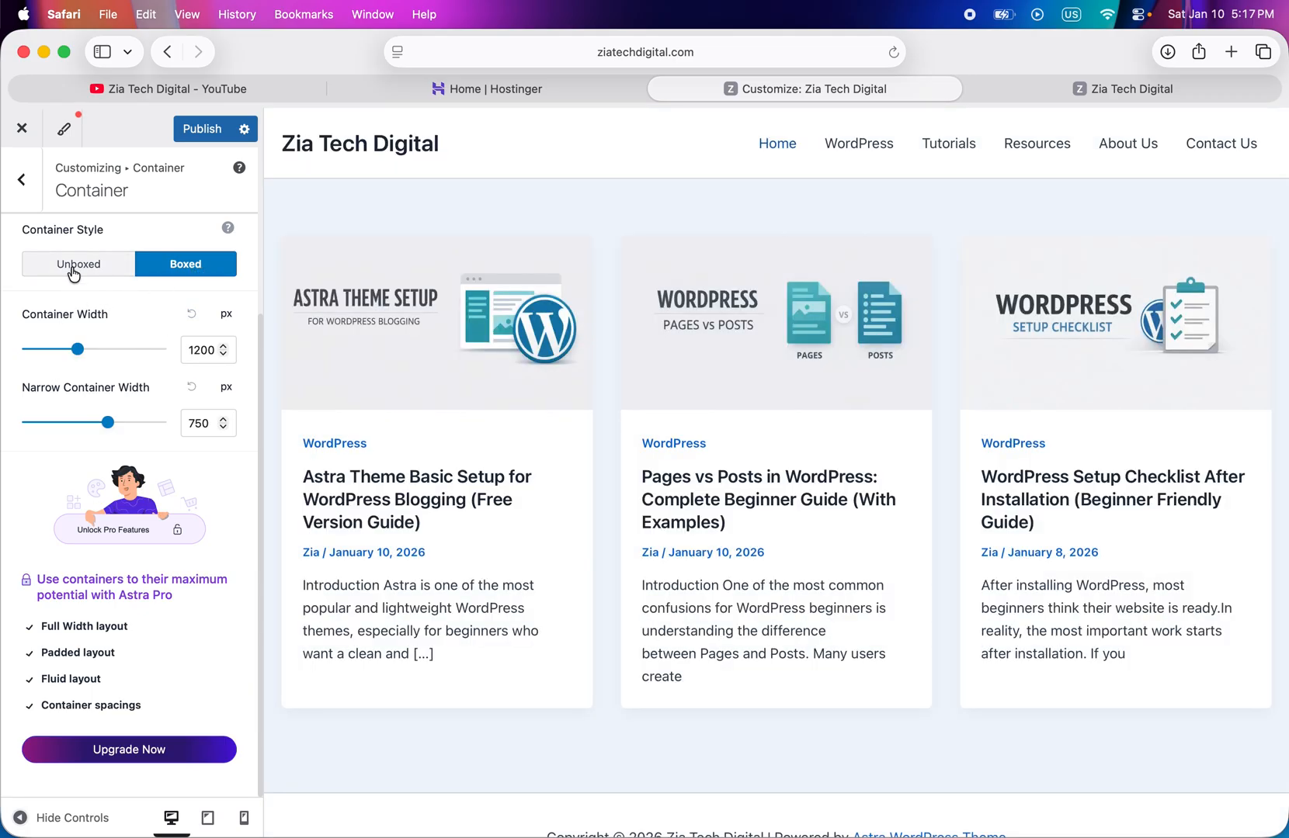
- Try the Unboxed container style on the site preview and return it to Boxed
click(73, 270)
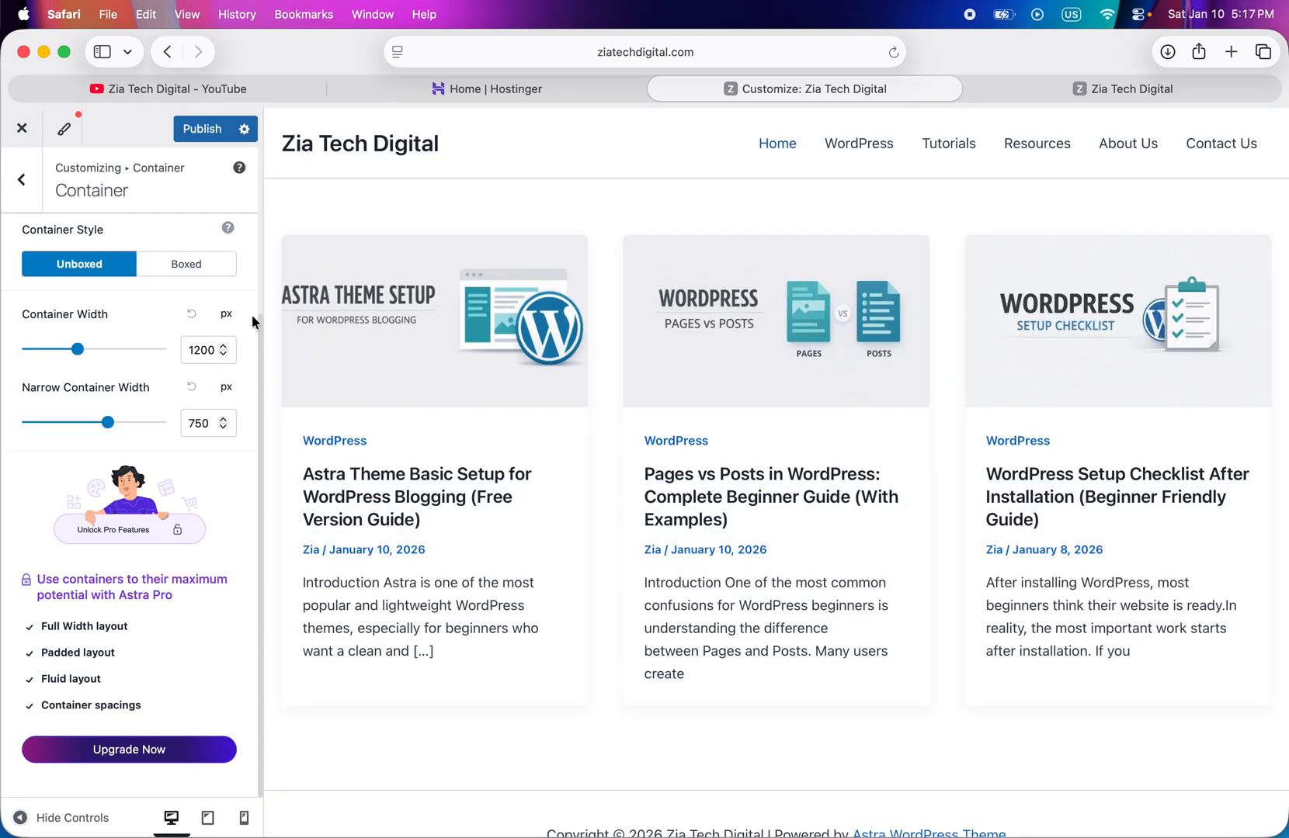
click(187, 264)
click(21, 179)
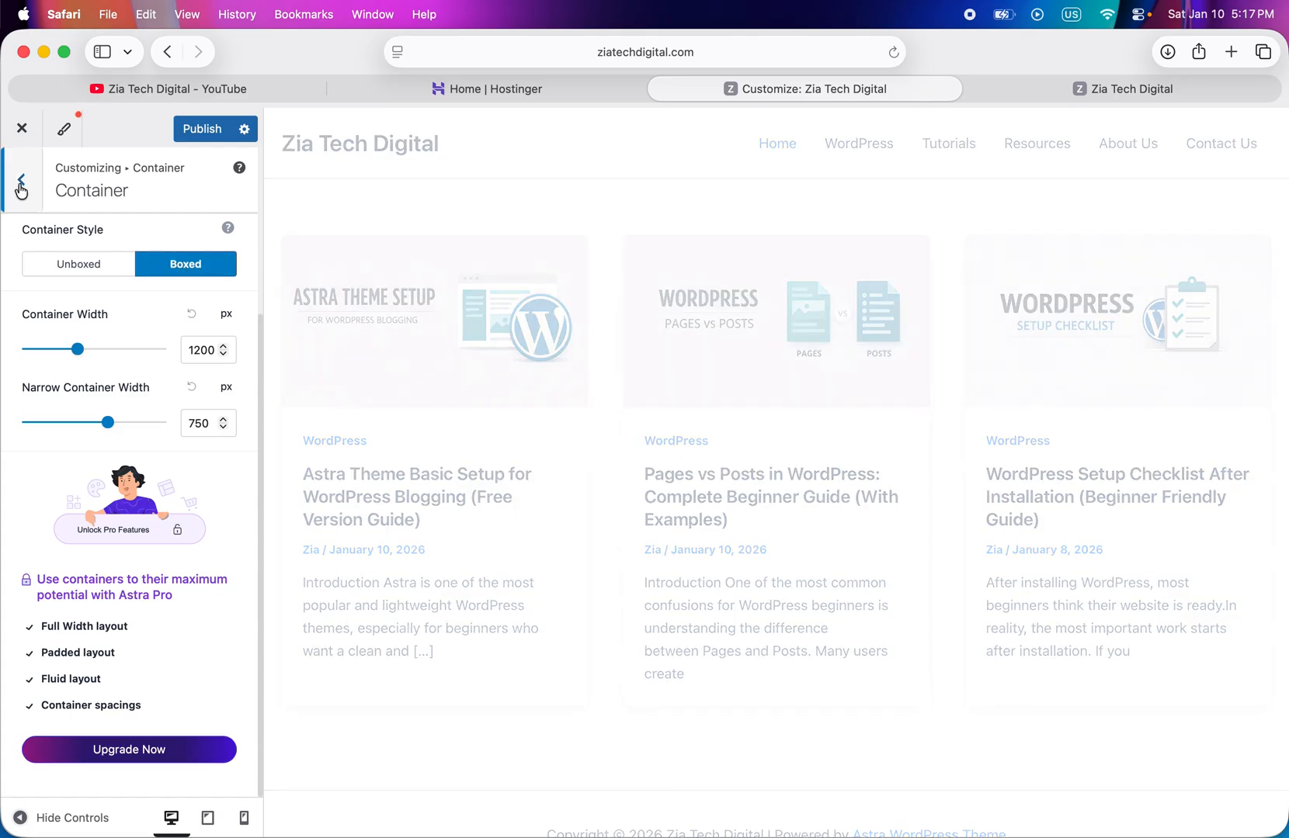
- Examine the global button presets and the color, font, padding and border settings for primary buttons
click(114, 371)
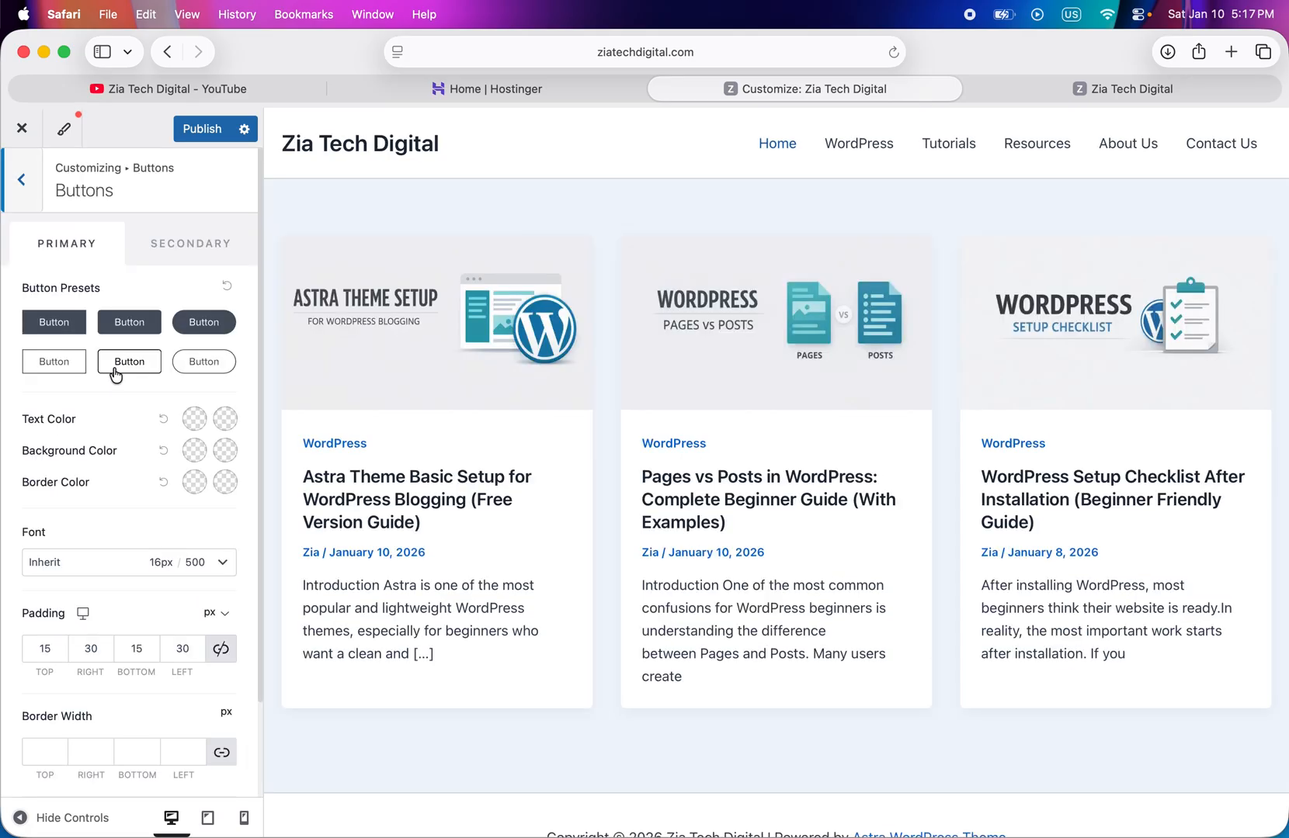
scroll(124, 497, down, 2)
scroll(124, 492, up, 2)
click(17, 186)
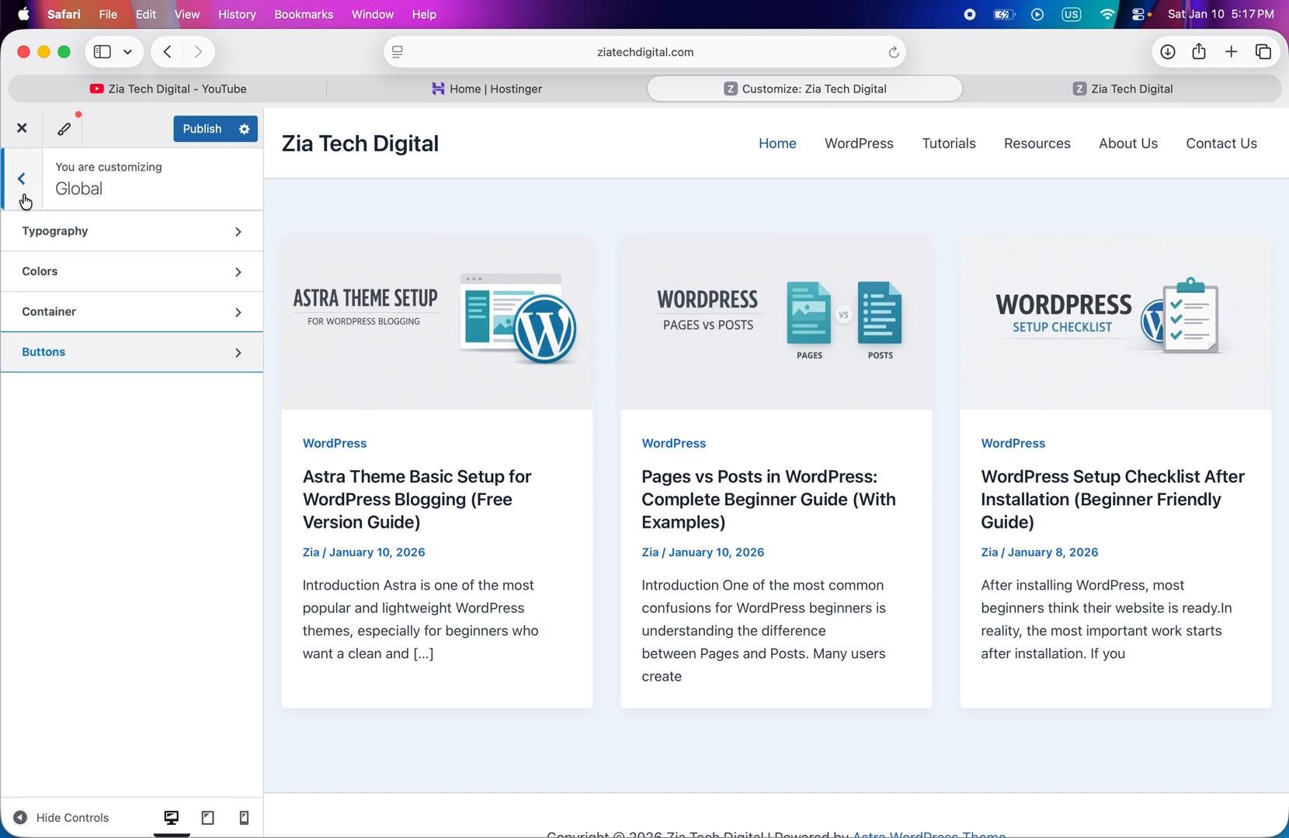
click(19, 192)
- Compare Full Width and Content Width in the header's design settings and leave the header at Full Width
click(89, 381)
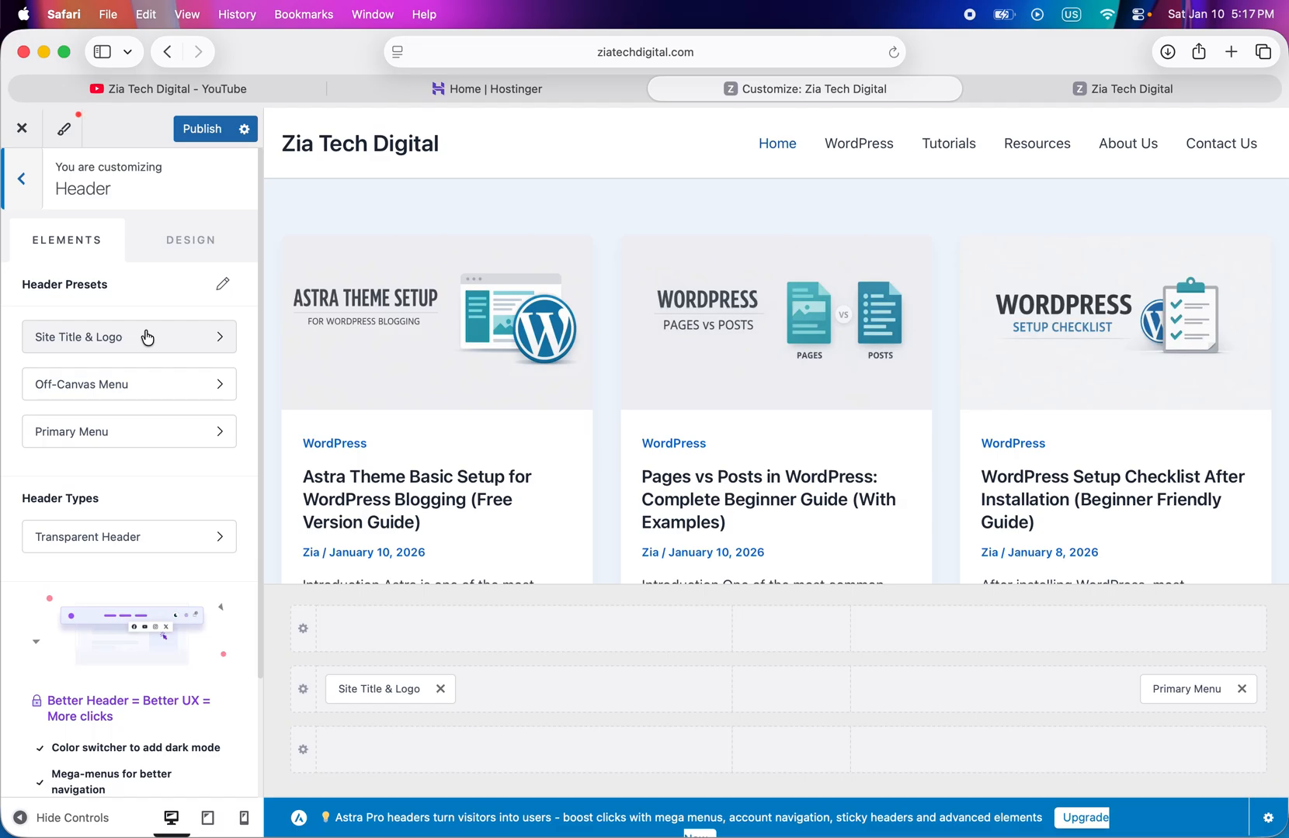
scroll(148, 478, down, 3)
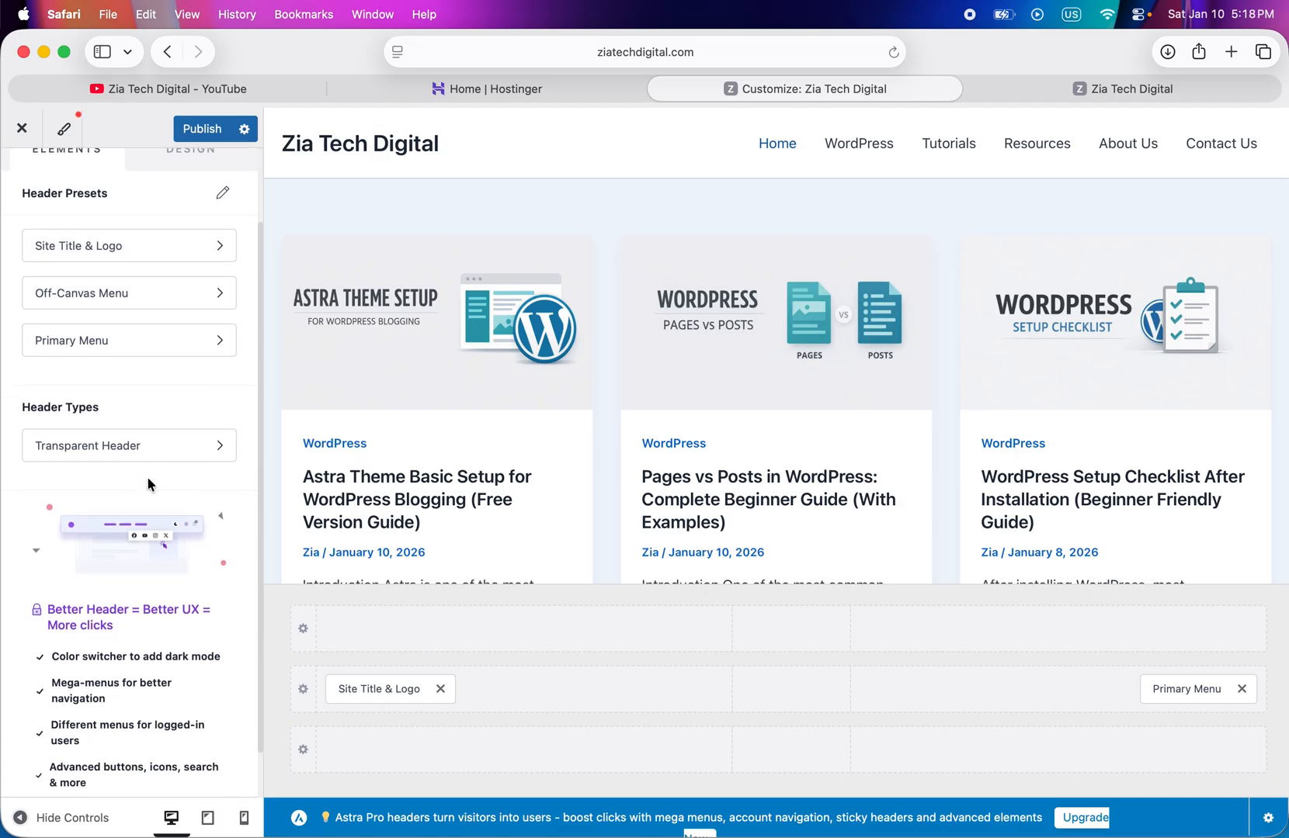
scroll(150, 483, down, 2)
scroll(134, 636, up, 5)
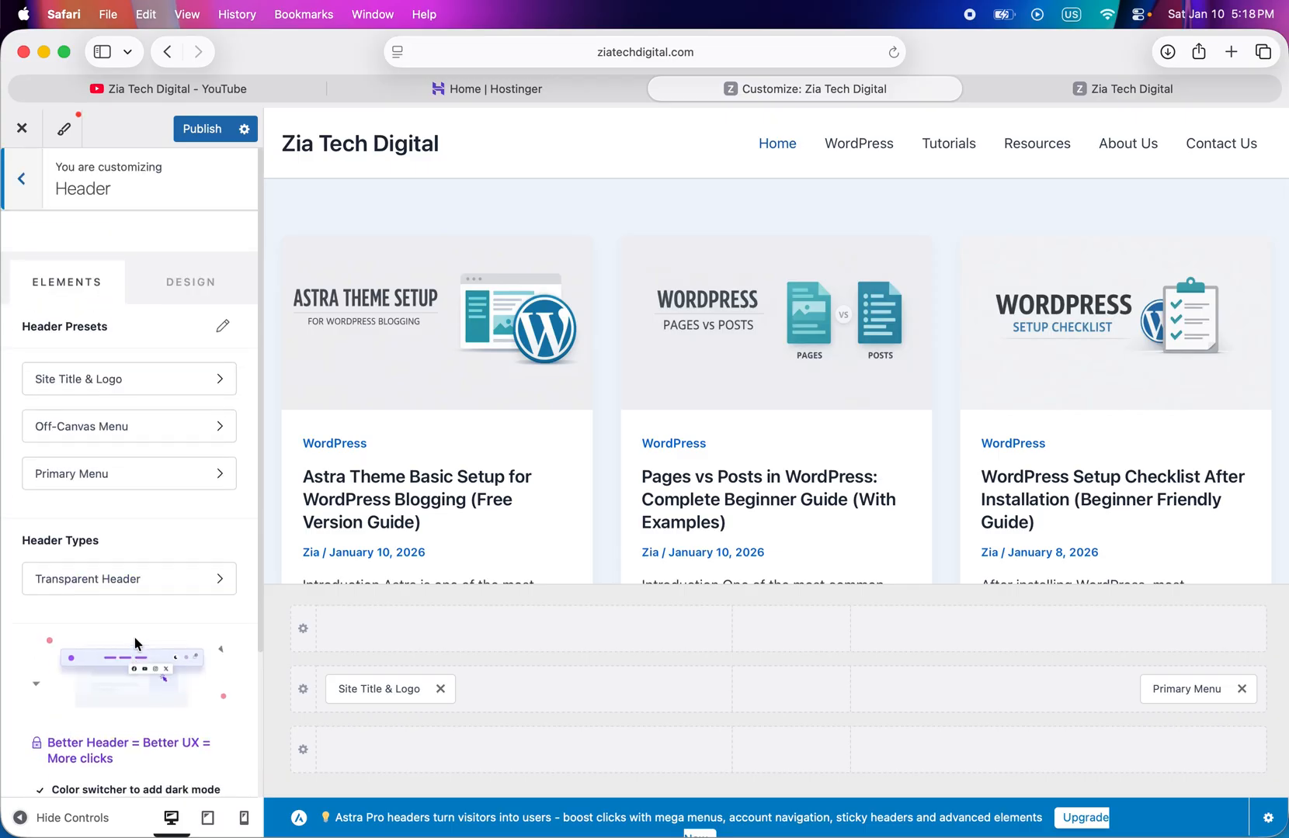
click(173, 258)
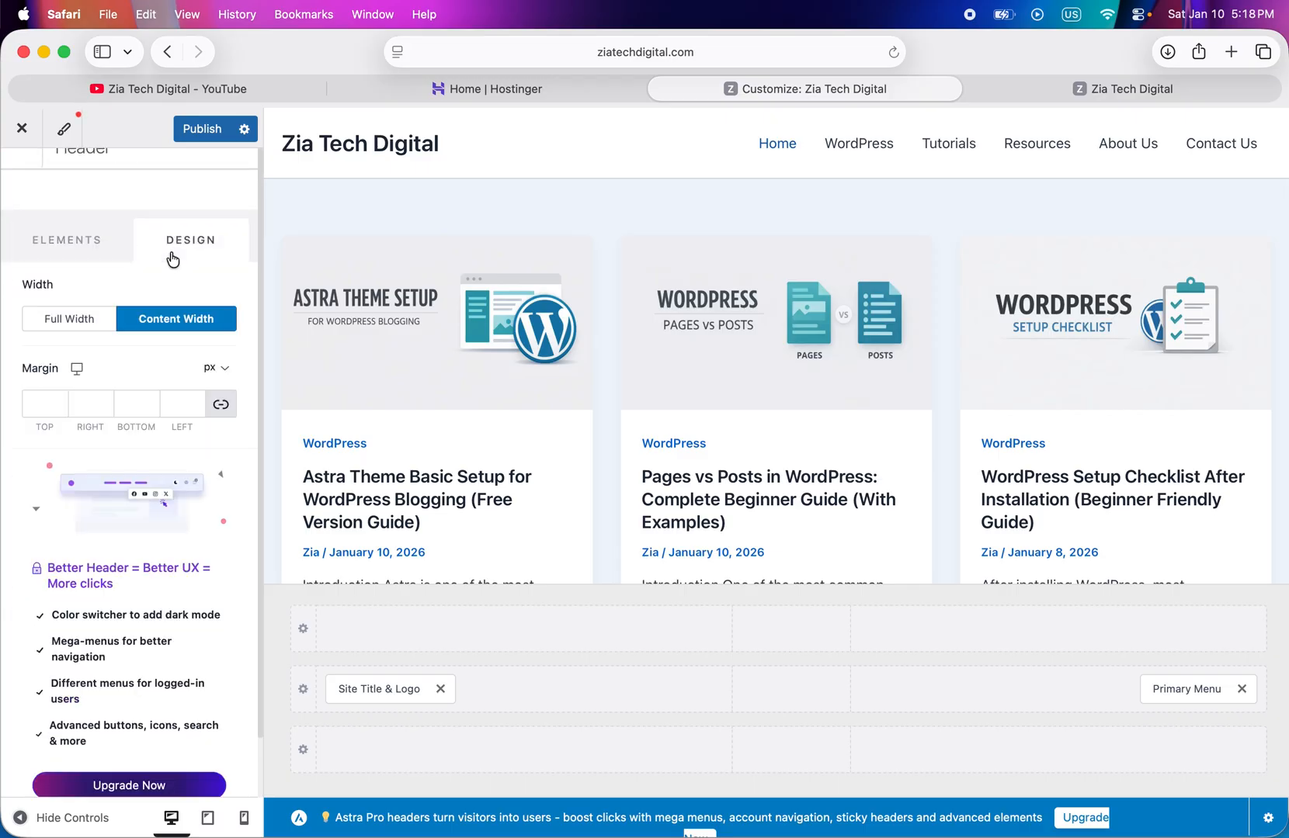
click(72, 326)
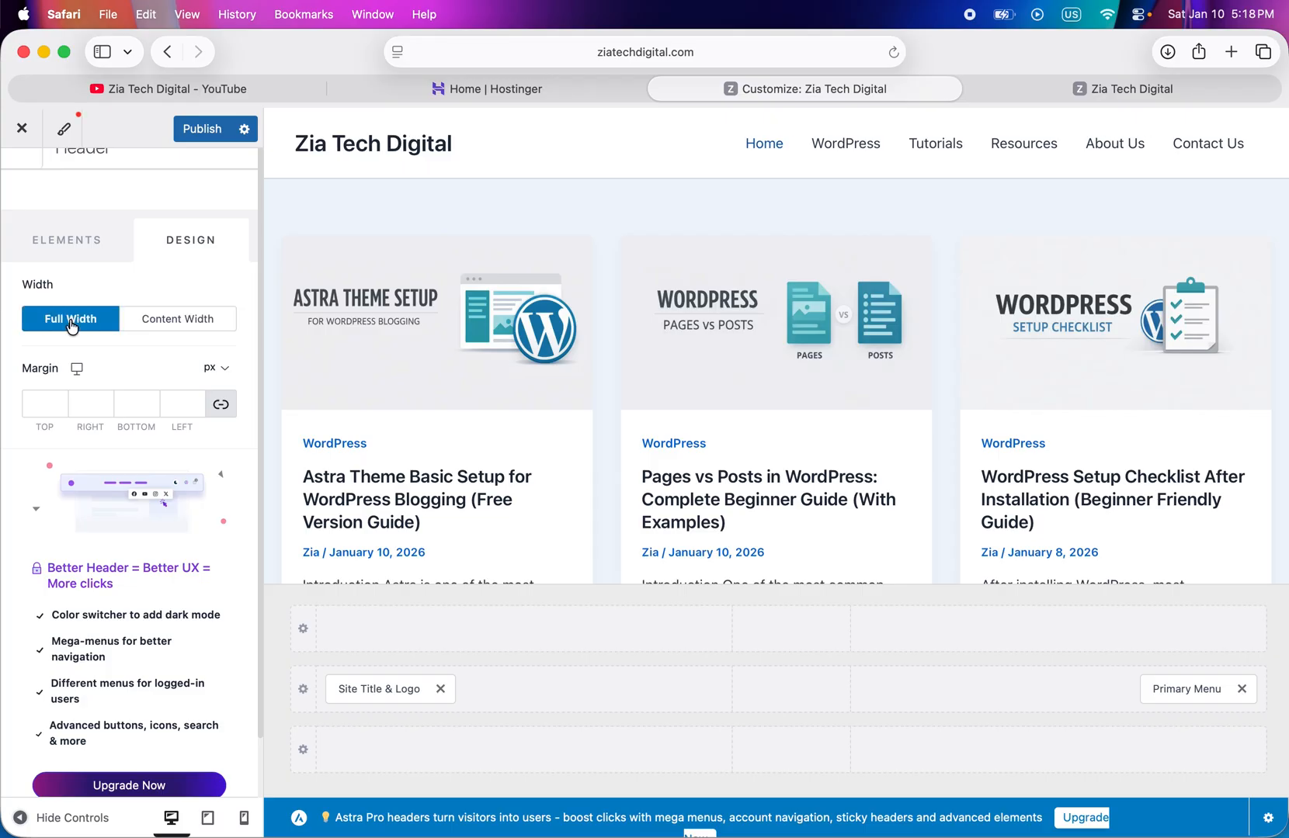
click(170, 330)
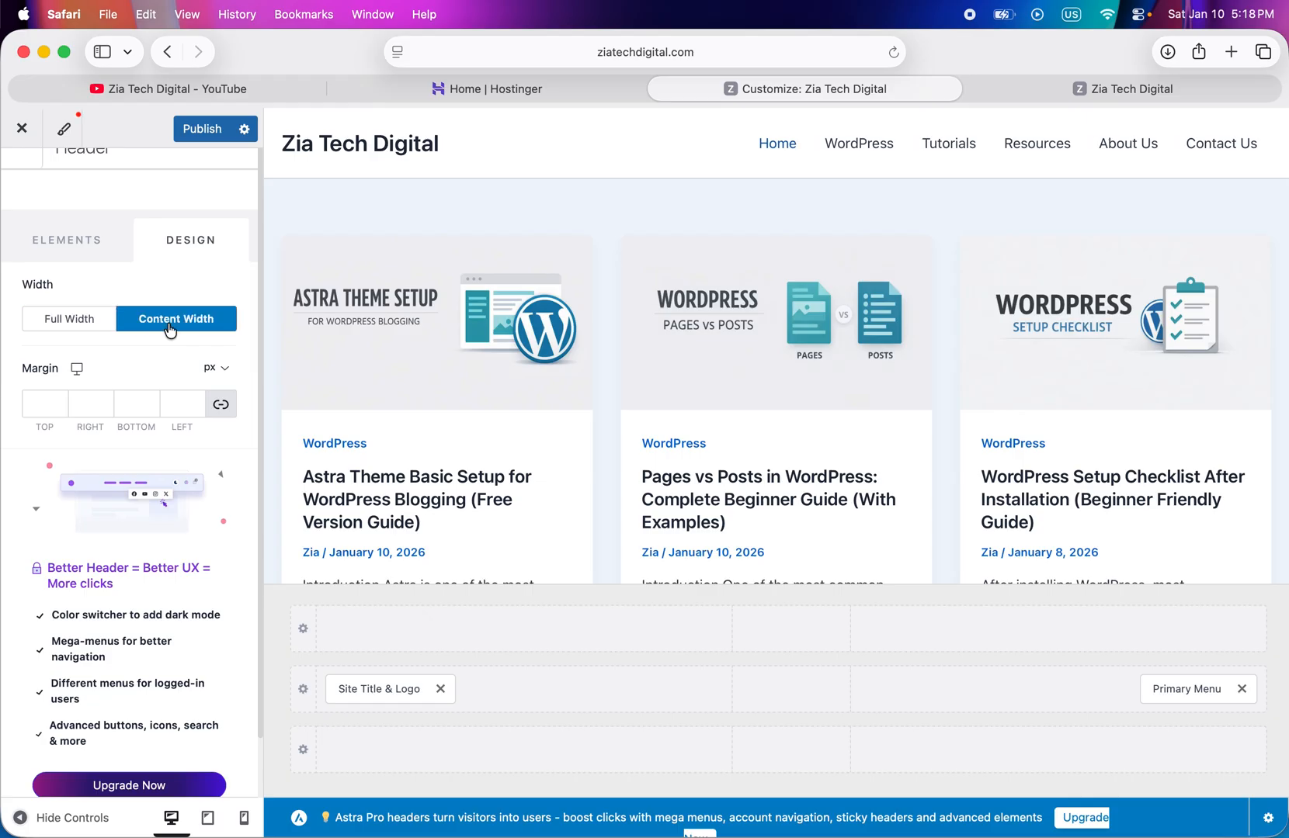
click(59, 324)
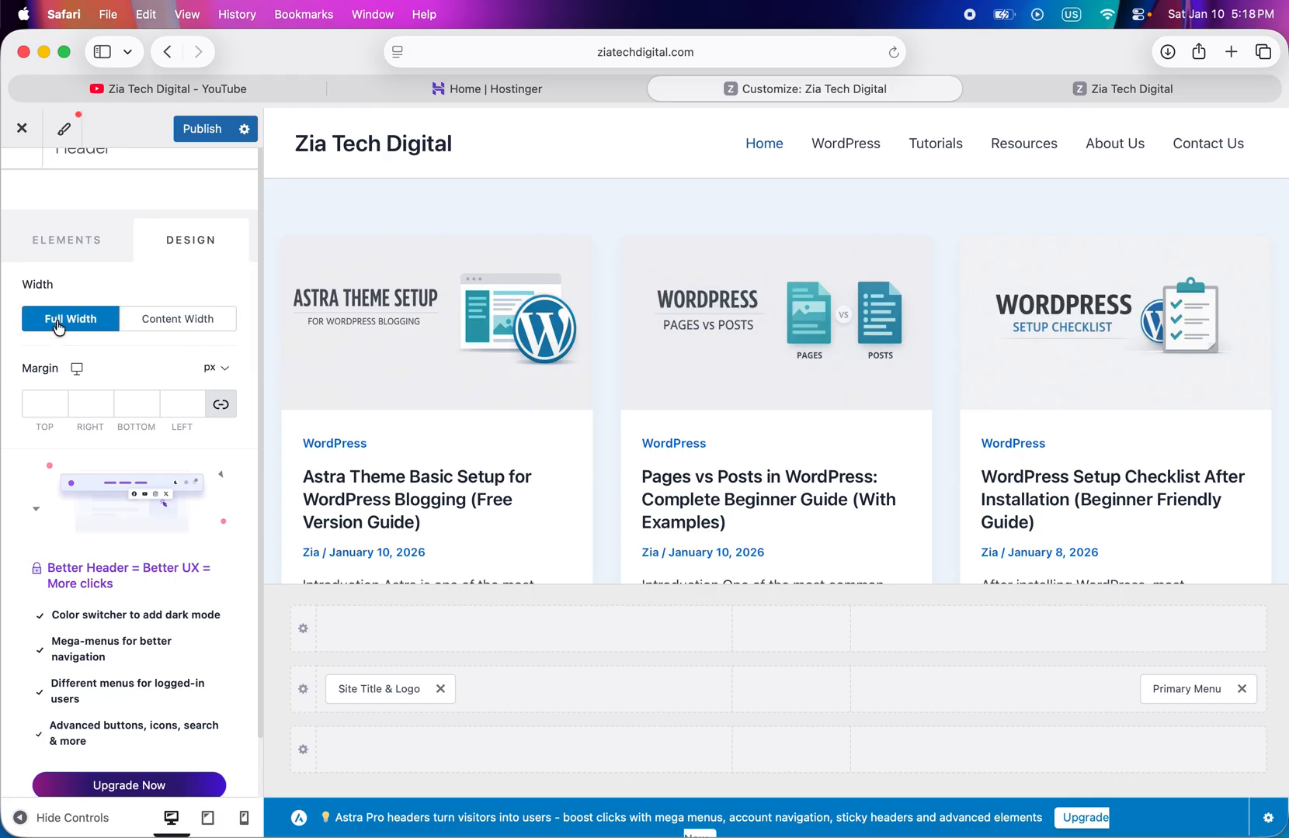
click(160, 318)
scroll(97, 549, down, 2)
scroll(96, 550, up, 3)
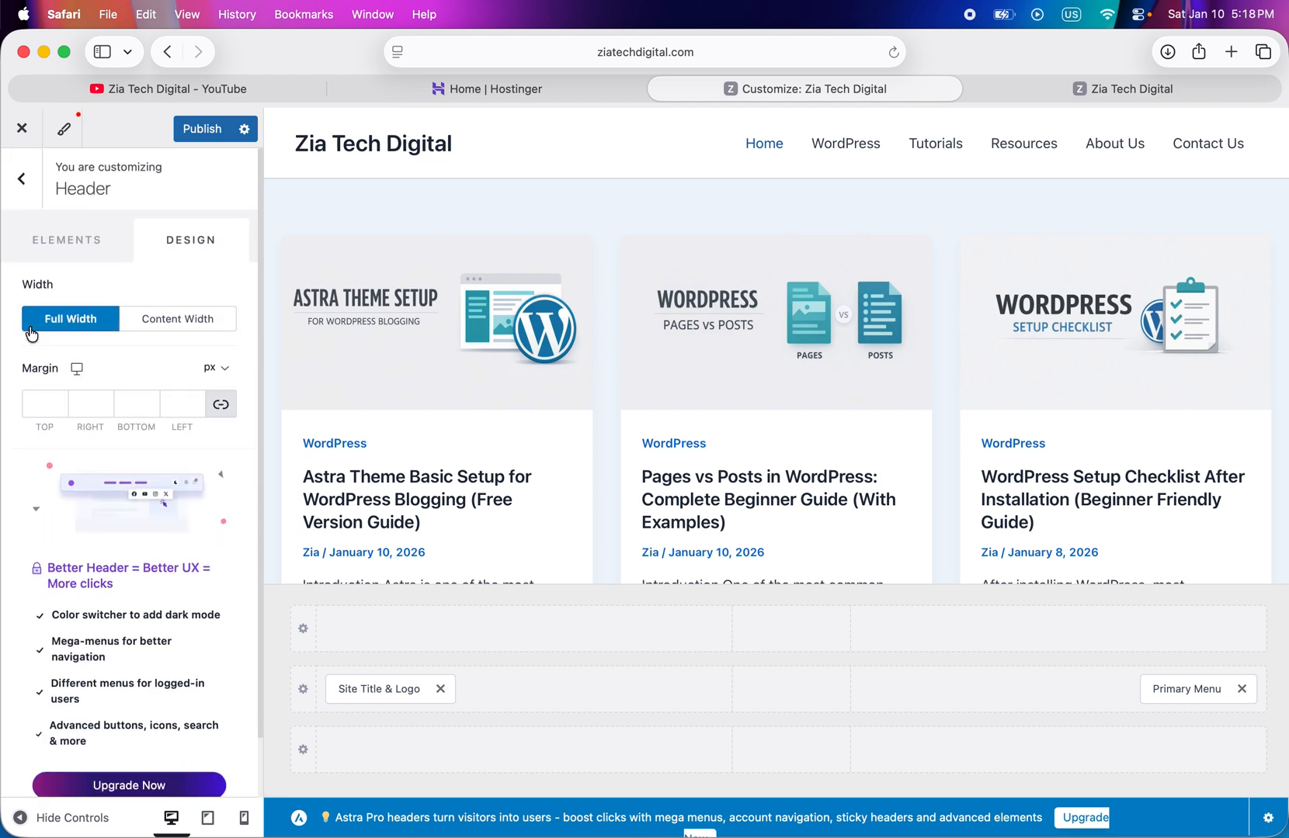
click(22, 178)
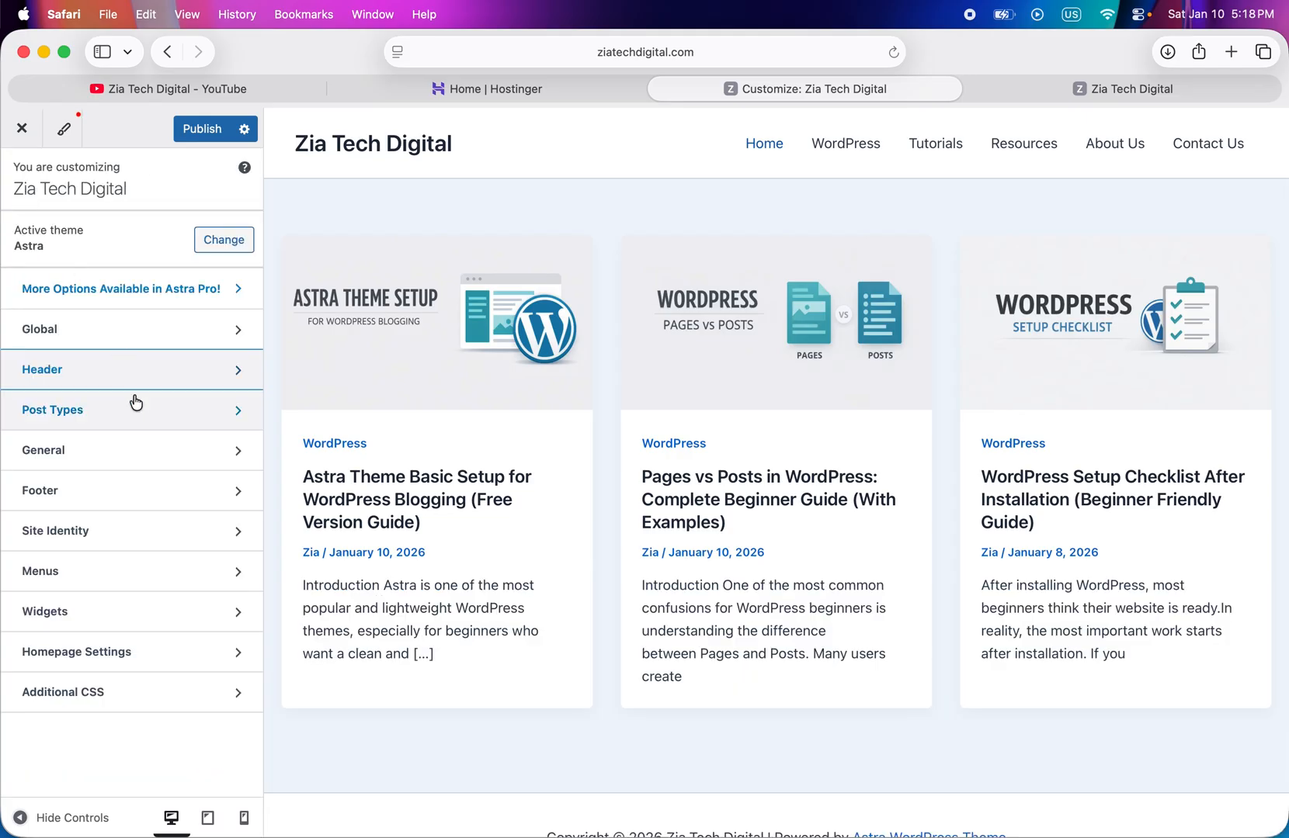
click(101, 427)
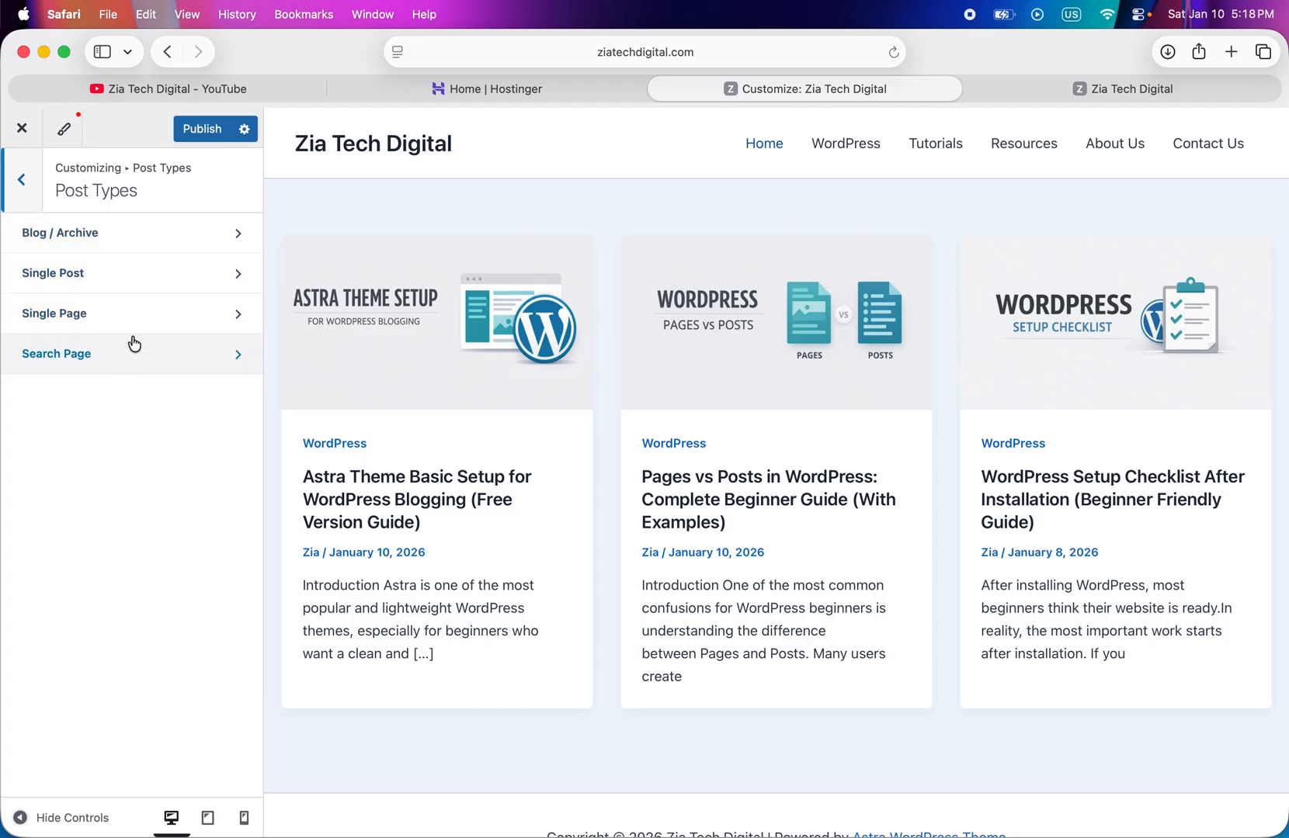
click(24, 181)
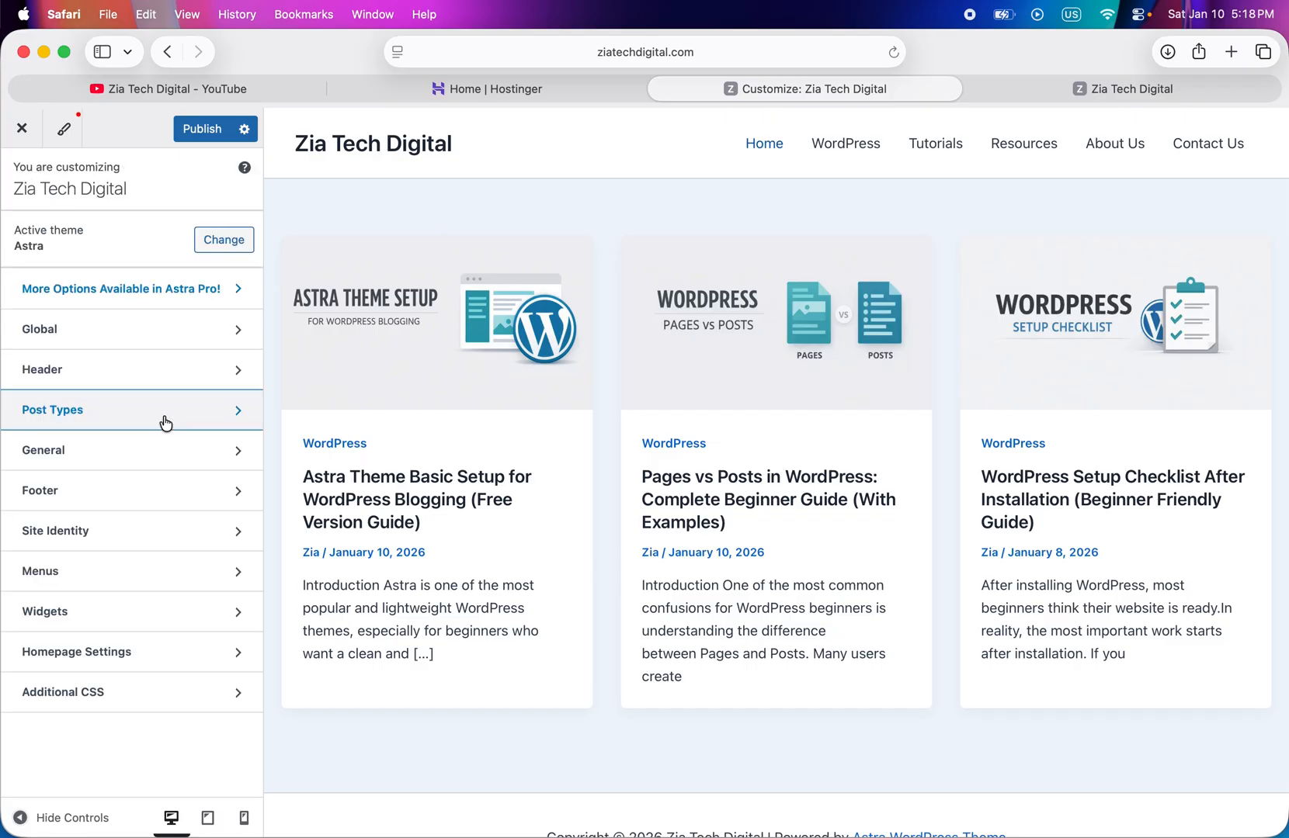
- Try the right and left sidebar layouts on the site preview and return the default layout to No Sidebar
click(118, 454)
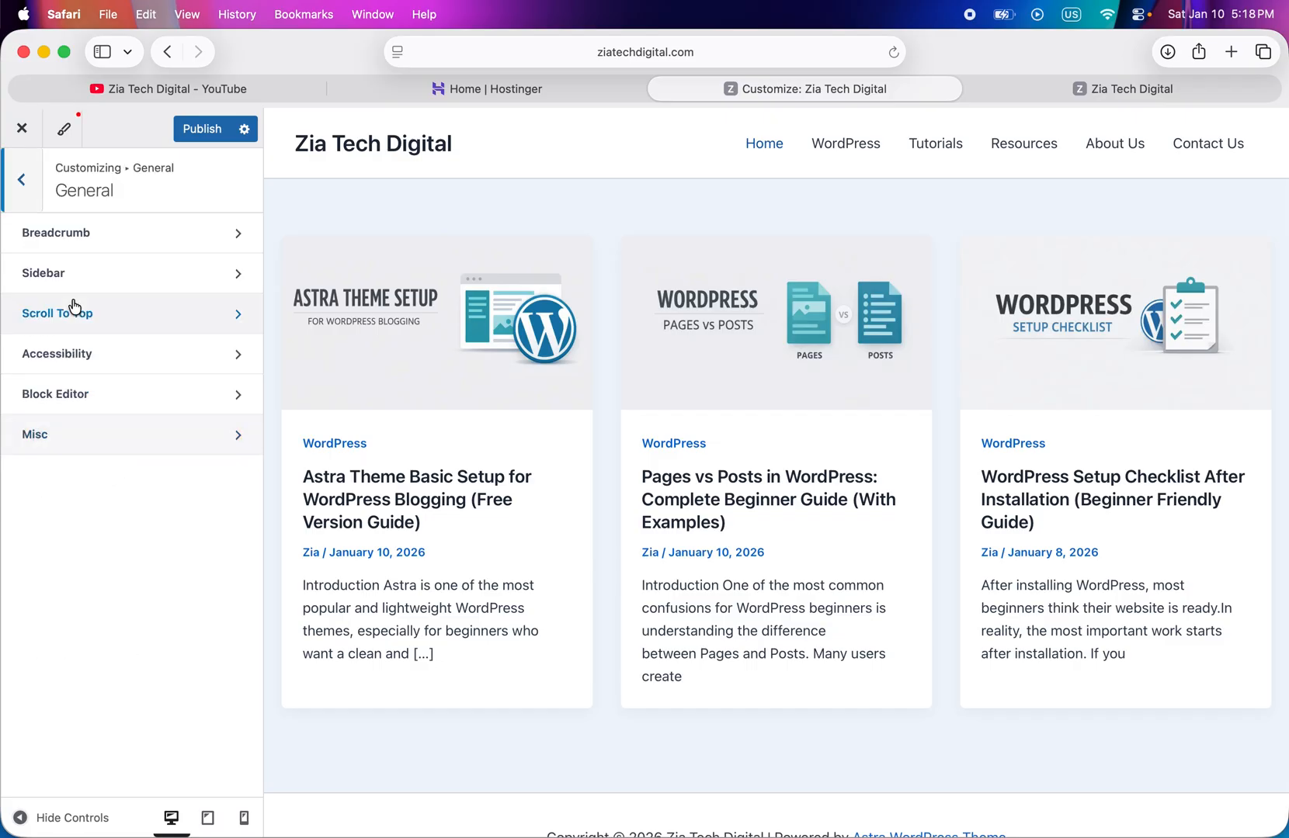
click(85, 272)
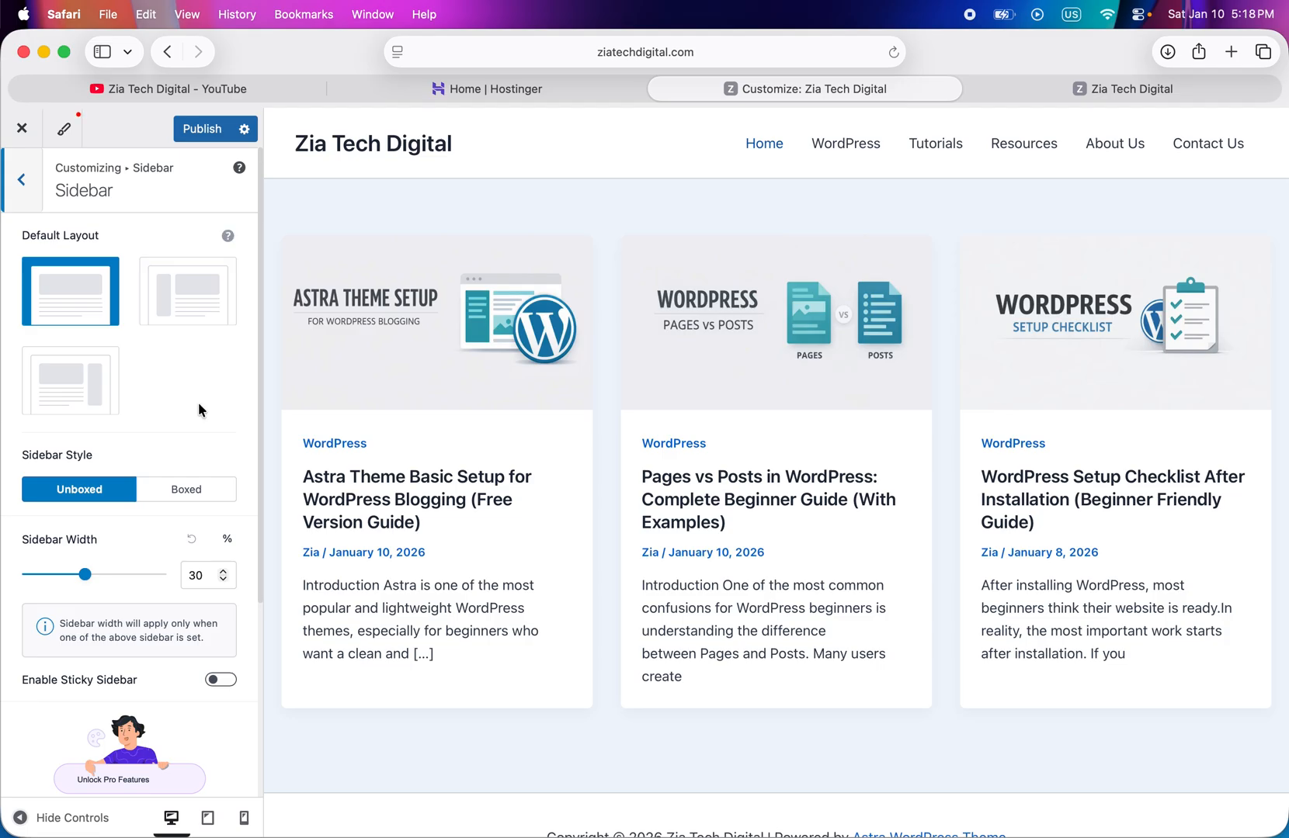
click(82, 400)
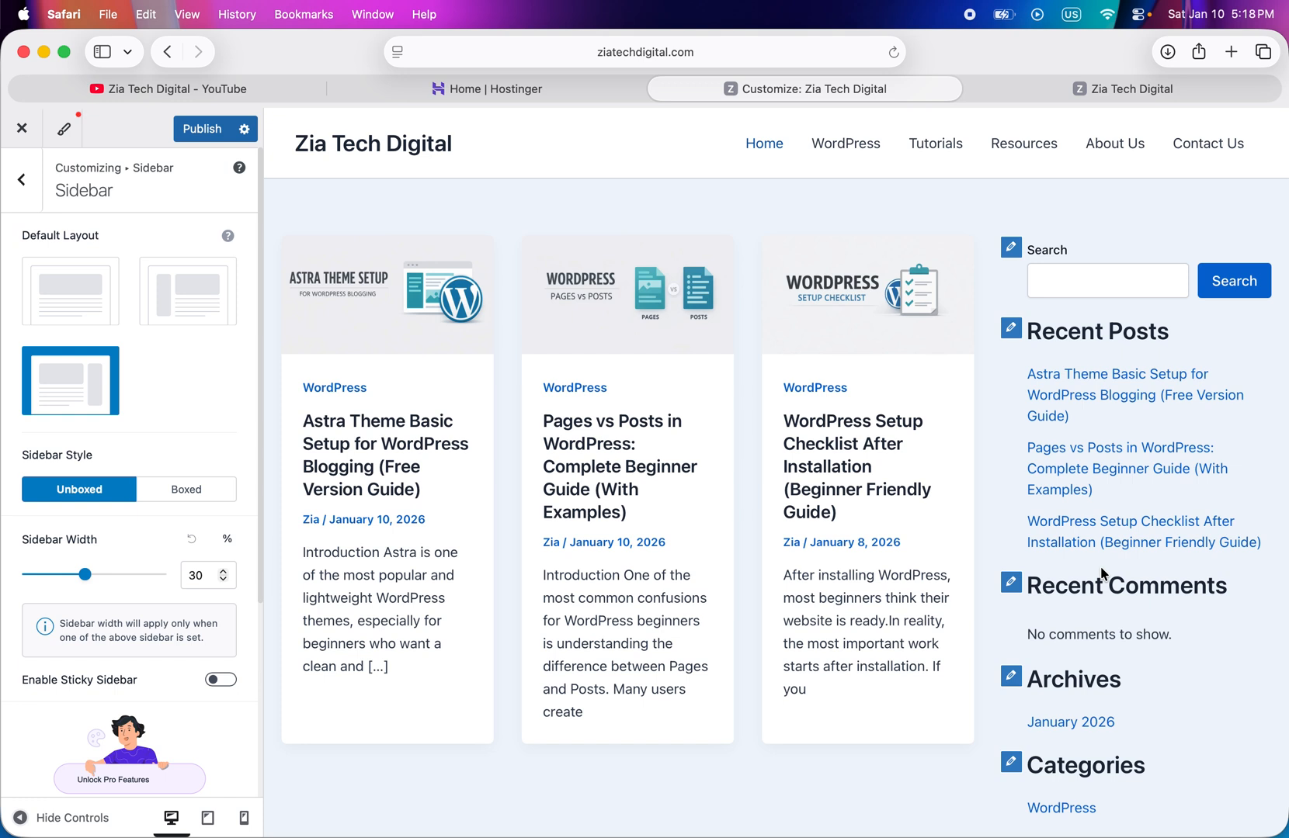
scroll(1101, 574, down, 3)
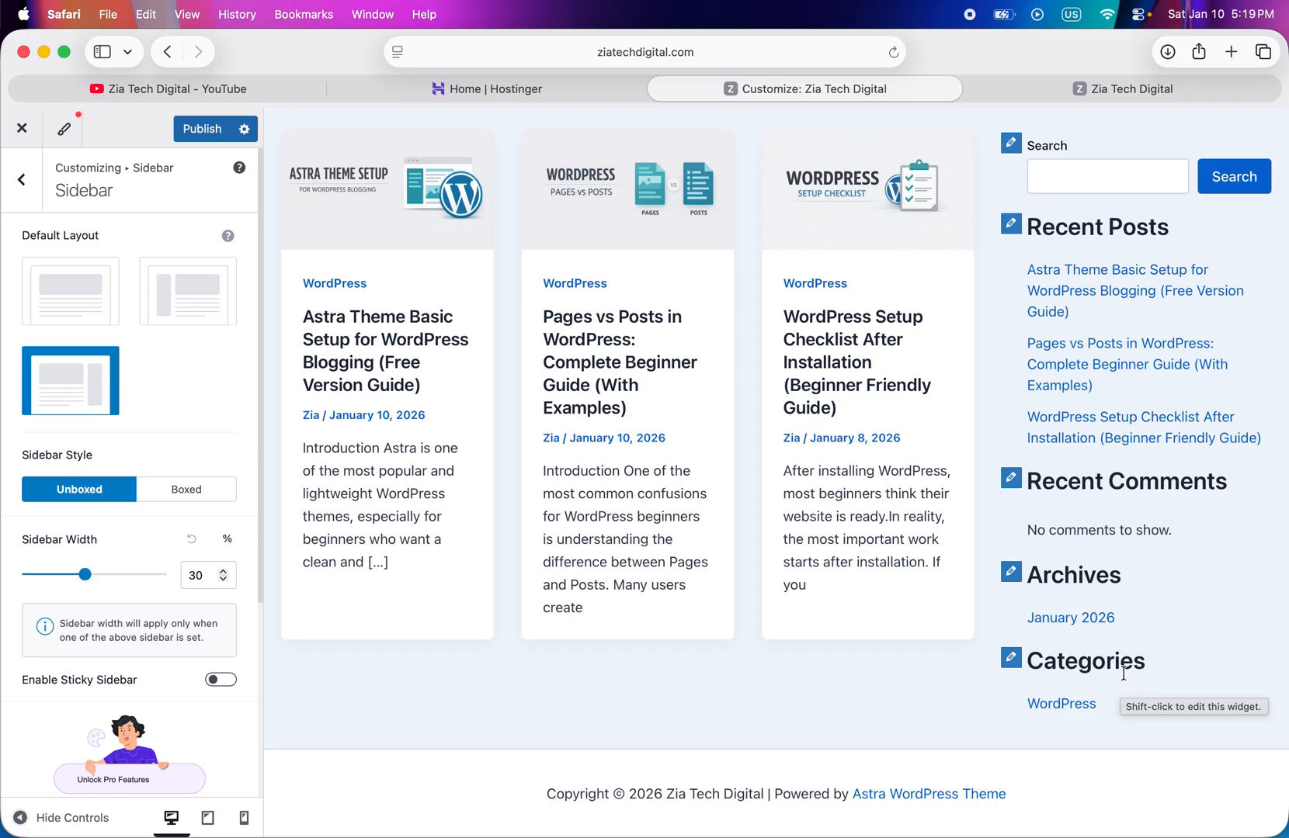
scroll(1138, 504, up, 3)
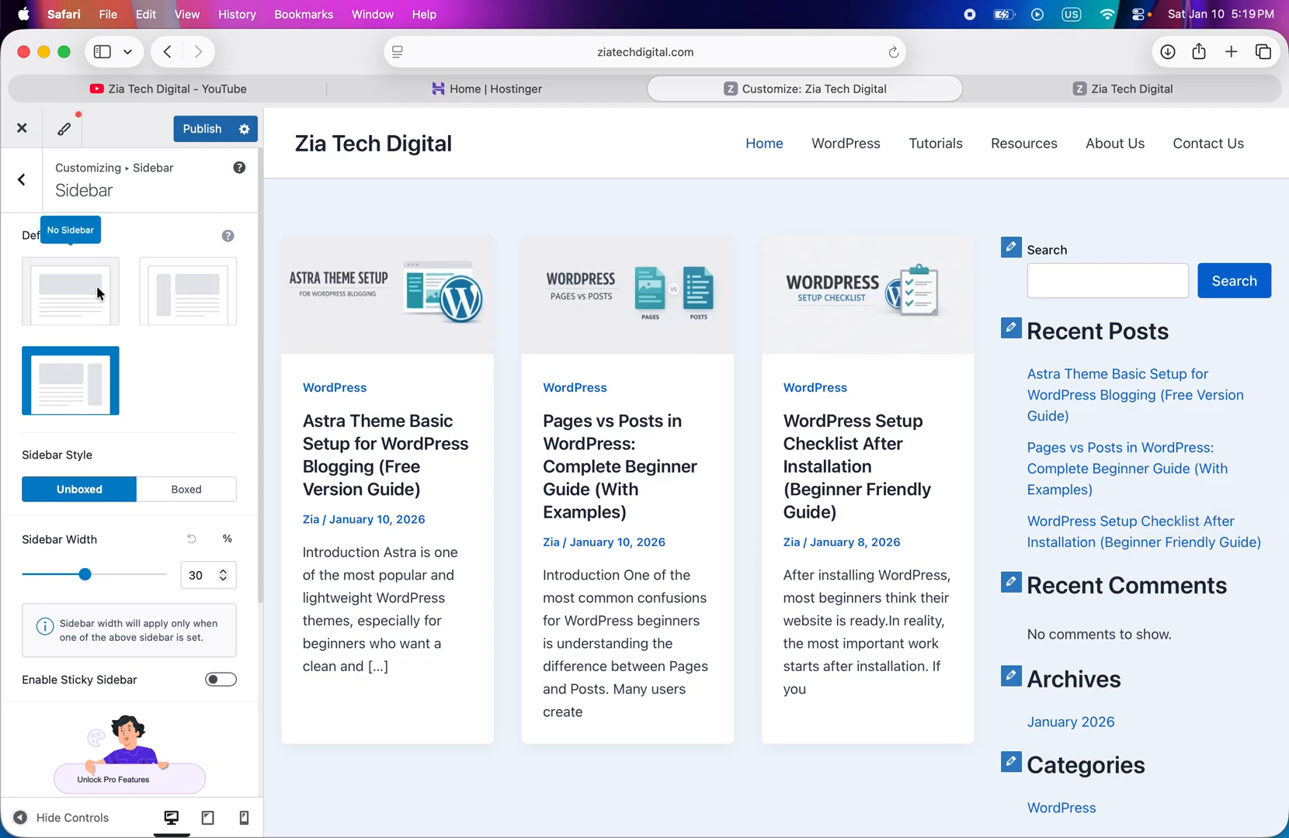
click(180, 299)
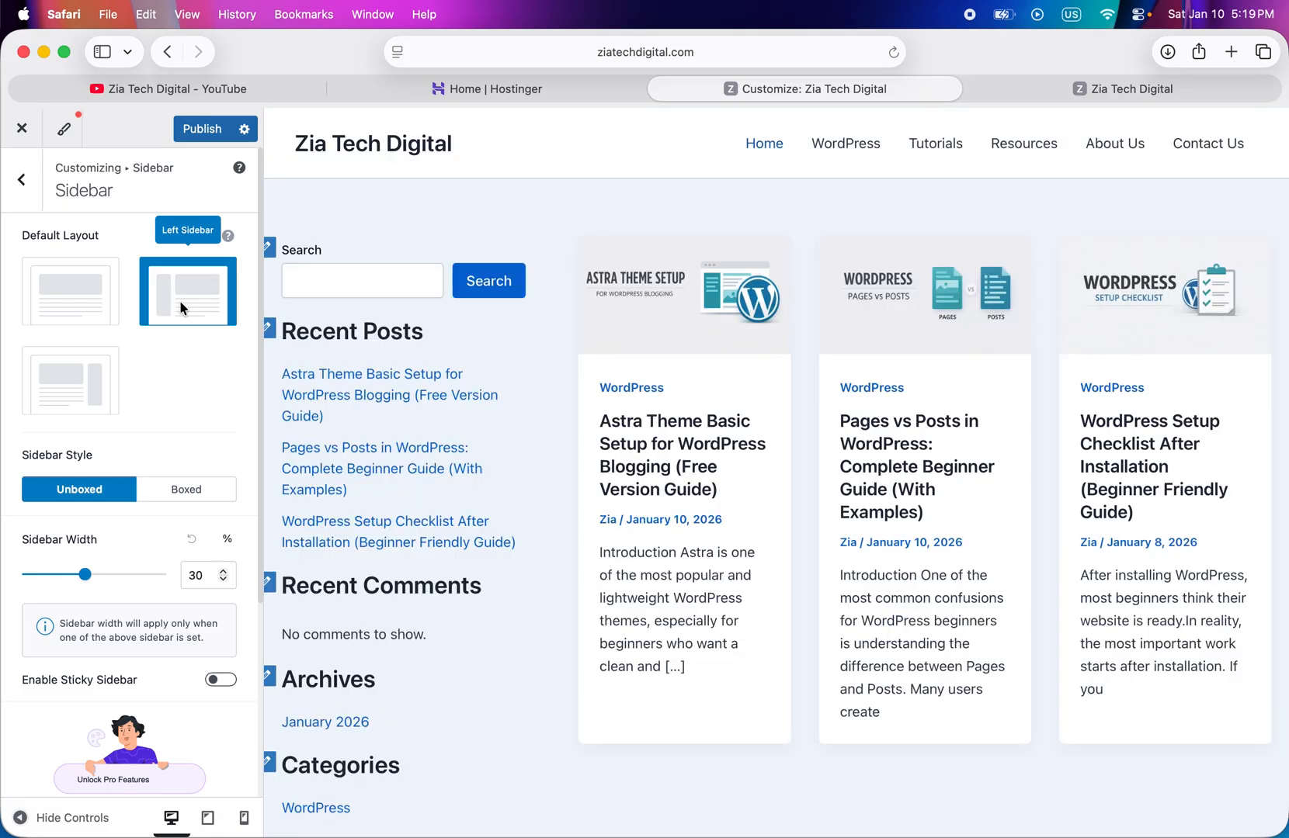
click(61, 382)
click(51, 279)
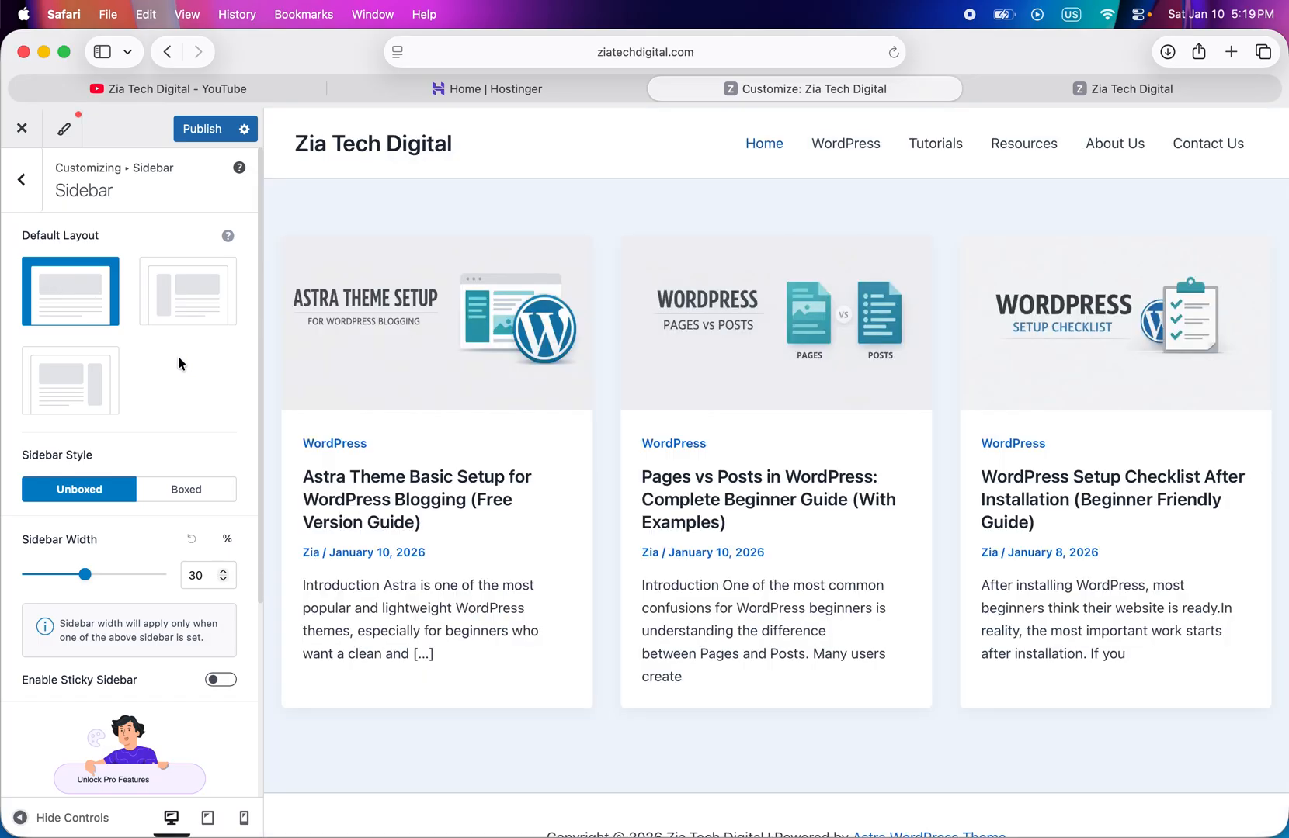
- Try the right sidebar at 37% width, then reset the width and restore the No Sidebar layout
scroll(178, 356, down, 5)
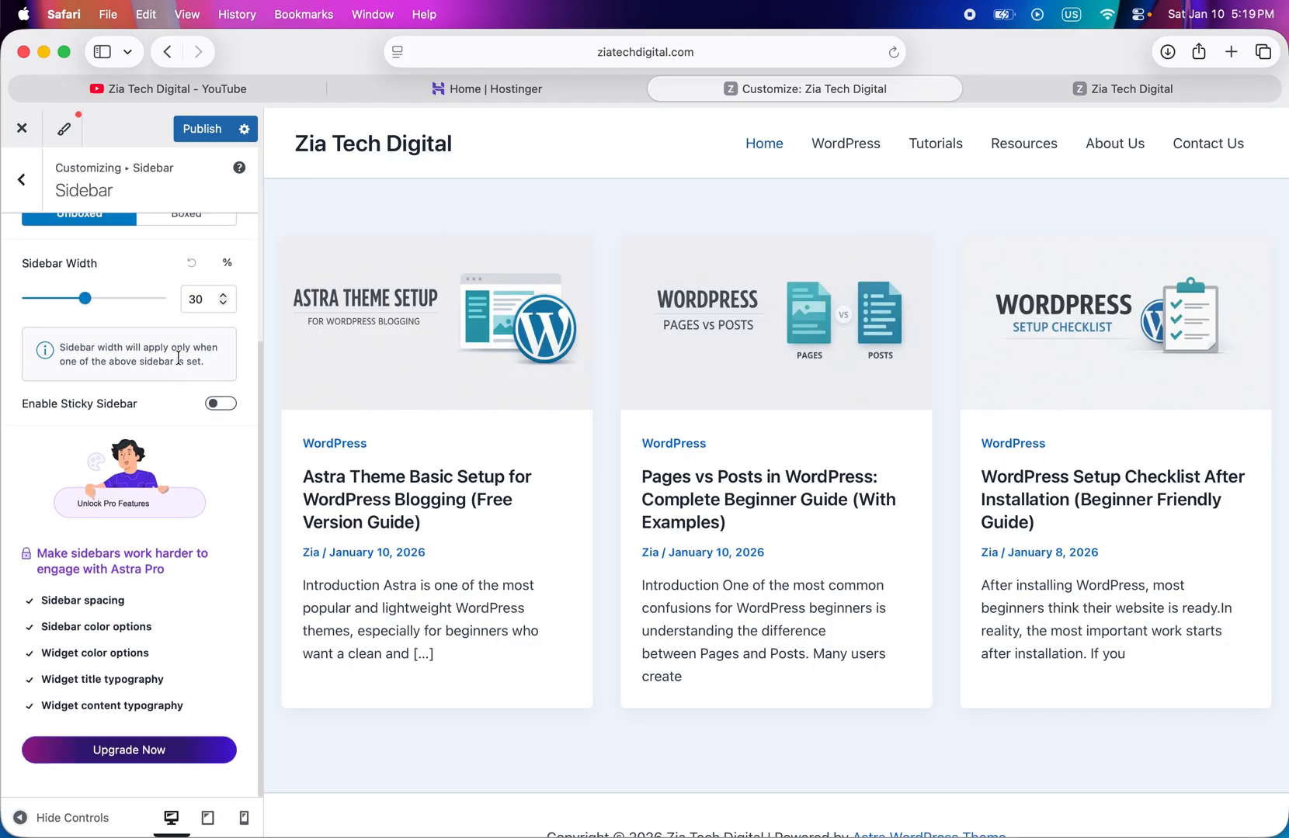
scroll(179, 357, up, 5)
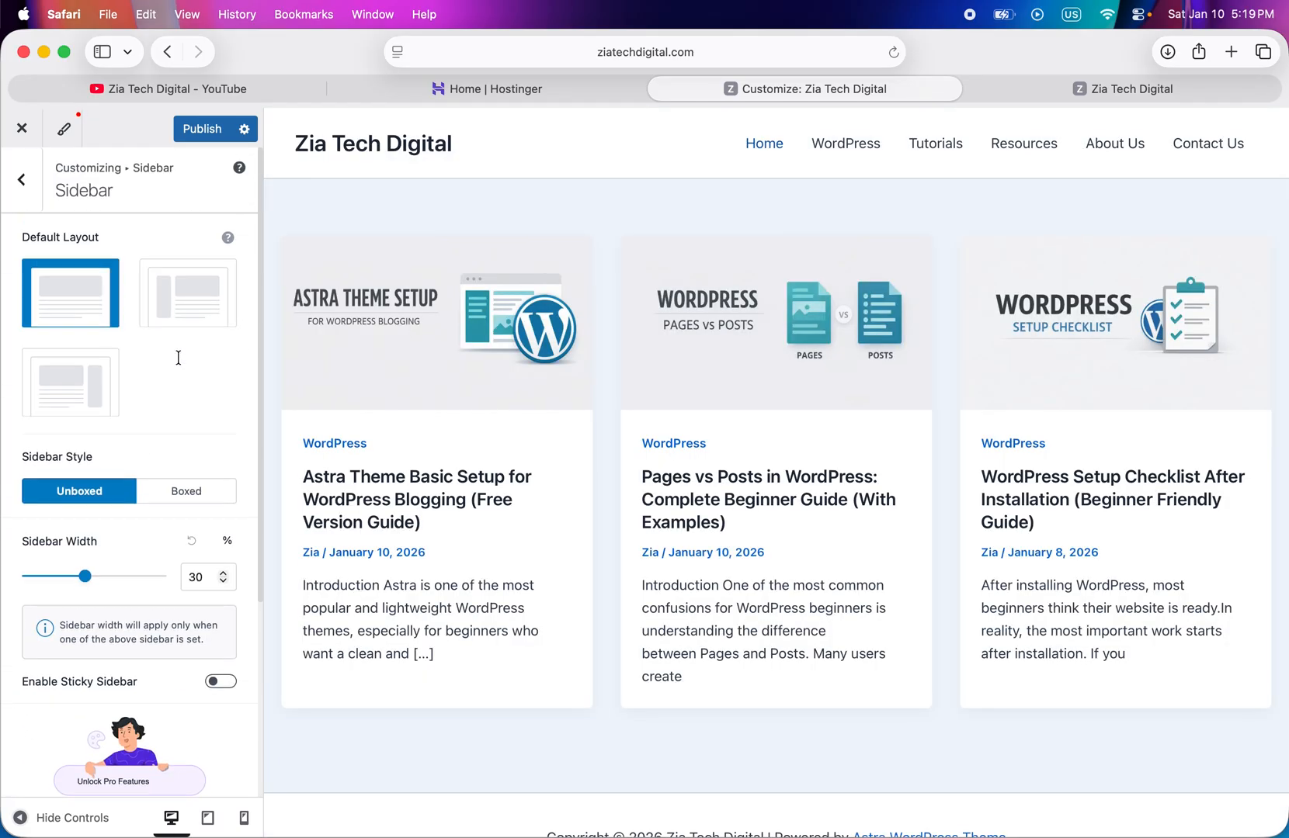
click(92, 384)
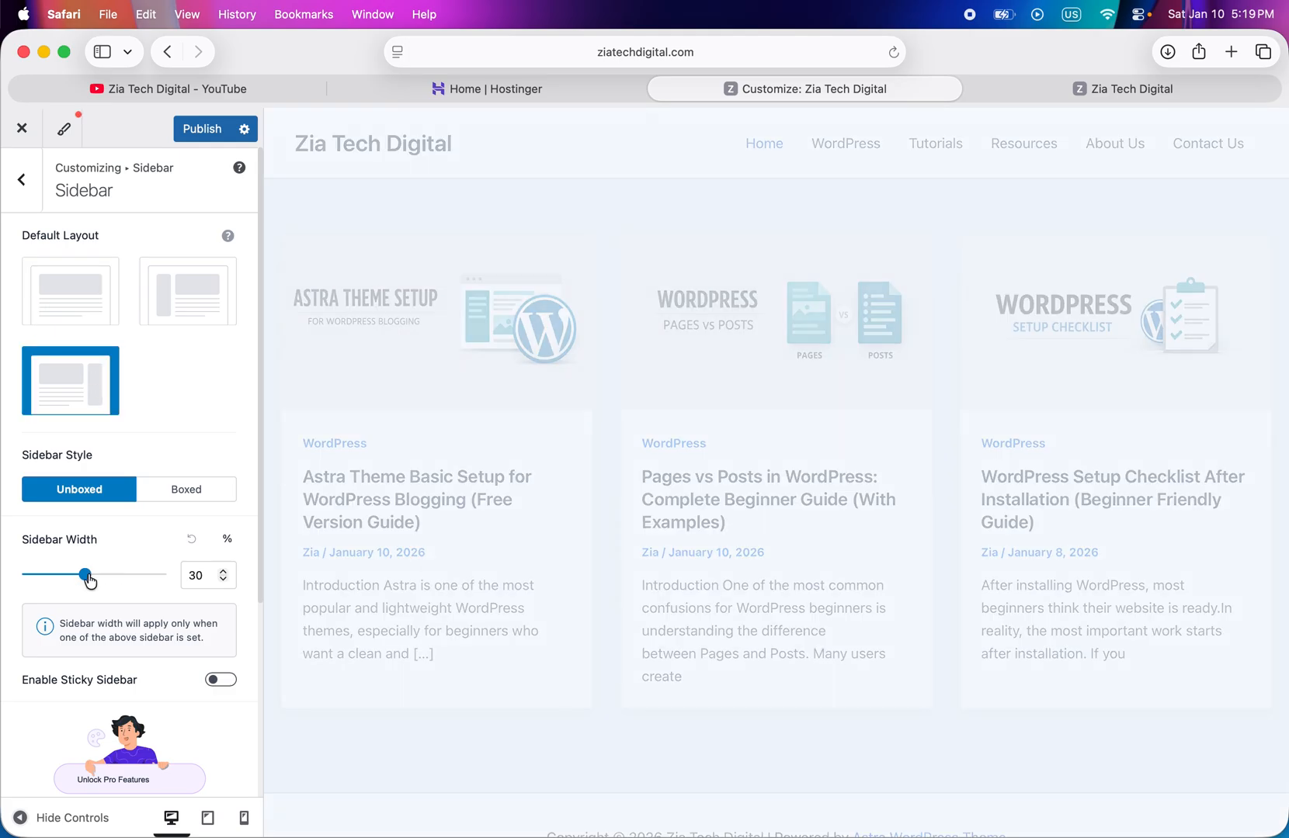
mouse_move(90, 580)
mouse_down()
mouse_move(23, 576)
mouse_move(165, 589)
mouse_move(111, 590)
mouse_up()
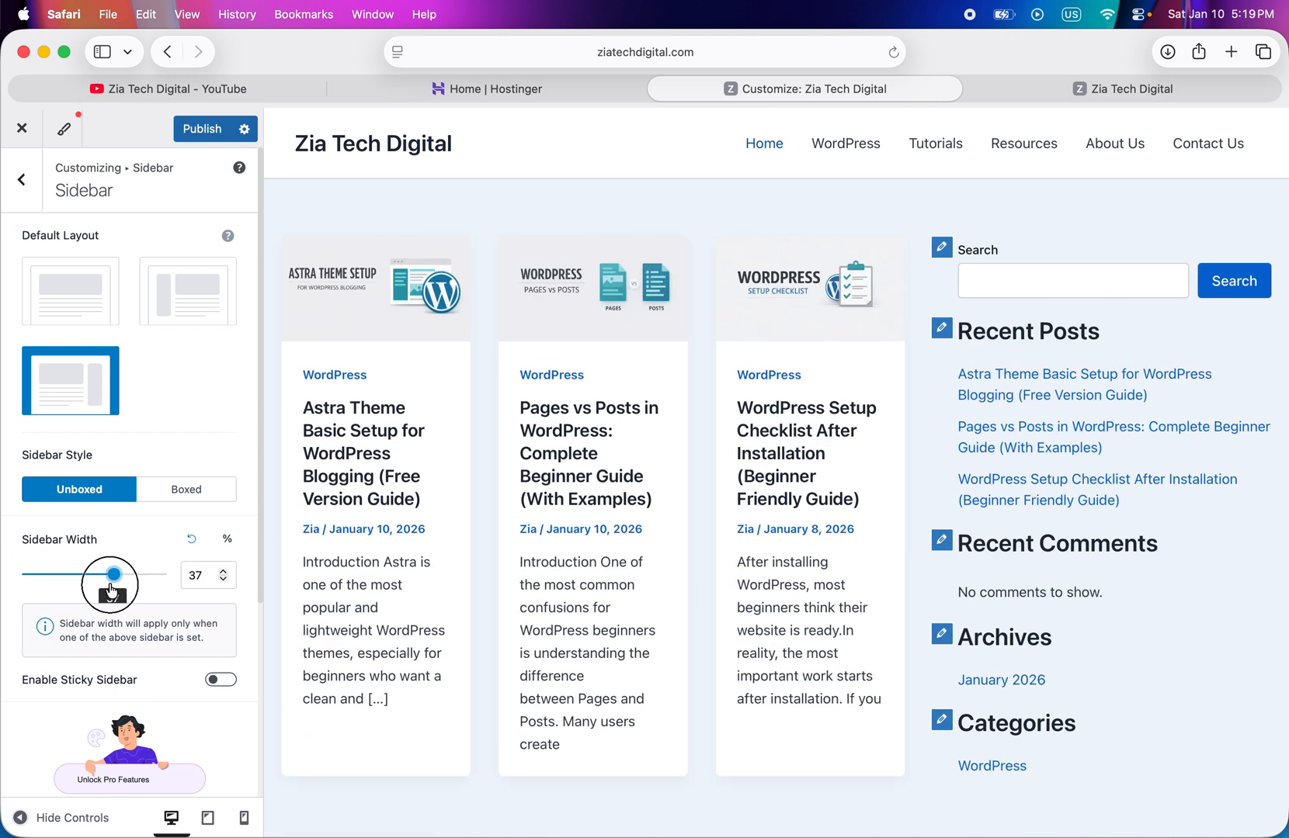
click(191, 539)
click(65, 297)
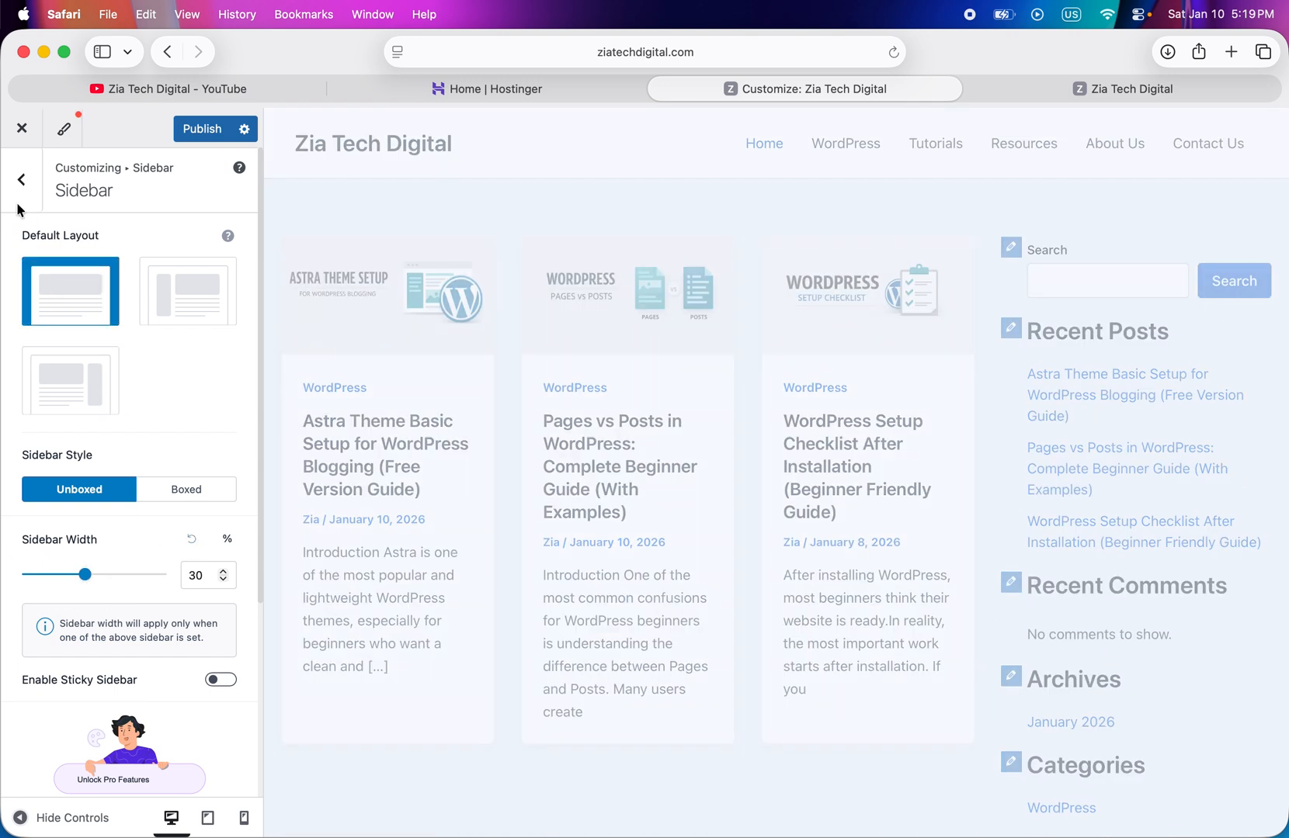
click(23, 186)
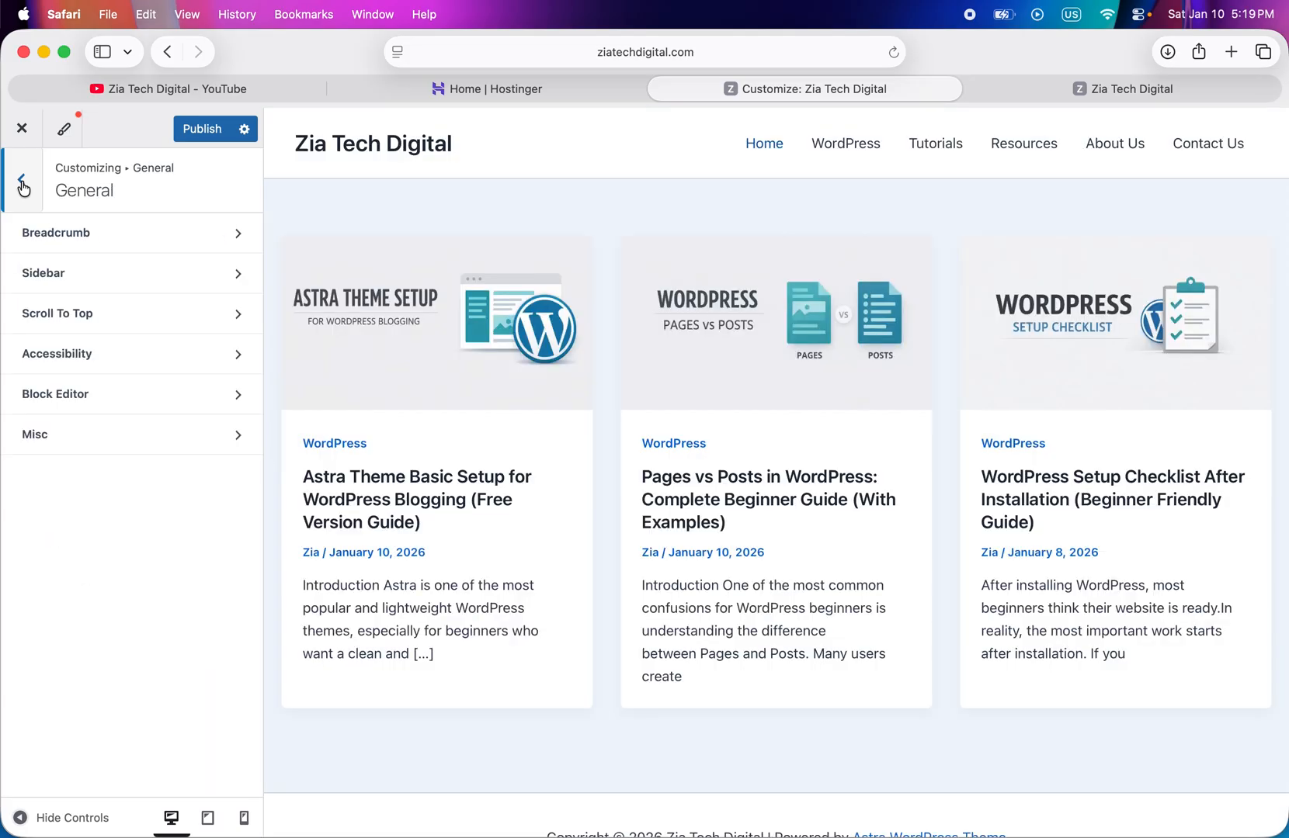
- Examine the general Scroll To Top and Accessibility settings
click(117, 329)
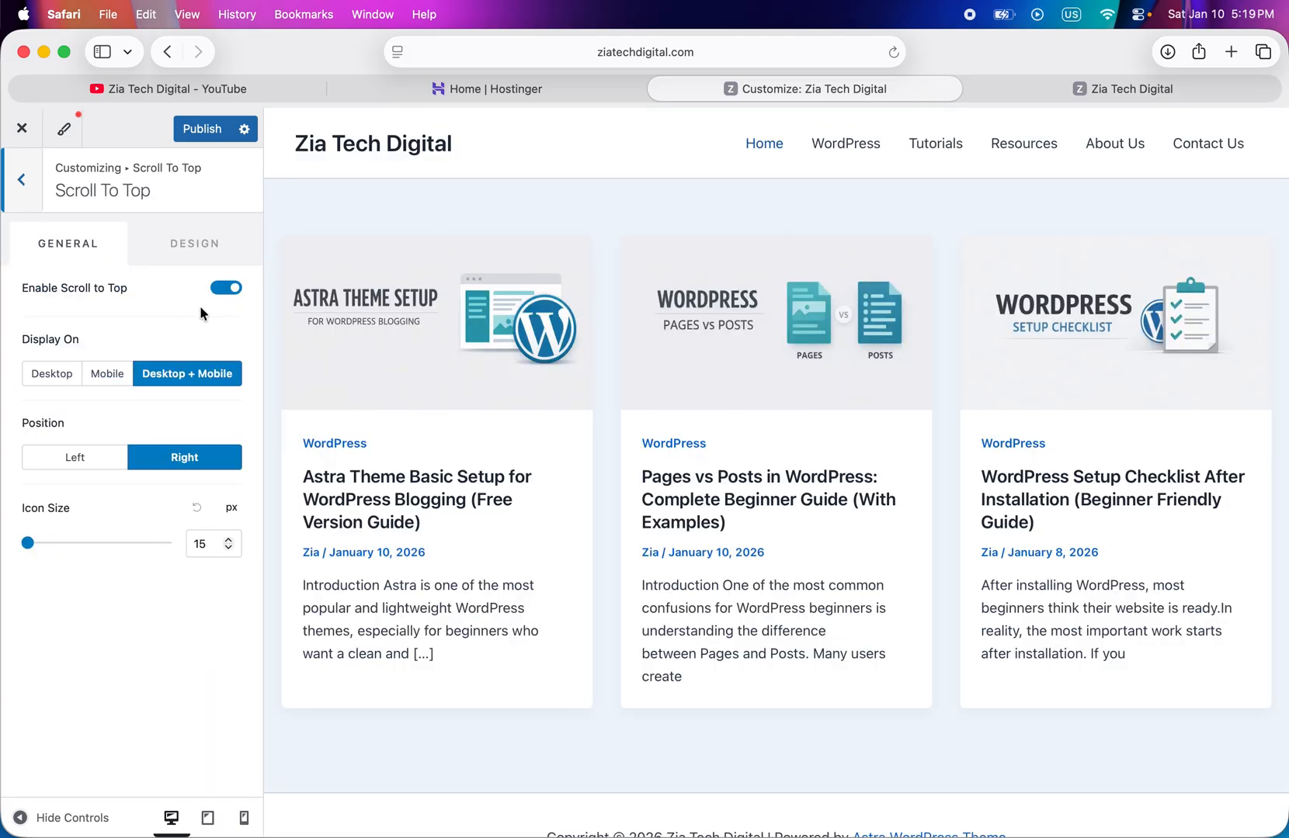
scroll(597, 436, down, 2)
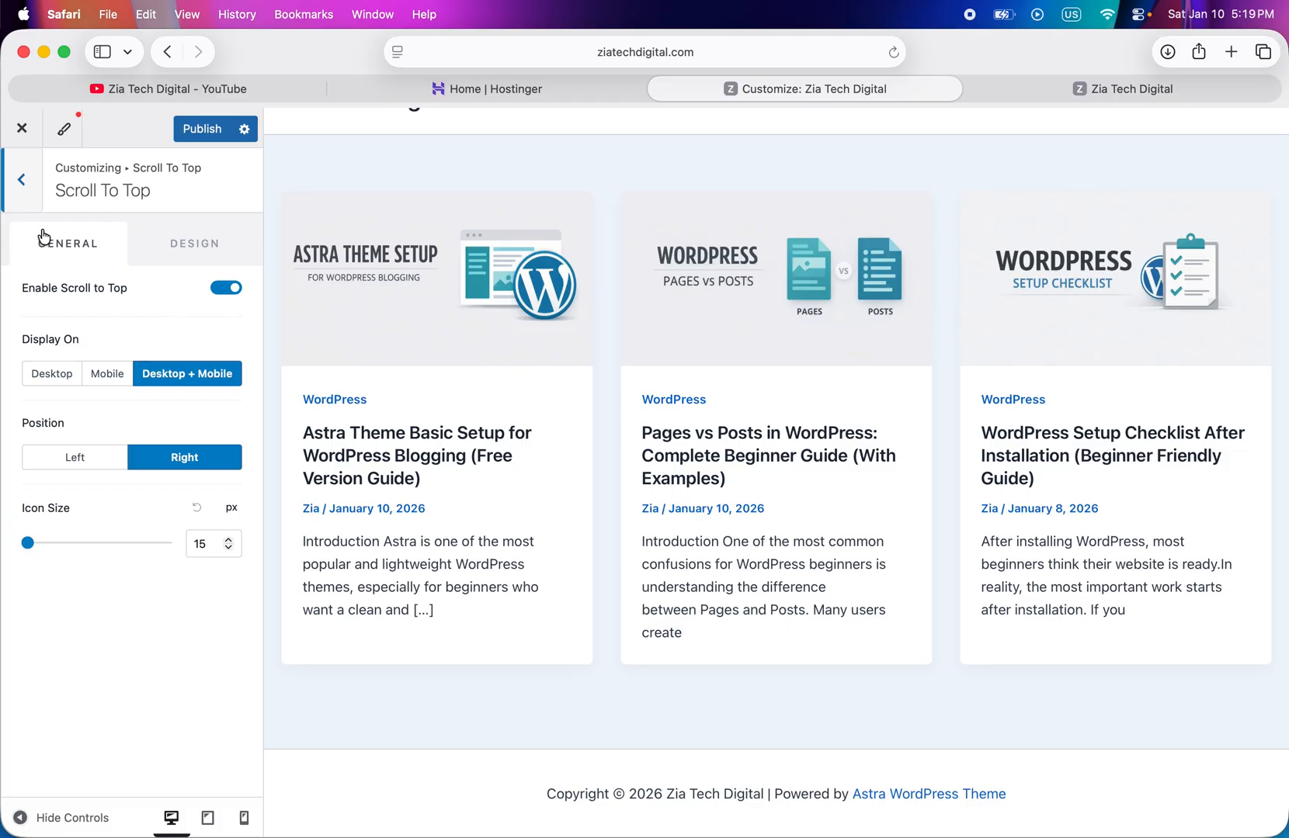
click(27, 196)
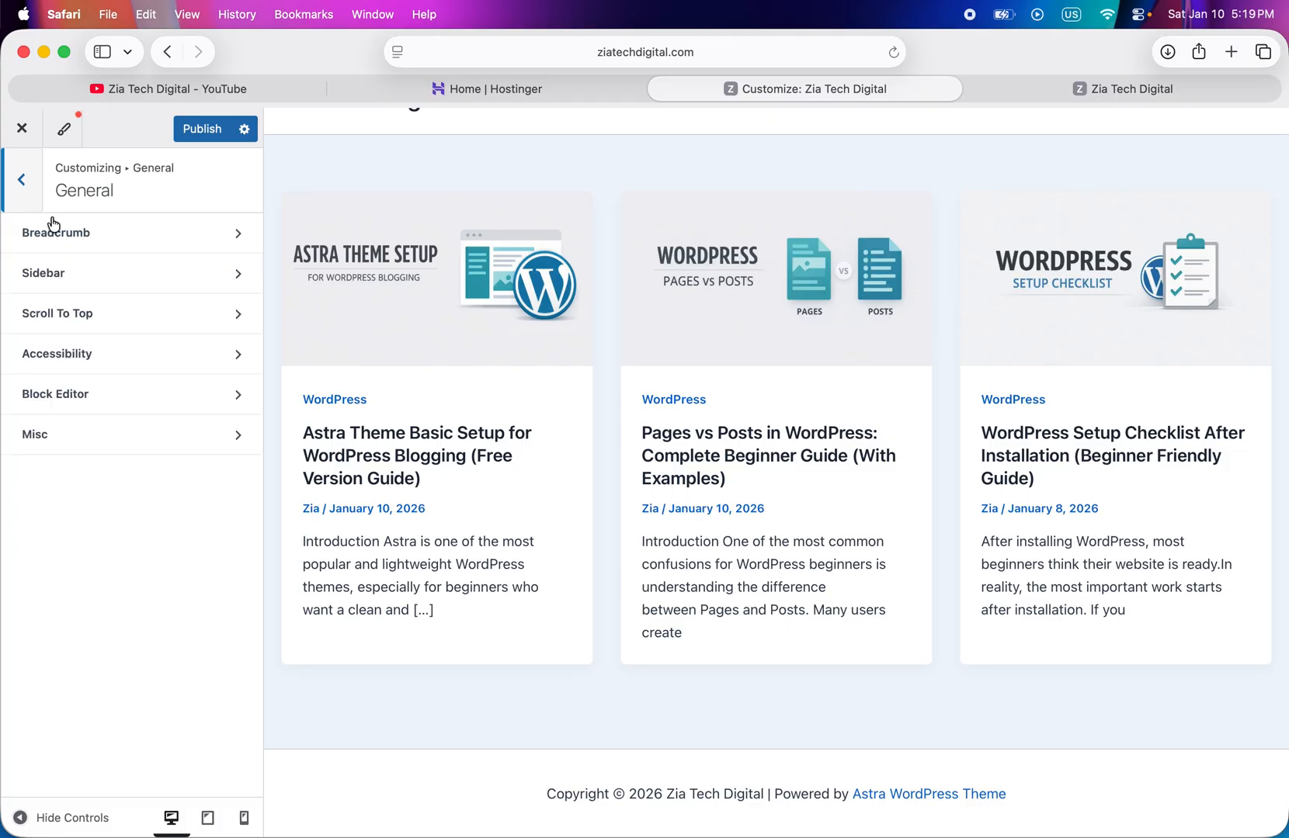
click(118, 369)
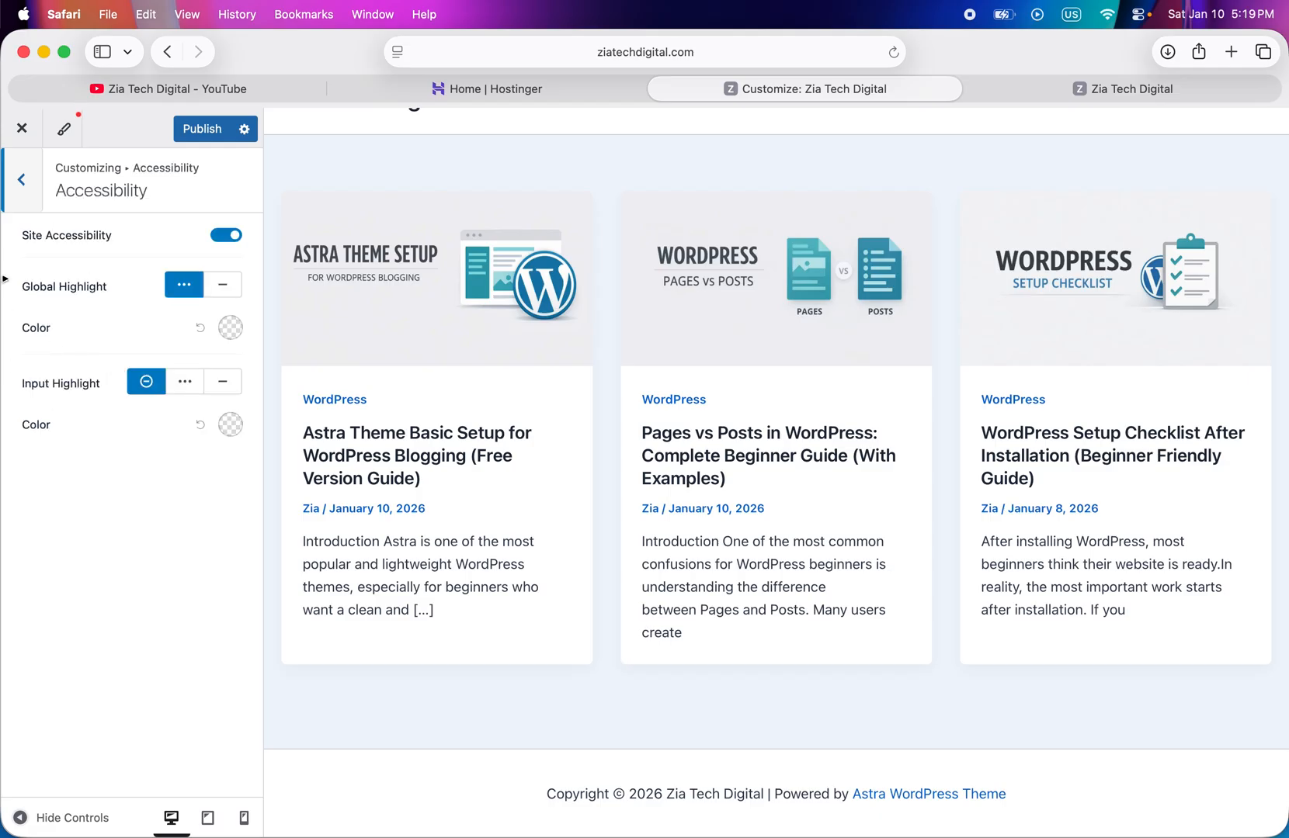
click(23, 195)
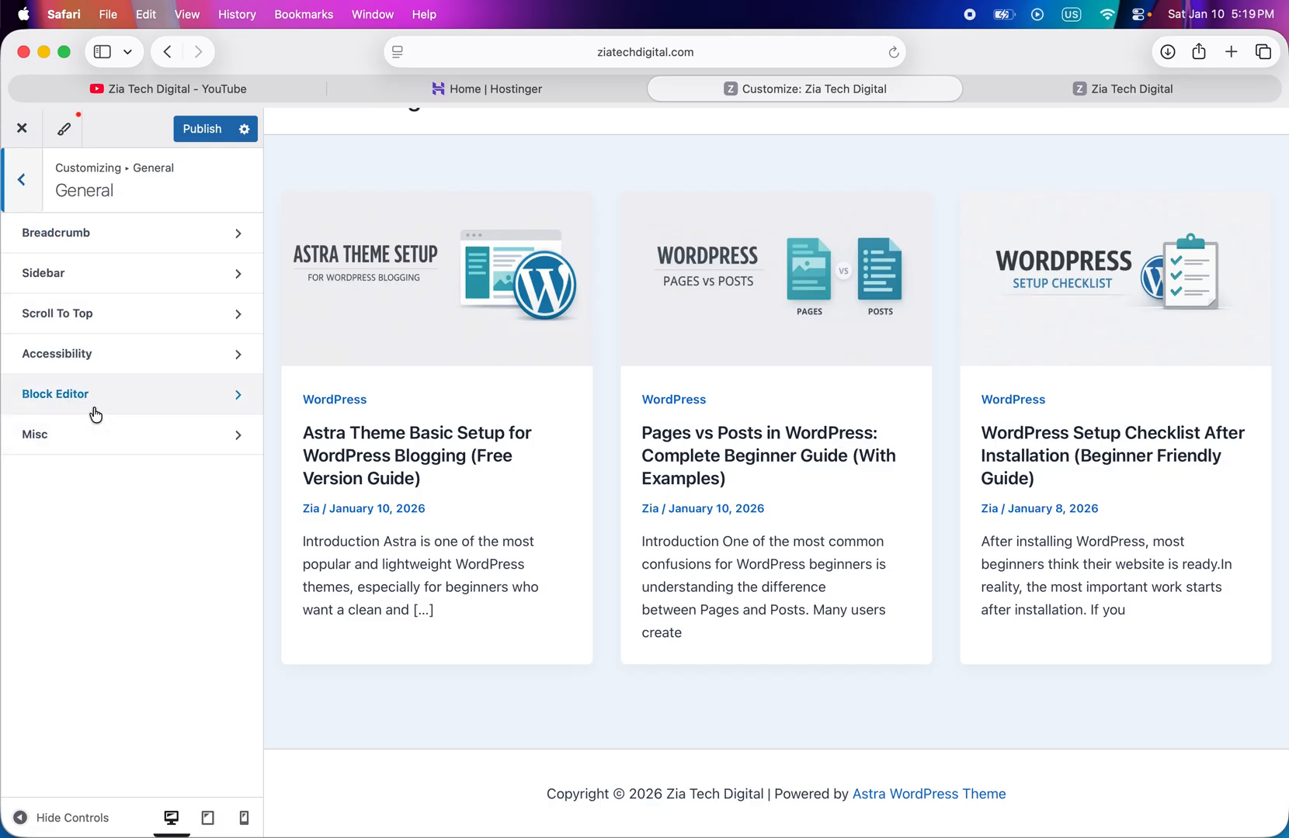
click(22, 180)
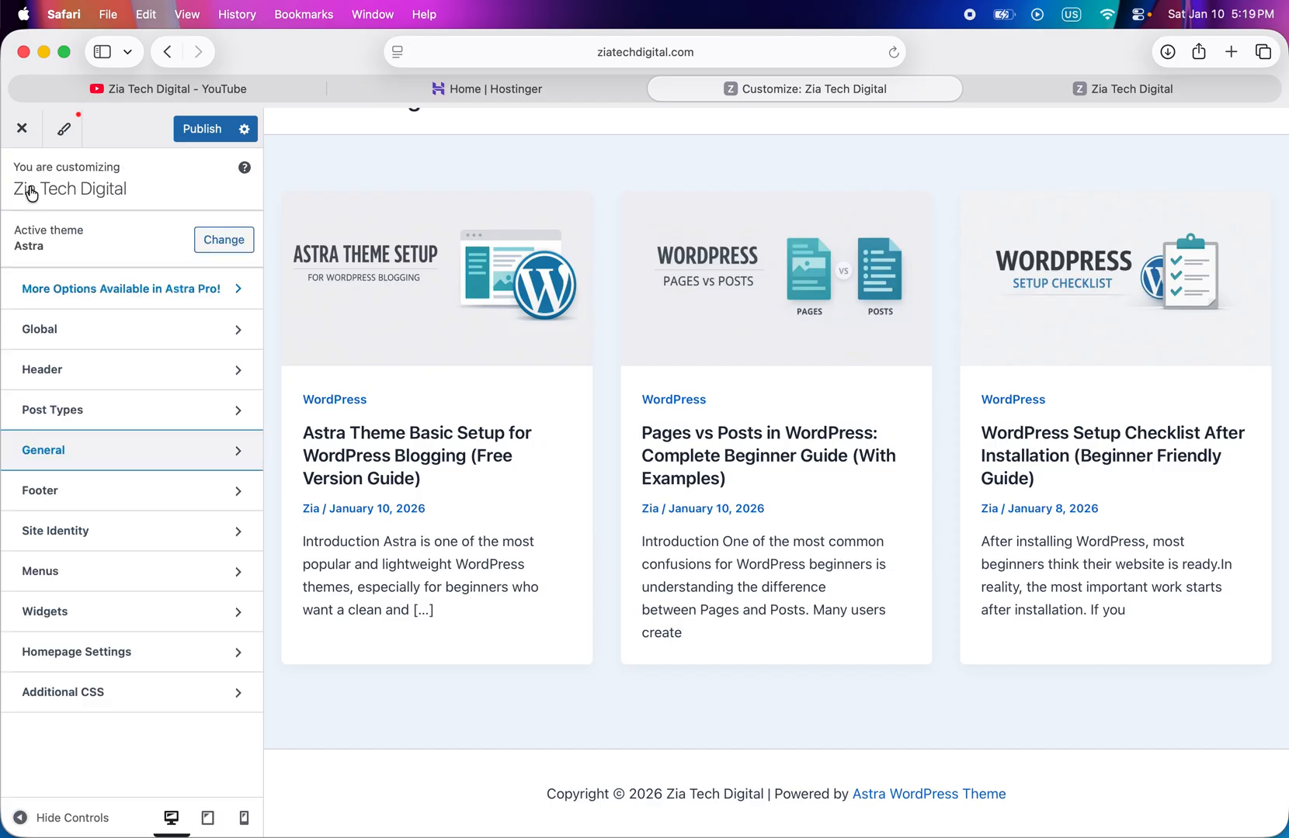
- Set the Above Footer row to one column, add the Footer Menu element to it, and publish
click(121, 500)
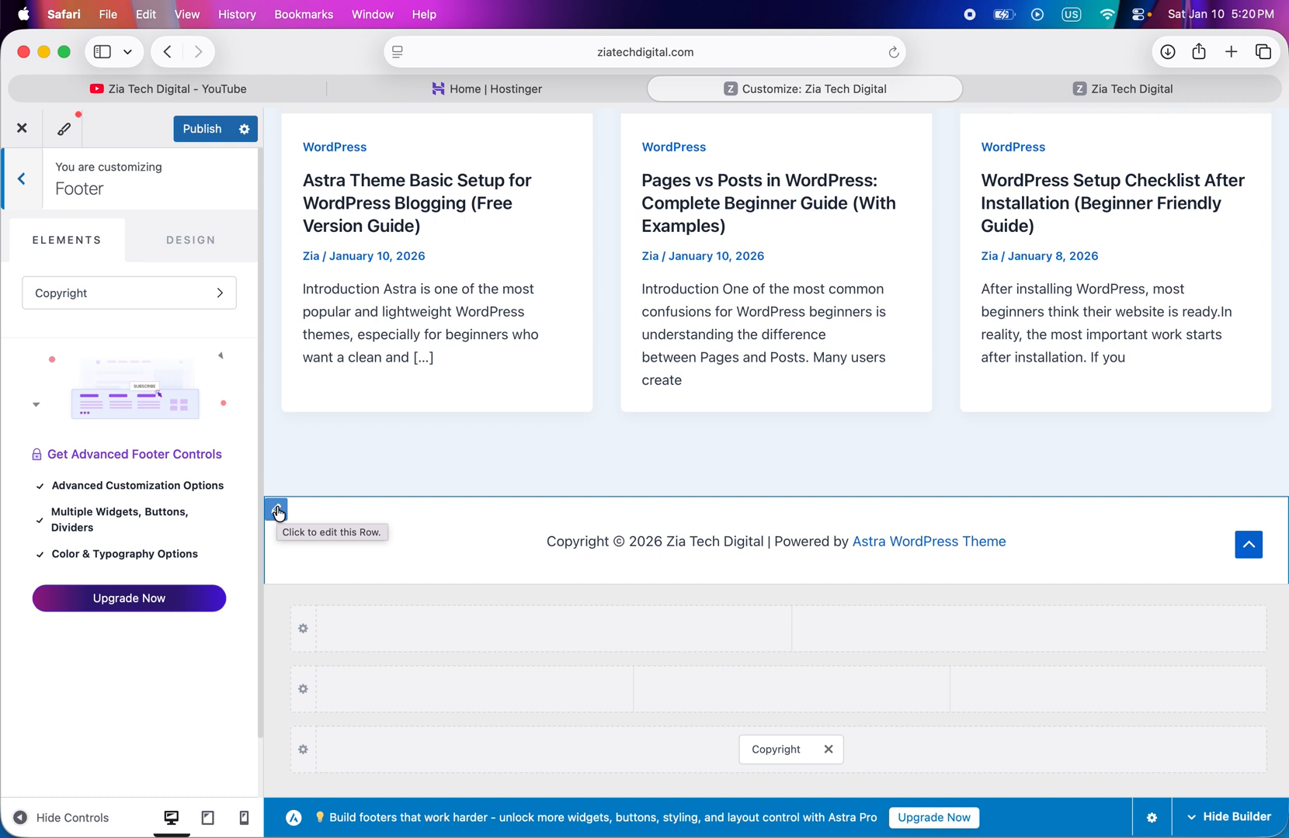
click(277, 511)
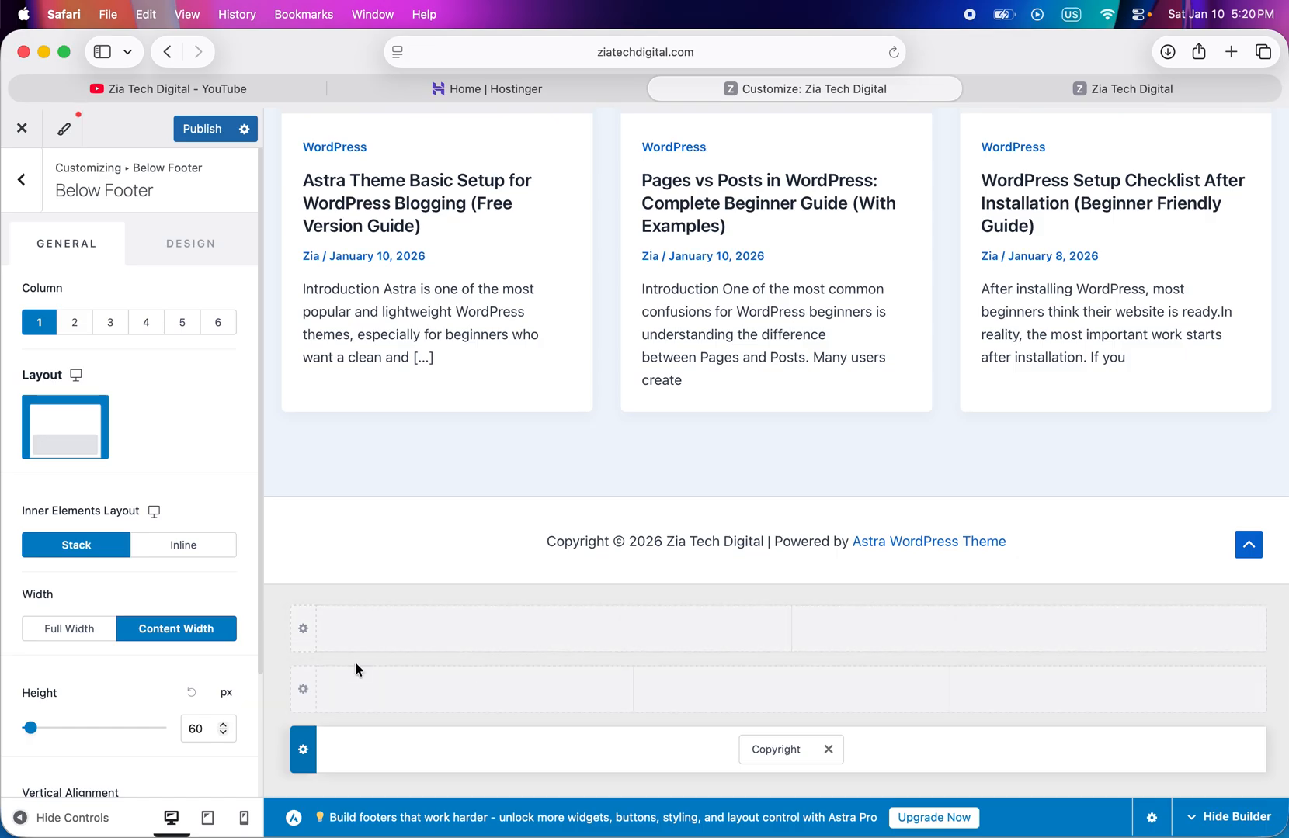
click(303, 632)
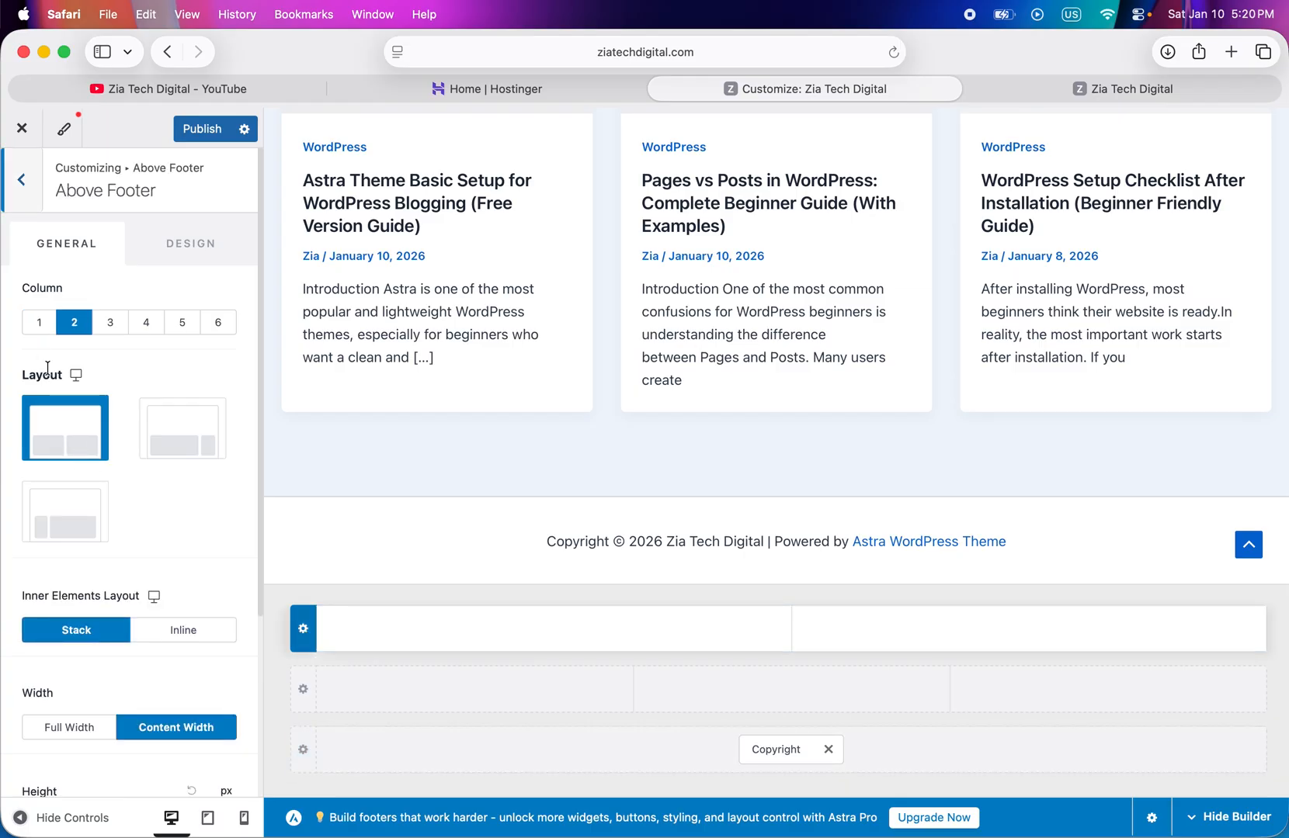
click(37, 323)
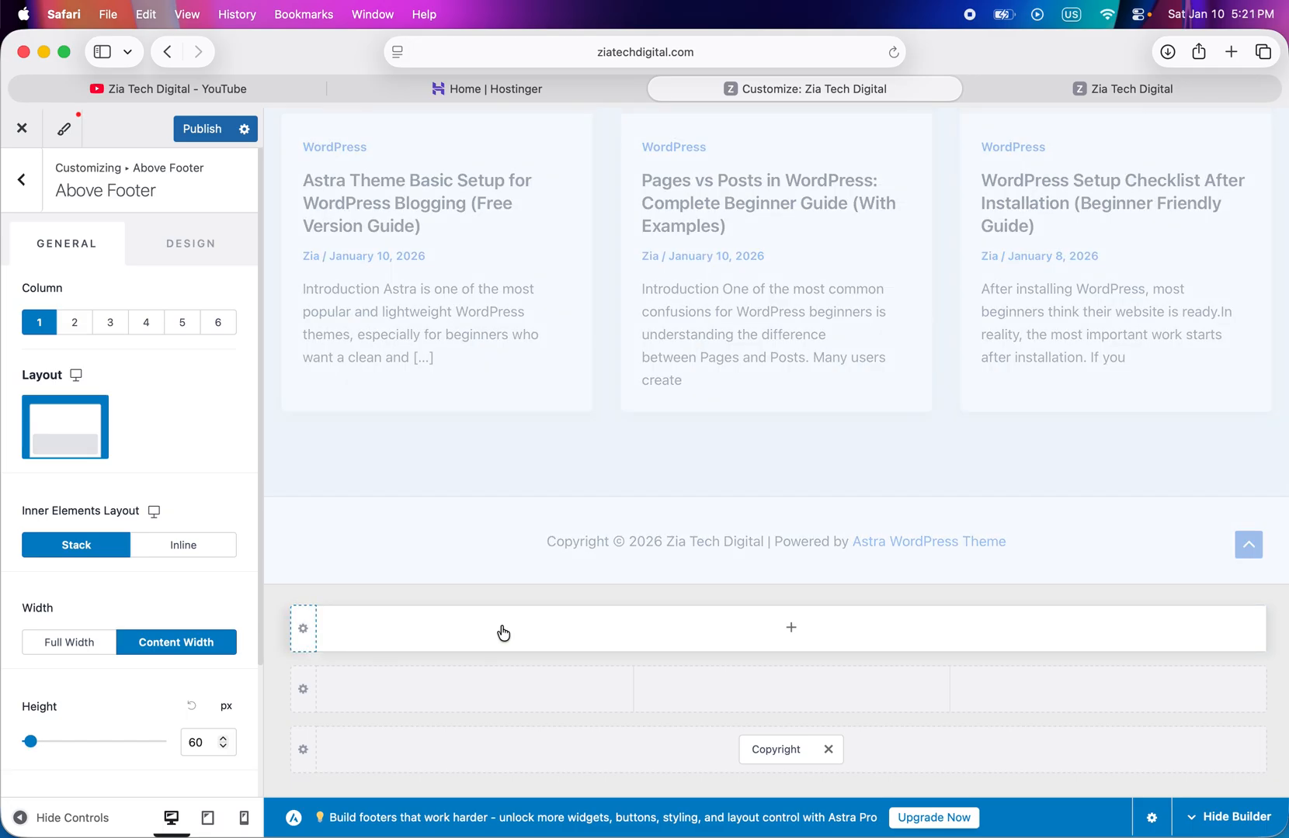
click(791, 628)
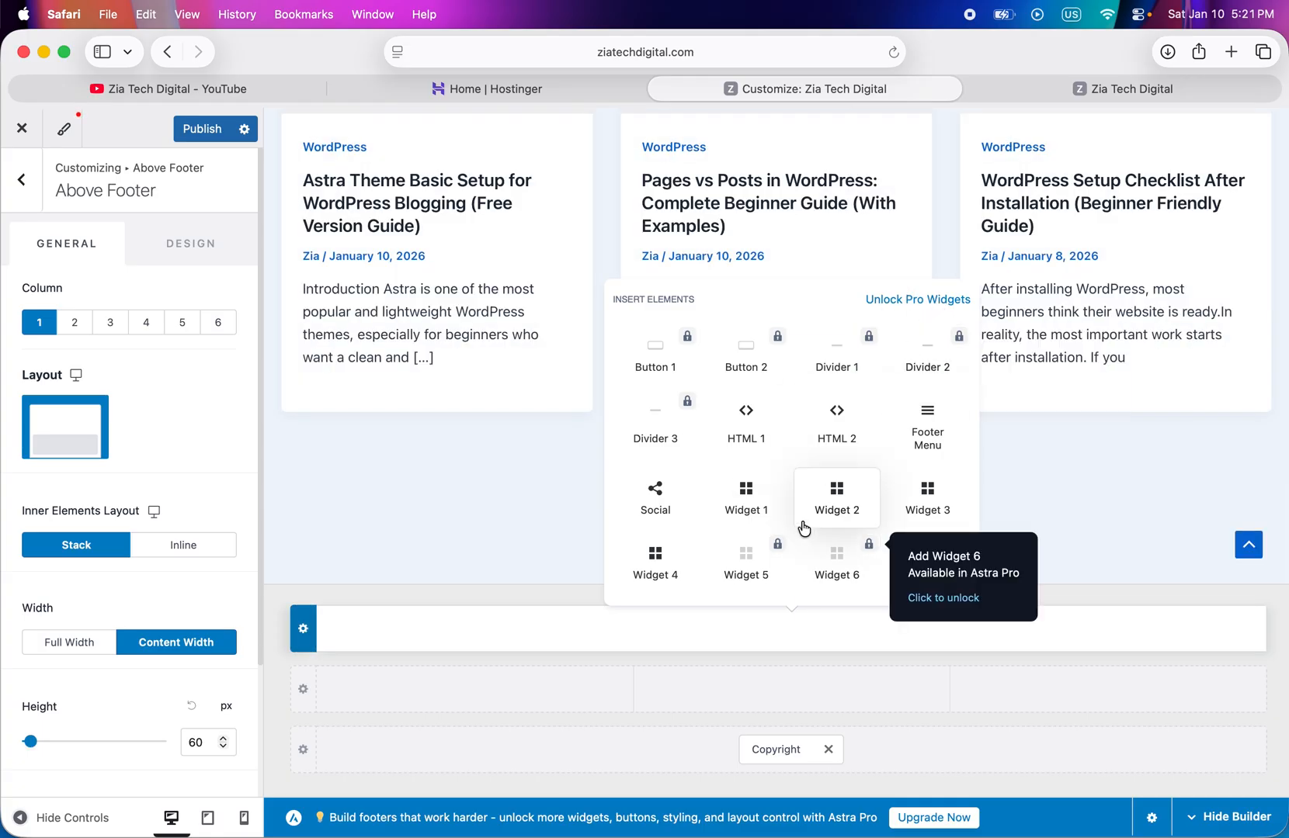
click(927, 437)
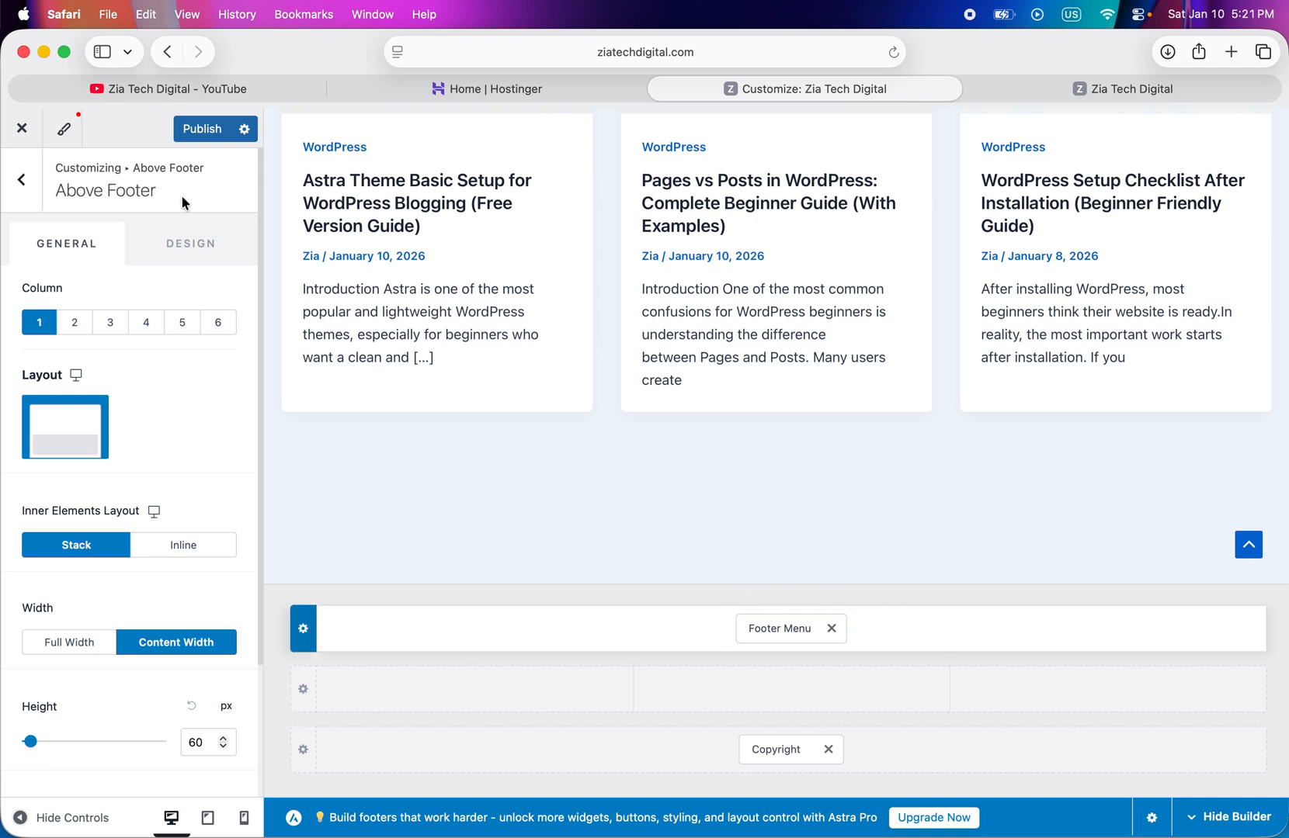
click(221, 130)
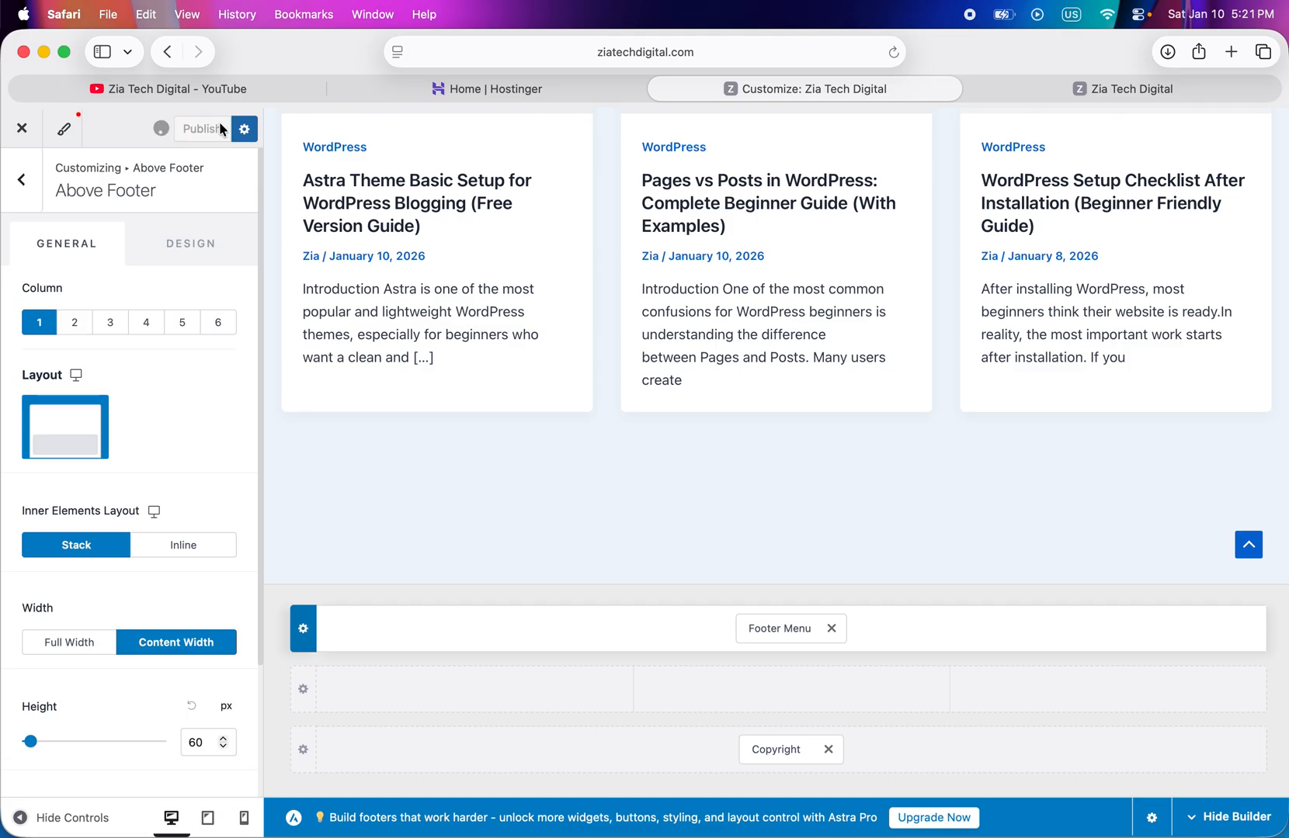
- Reload the live site and check the footer area beneath the posts
click(1123, 89)
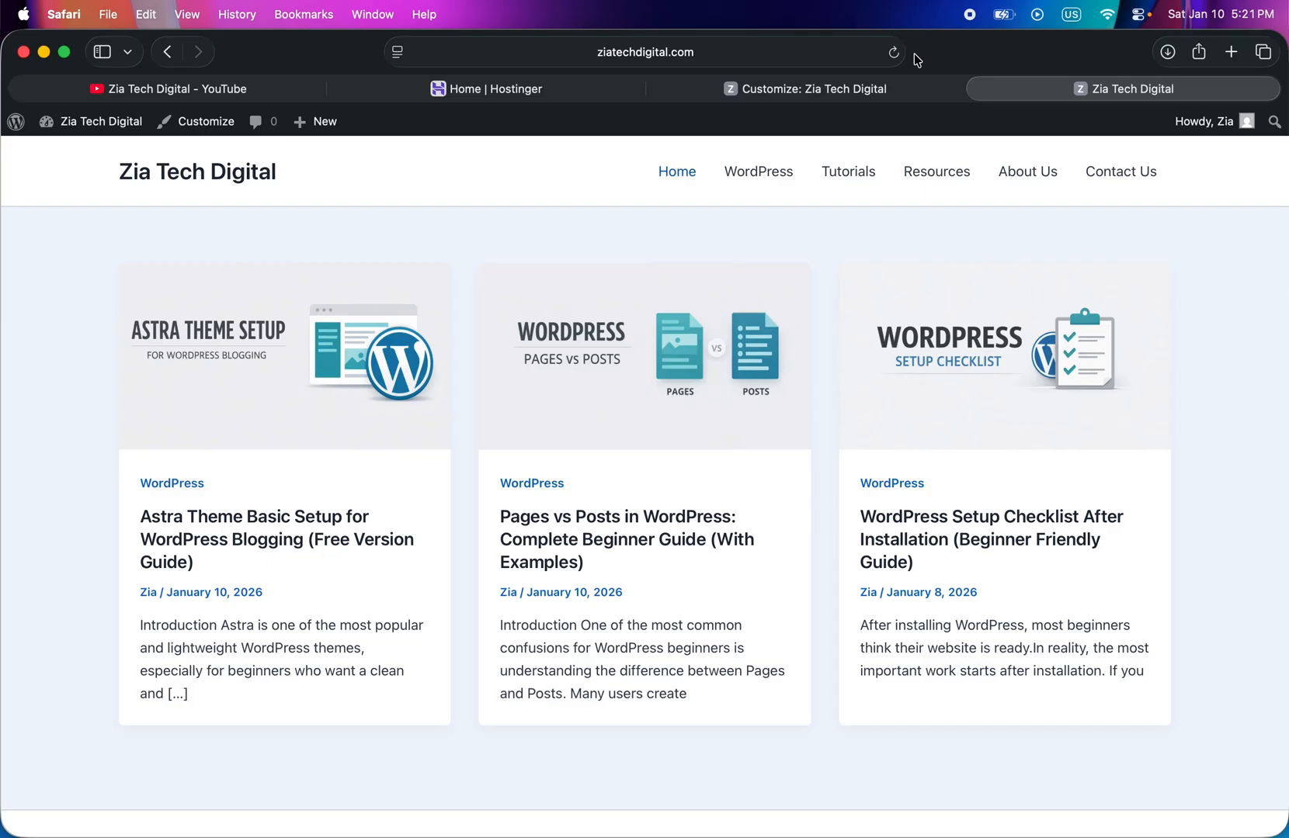
click(895, 53)
scroll(798, 361, down, 4)
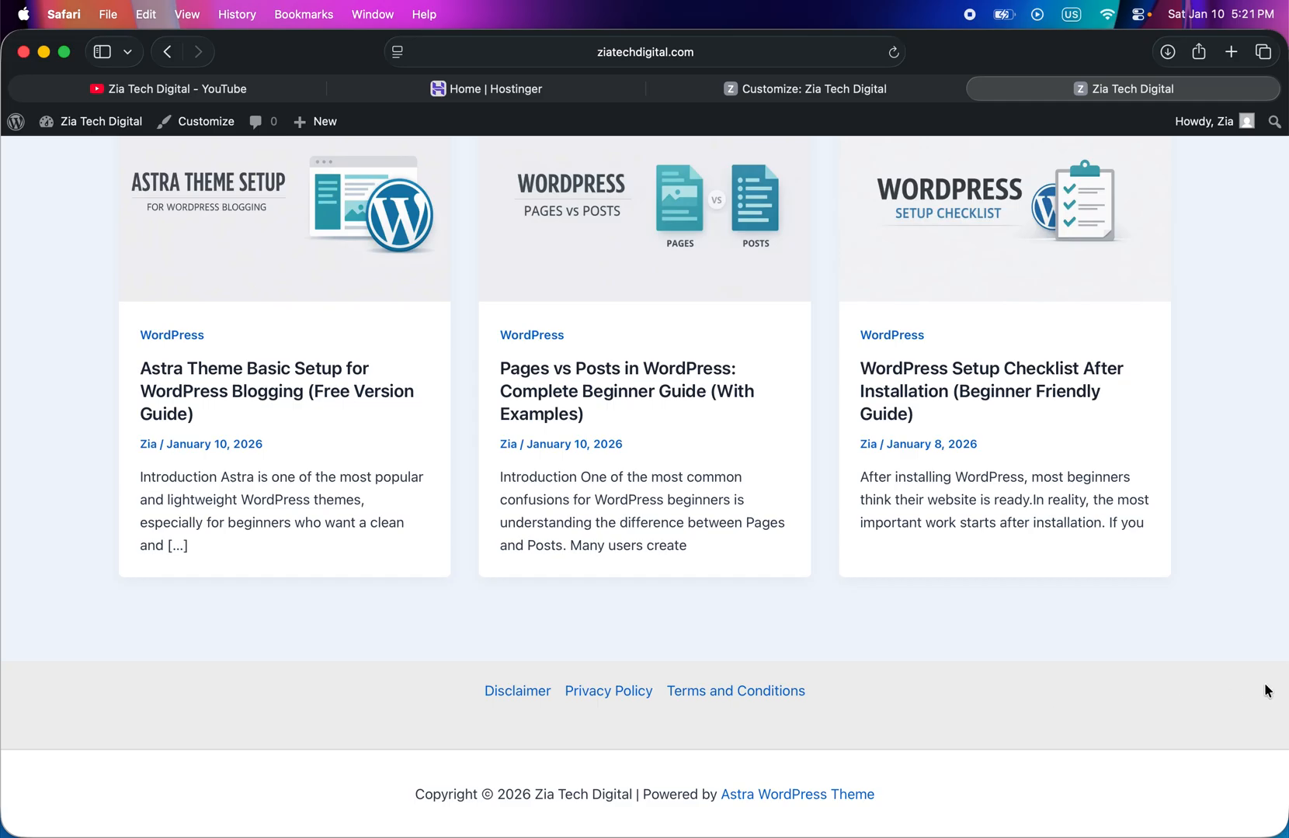
- In the customizer, change the Above Footer row to two columns with the equal-width layout
click(807, 87)
click(303, 632)
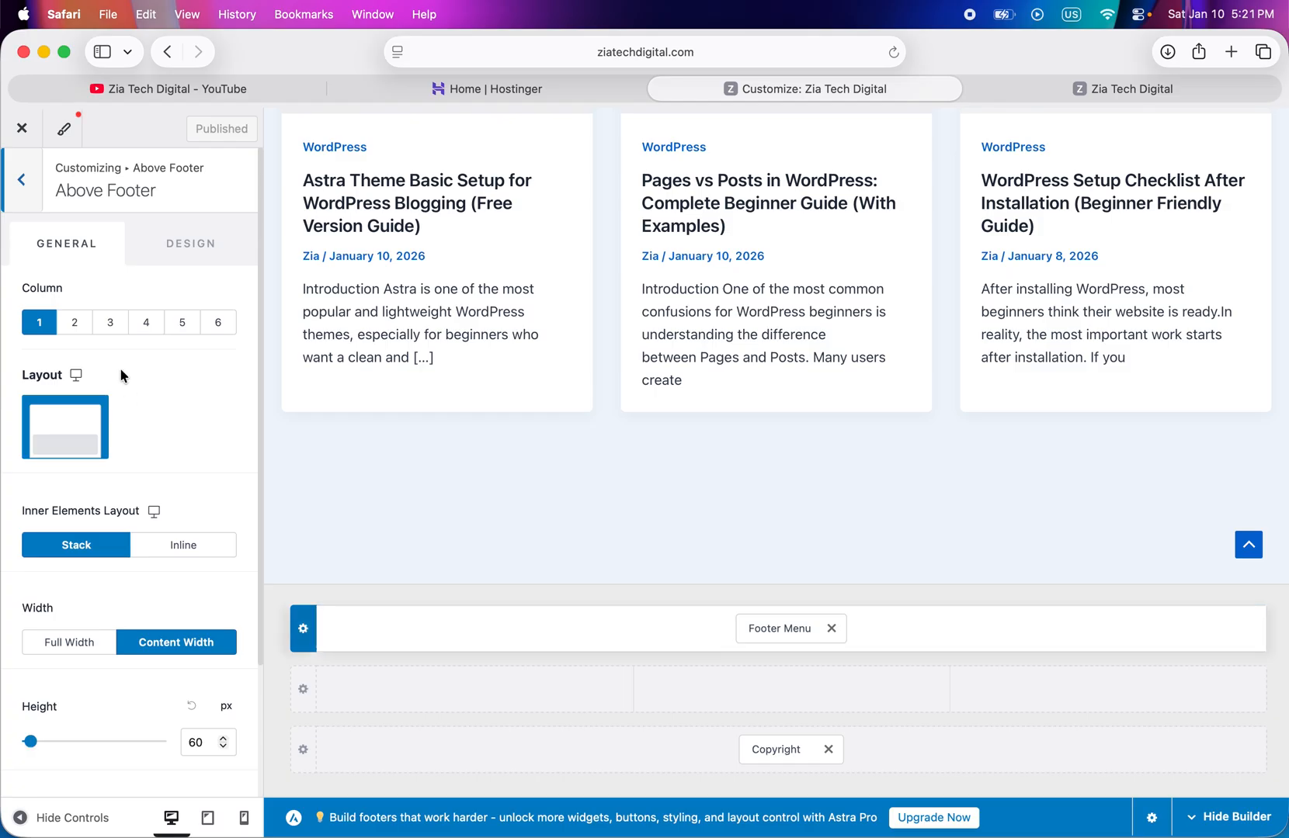
click(75, 329)
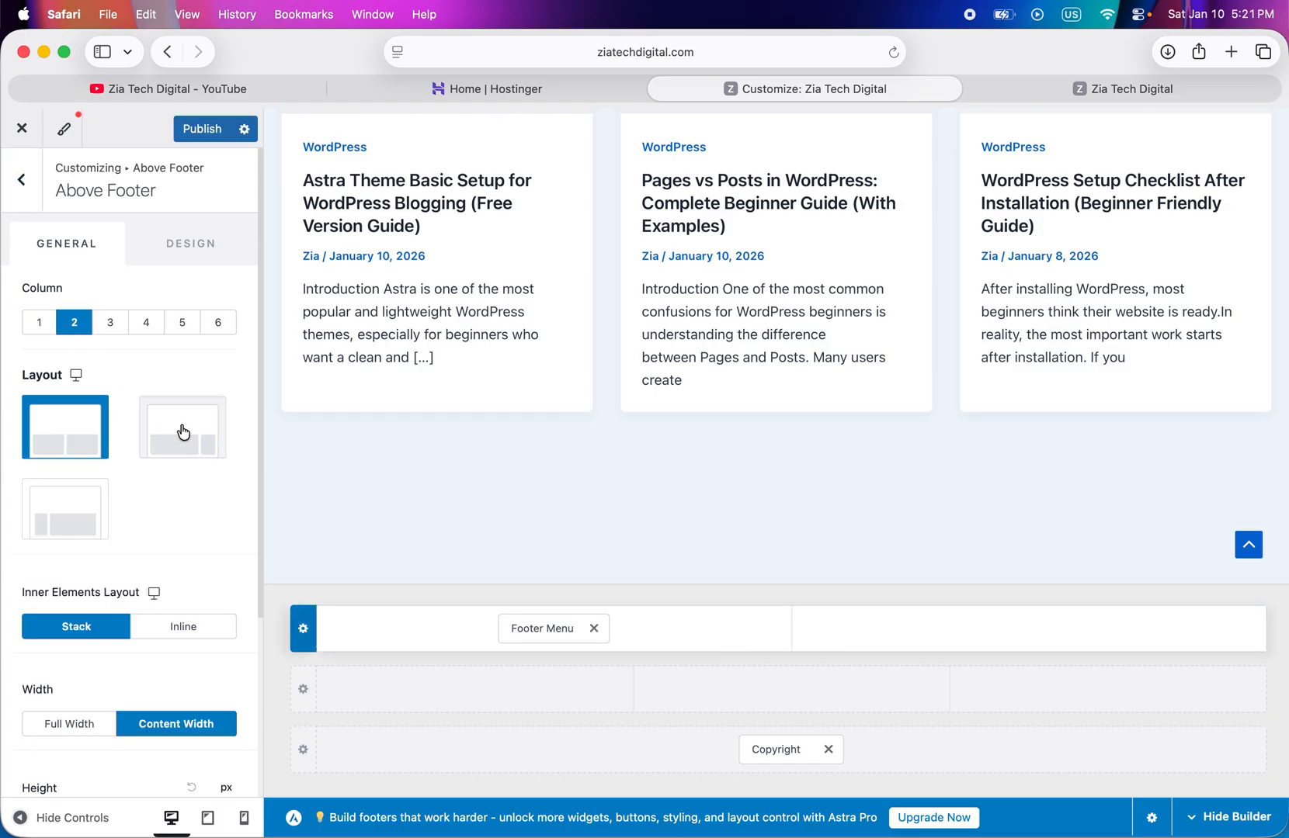
click(82, 512)
click(70, 457)
- Remove the Footer Menu from the Above Footer's first column, insert it in the second column, and publish
click(386, 639)
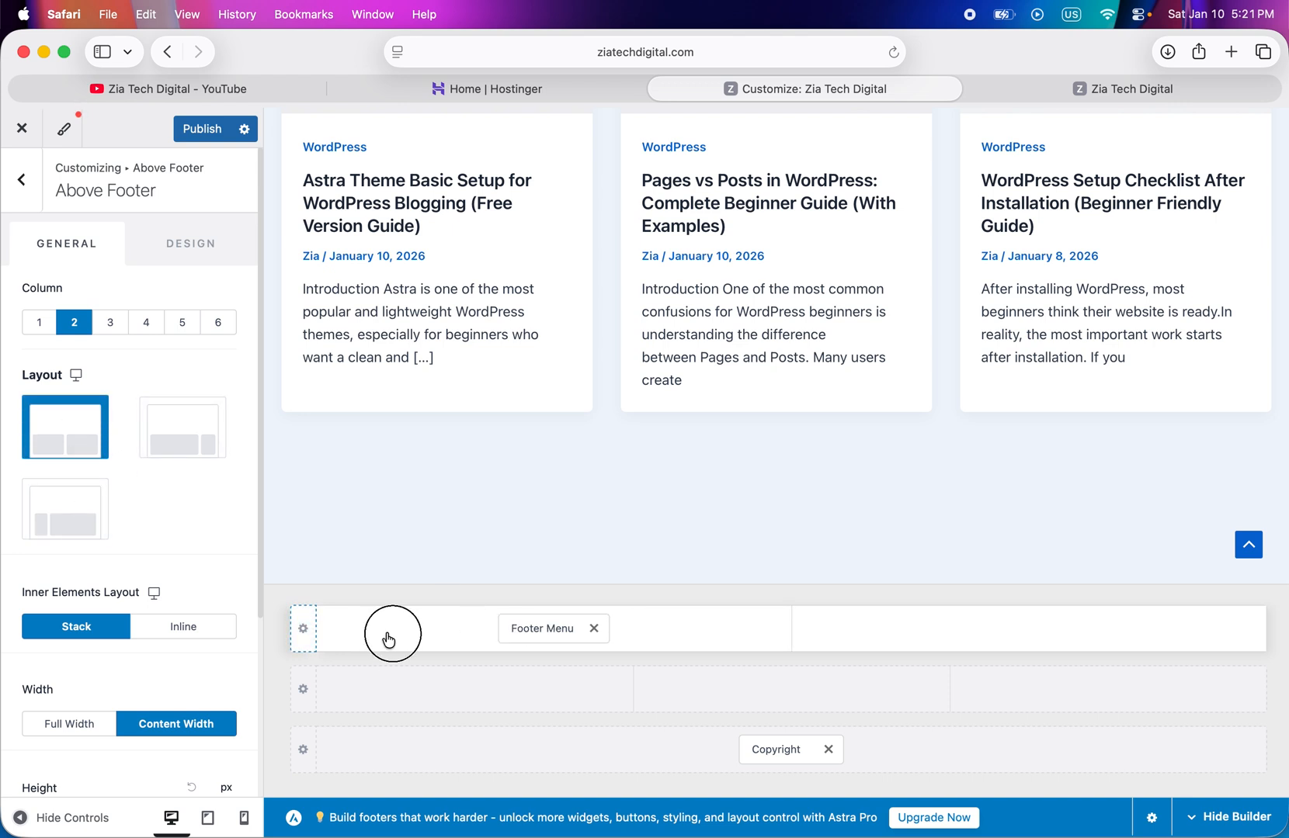
click(592, 627)
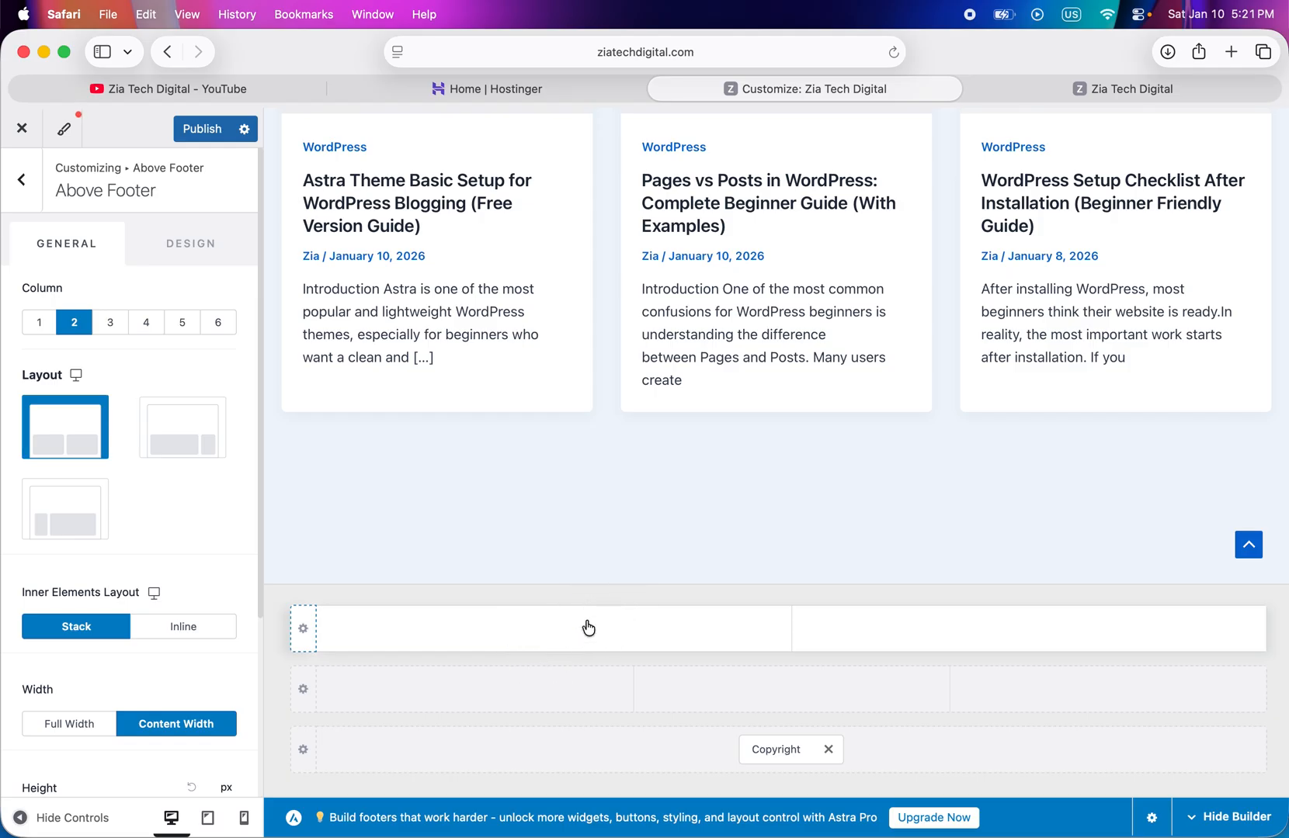
click(923, 621)
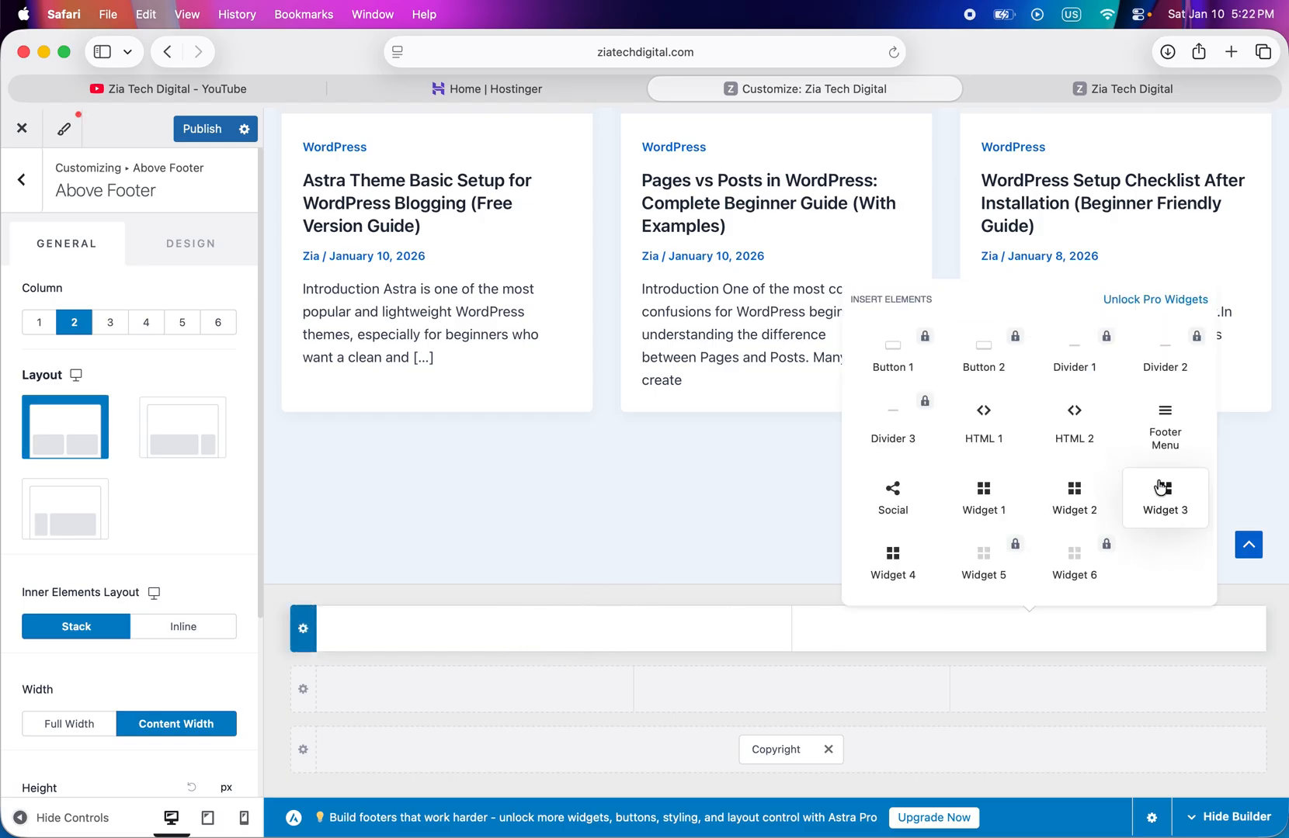
click(1165, 432)
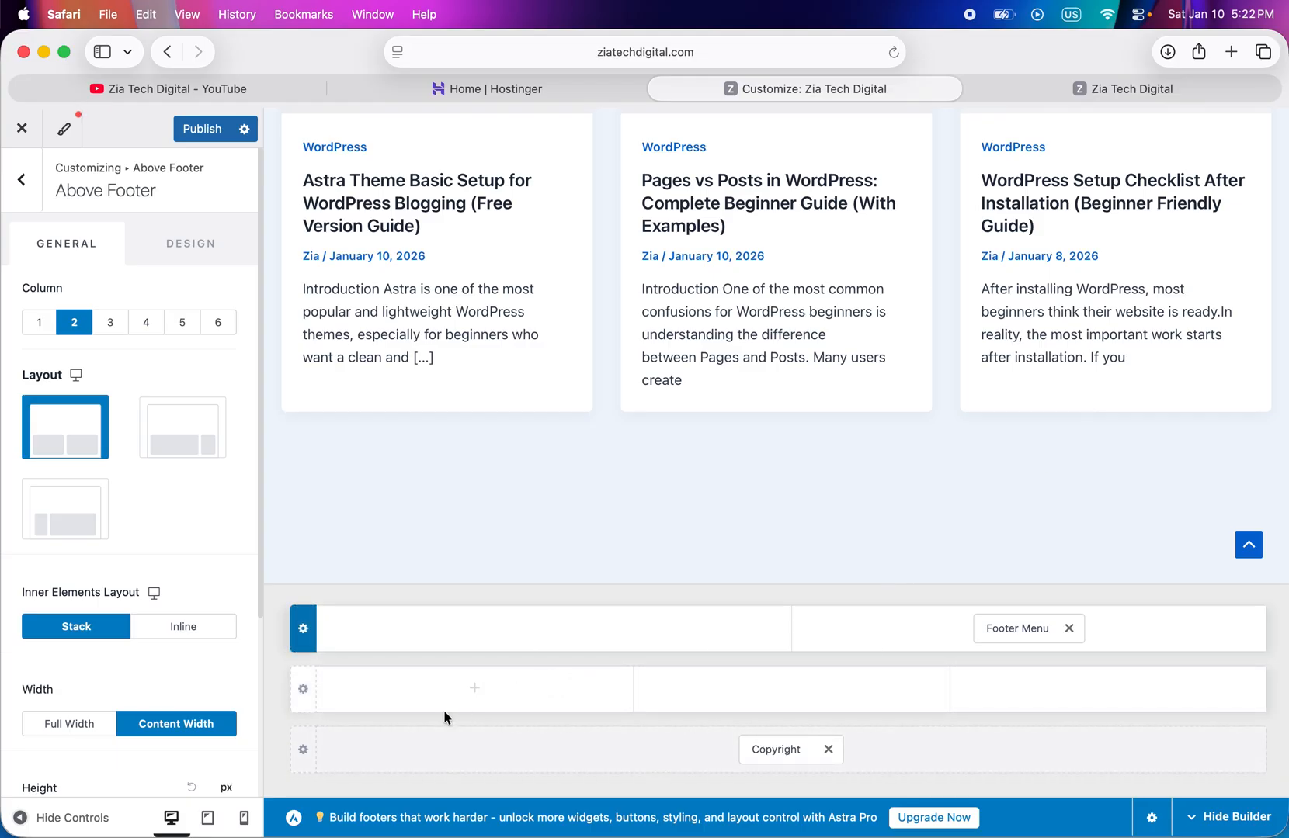
click(211, 129)
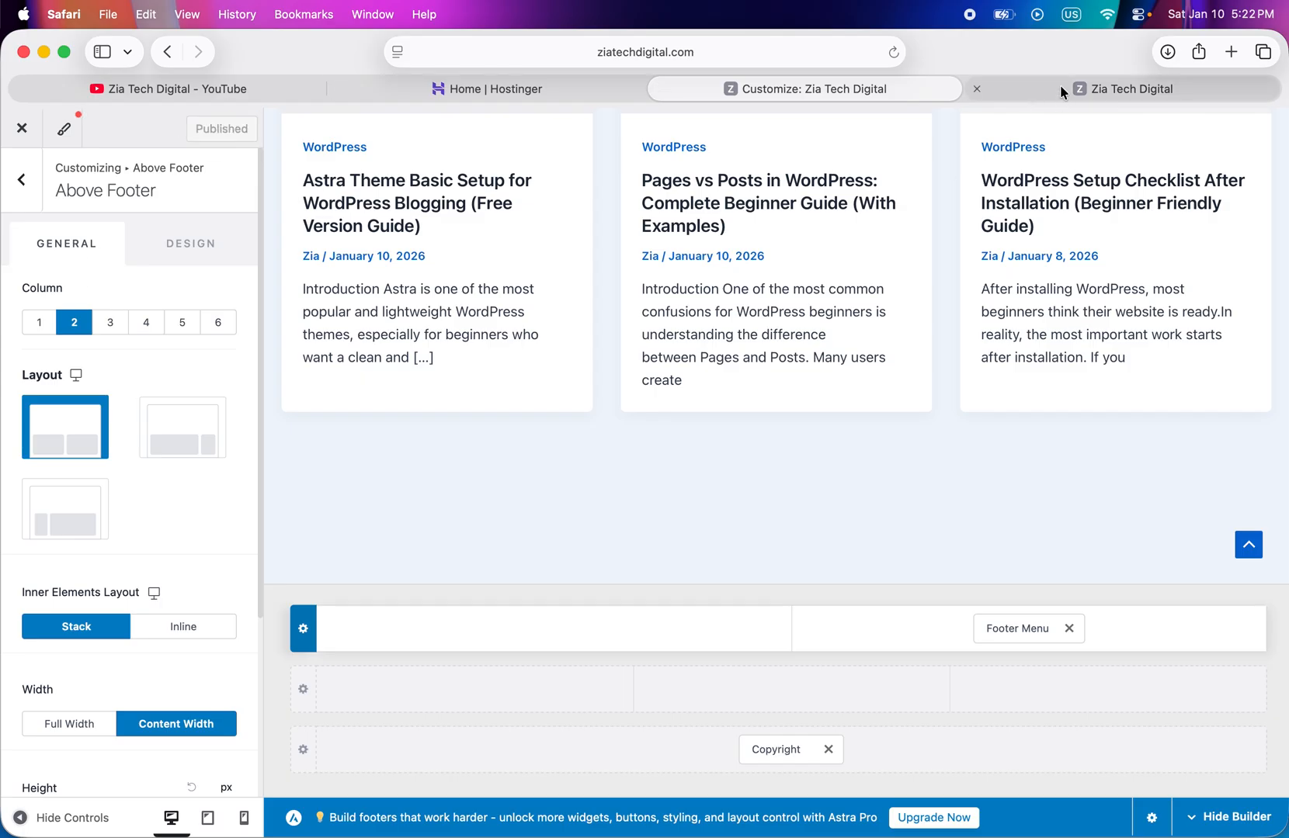
- Reload the live site and check the Footer Menu's placement in the two-column Above Footer row
click(1061, 86)
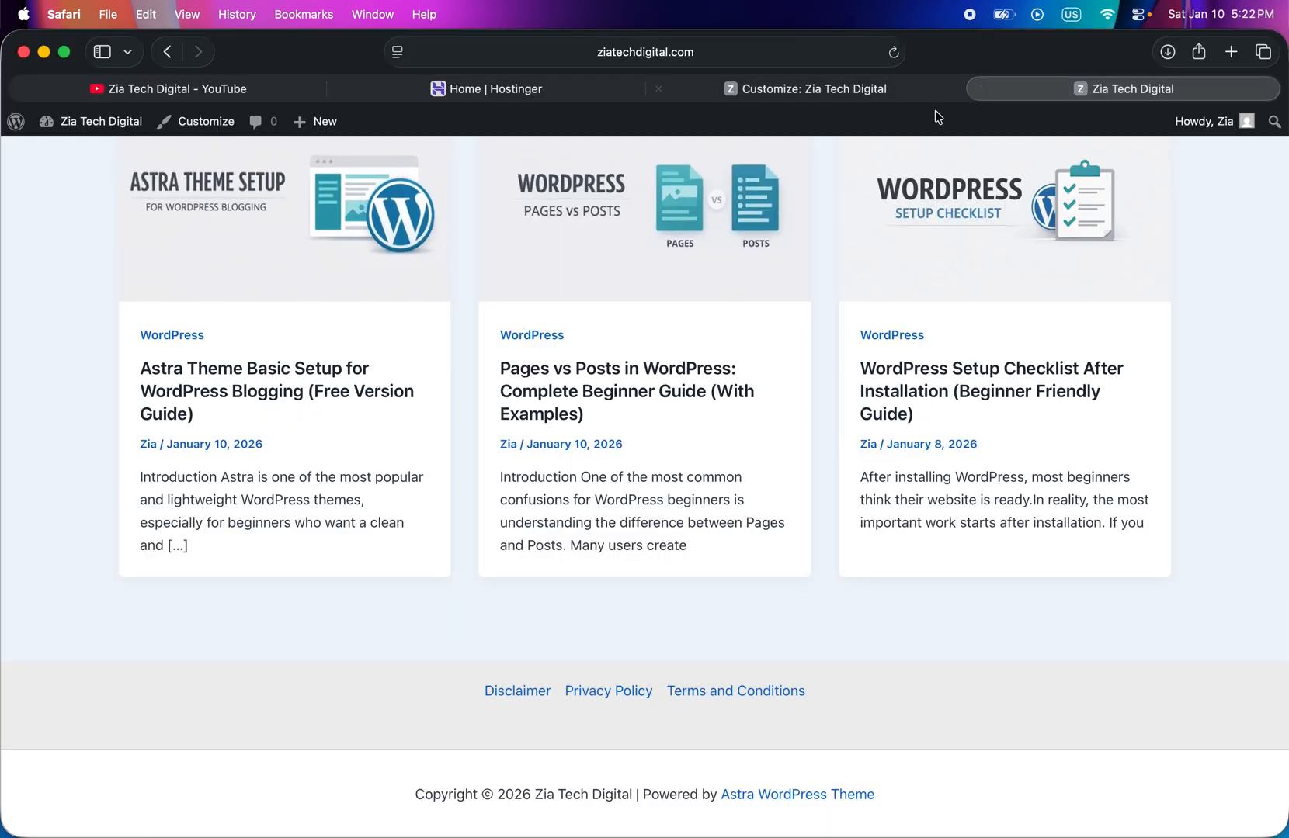
click(894, 53)
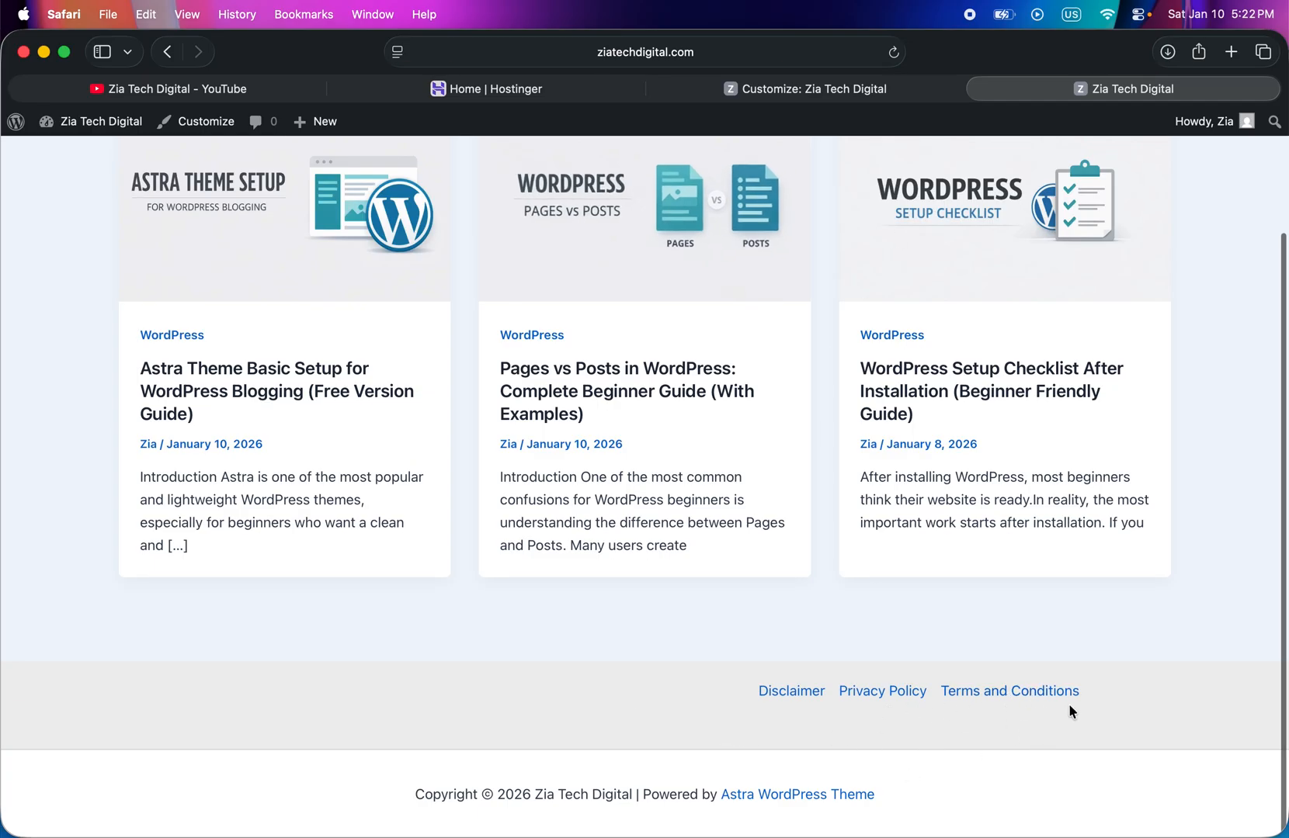
scroll(1065, 707, up, 3)
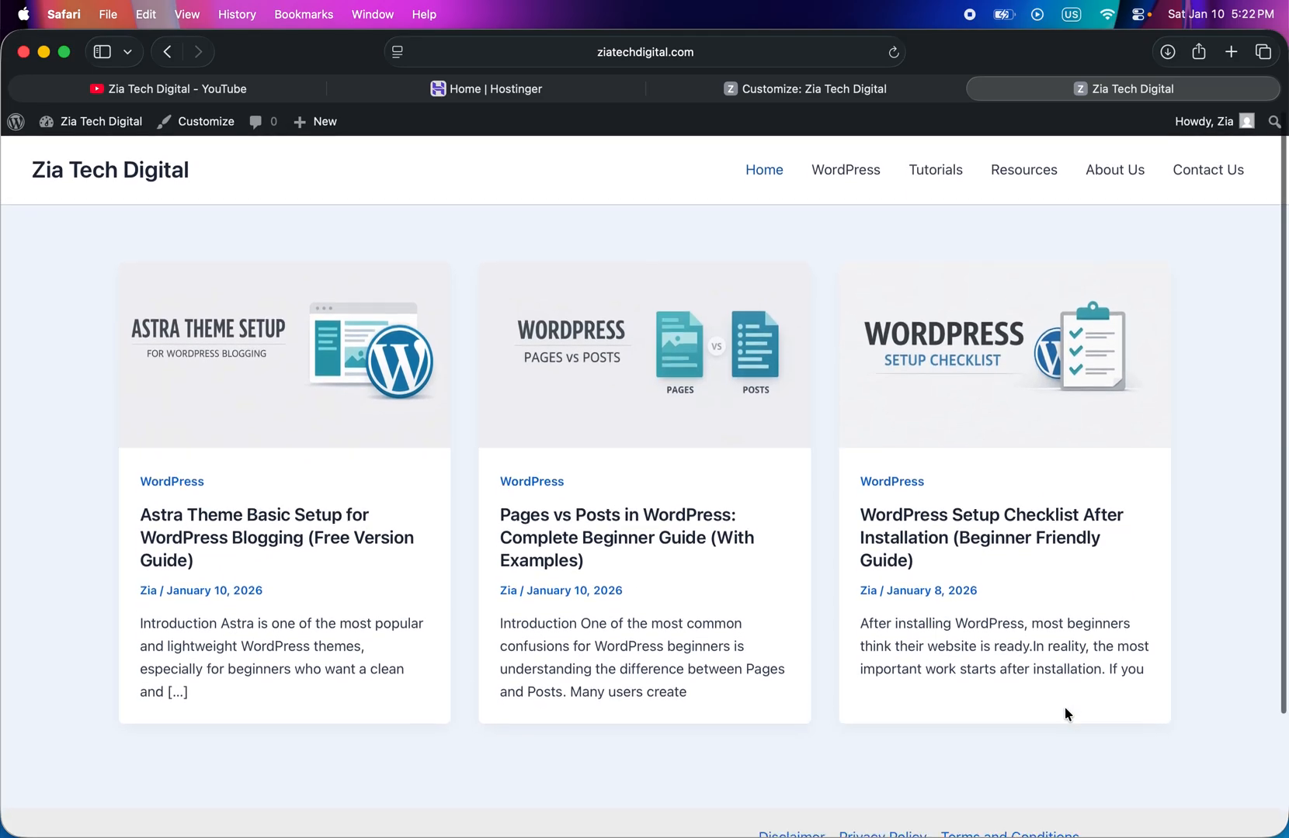
scroll(1065, 710, down, 3)
scroll(889, 740, down, 1)
scroll(891, 734, up, 2)
scroll(891, 734, down, 2)
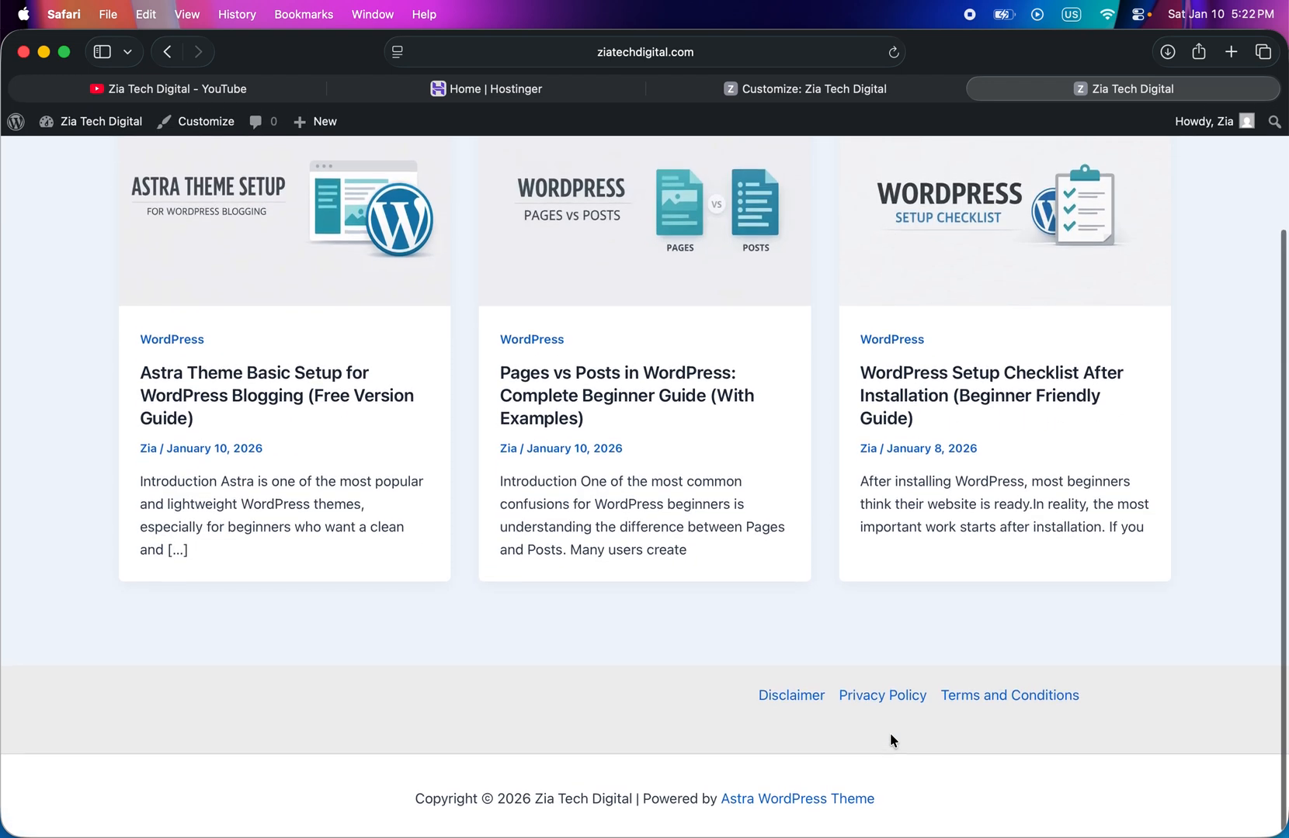
scroll(890, 733, up, 3)
scroll(890, 732, down, 3)
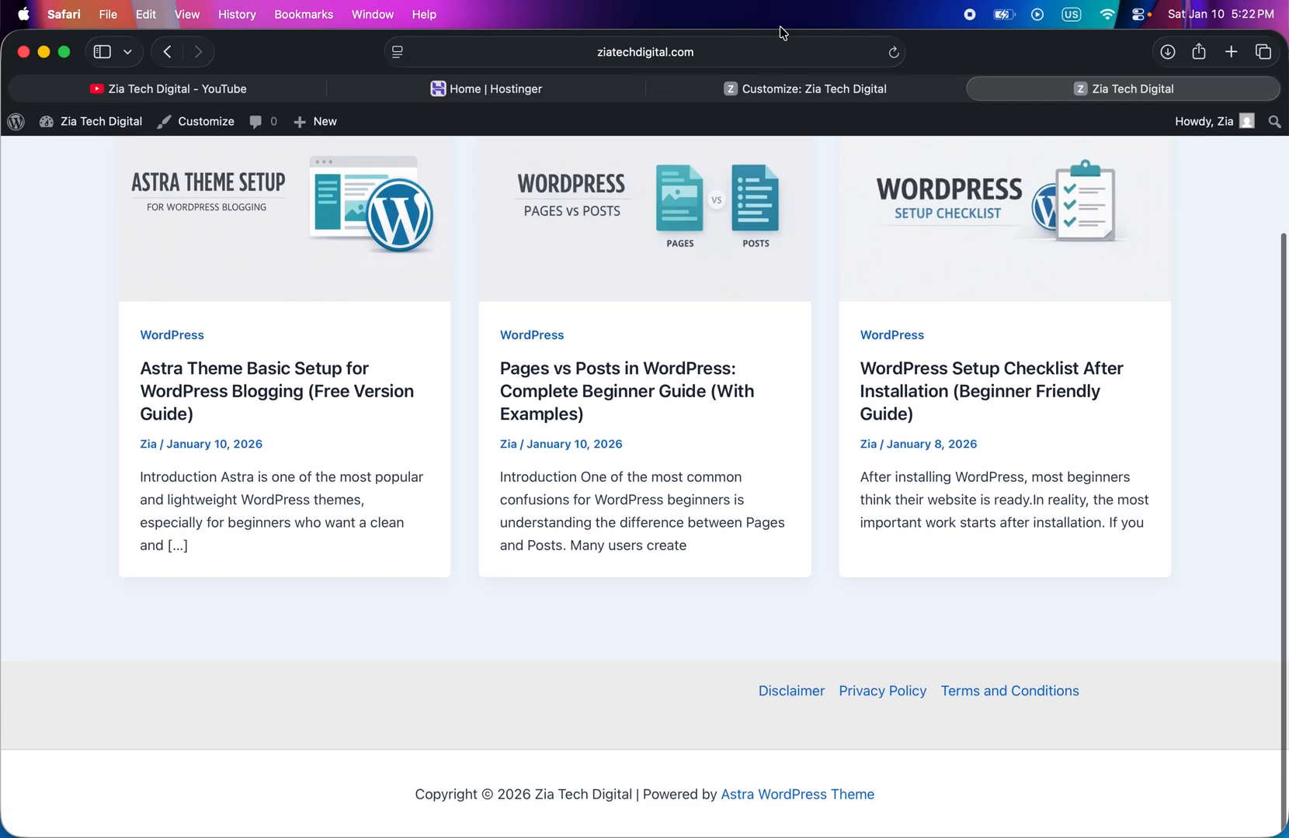
- In the customizer, set the Above Footer row back to one column, insert the Footer Menu in it, and publish
click(779, 89)
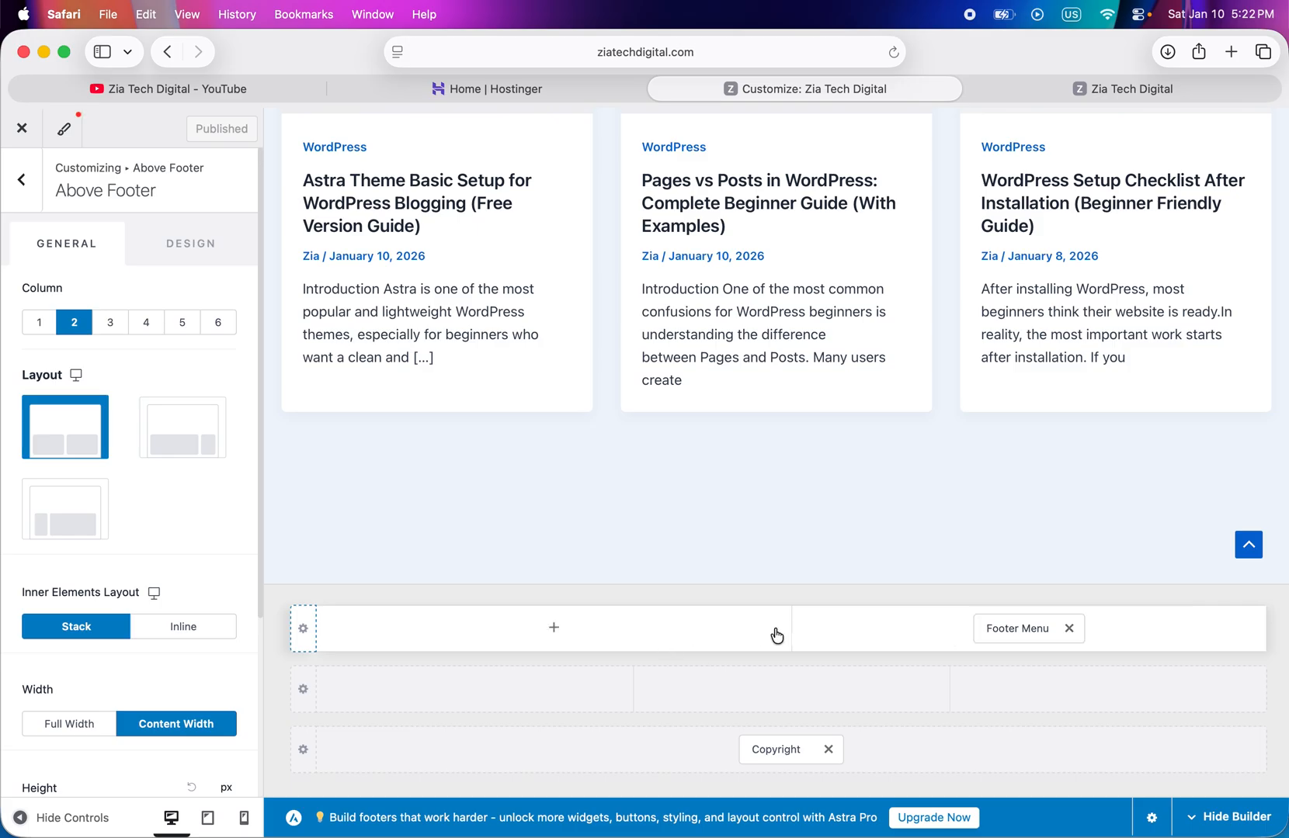
click(38, 322)
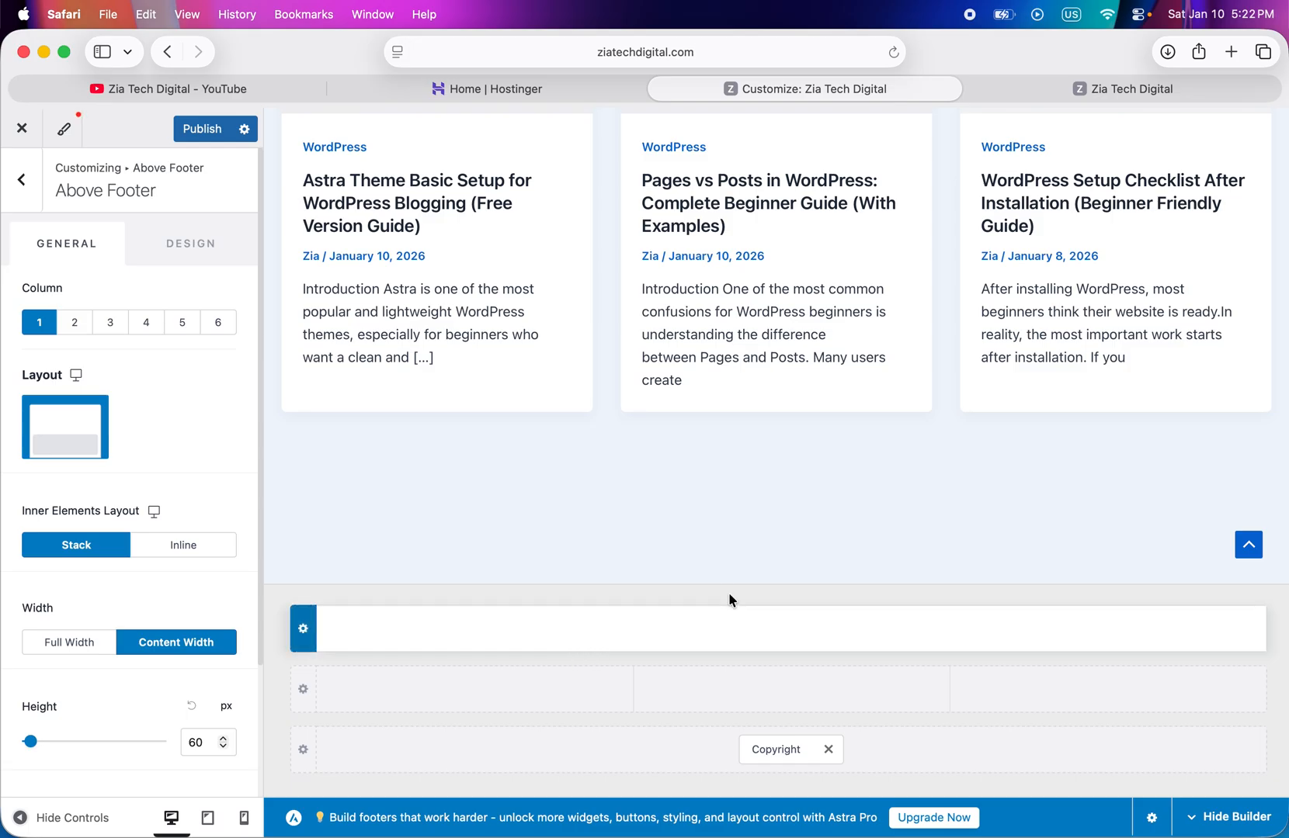
click(791, 628)
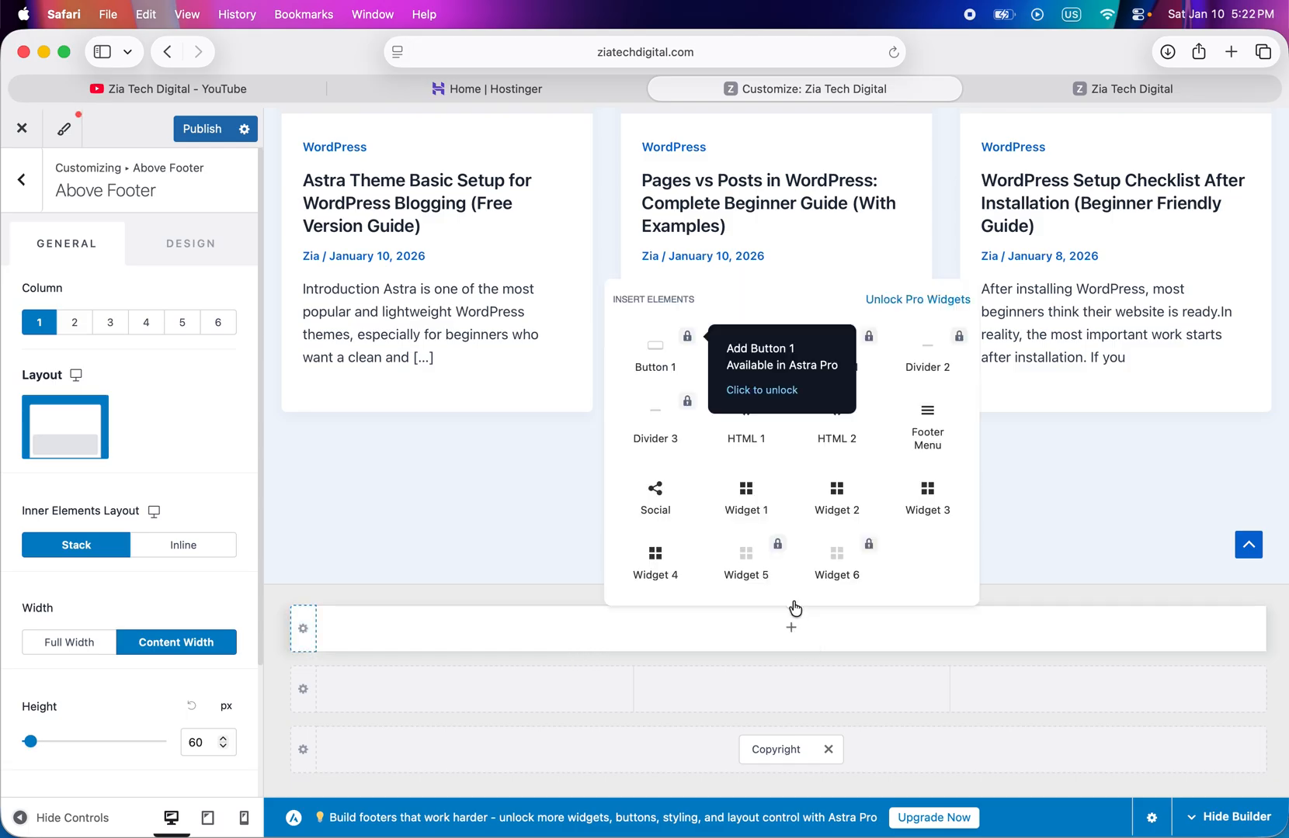
click(941, 433)
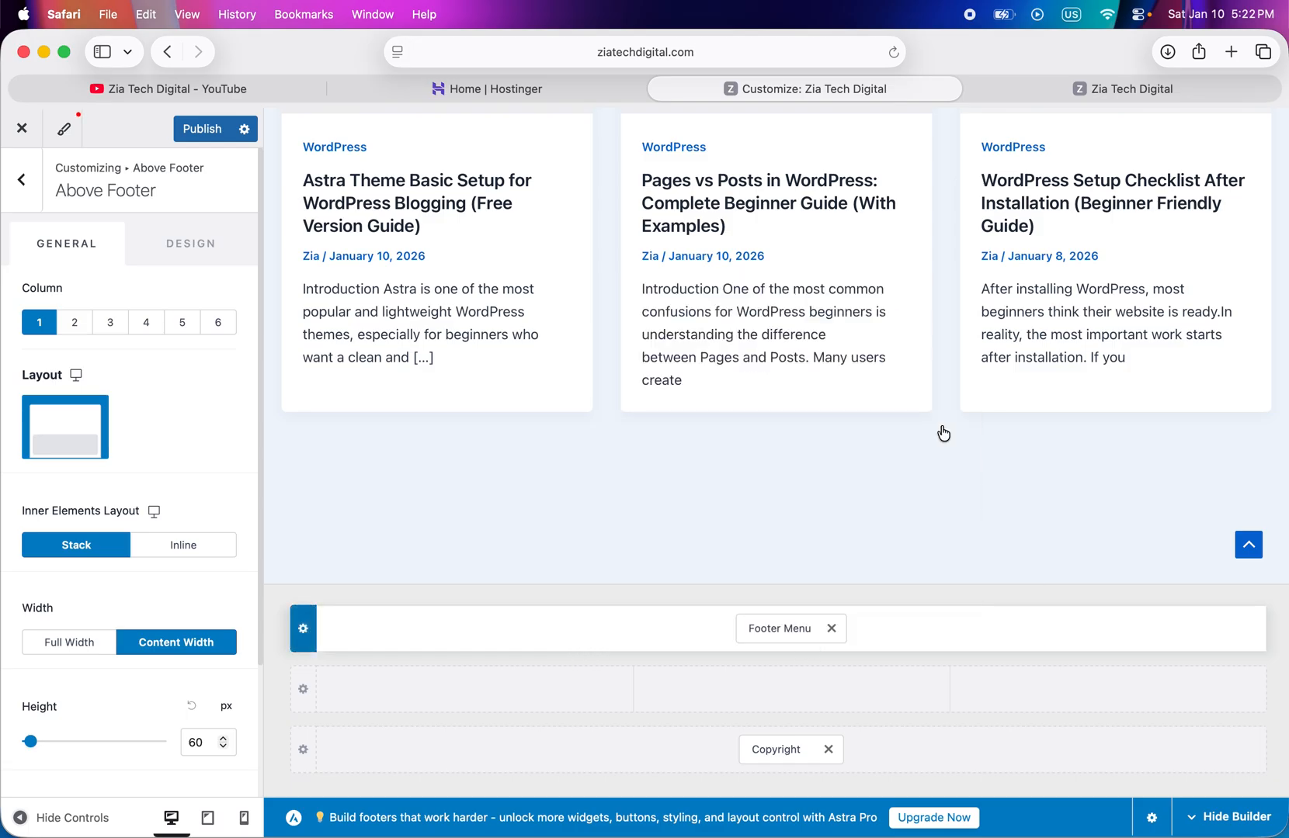
click(210, 130)
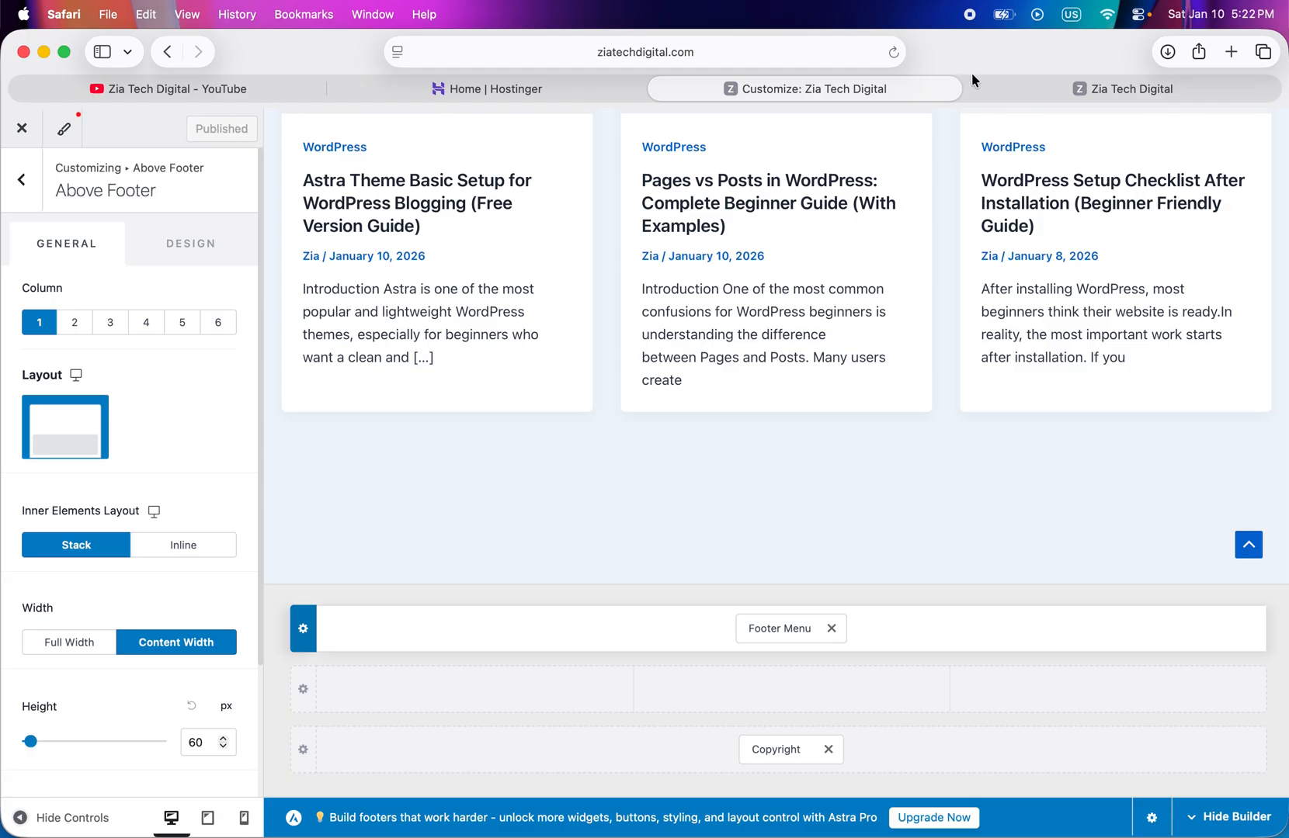
- Reload the live site to check the single-column footer menu, and compare it with the customizer's footer elements and row settings
click(1048, 93)
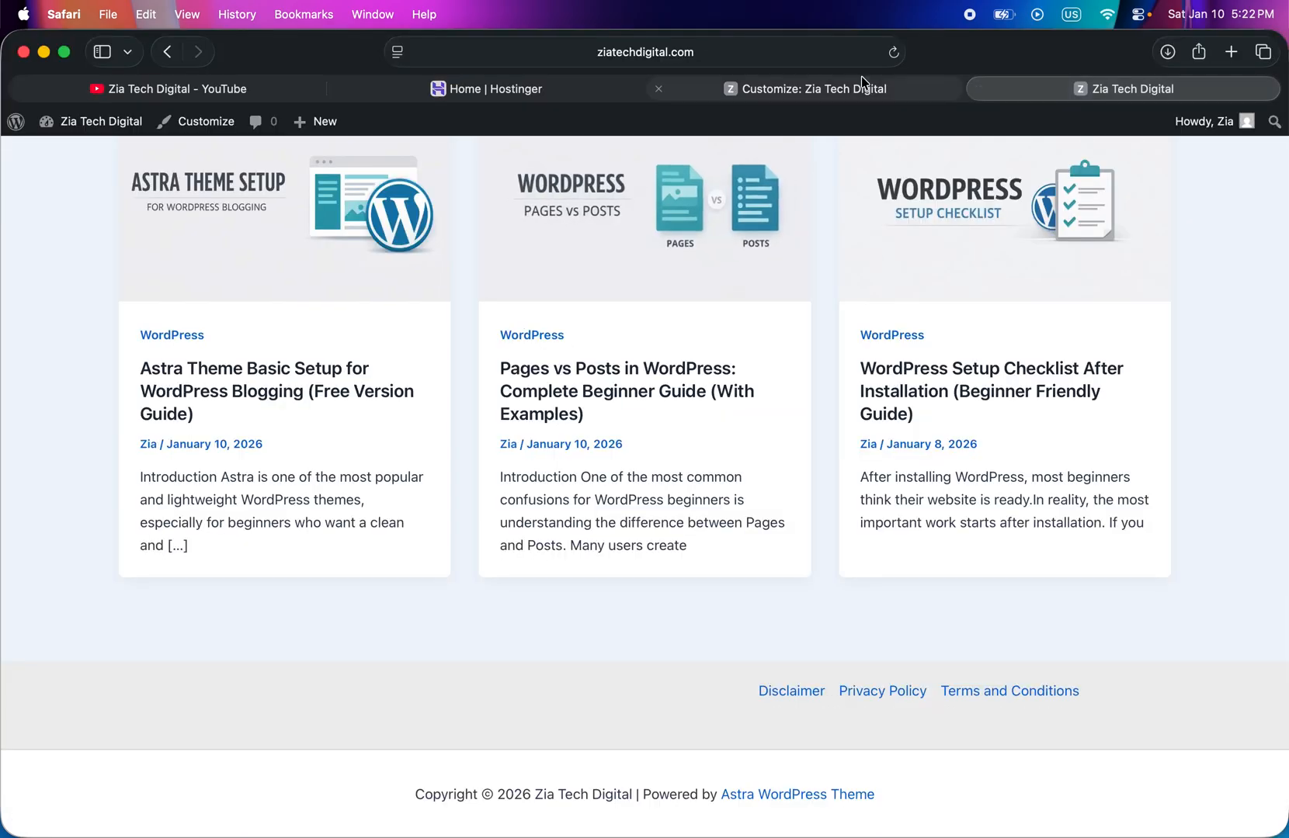
click(894, 52)
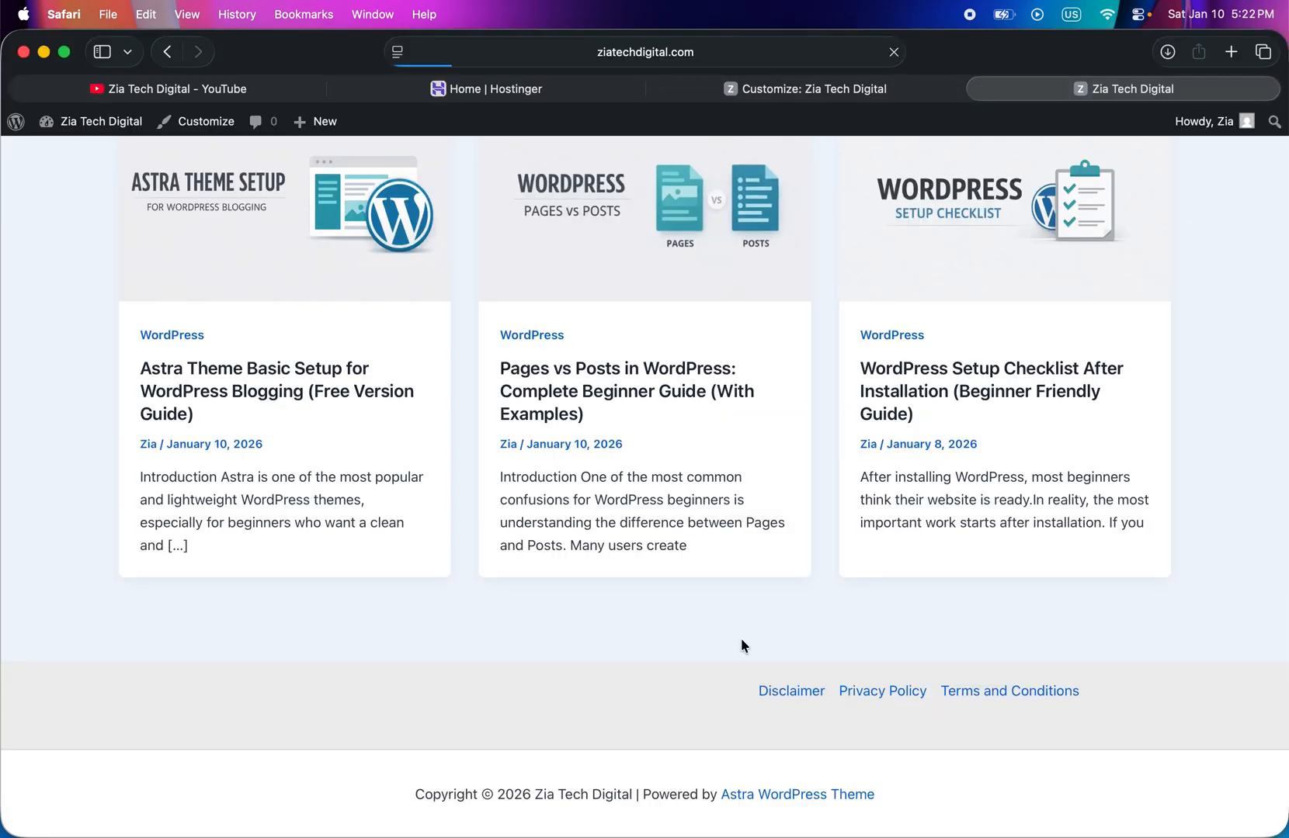
scroll(648, 698, down, 1)
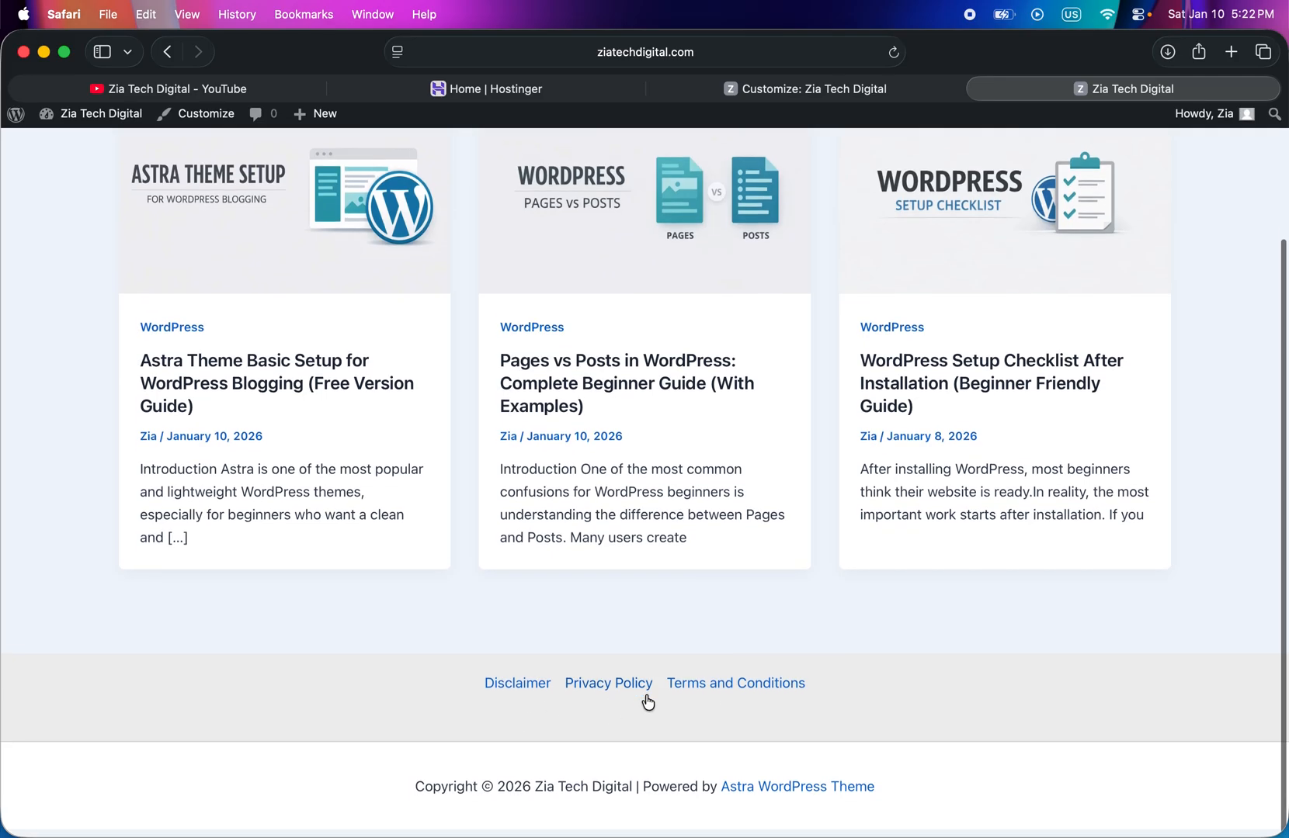
scroll(647, 698, up, 1)
scroll(648, 698, down, 3)
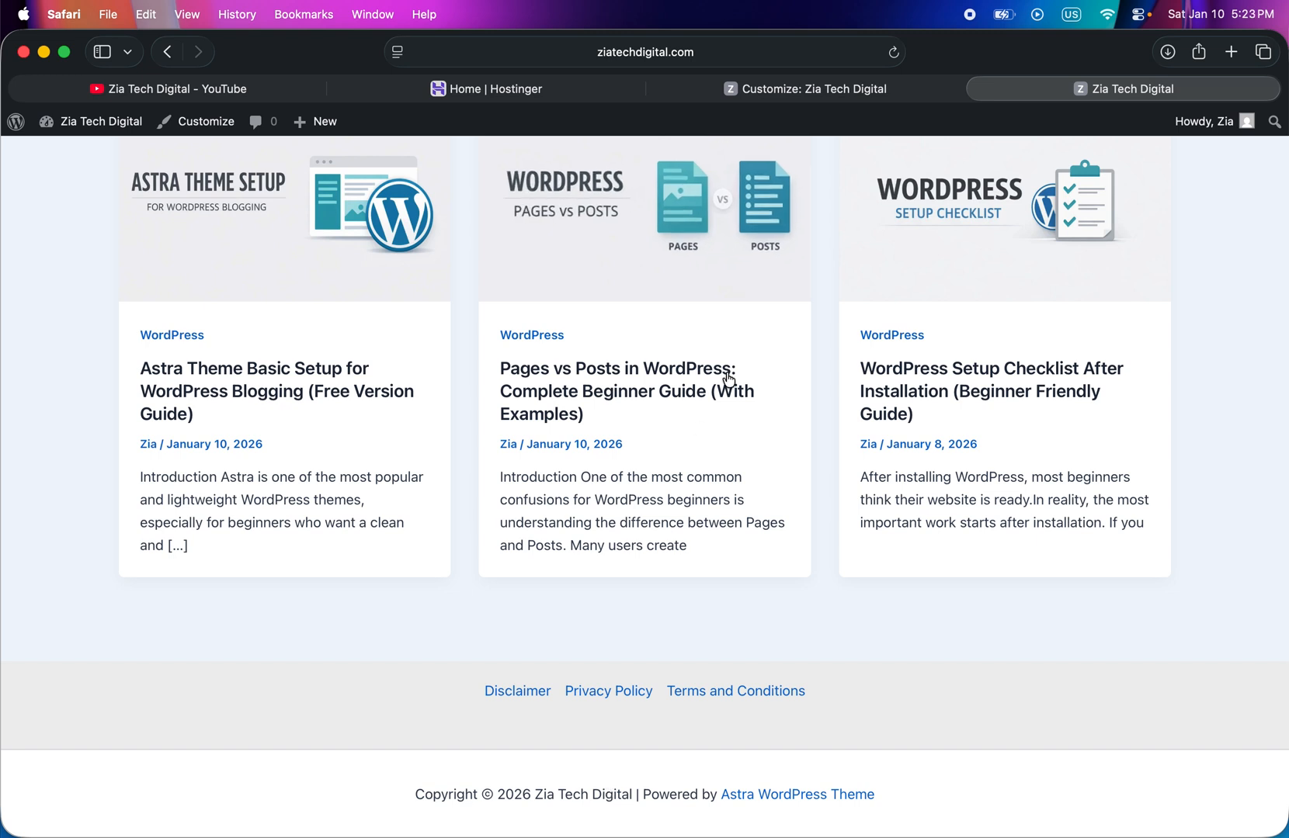
click(707, 92)
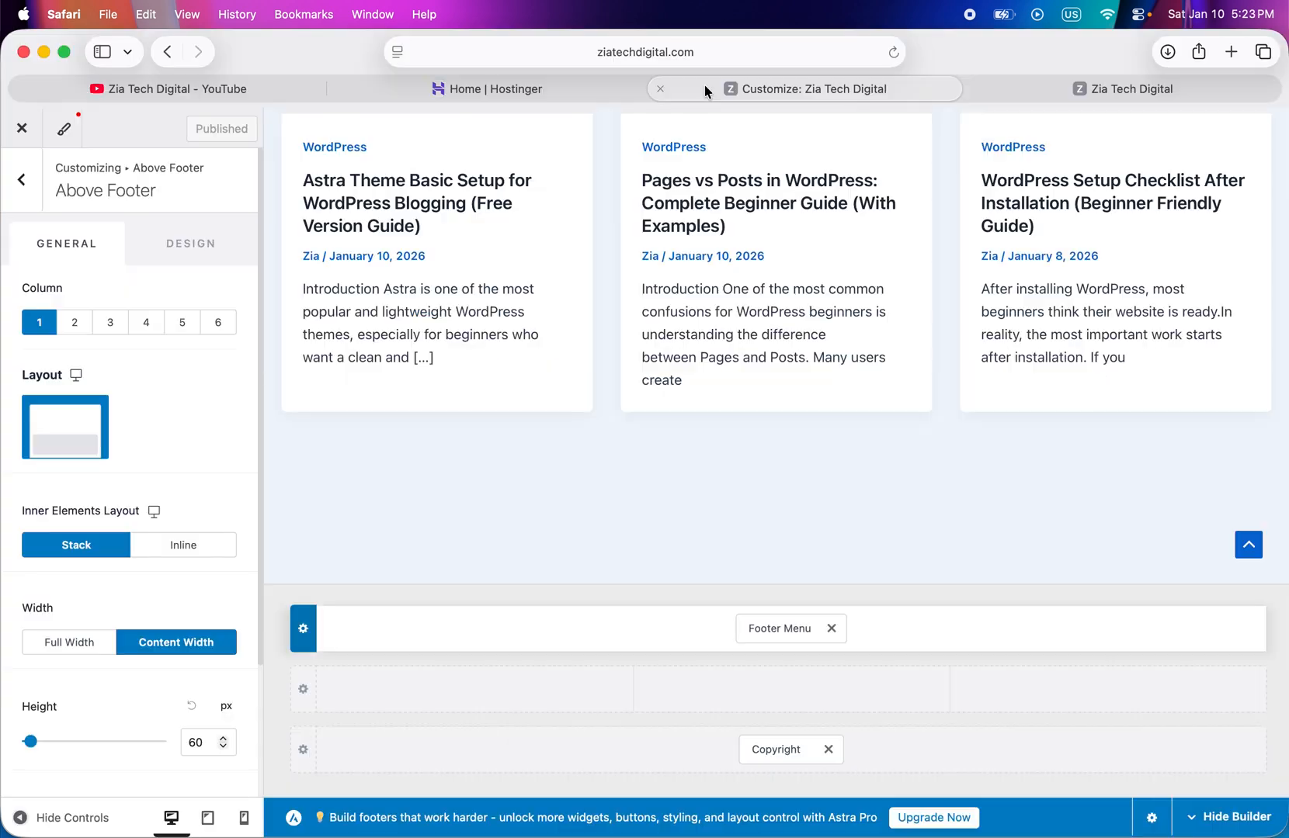
scroll(121, 450, down, 5)
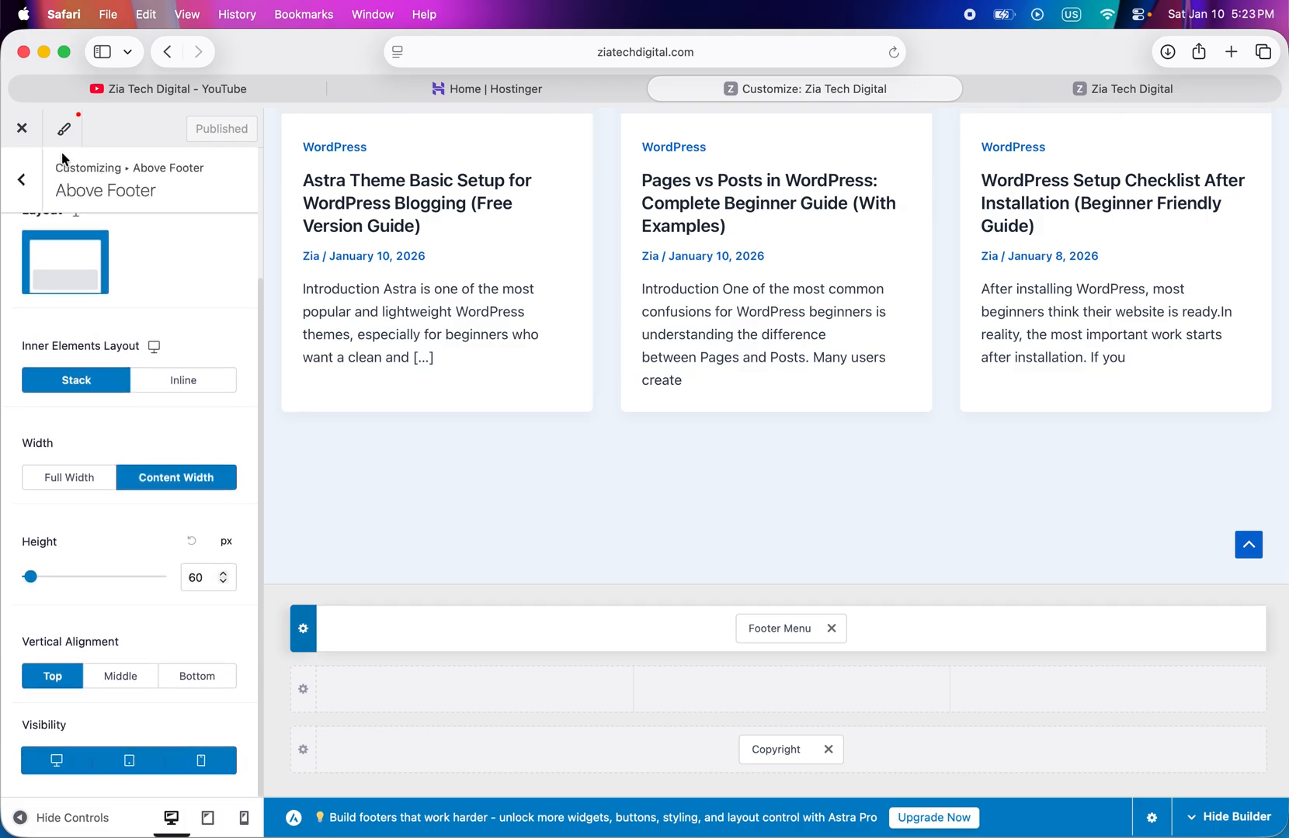
click(23, 180)
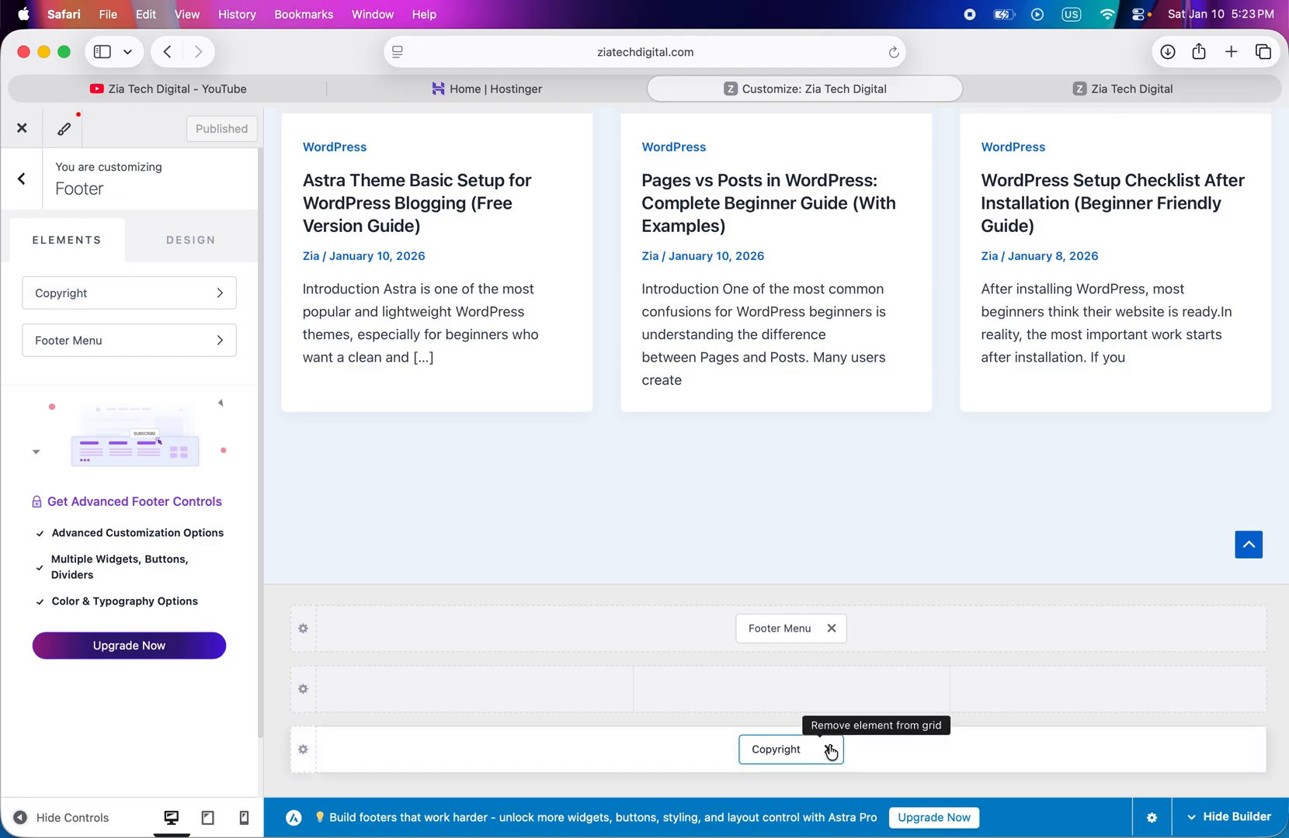
click(1027, 90)
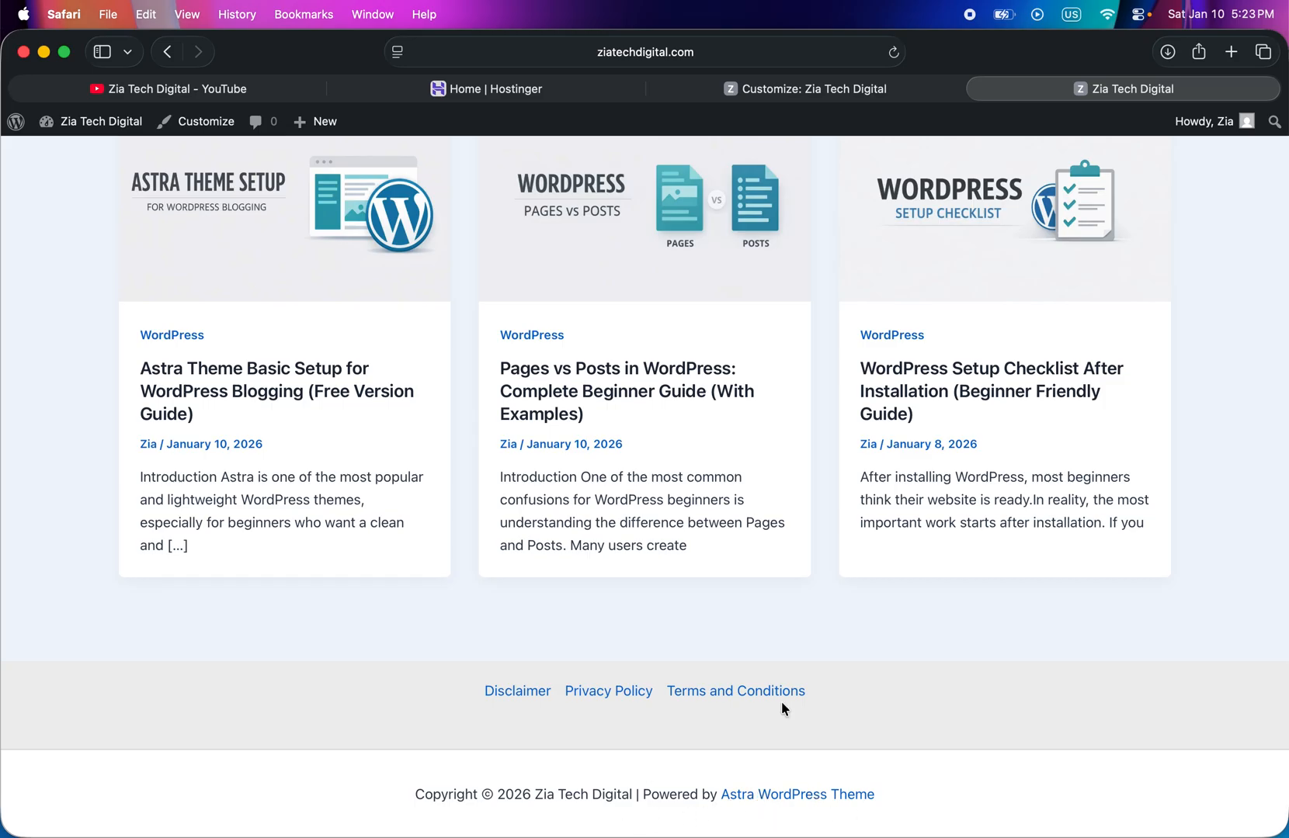
- In the customizer's Site Identity settings, upload favicon.png as the image for the site icon
click(846, 88)
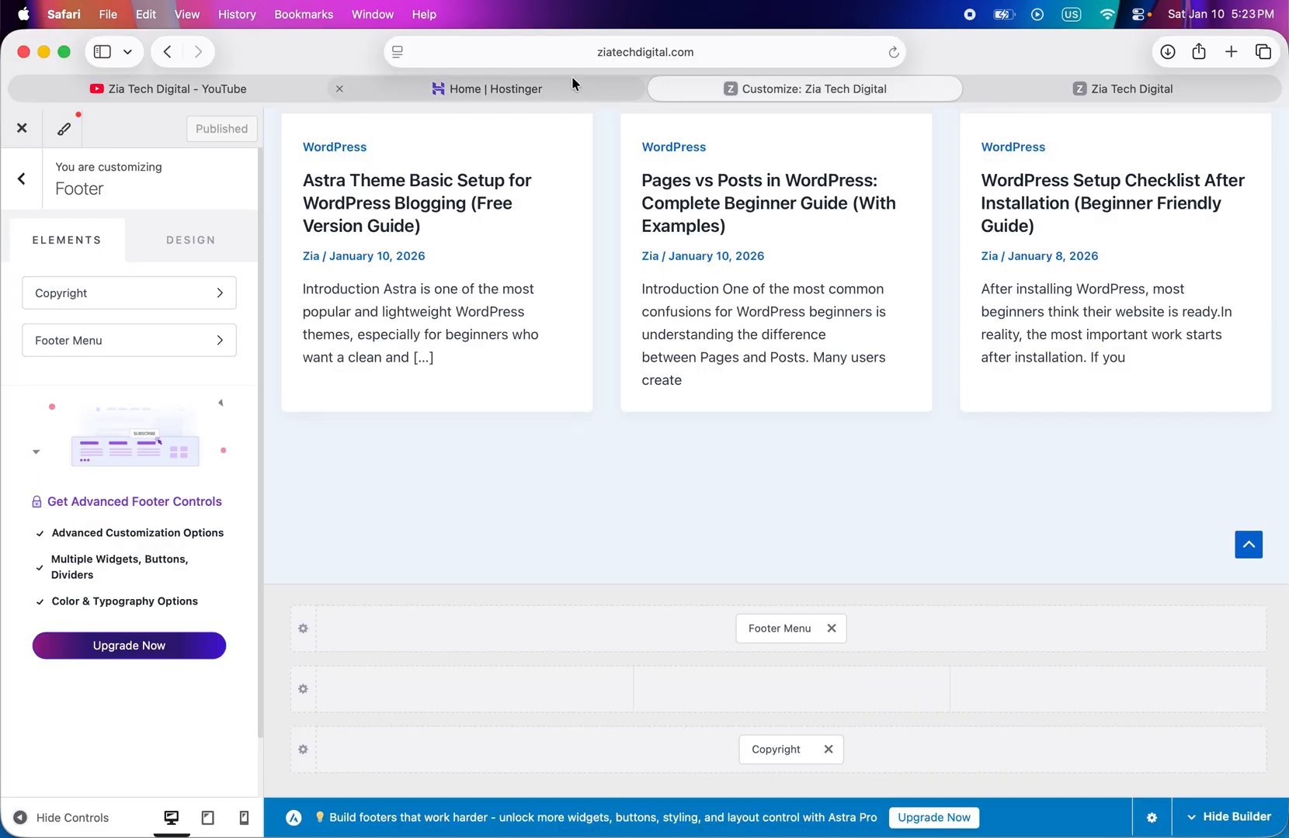
click(22, 186)
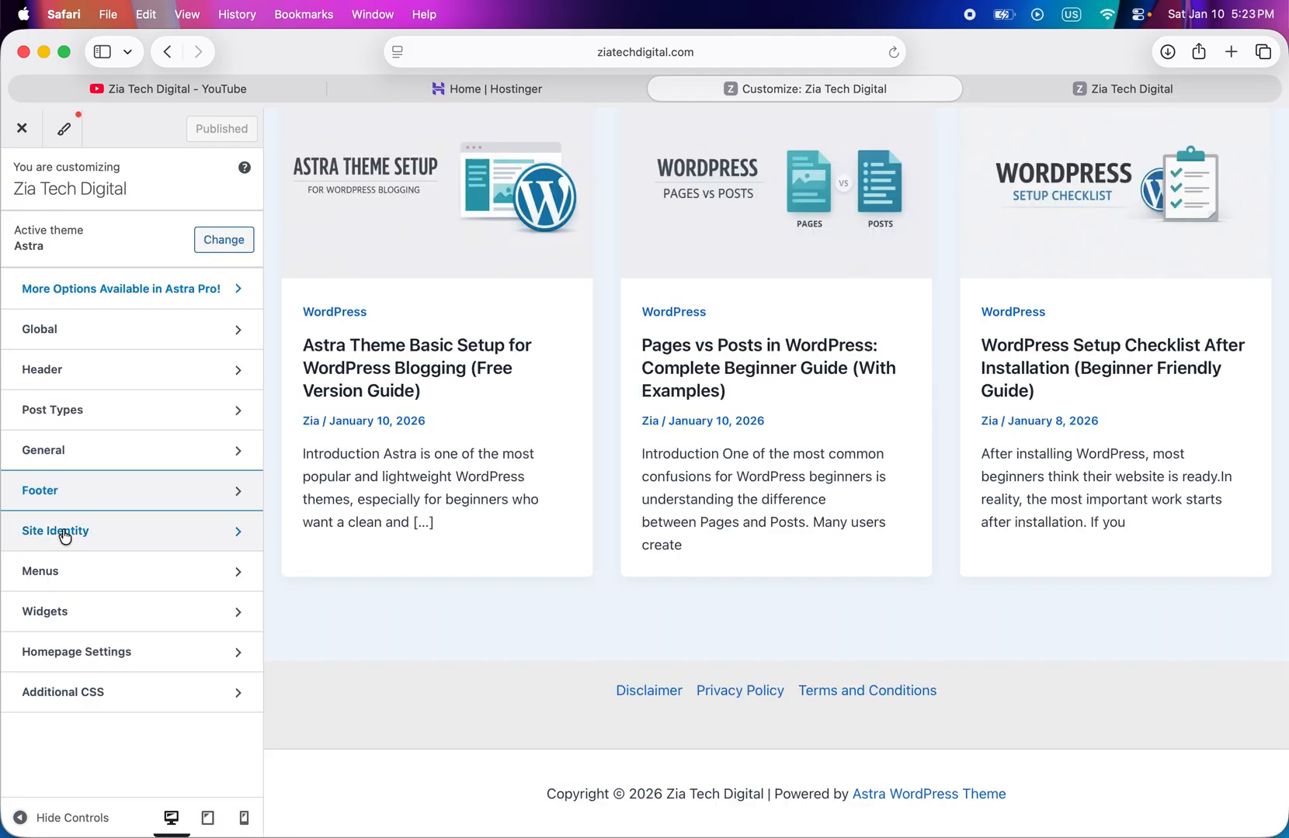
click(41, 532)
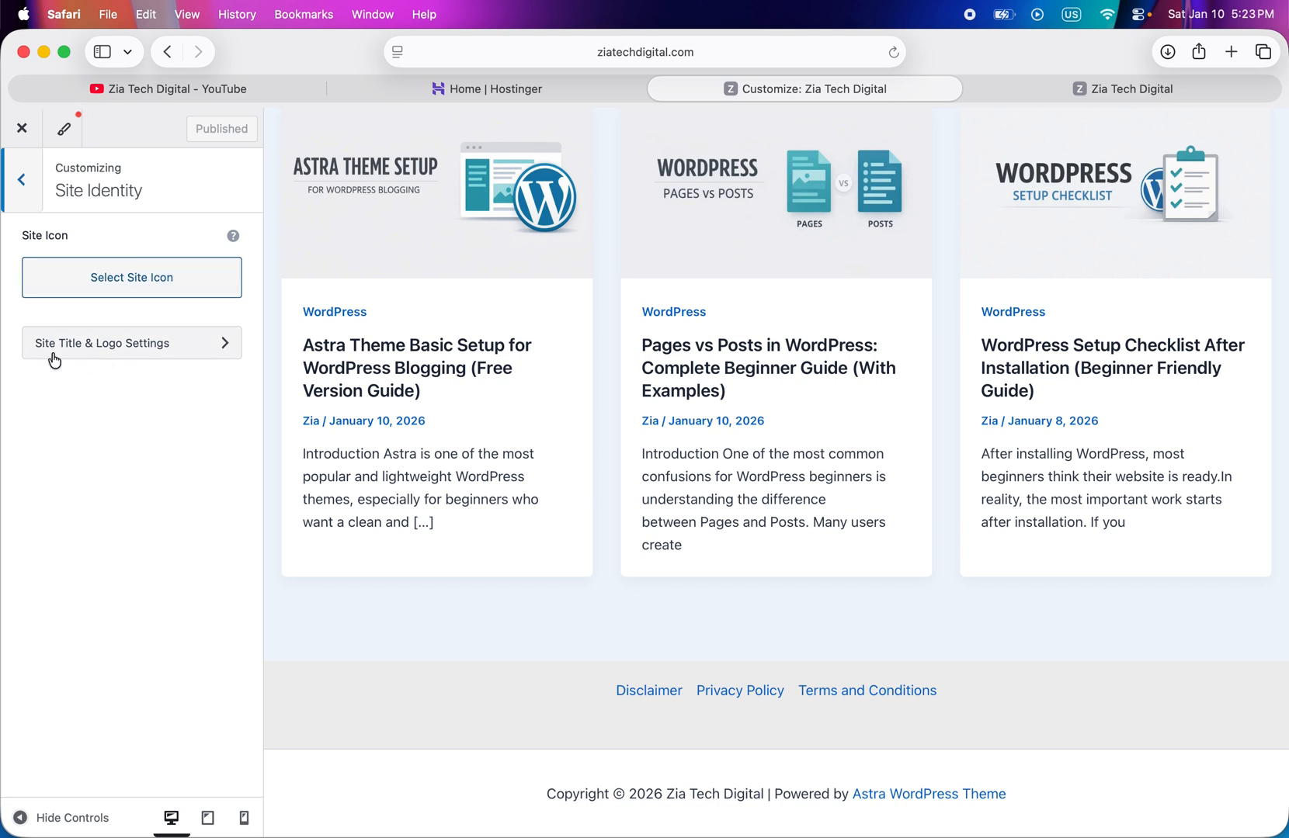
click(175, 287)
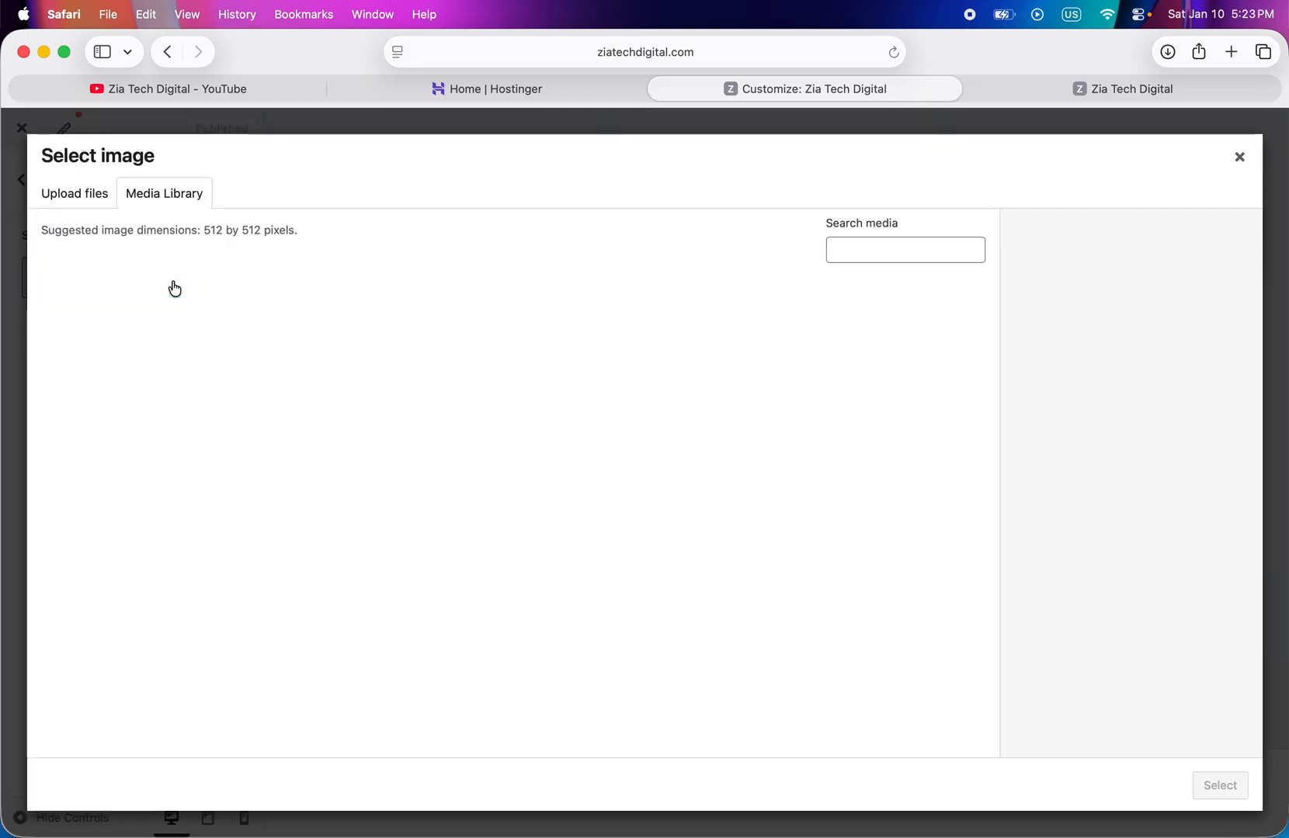
click(67, 191)
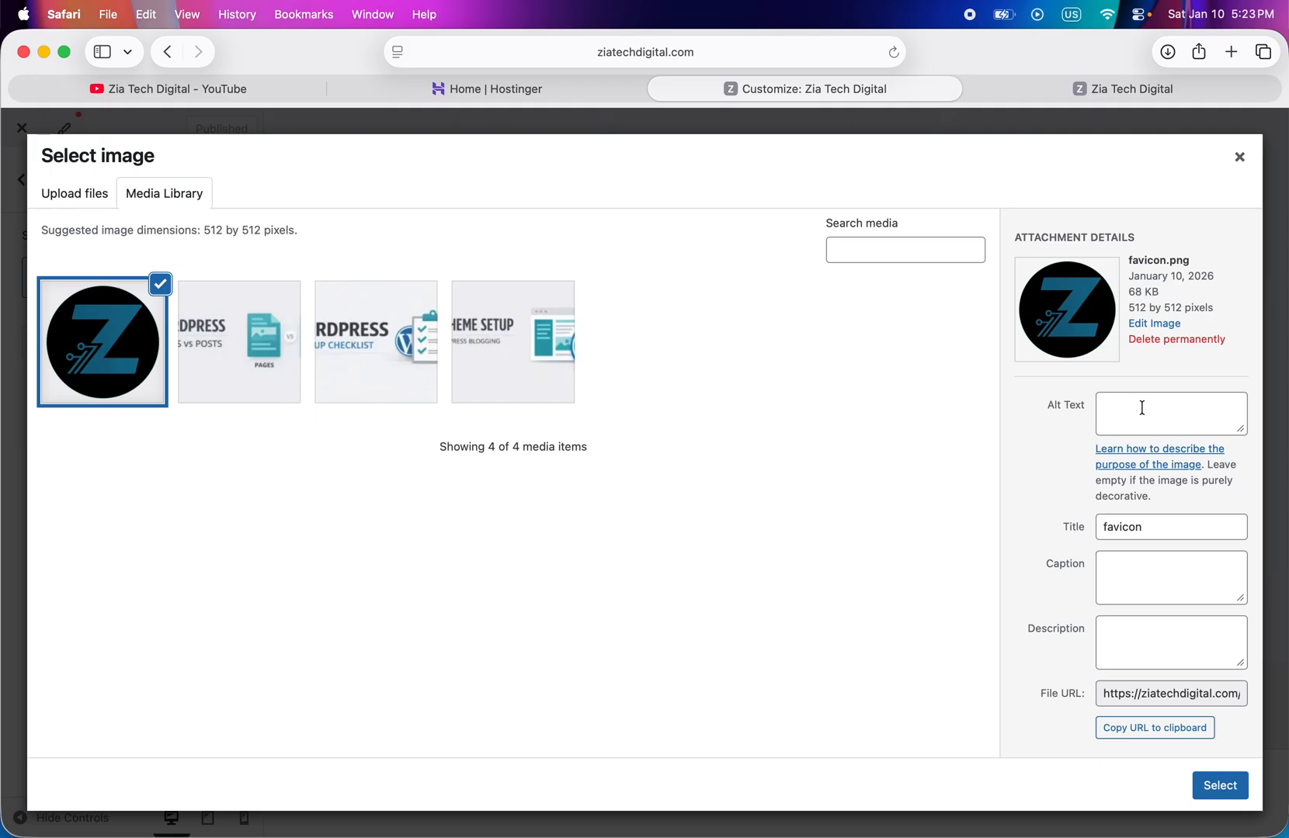
- Set favicon.png's alt text and title to "ziatechdigital", then apply it as the site icon and publish
click(1145, 424)
text(ziatechdigital)
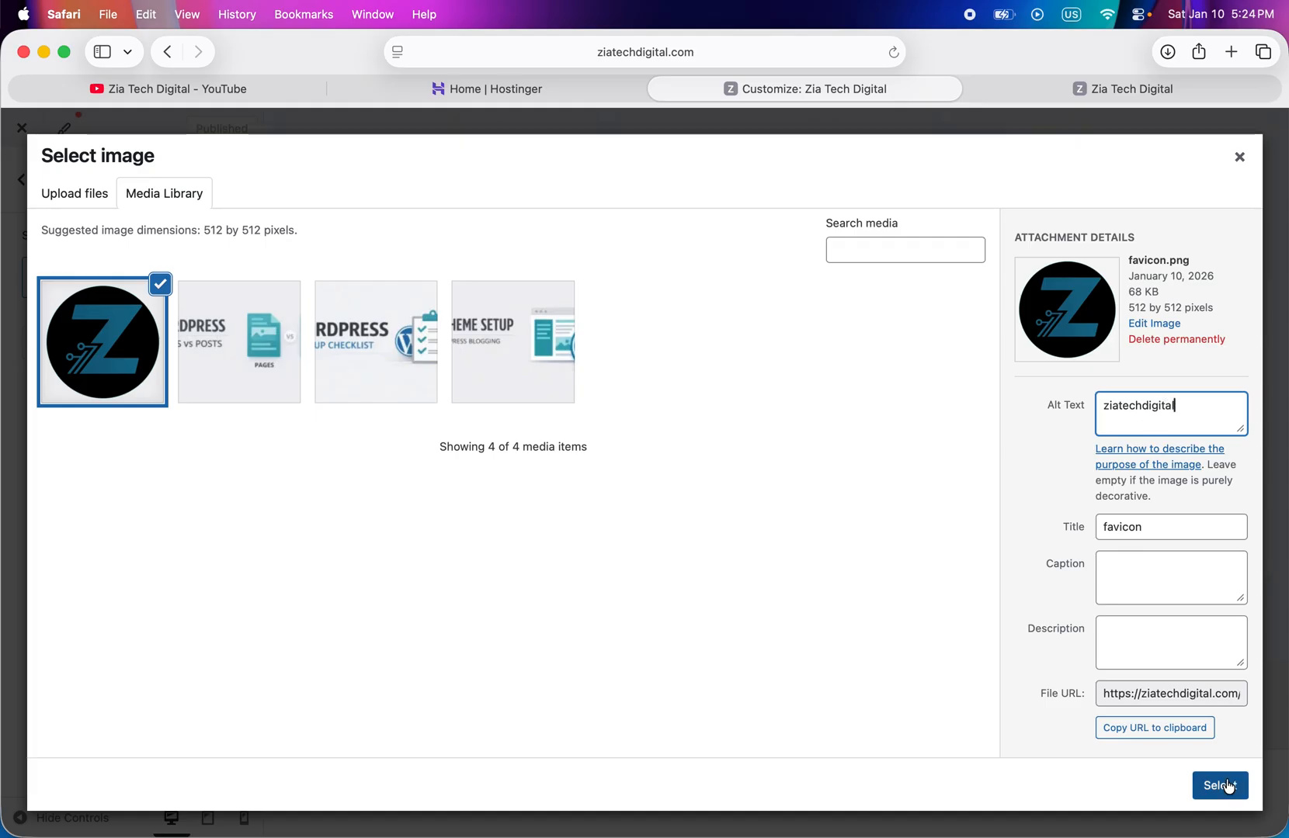
drag(1196, 405, 1106, 401)
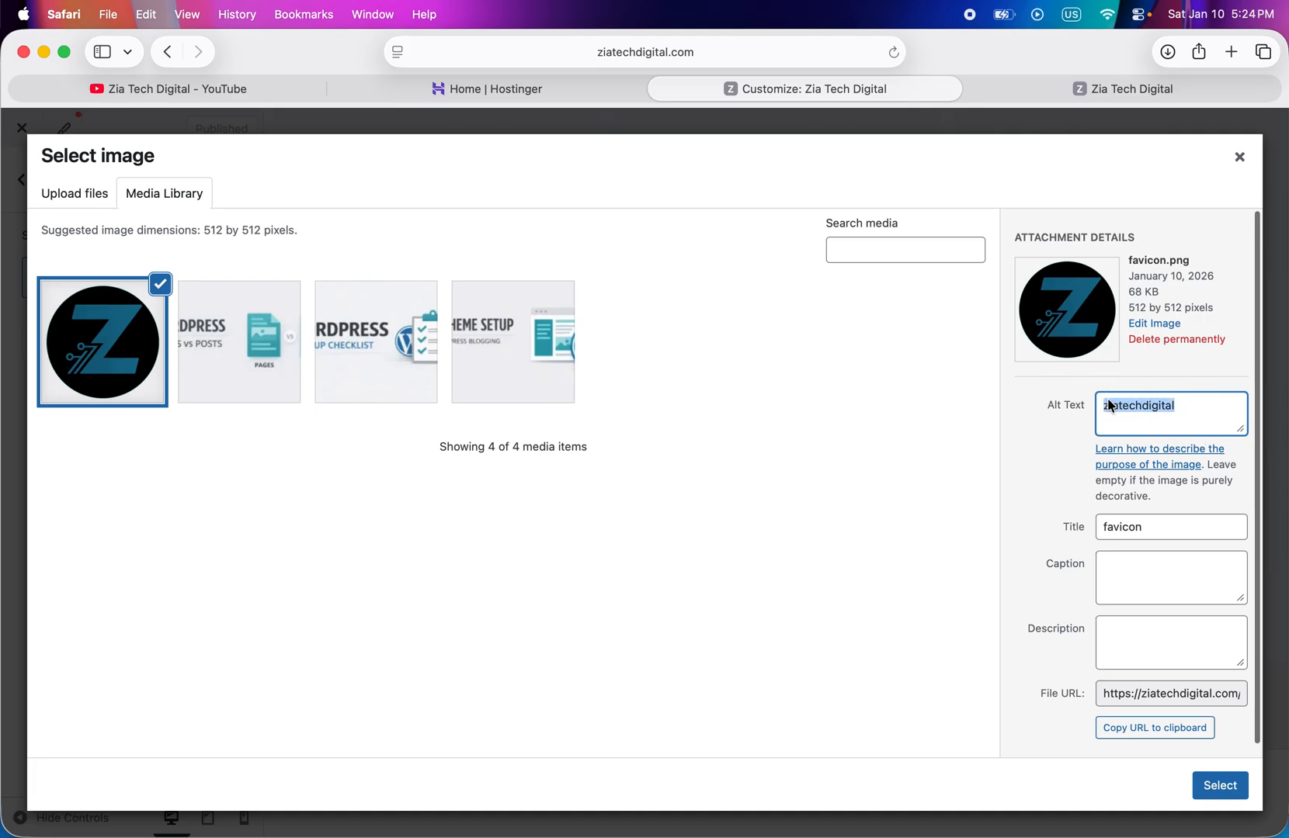
right_click(1108, 404)
click(971, 488)
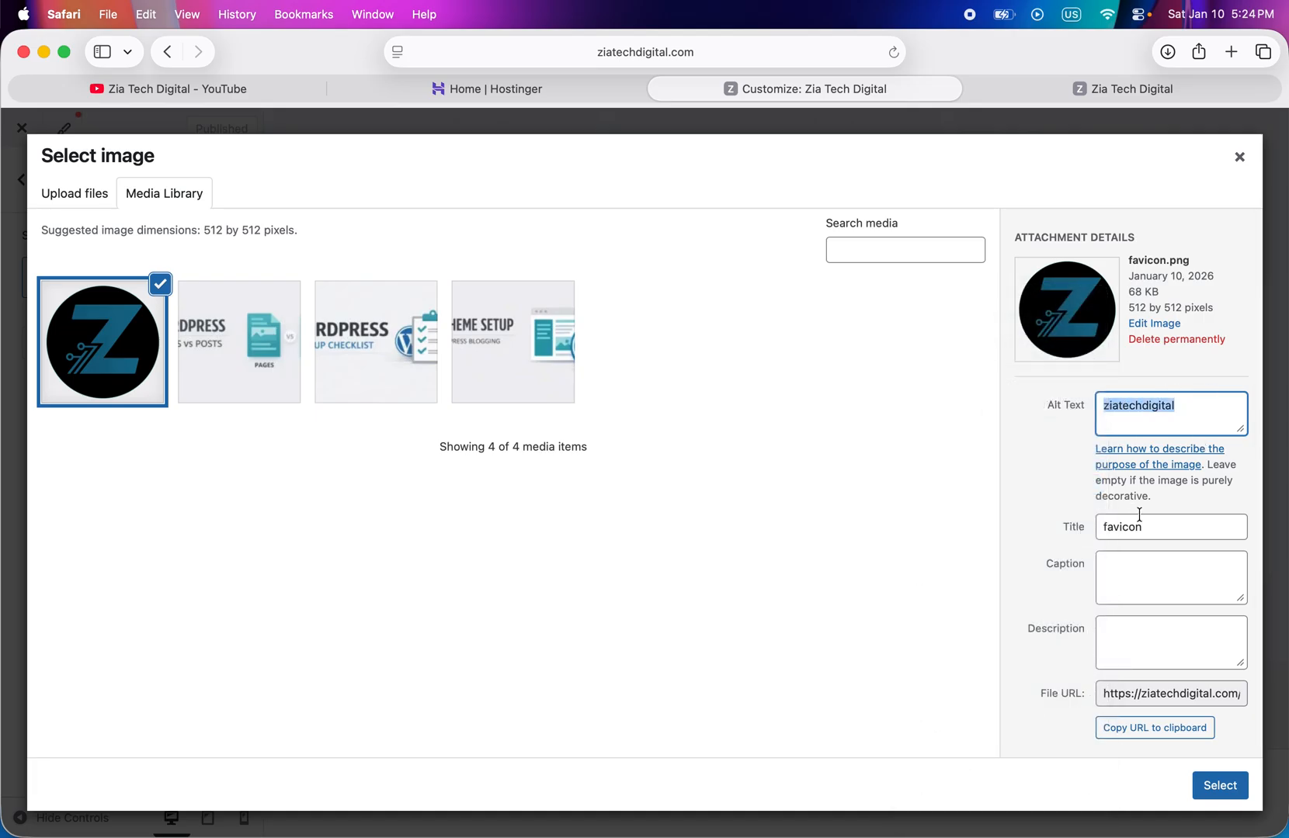
drag(1142, 527, 1027, 523)
key(super+v)
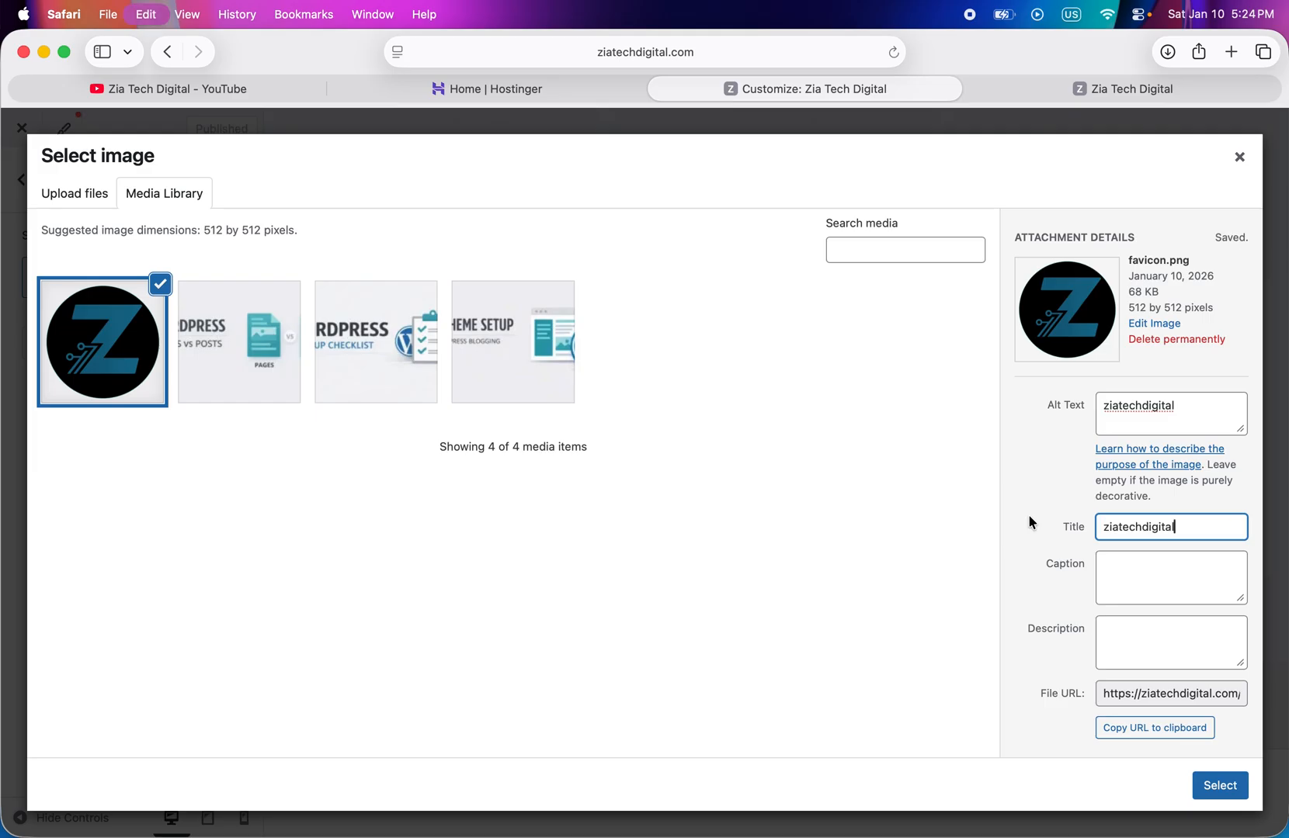
click(1221, 784)
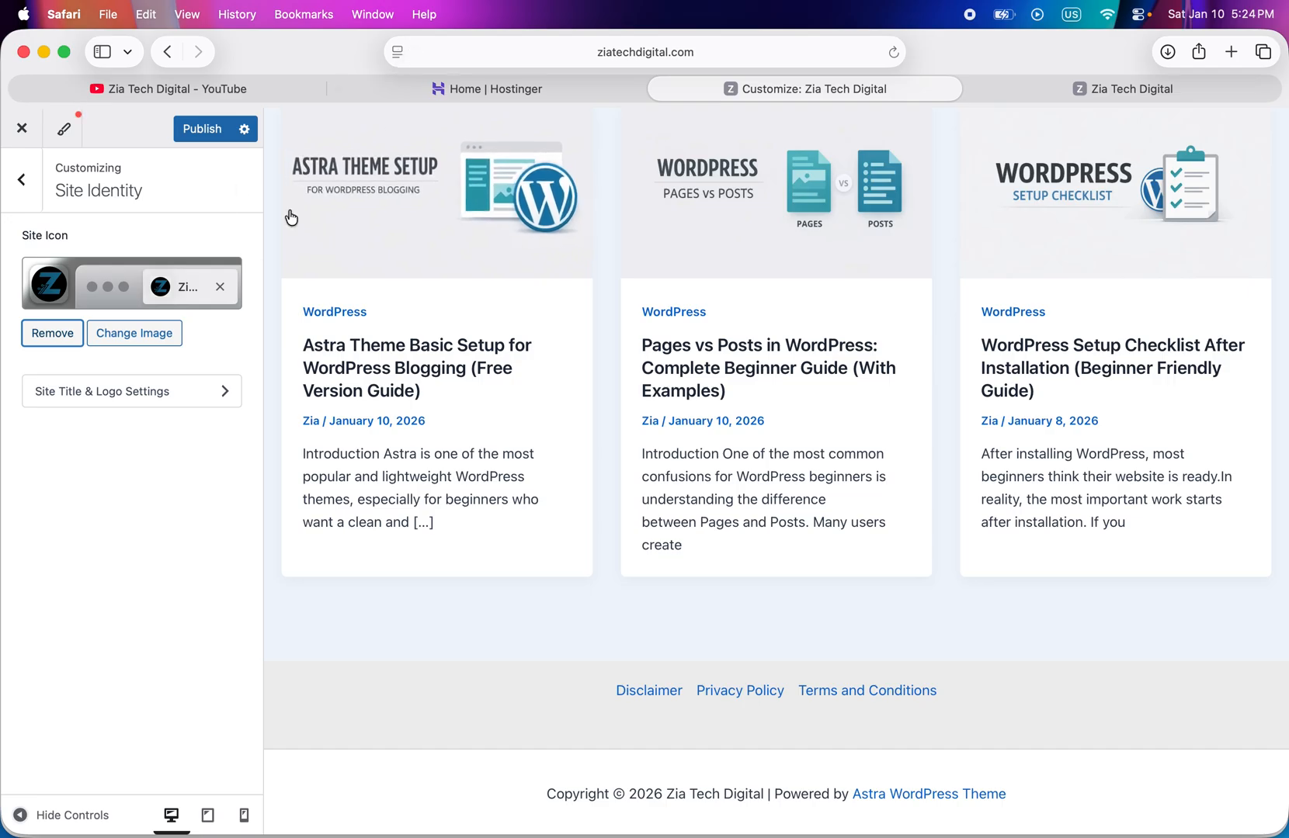
click(207, 129)
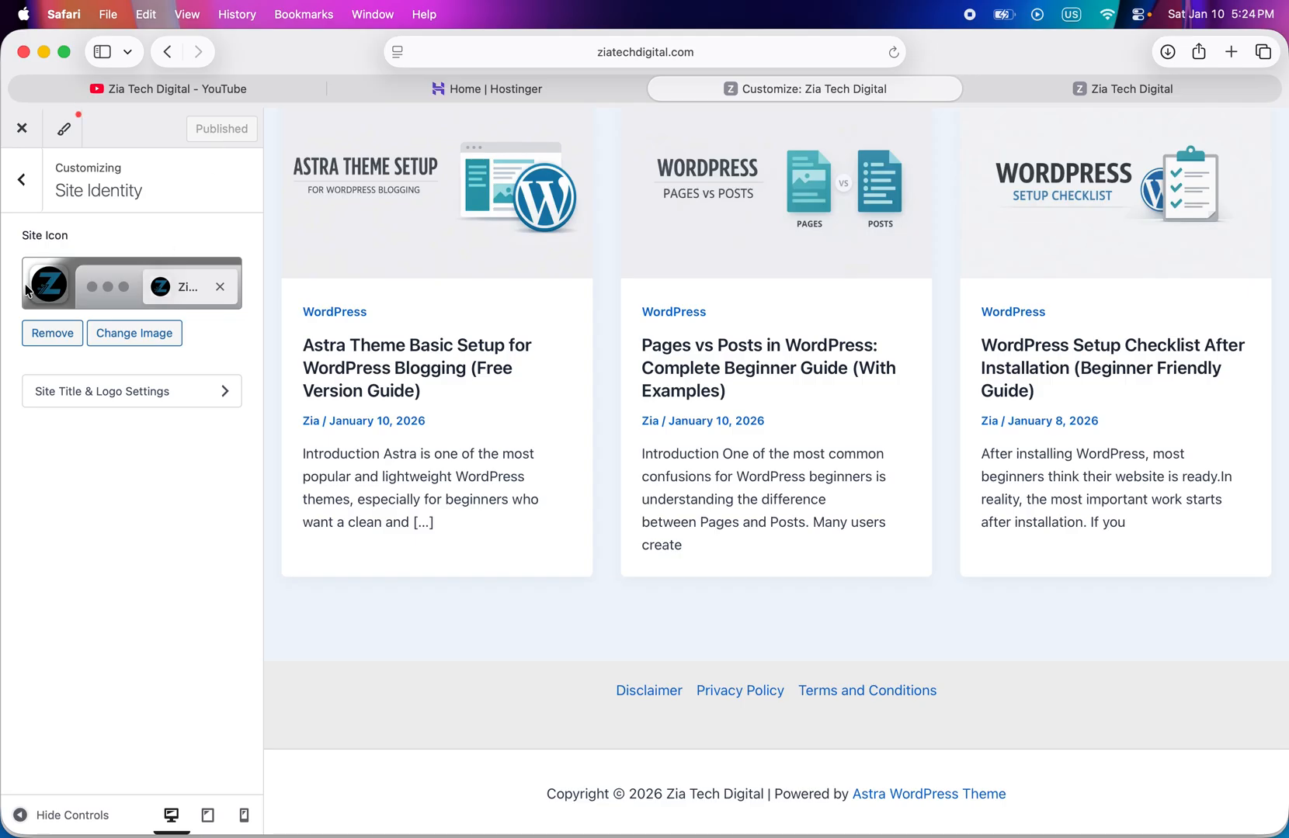
click(396, 51)
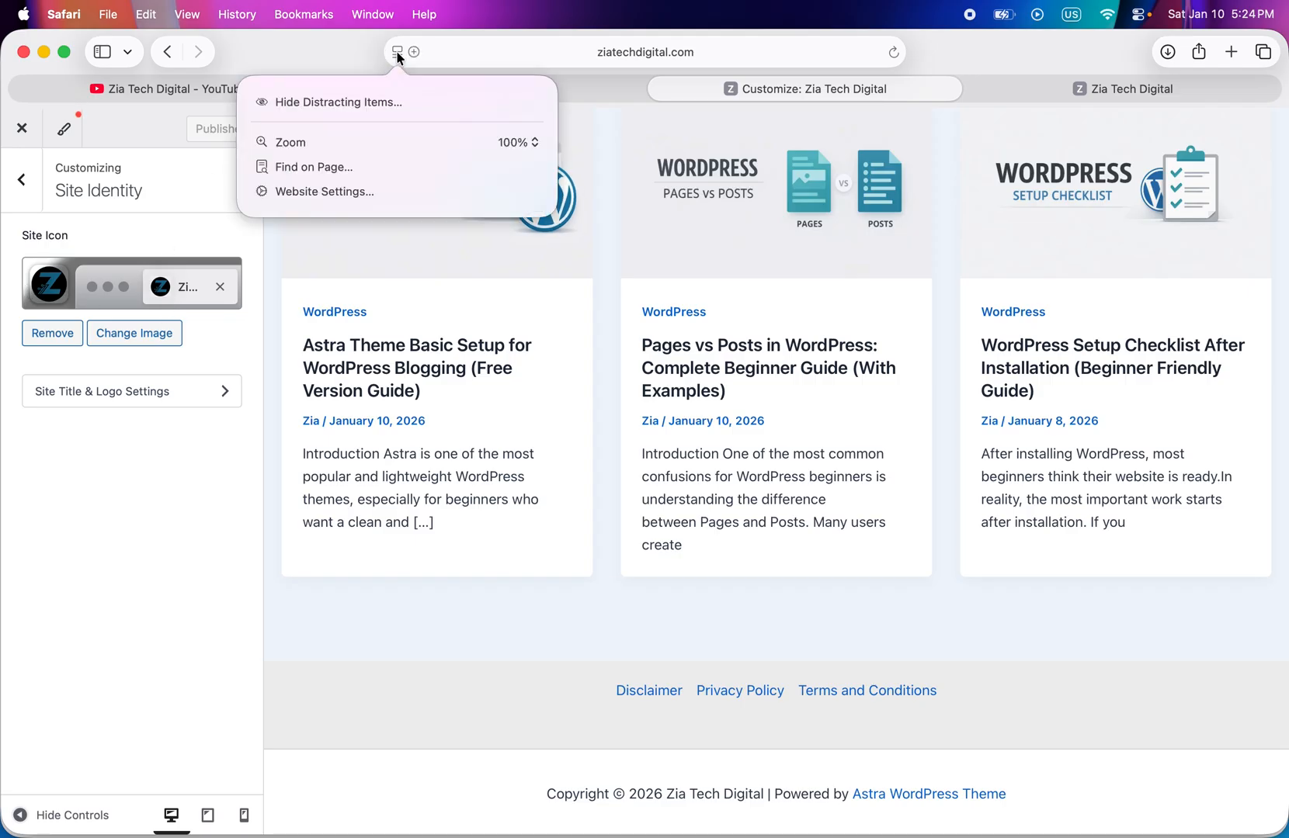
click(535, 54)
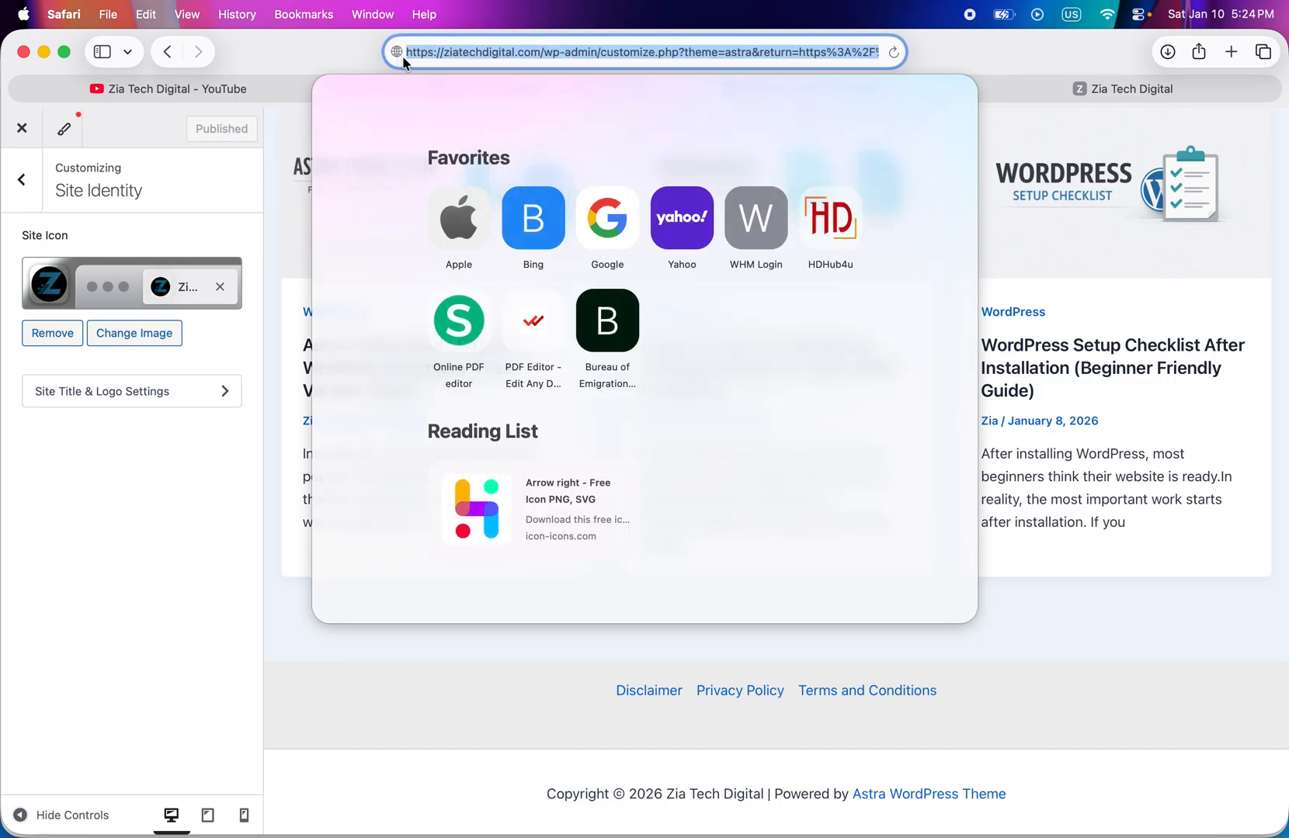
click(364, 48)
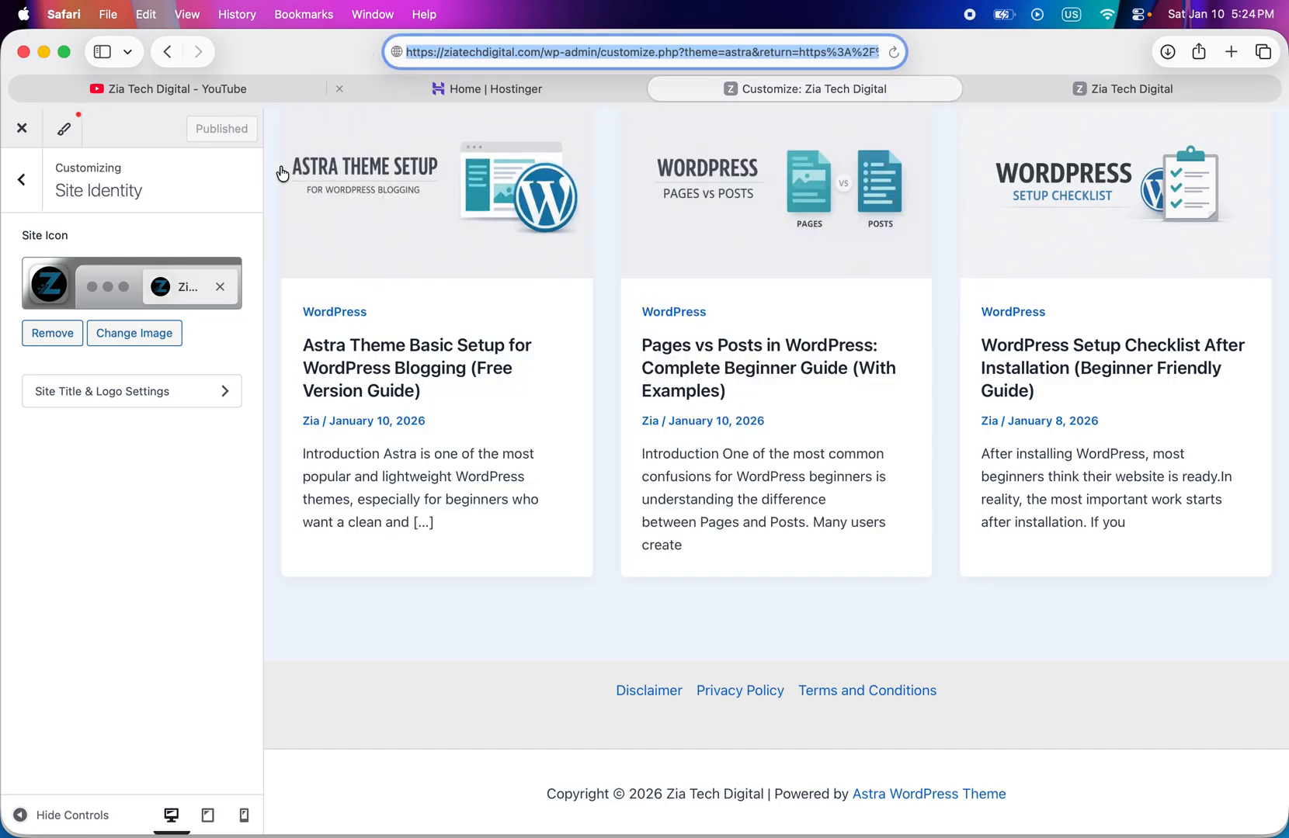
- In the site title and logo settings, choose zia-tech-digital-dark.png as the logo, pasting the copied text as its alt text
click(133, 391)
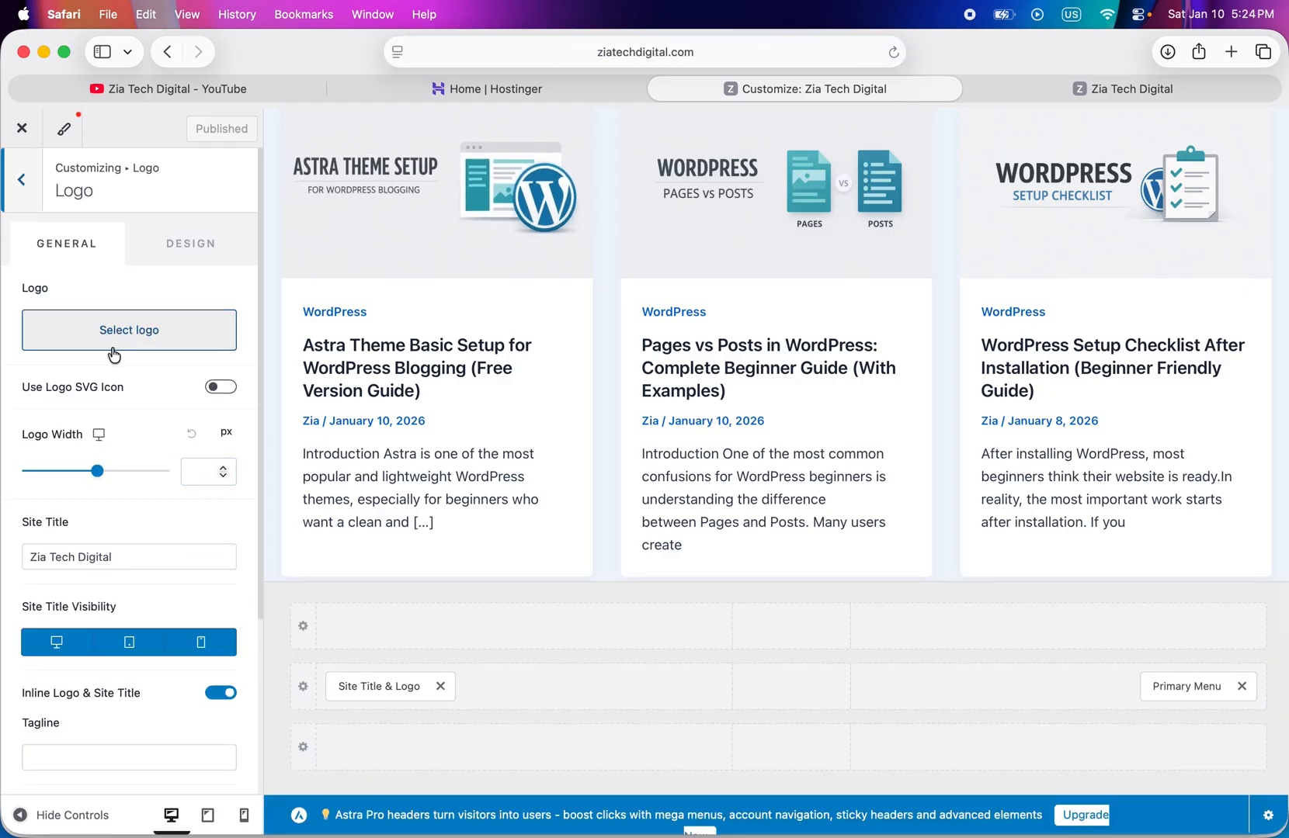
click(135, 334)
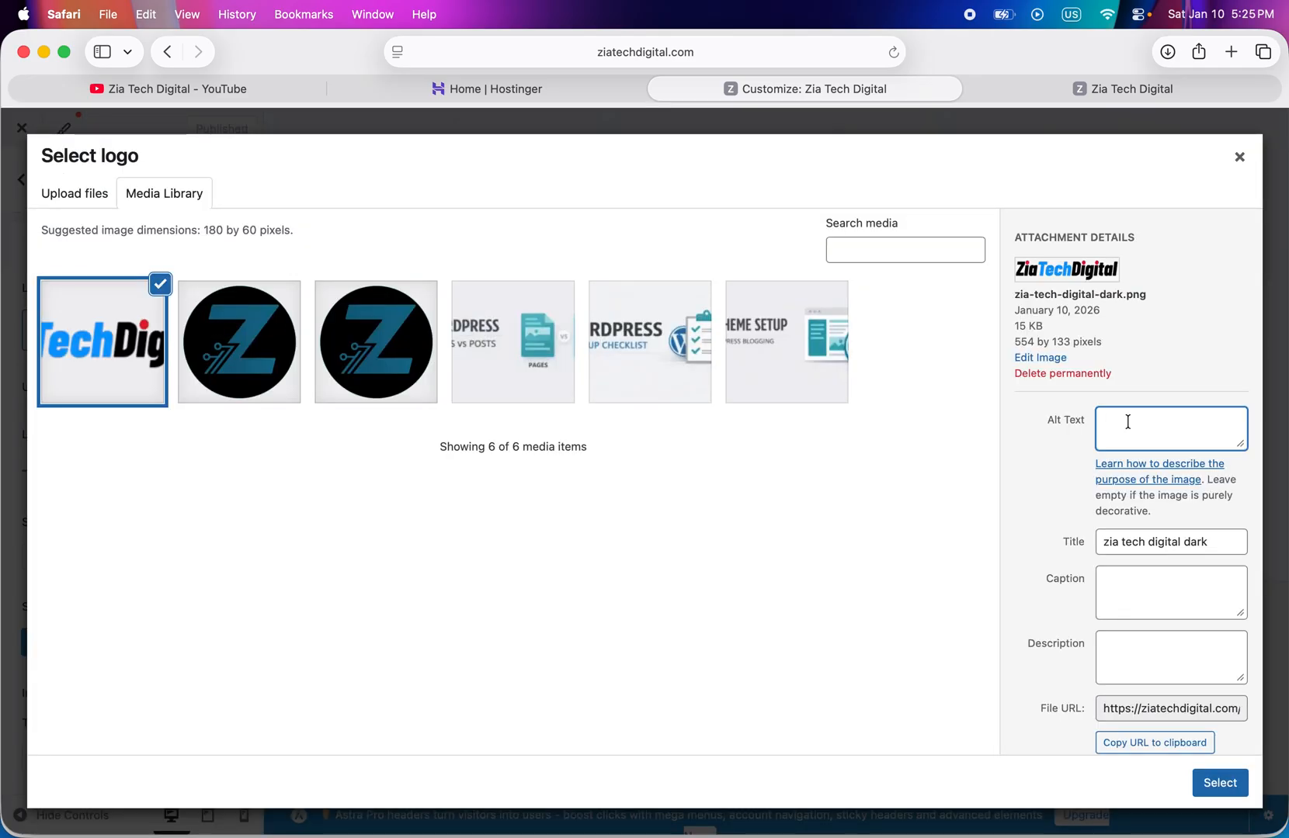
key(super+v)
click(1220, 782)
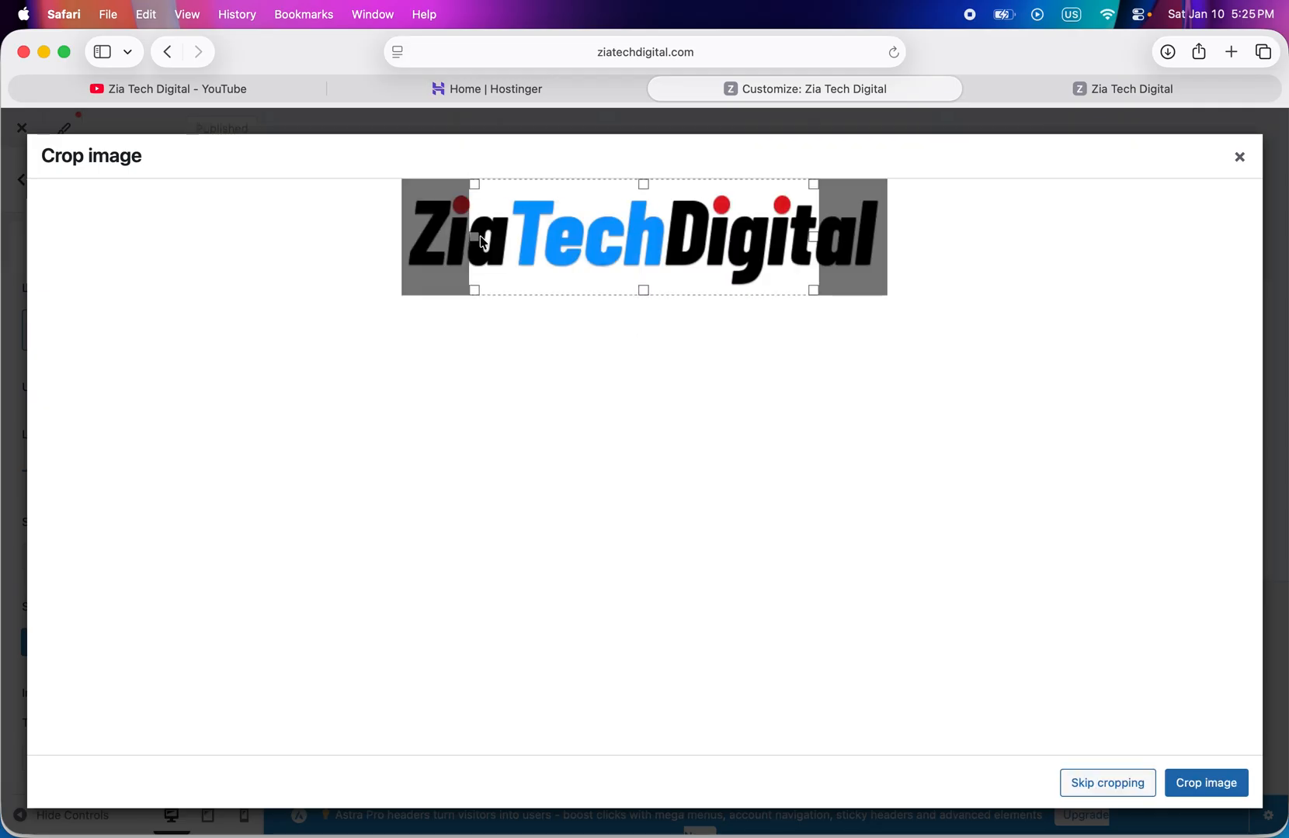
- Widen the crop area on both sides to cover the entire logo and crop the image
drag(475, 236, 382, 238)
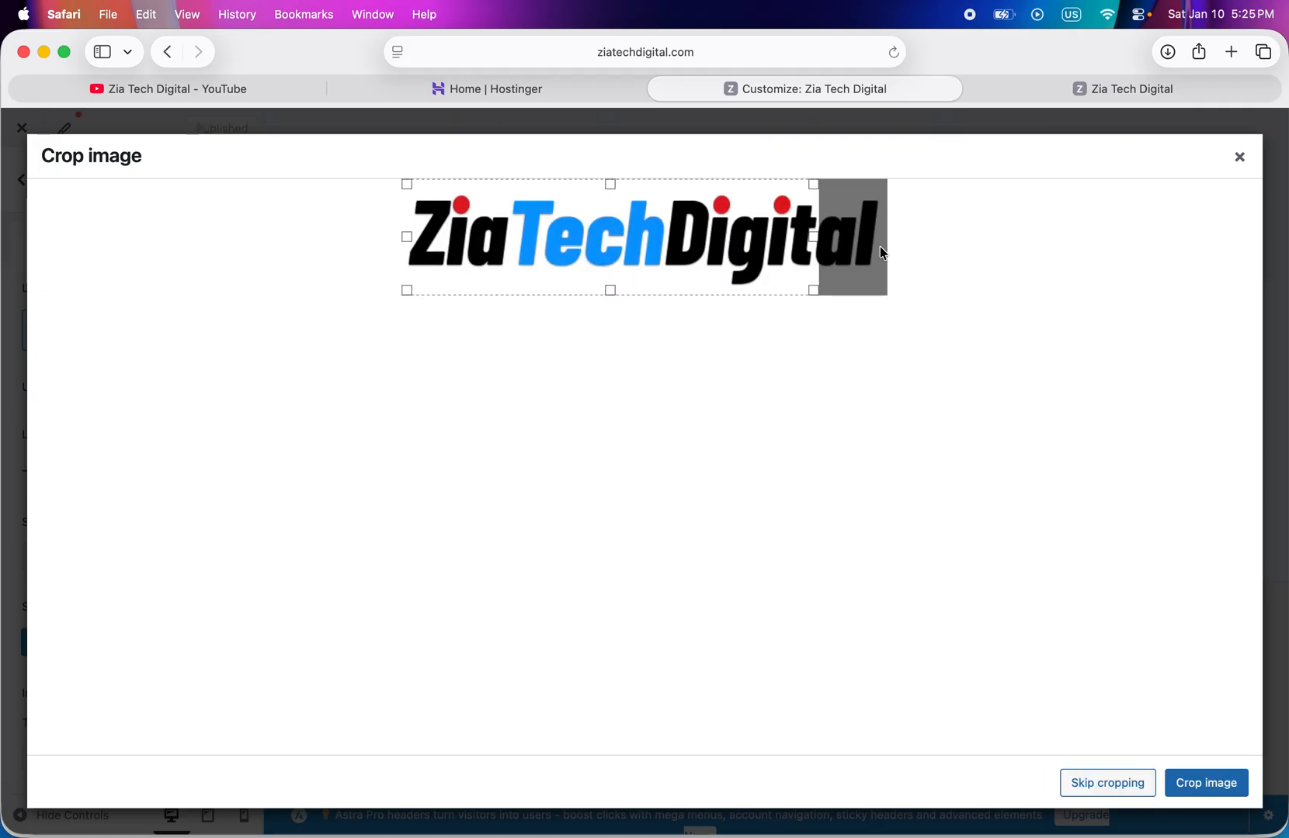
drag(820, 238, 927, 244)
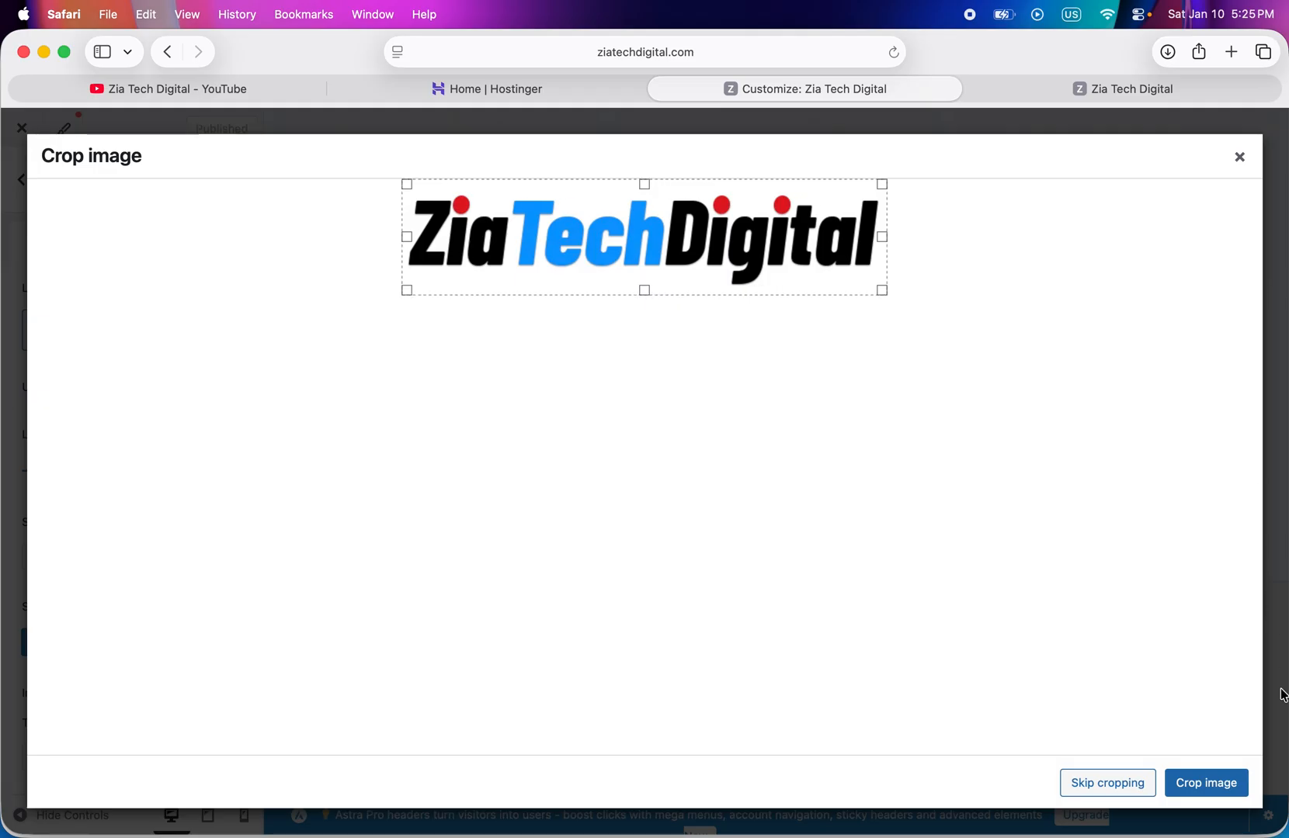
click(1202, 785)
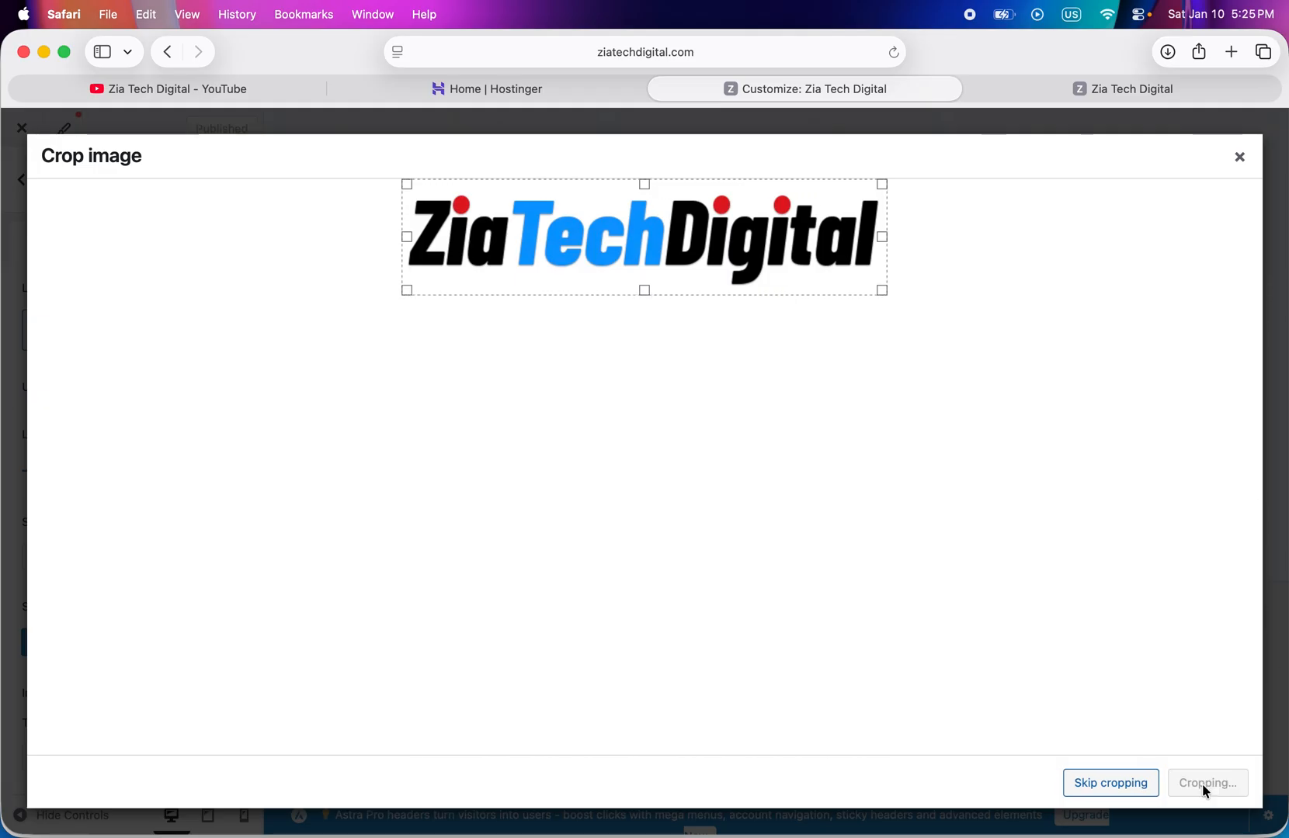
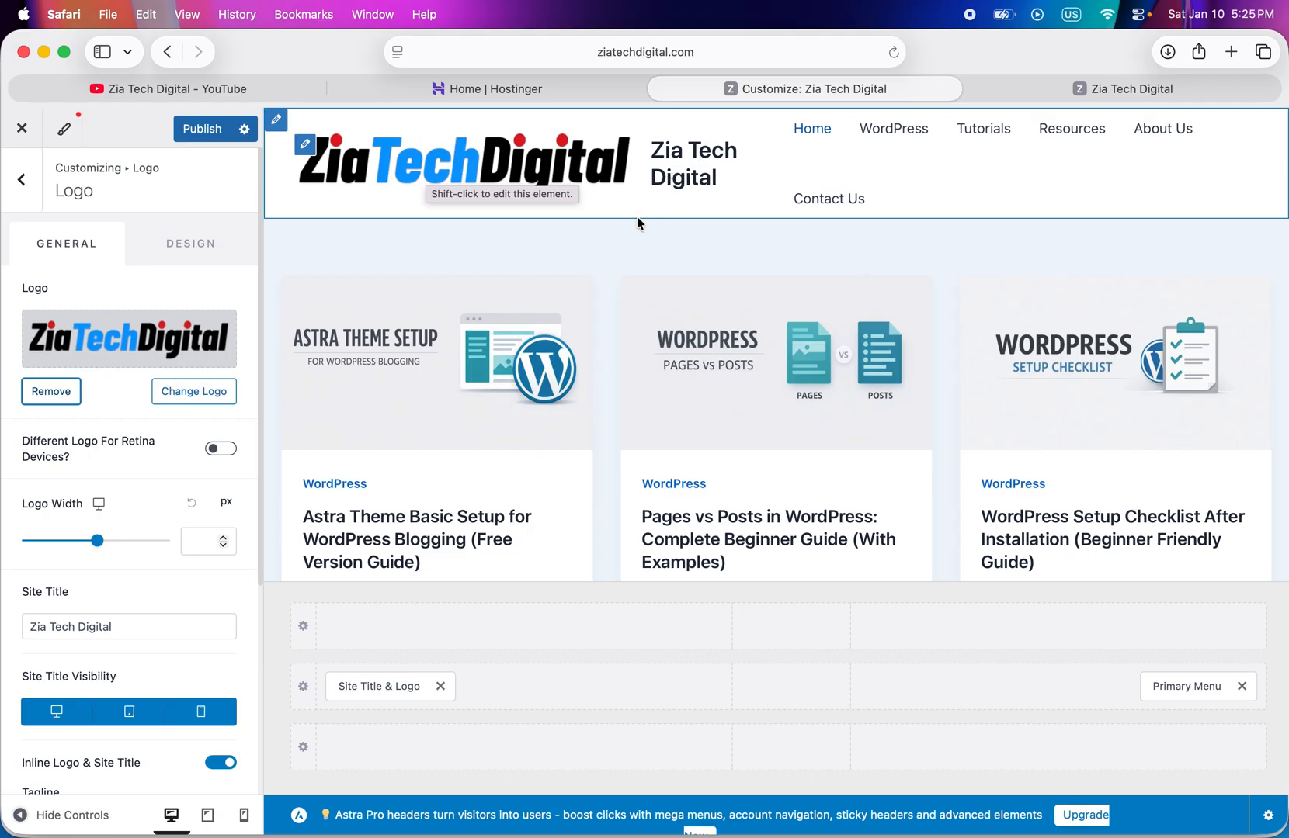
- Reduce the header logo's width to 235 px
click(135, 624)
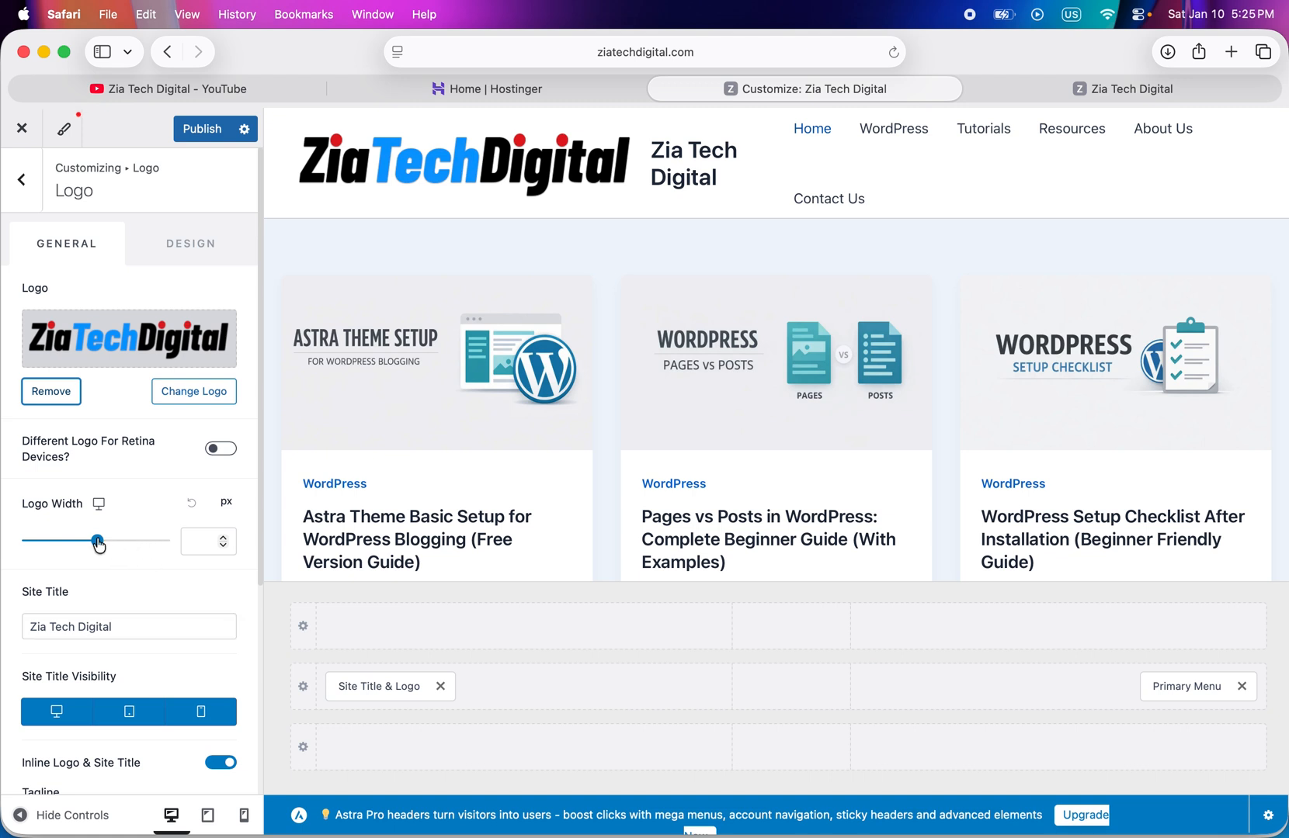
drag(94, 542, 83, 542)
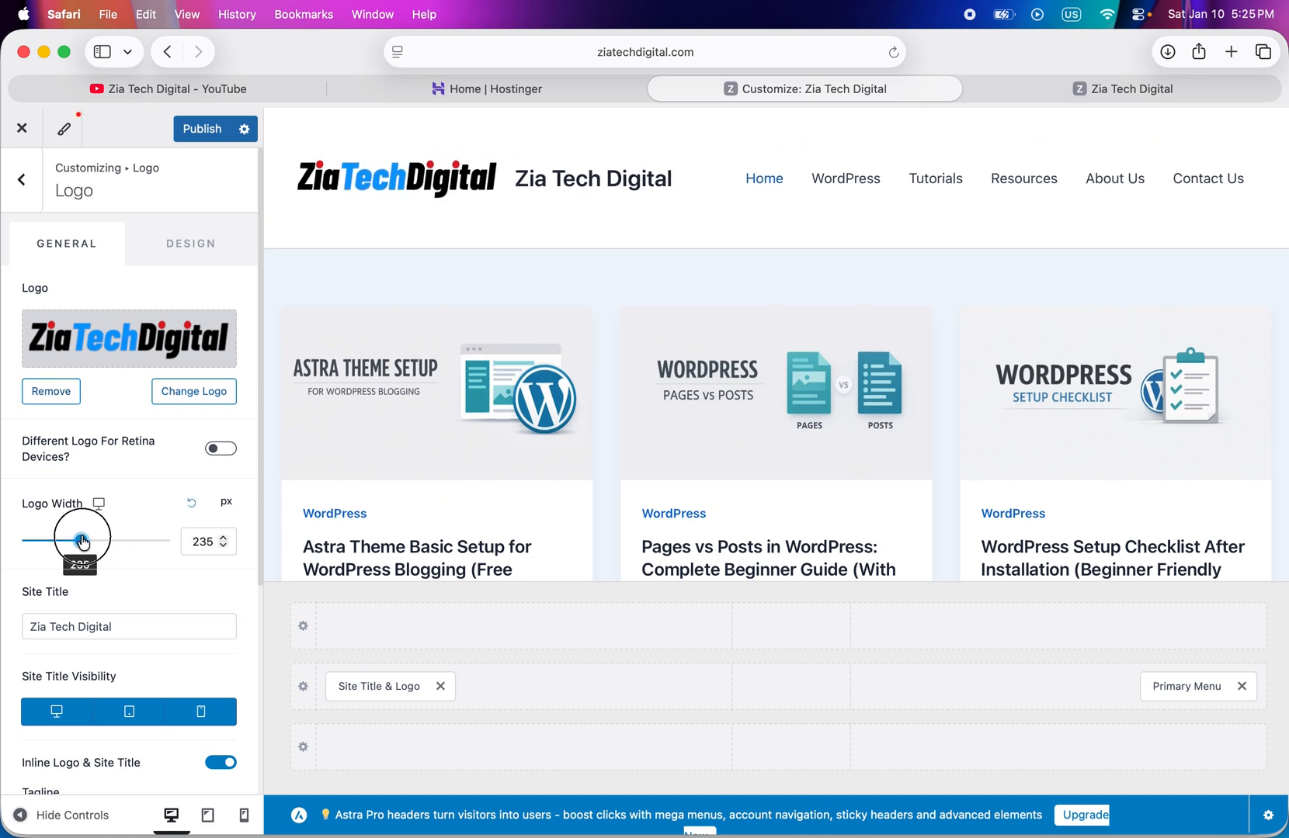
- Clear the site title text in the logo settings so the header shows only the logo
click(127, 624)
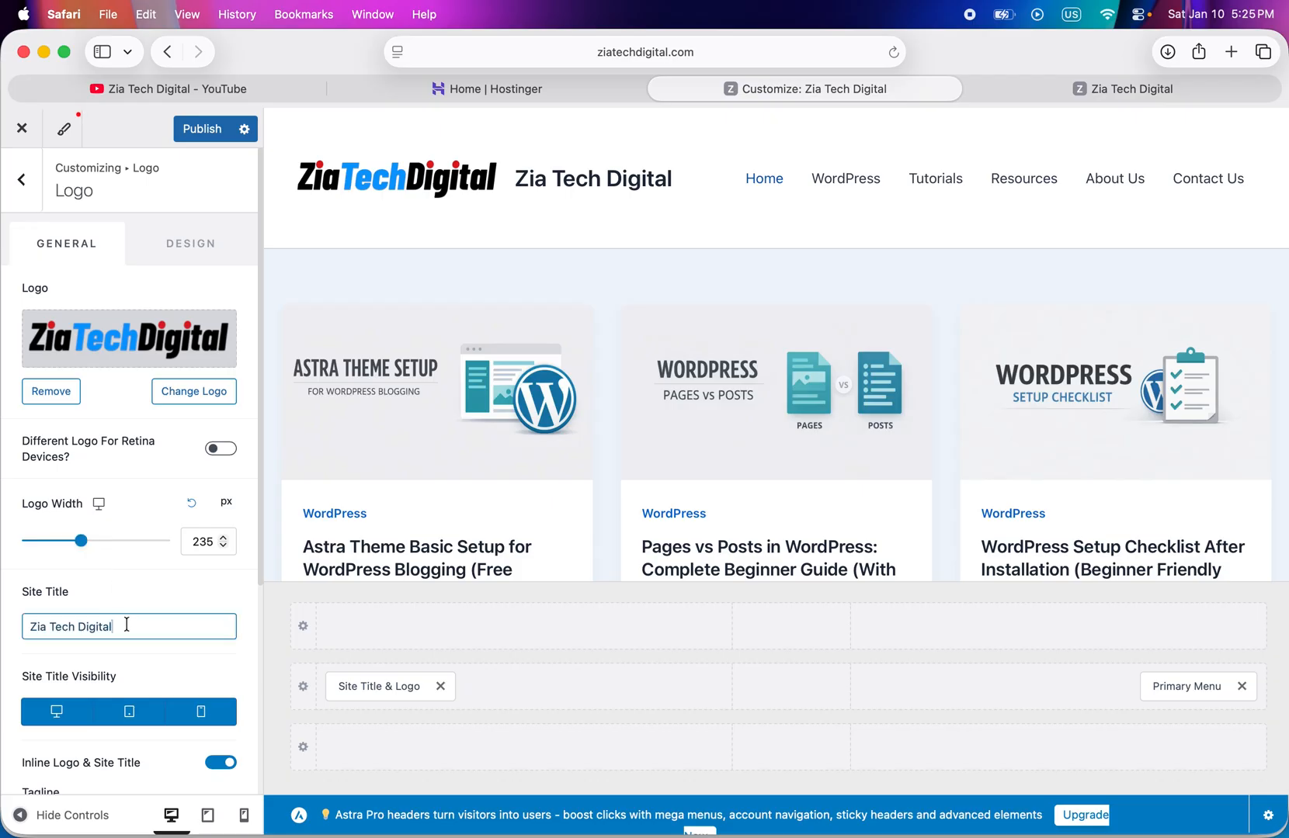
scroll(126, 624, down, 3)
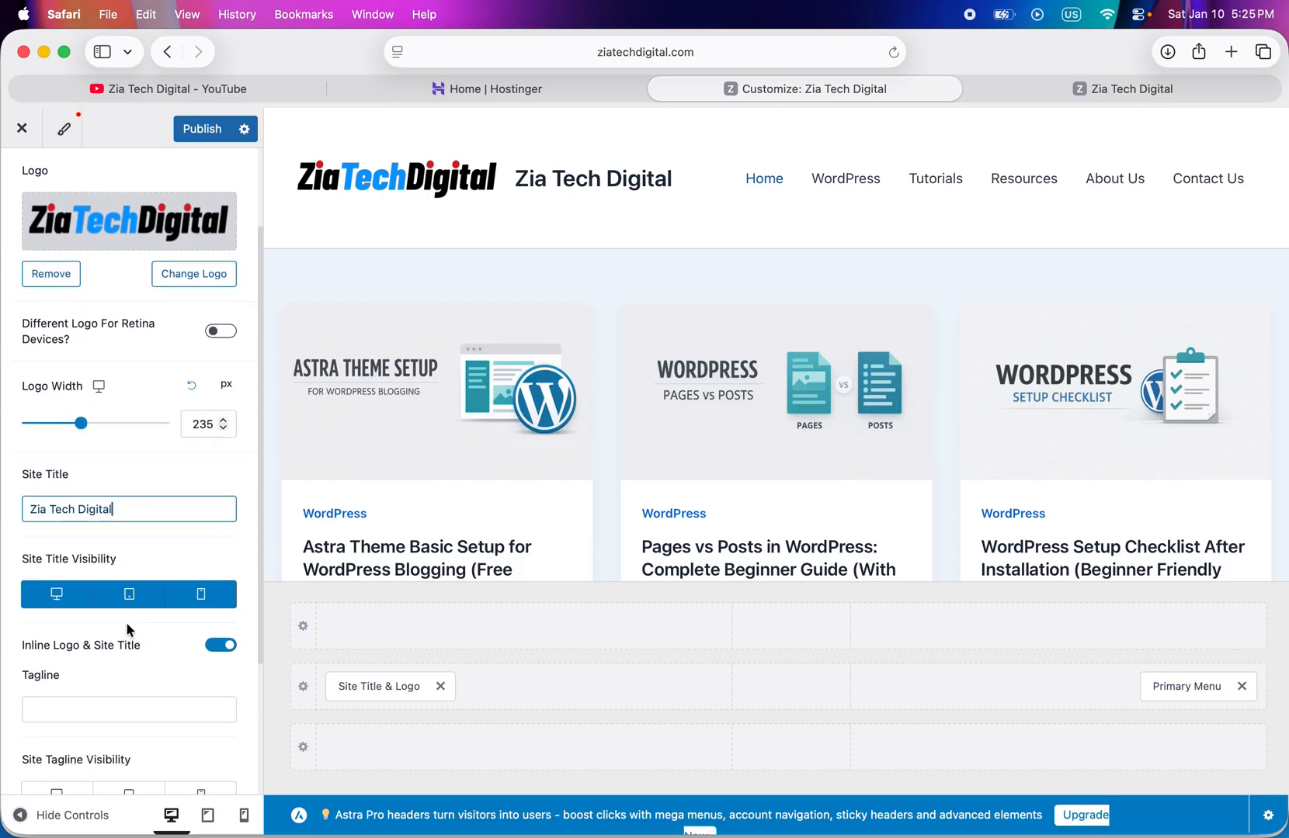
key(BackSpace)
key(BackSpace)
key(BackSpace)
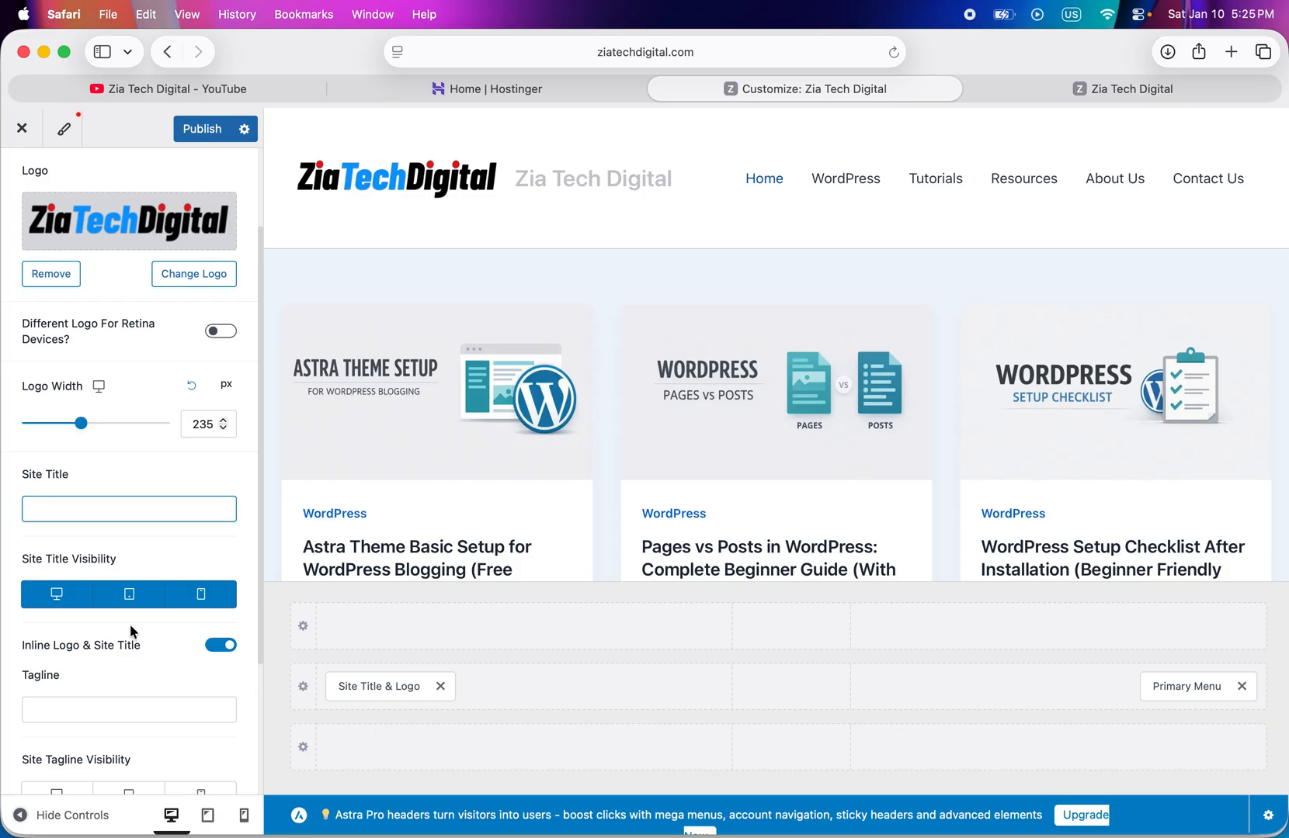
click(135, 476)
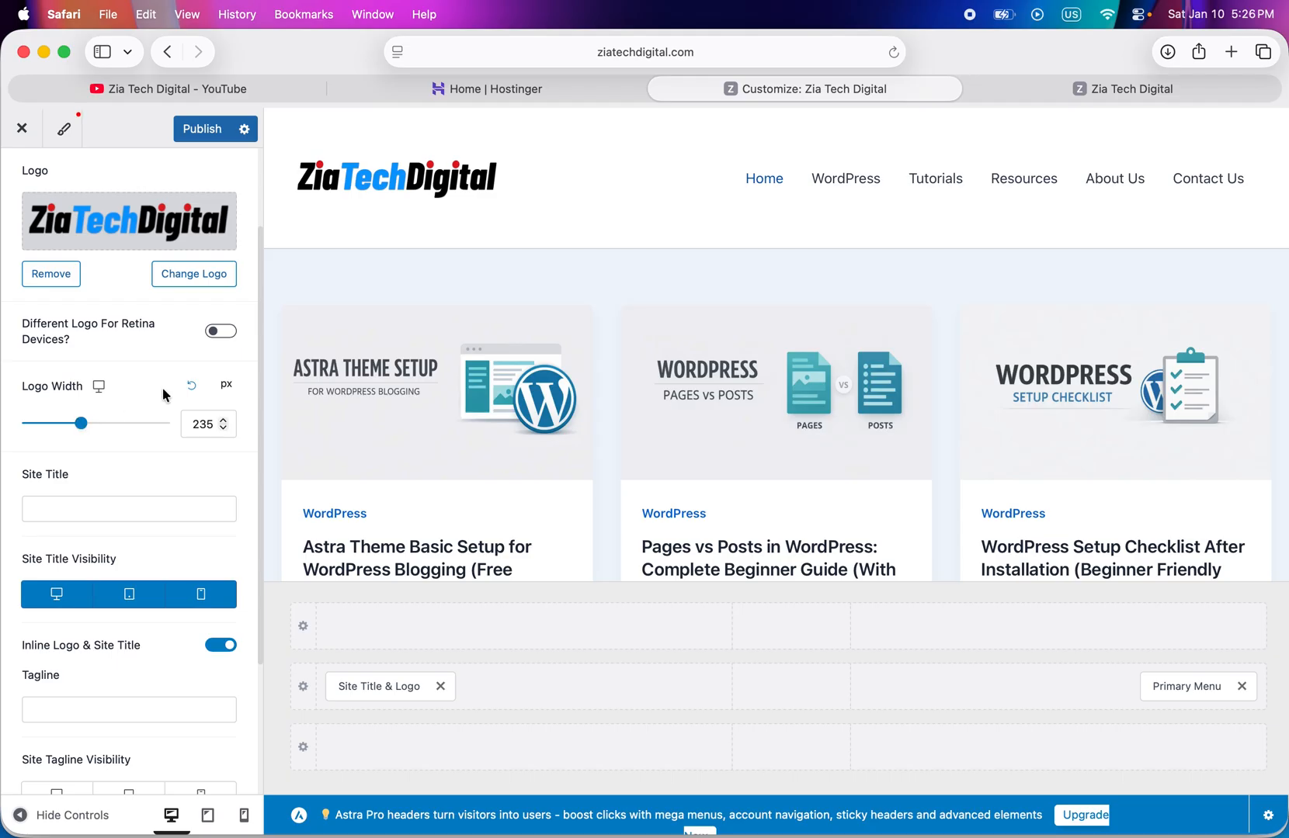
- Reset the logo width, reduce it to 150 px, and publish the changes
click(190, 388)
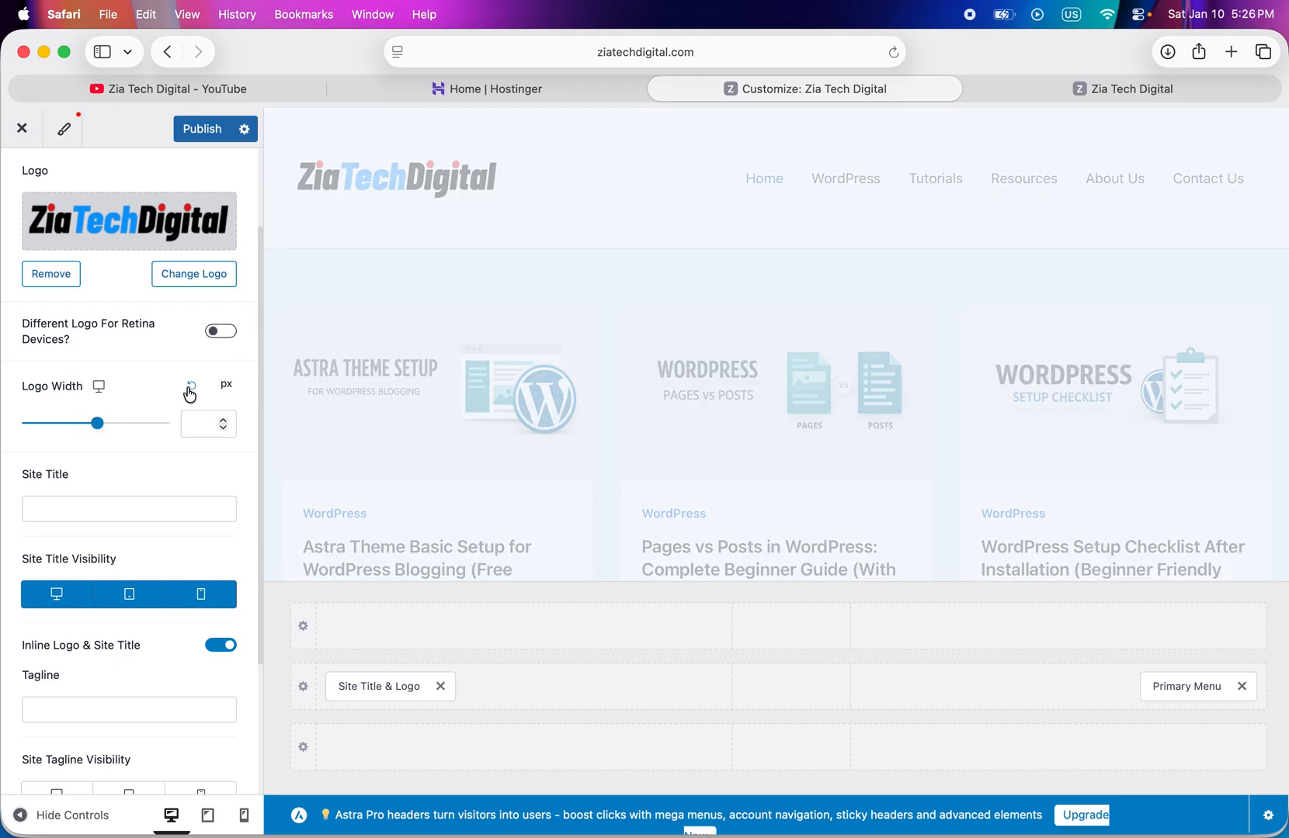
click(96, 424)
drag(96, 424, 65, 423)
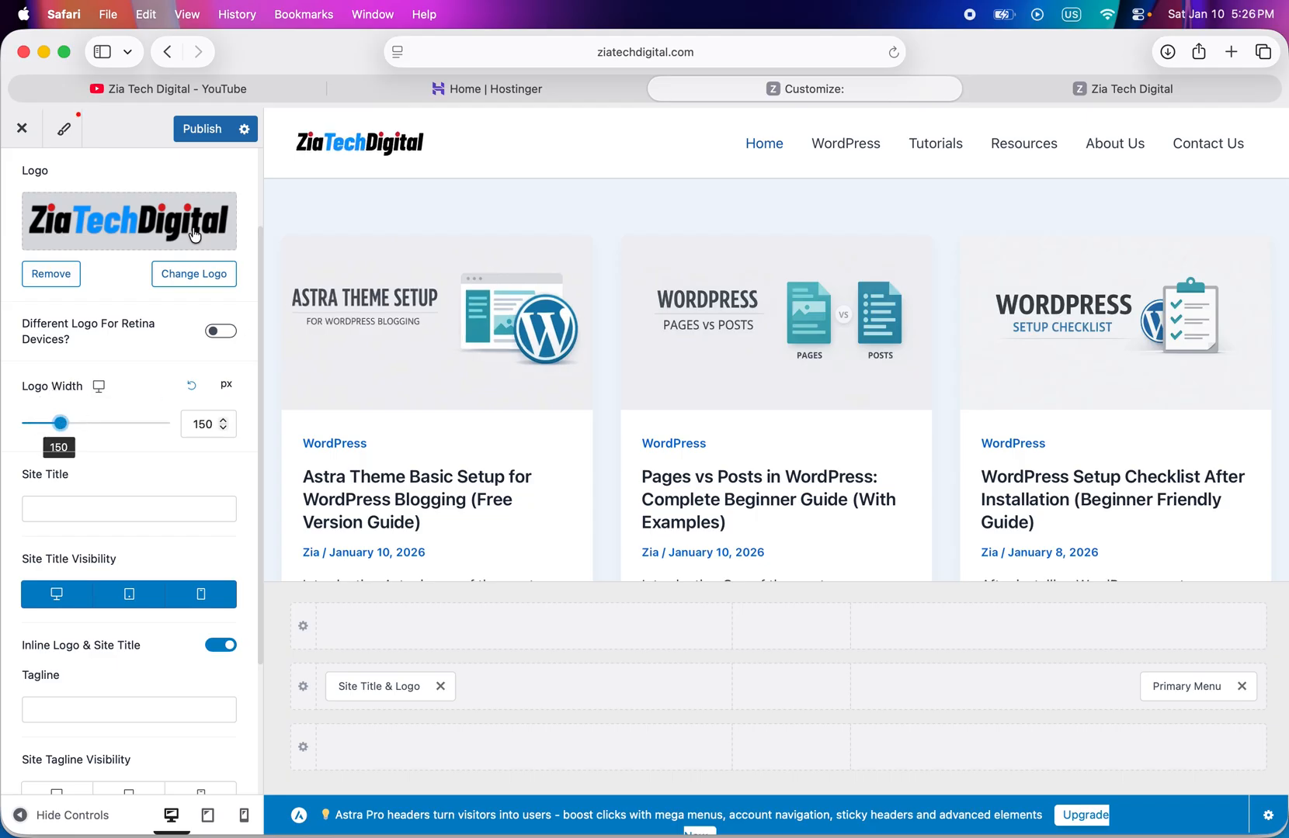
scroll(400, 175, down, 2)
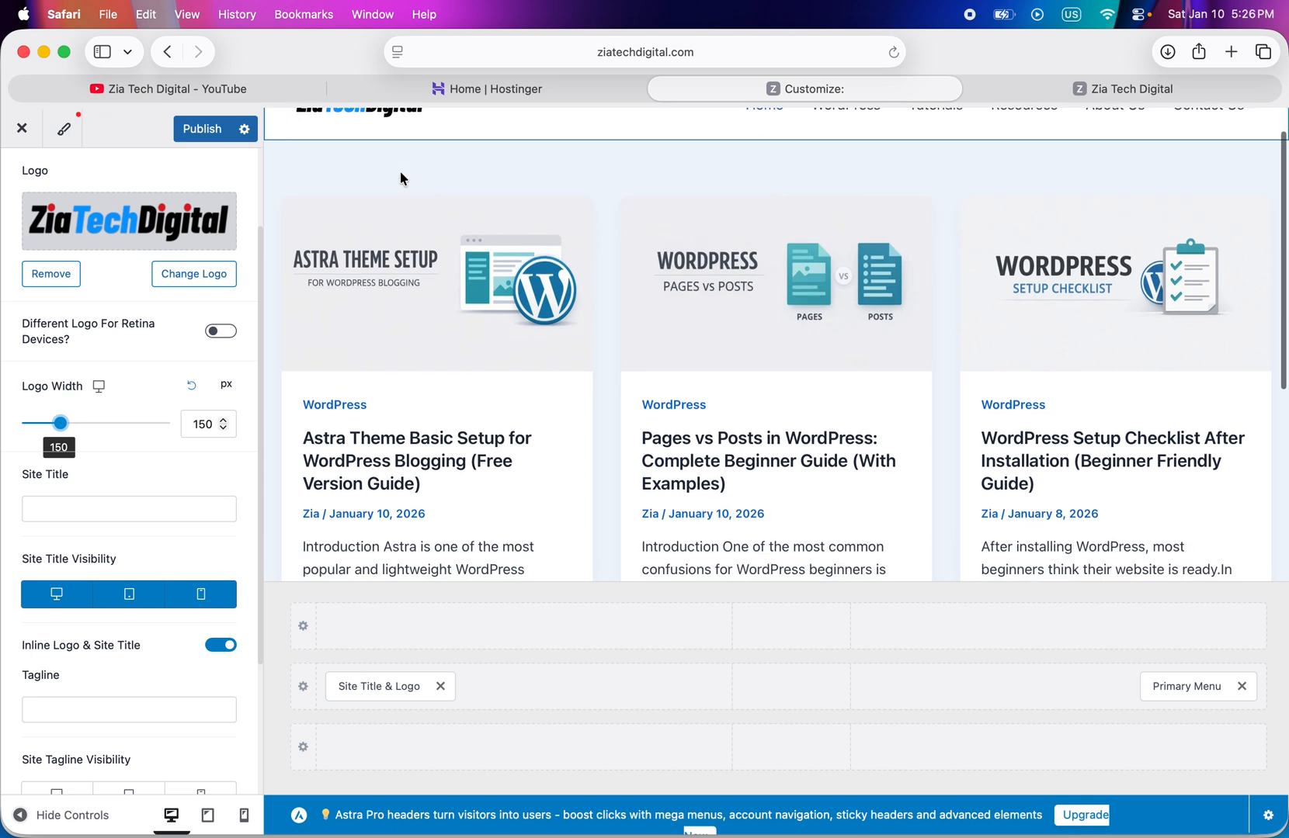
scroll(388, 187, up, 2)
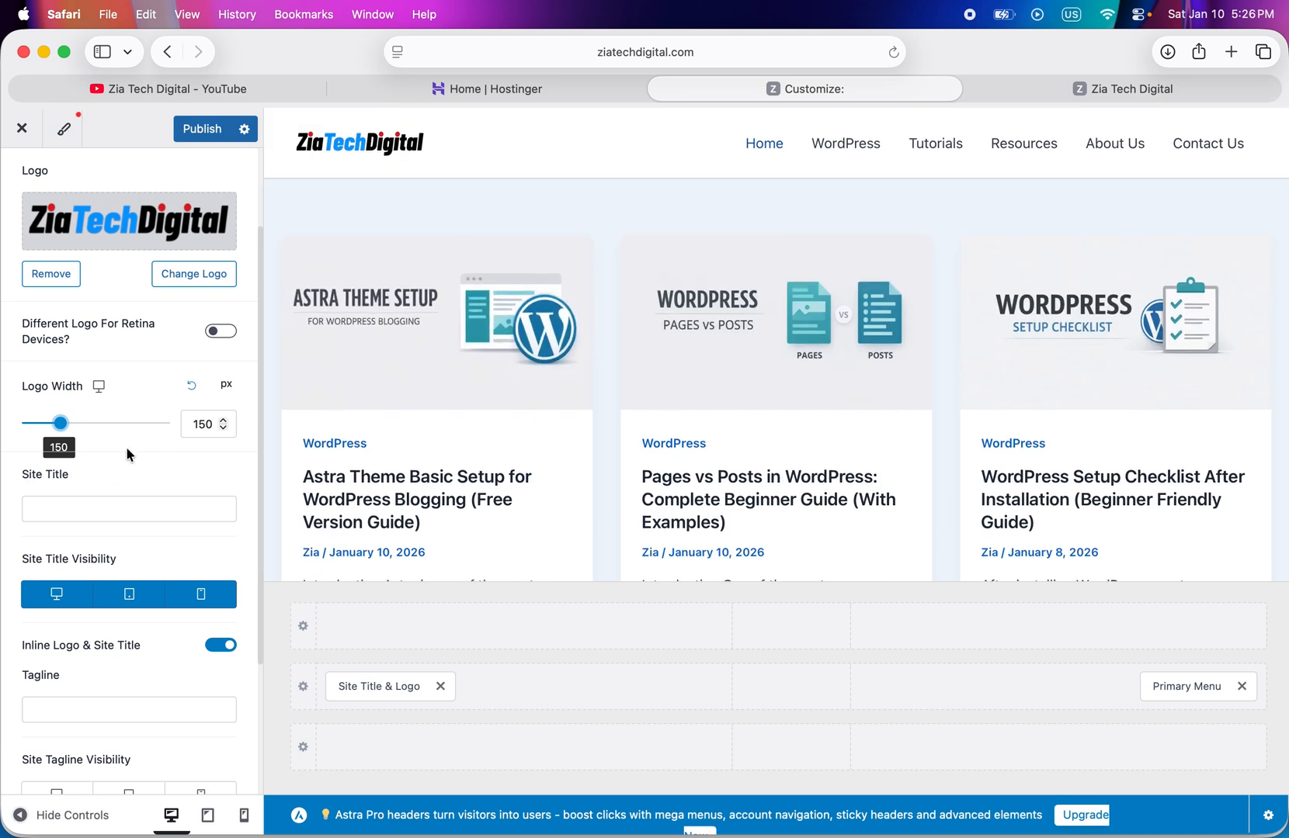
scroll(126, 450, down, 5)
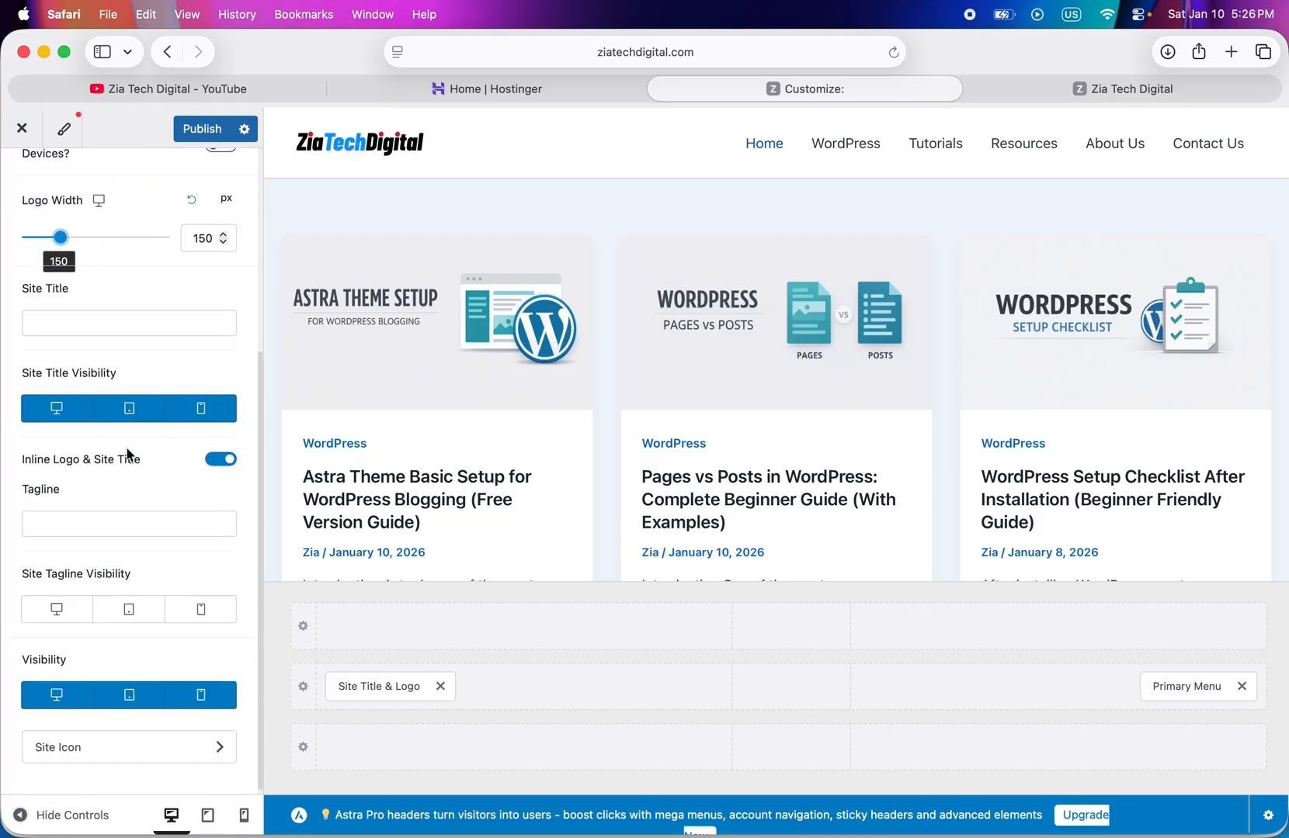
scroll(130, 455, up, 8)
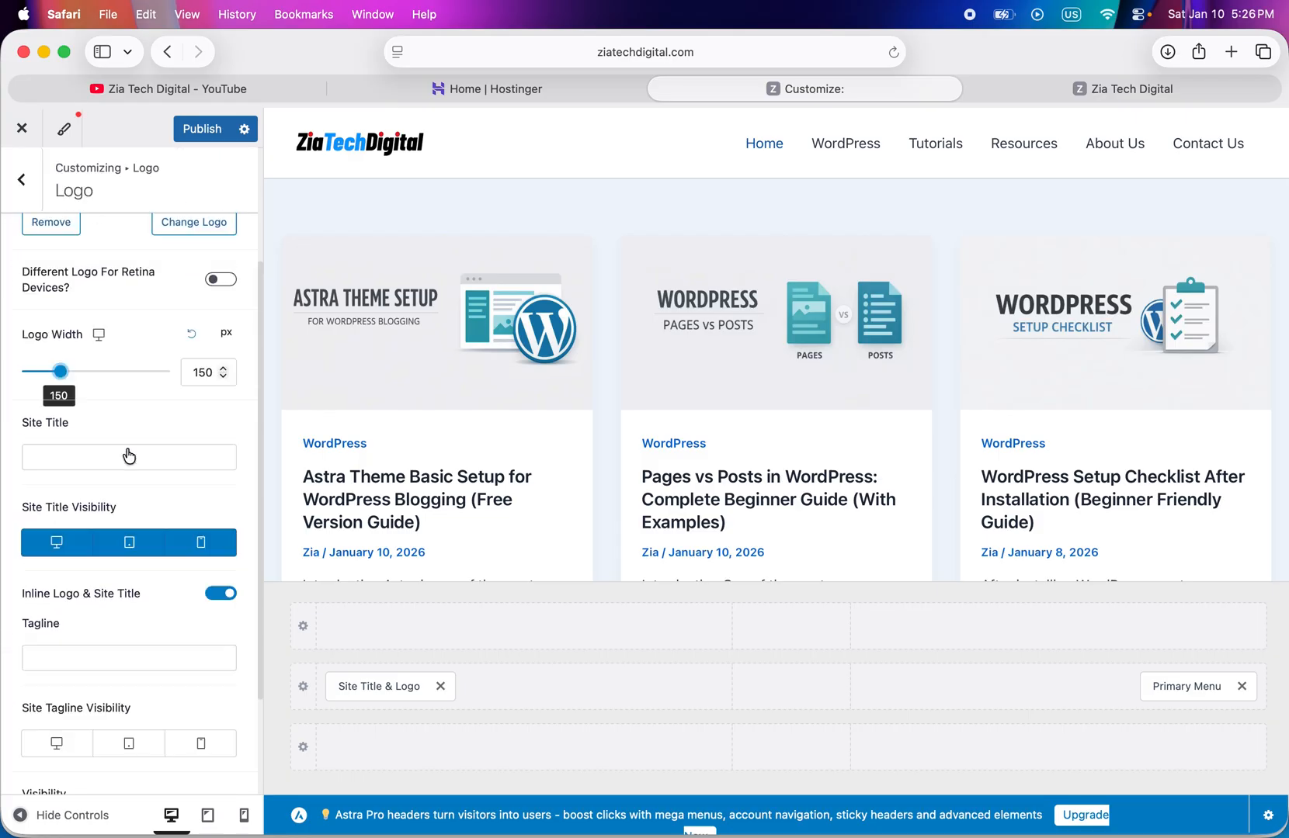
click(202, 130)
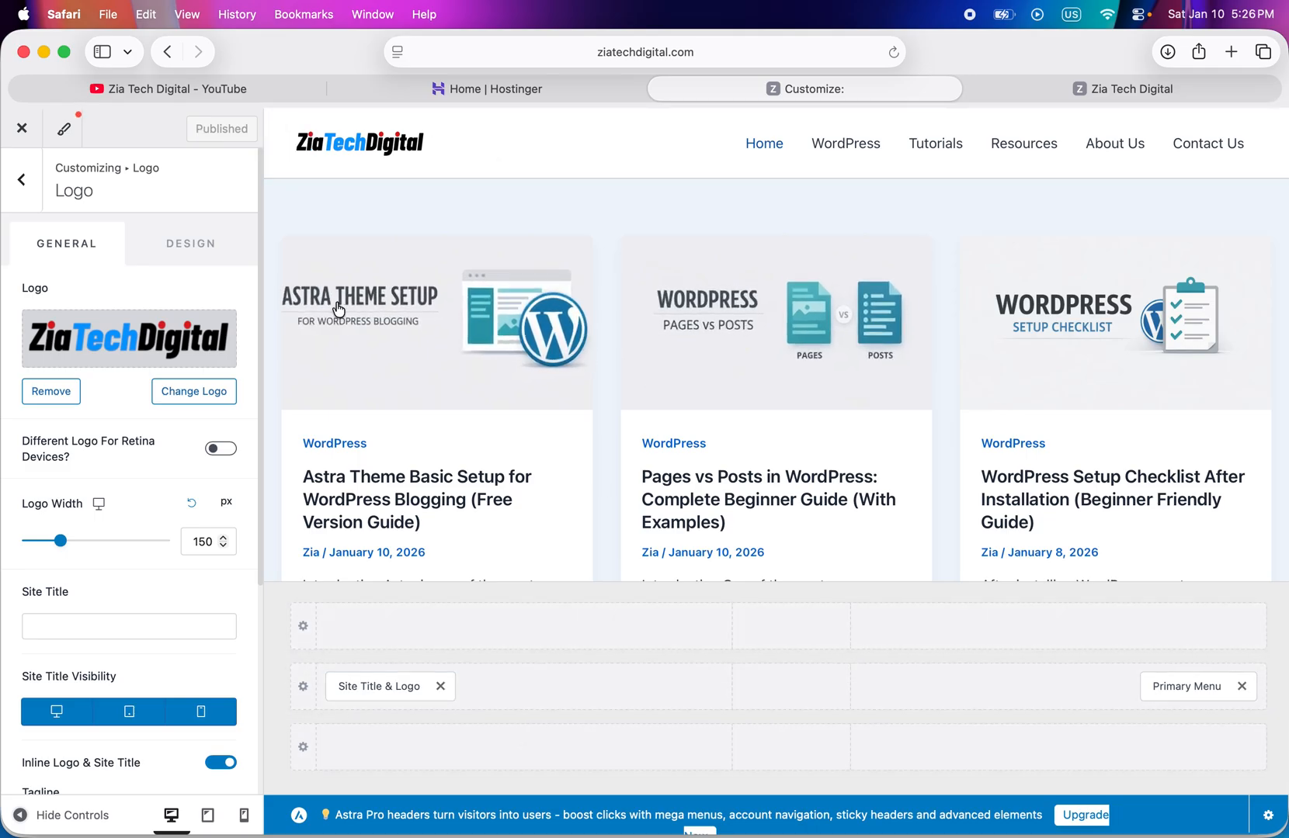
- Review the customizer's Menus, Homepage Settings and Widgets sections, keeping the homepage display on latest posts
click(23, 181)
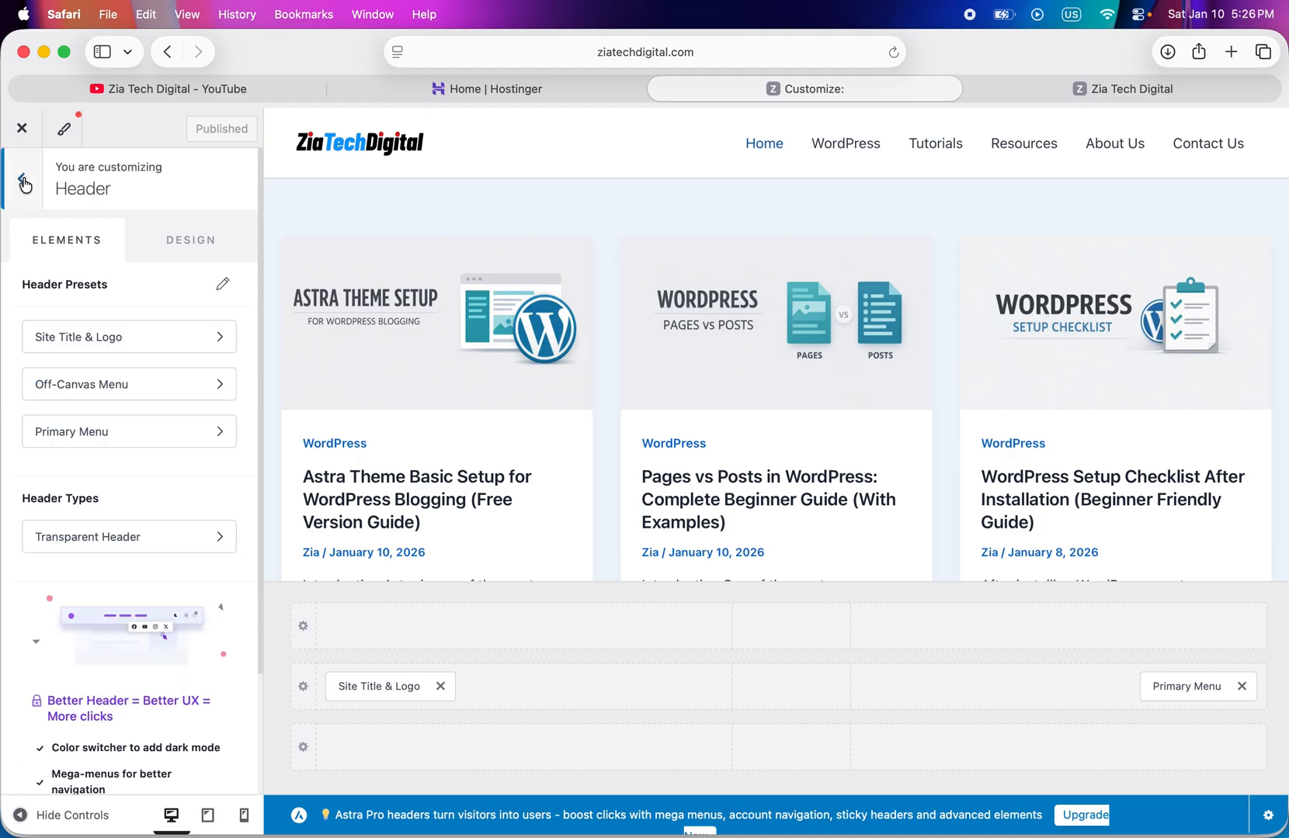
click(24, 182)
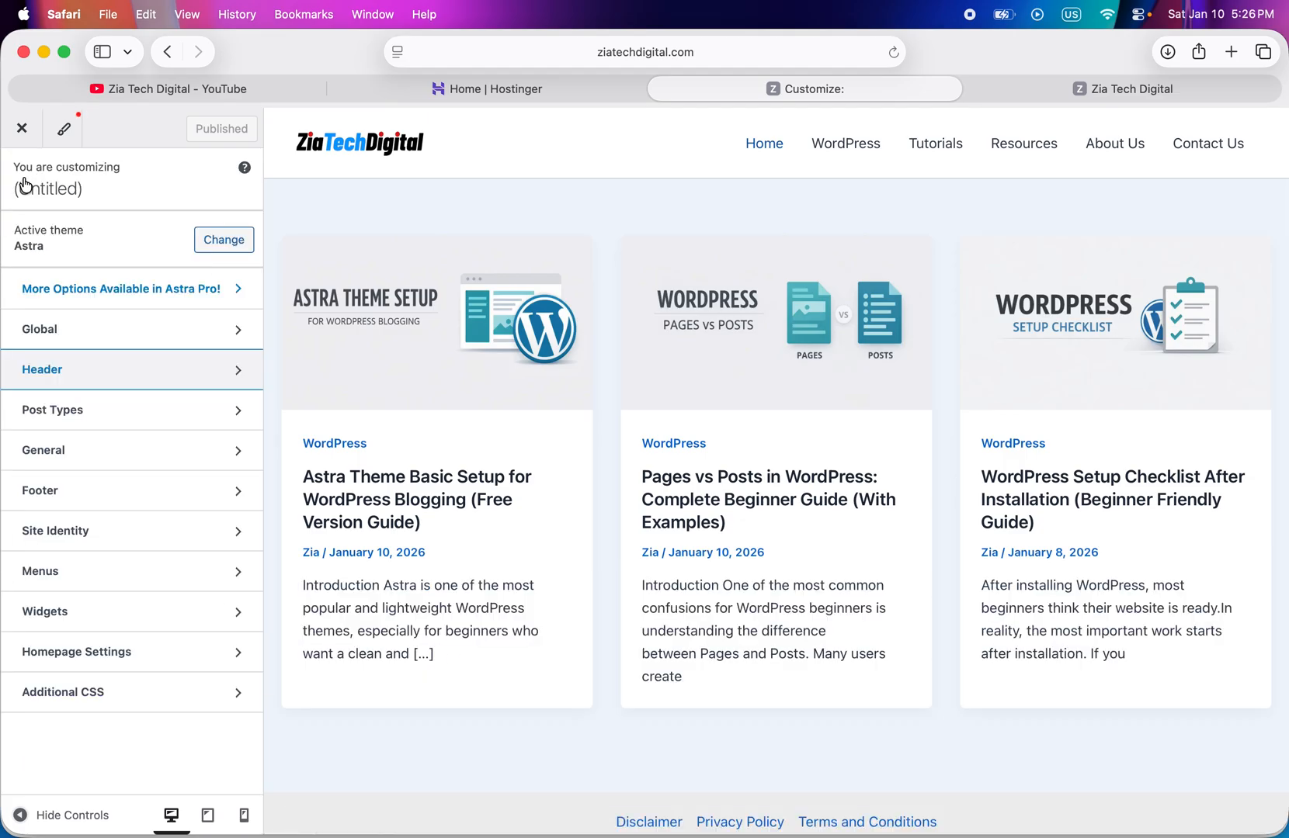
click(87, 575)
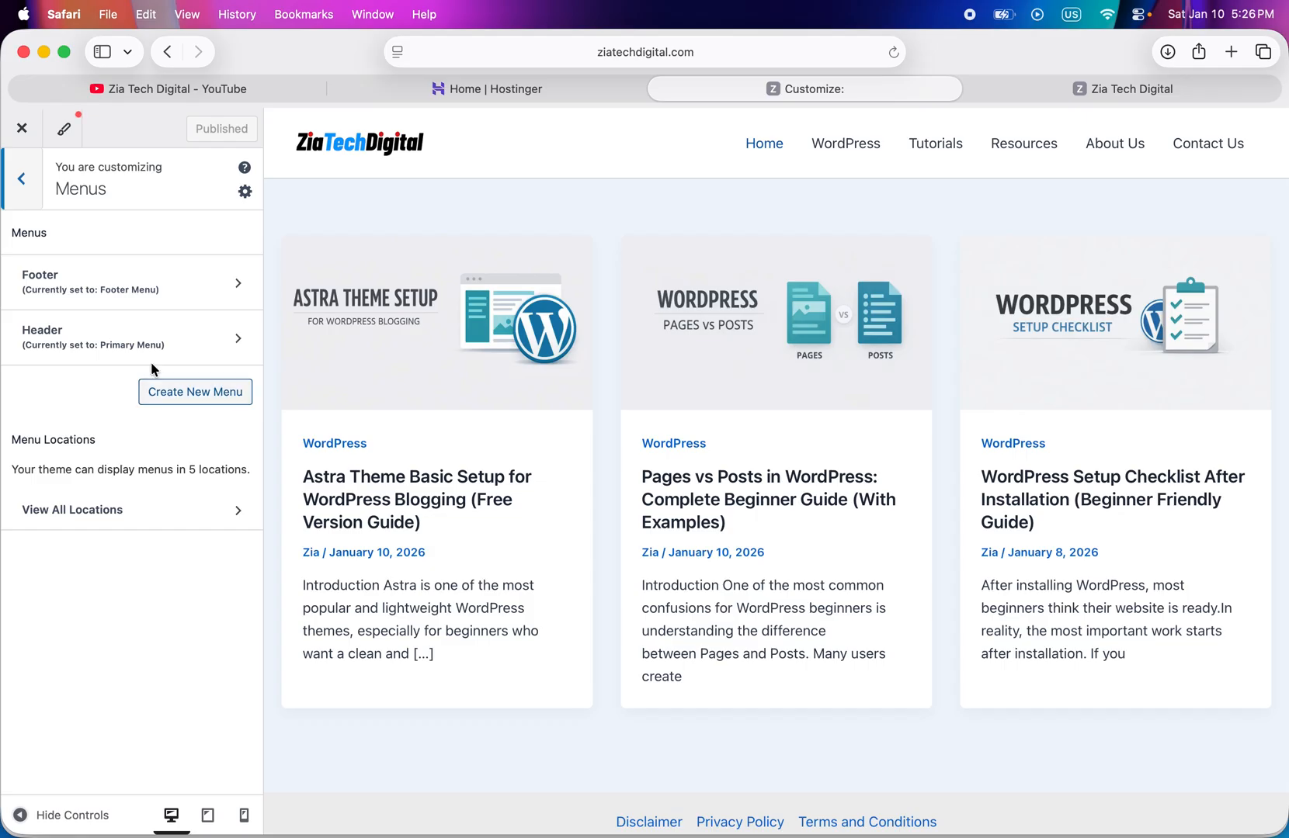
click(22, 180)
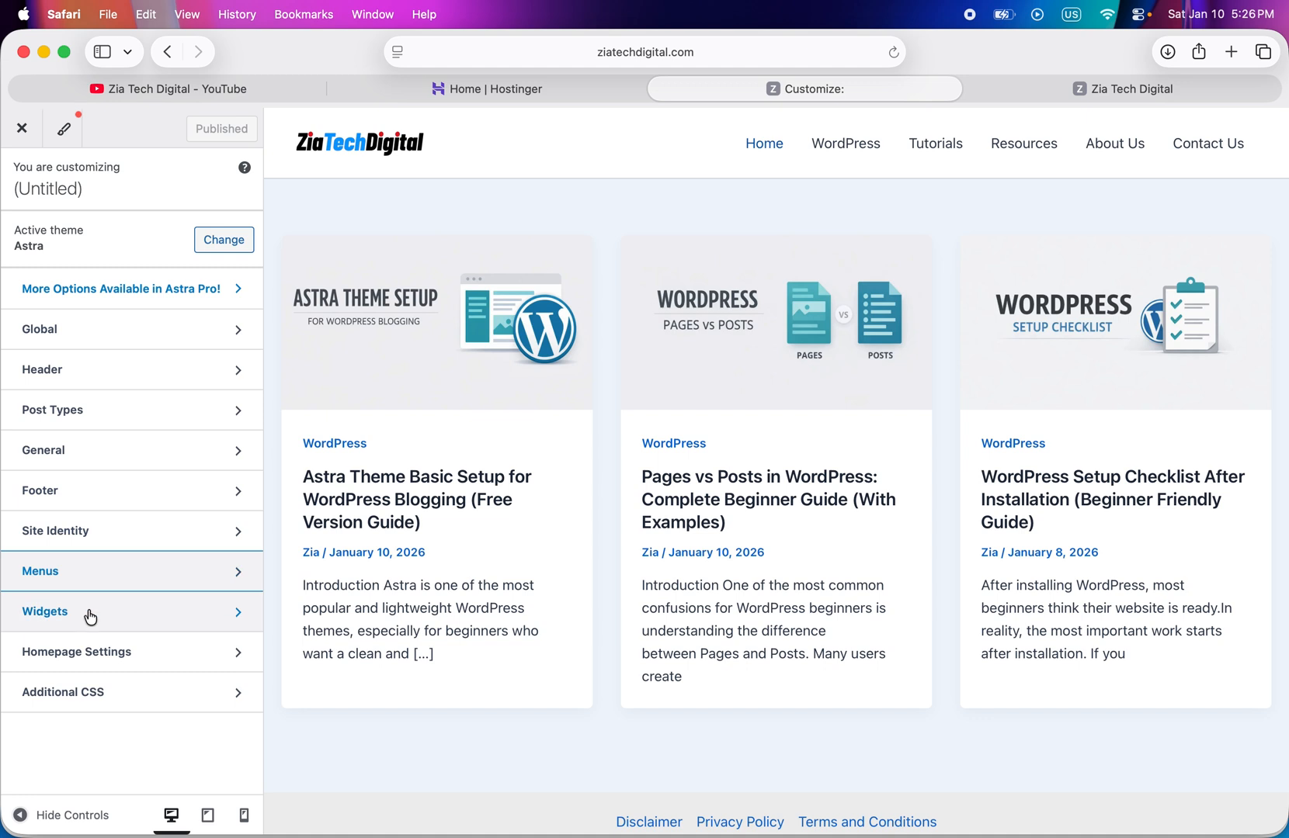
click(102, 658)
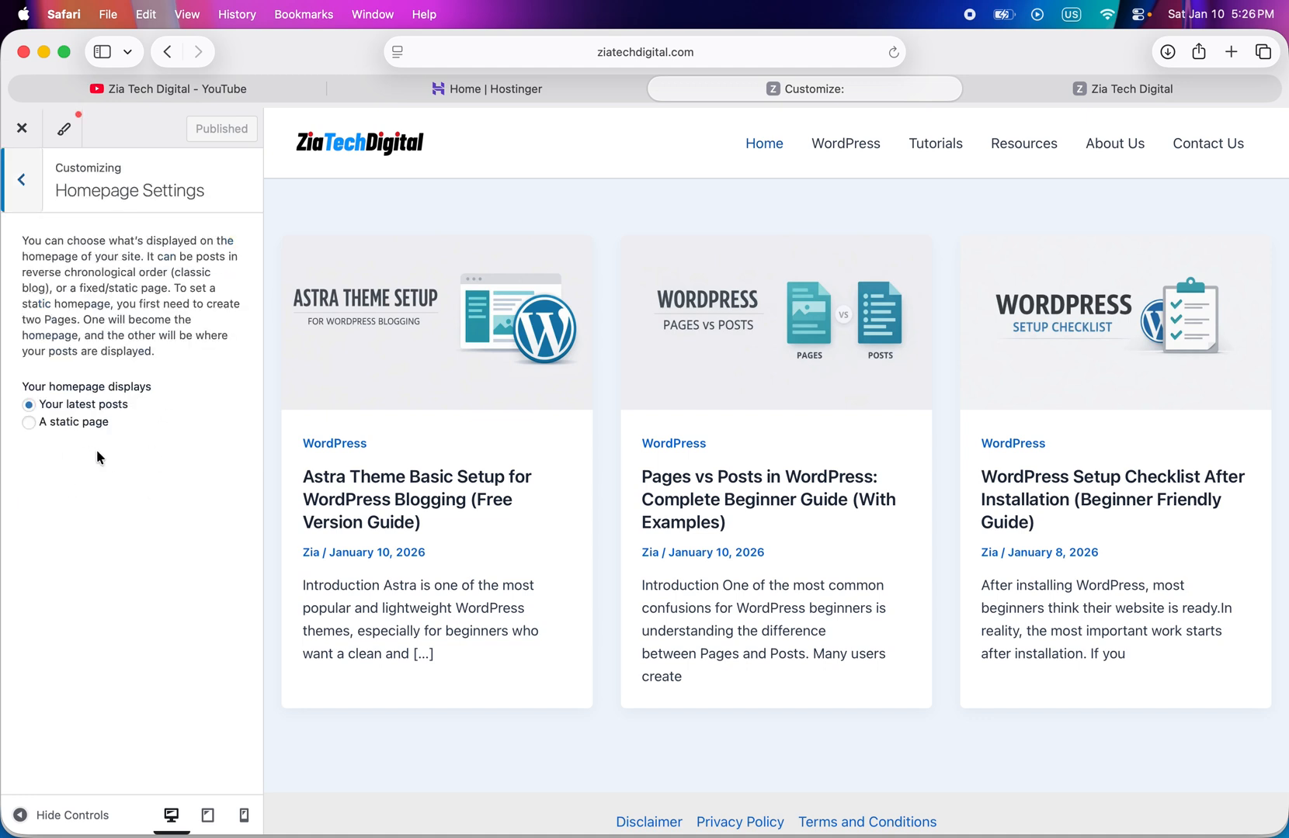
click(36, 410)
click(24, 187)
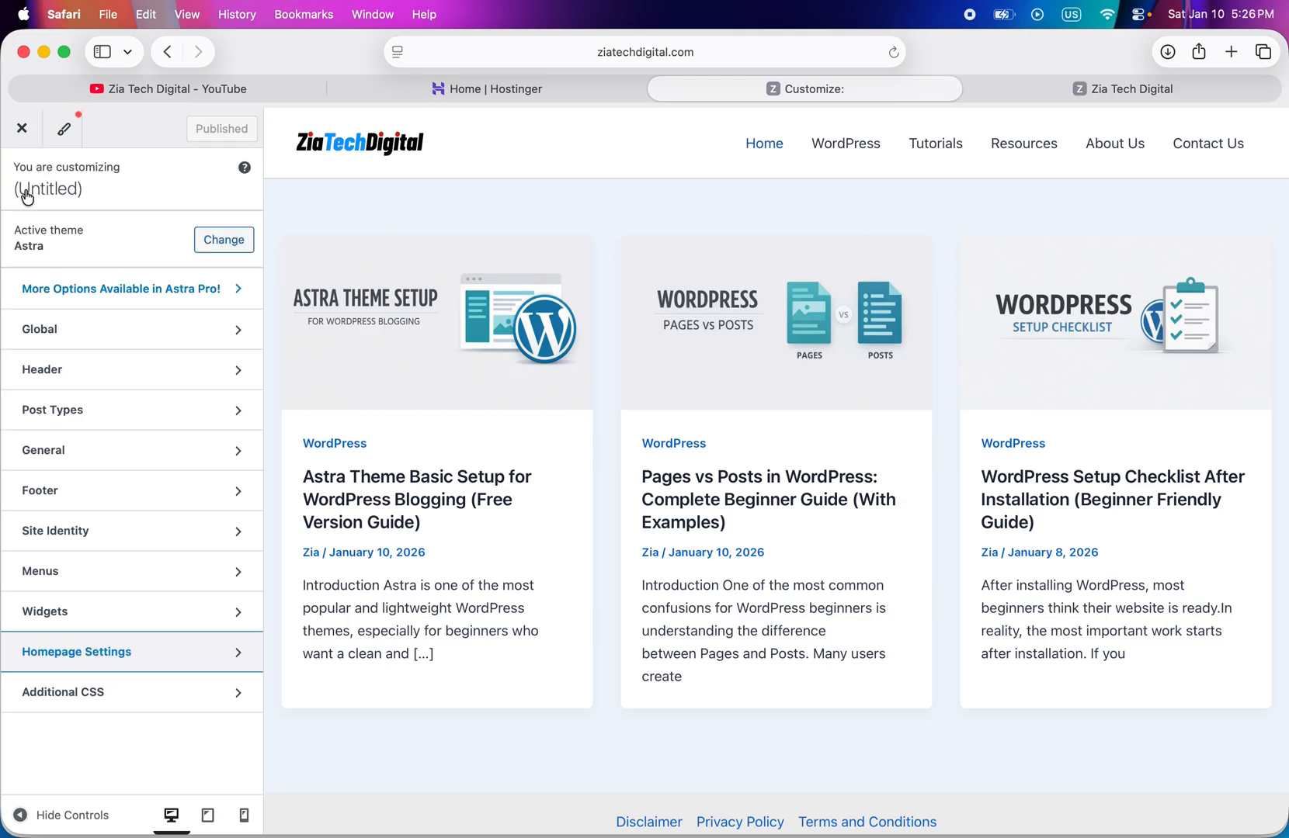
click(84, 612)
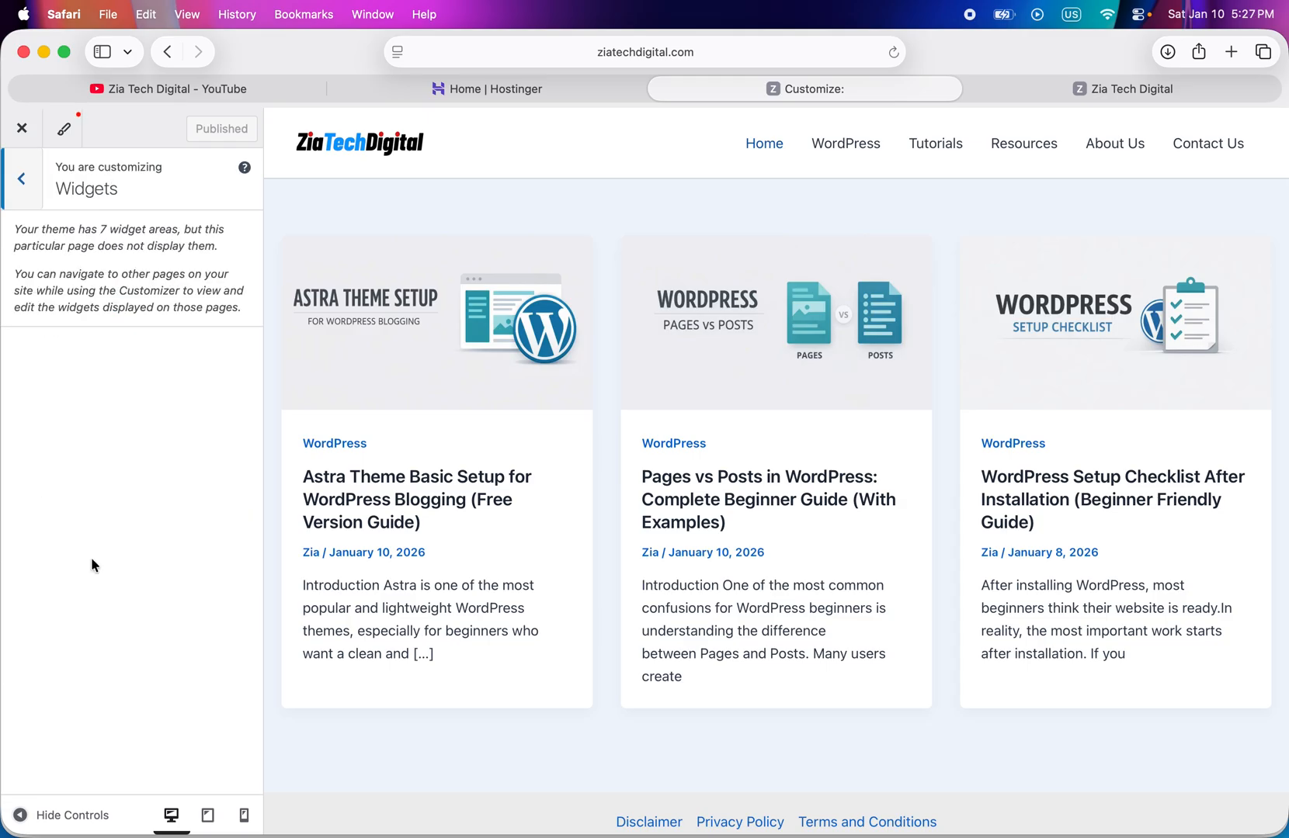
click(24, 177)
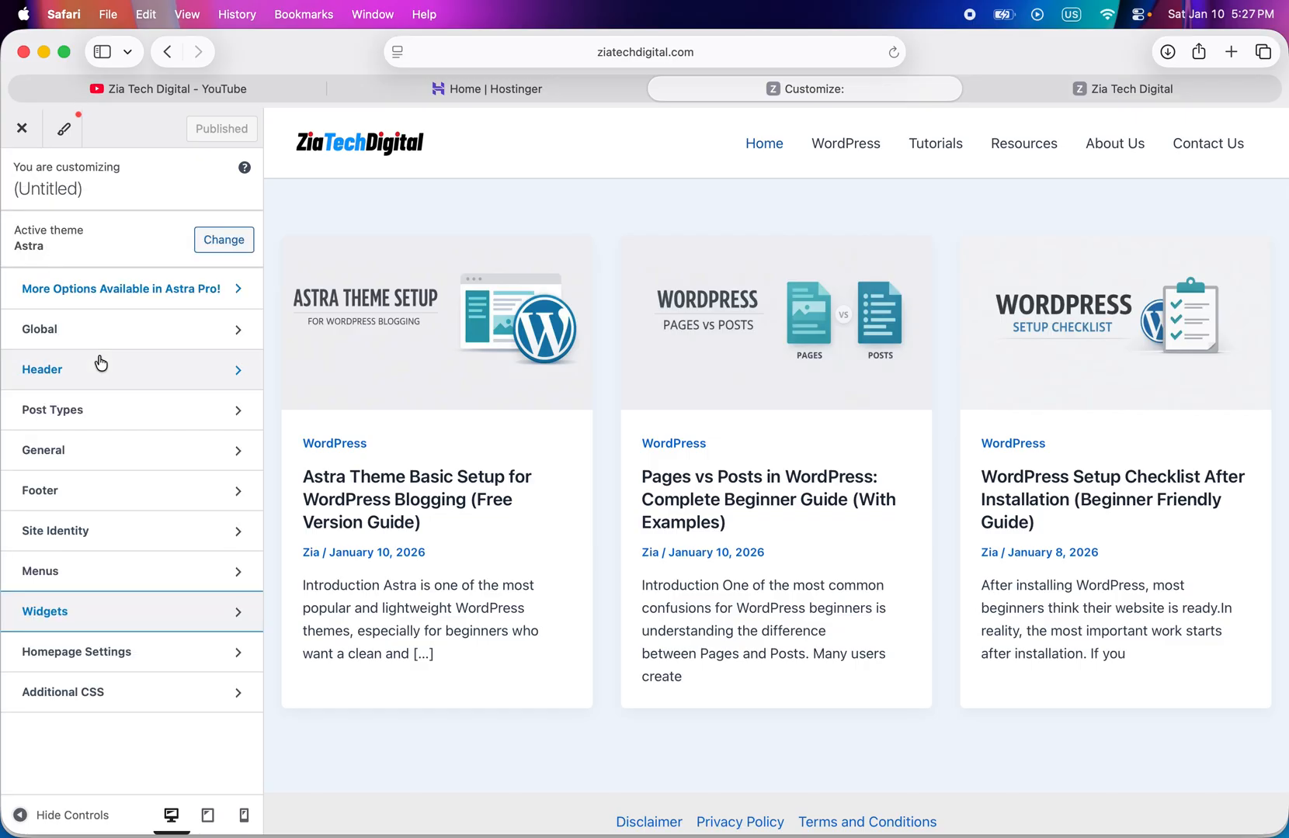
- Exit the customizer and open the menu management page from the active Astra theme
click(18, 140)
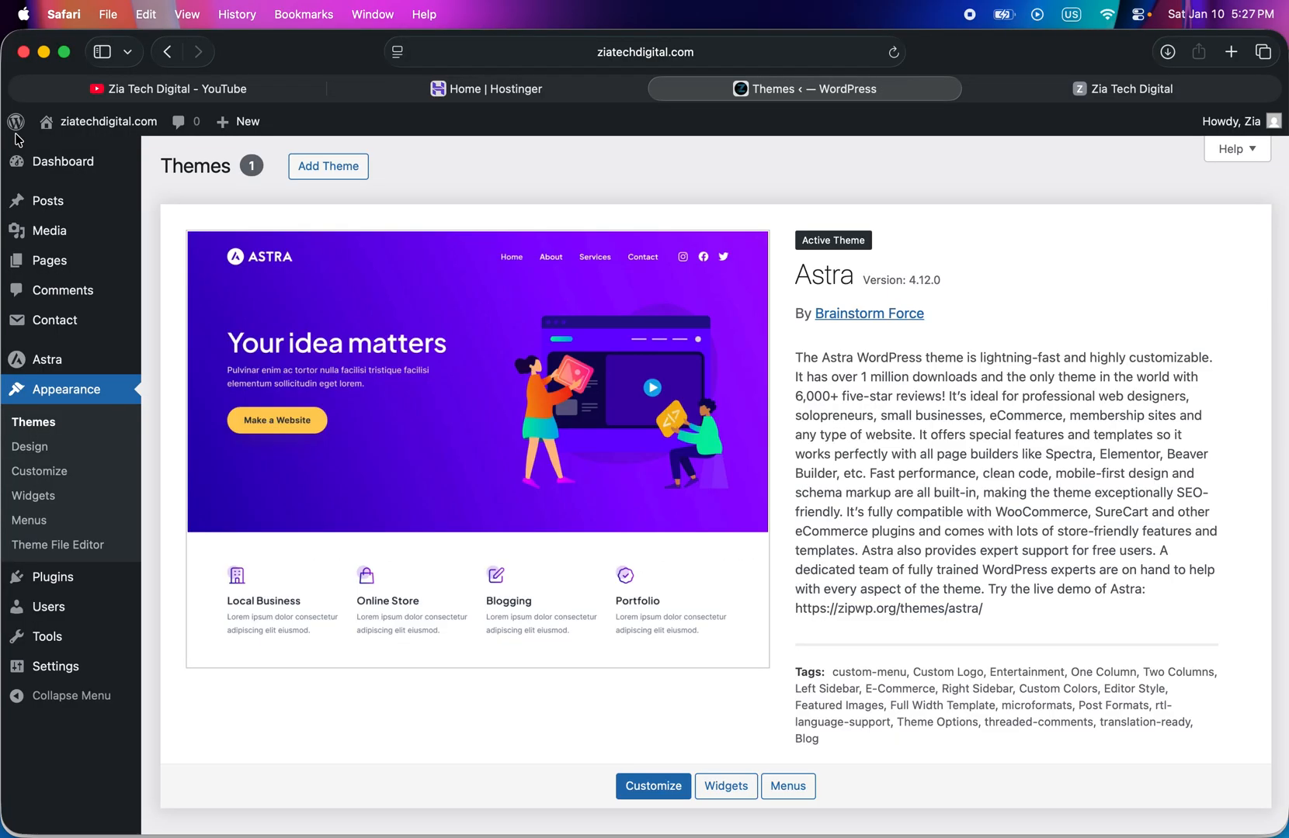
mouse_move(66, 174)
click(788, 788)
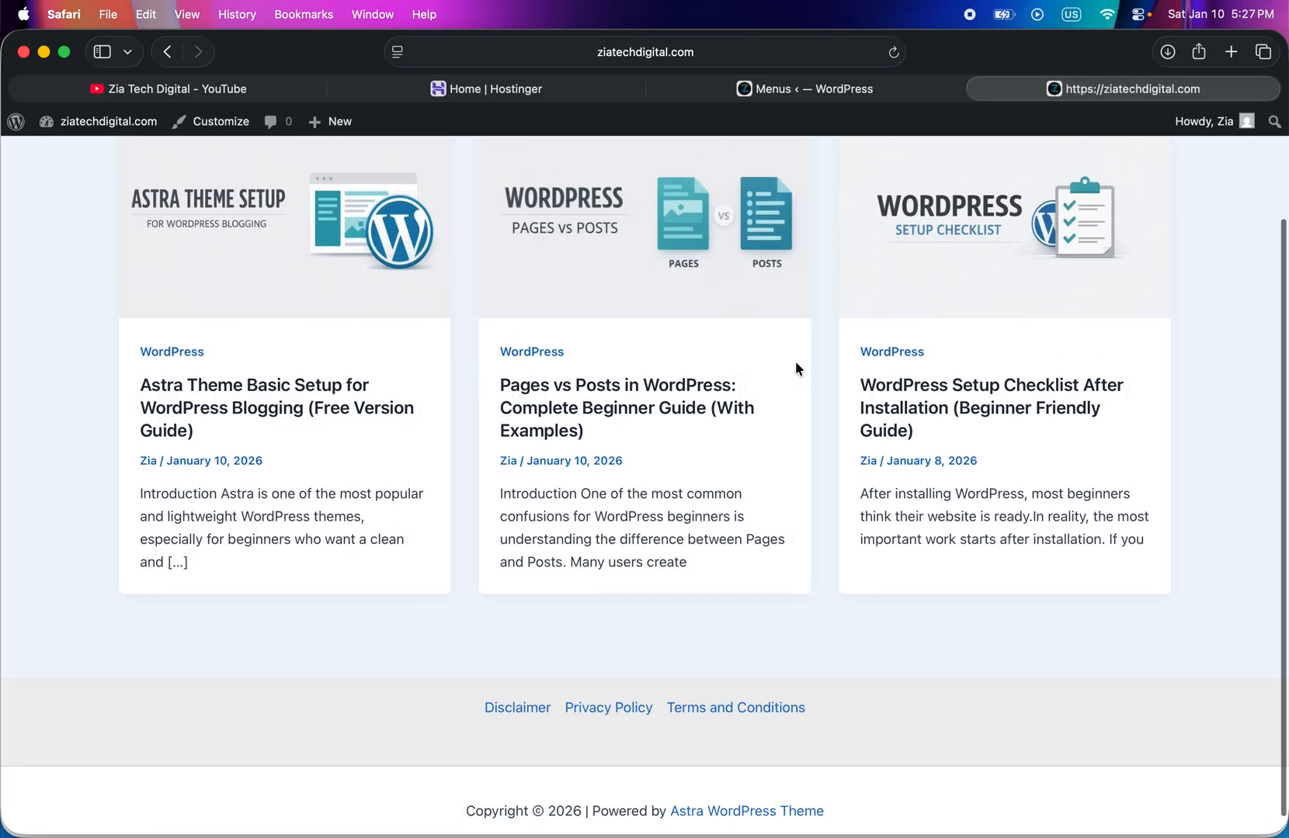
- Check the live homepage's header, posts and footer, viewing the Disclaimer page from its footer link before returning to the homepage
scroll(796, 362, up, 3)
scroll(798, 370, down, 3)
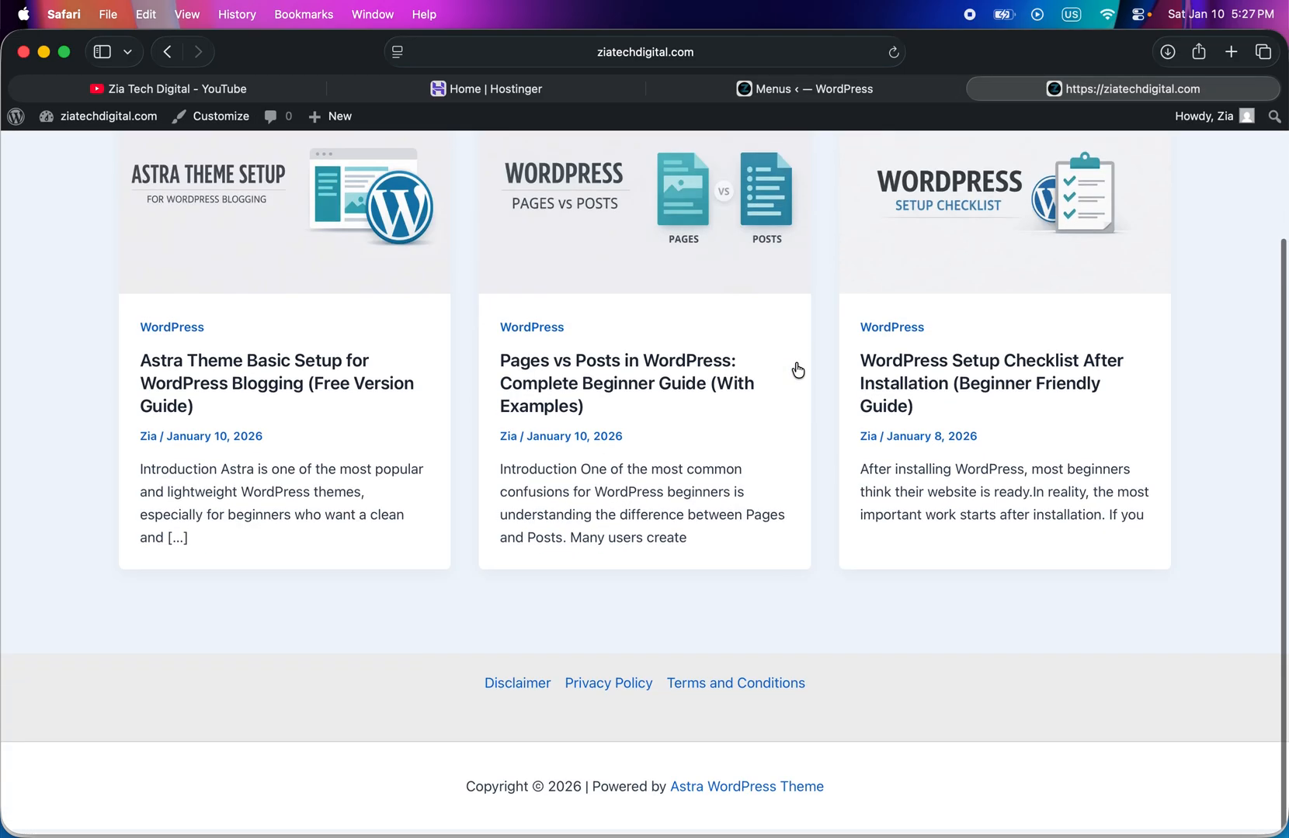
scroll(798, 369, up, 4)
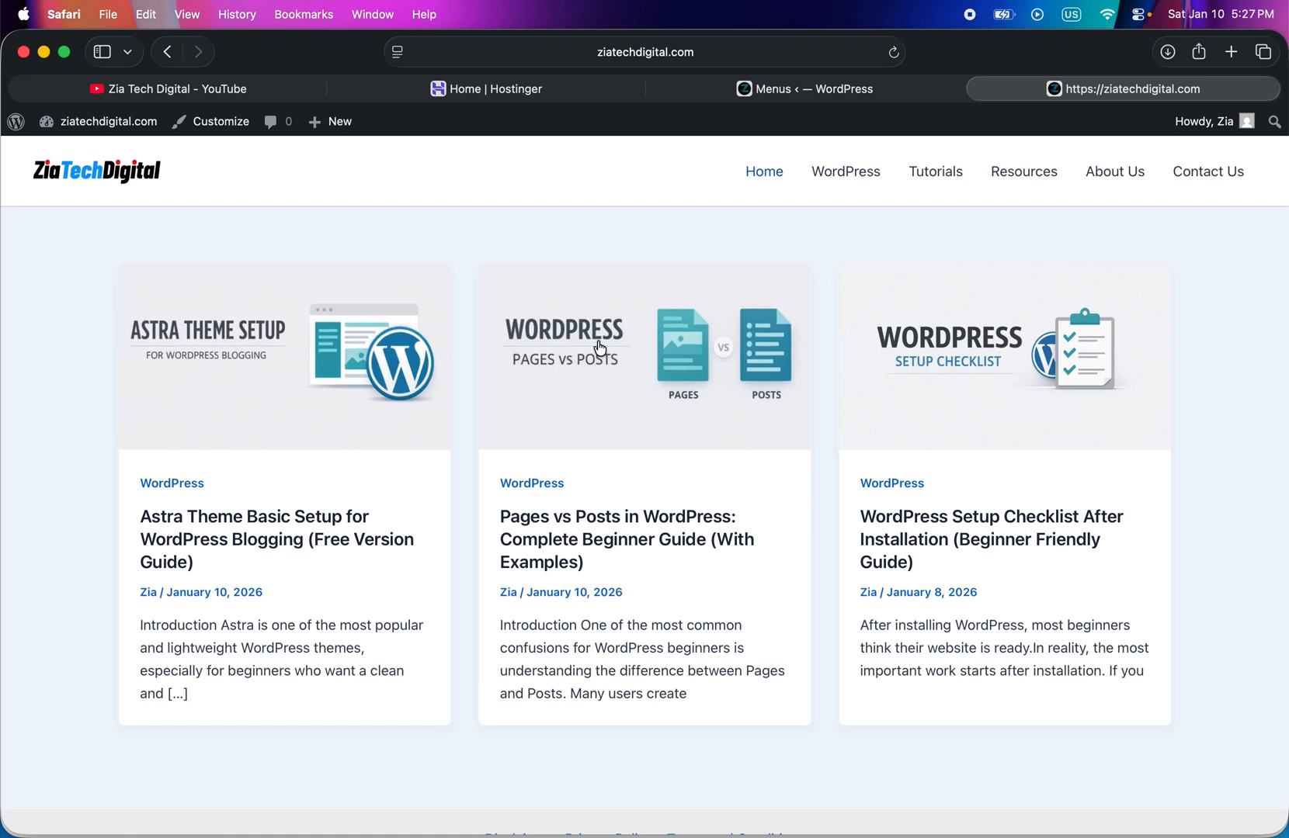
scroll(506, 483, down, 3)
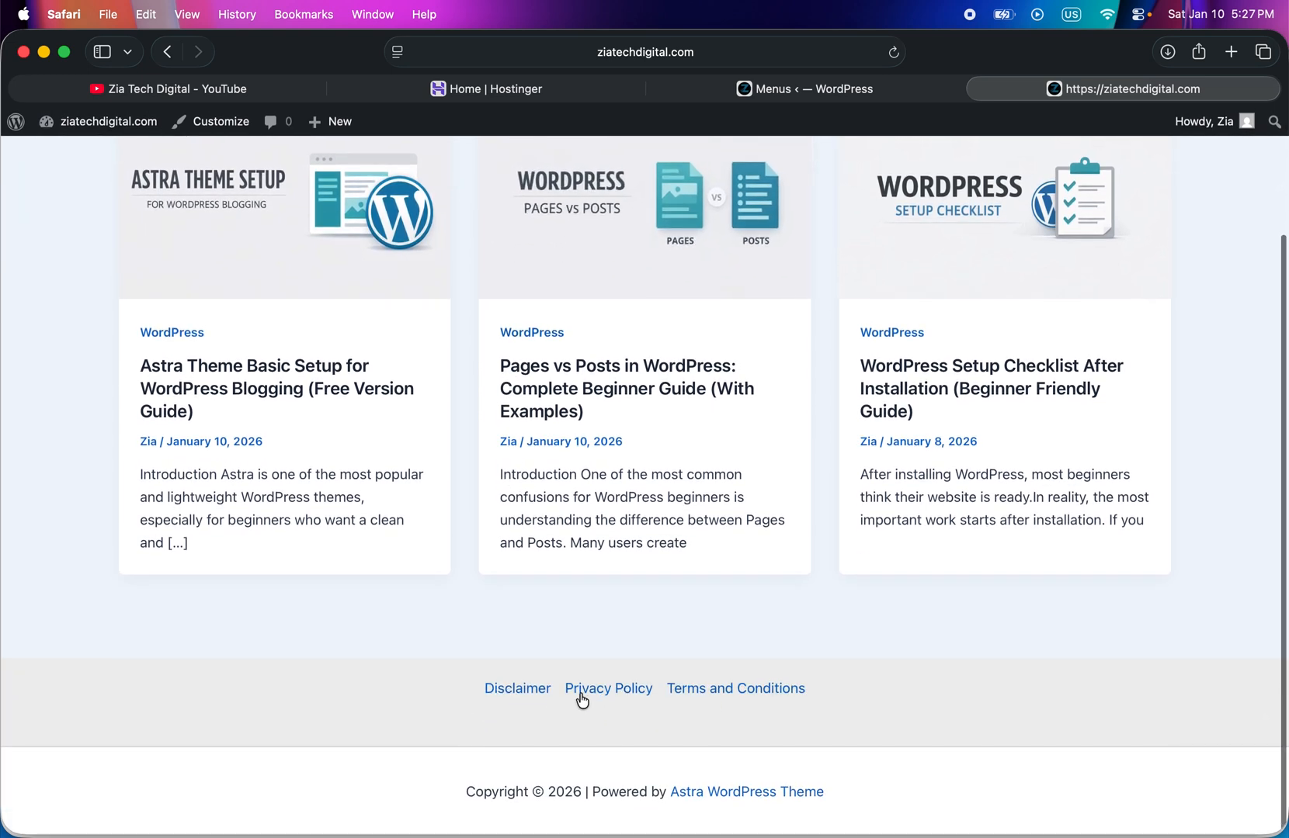
click(516, 688)
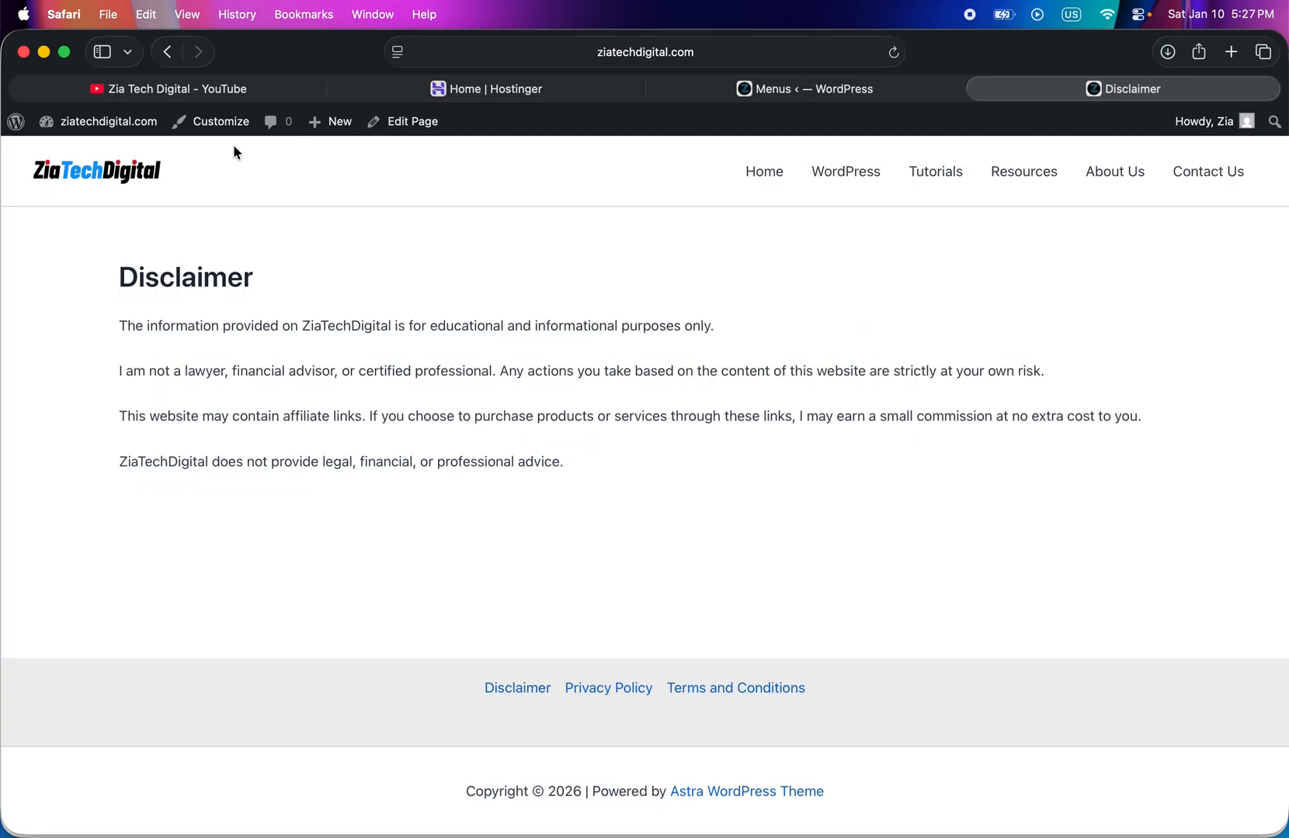
click(167, 54)
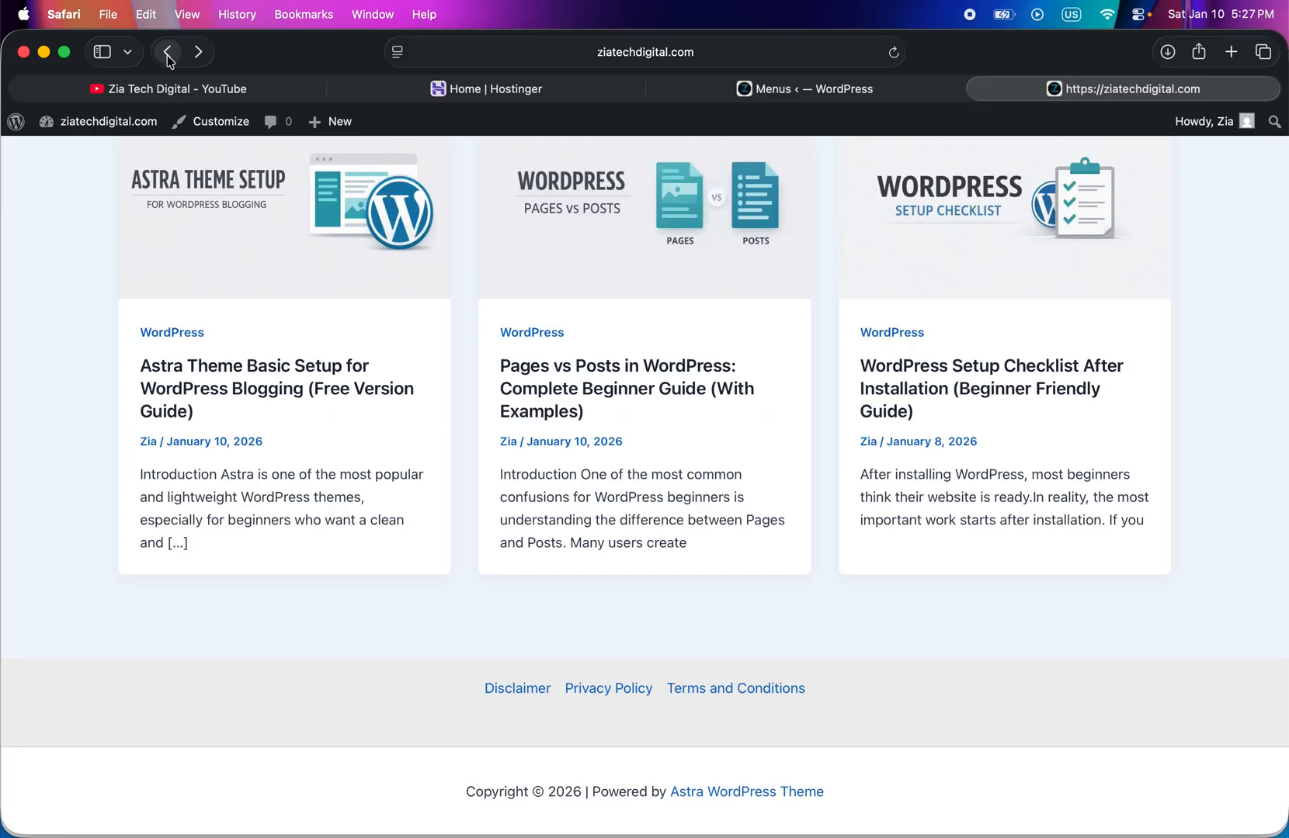
scroll(269, 278, up, 10)
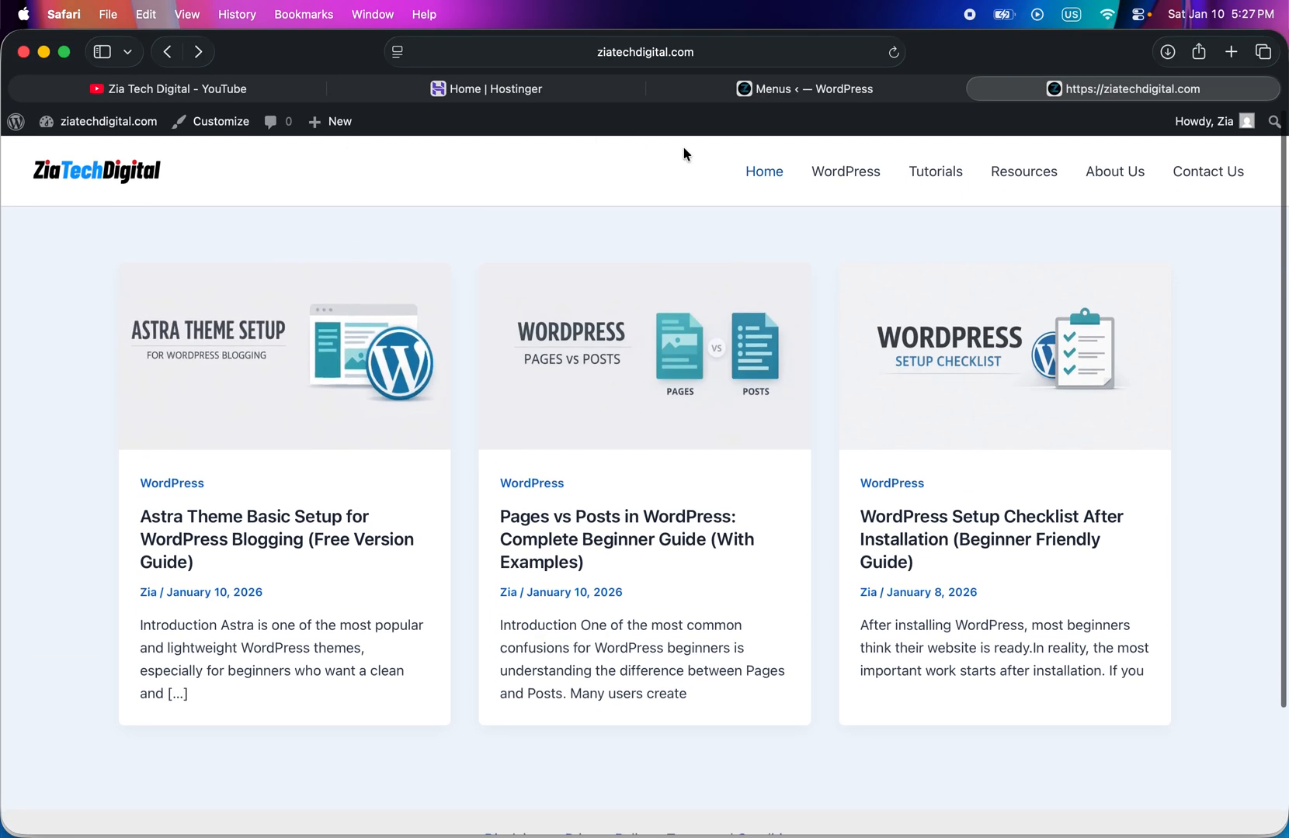
- Return to the WordPress Menus page and load the Header (Primary Menu) for editing
click(798, 93)
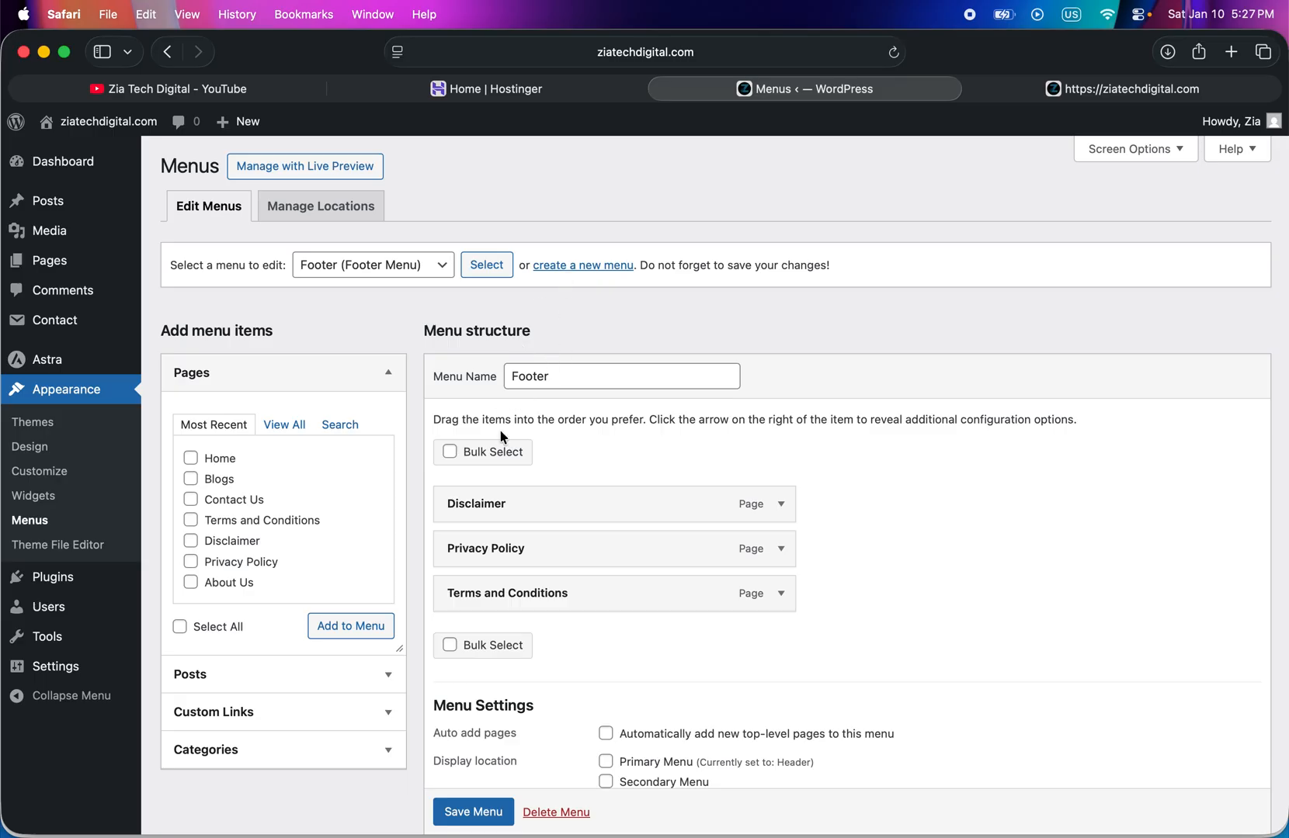
click(419, 267)
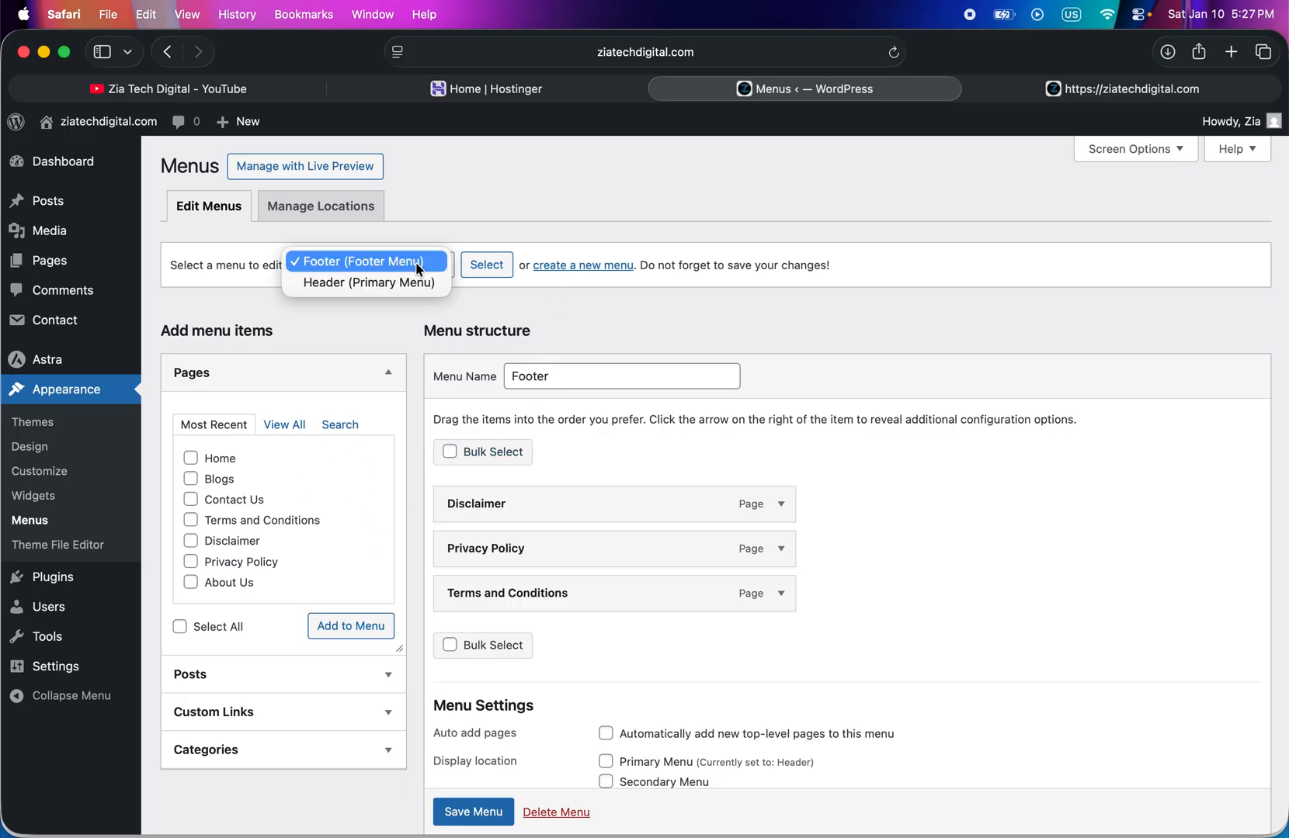
click(317, 284)
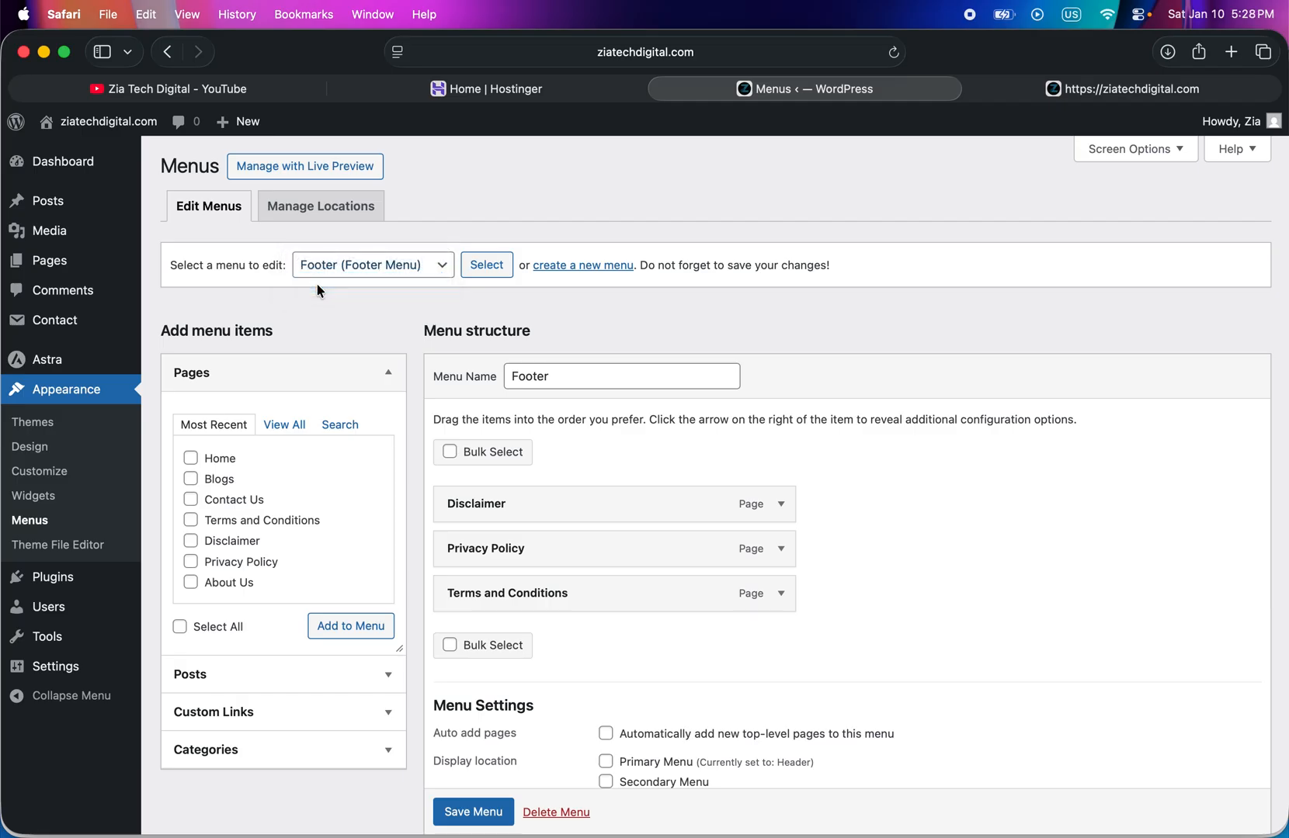
click(486, 268)
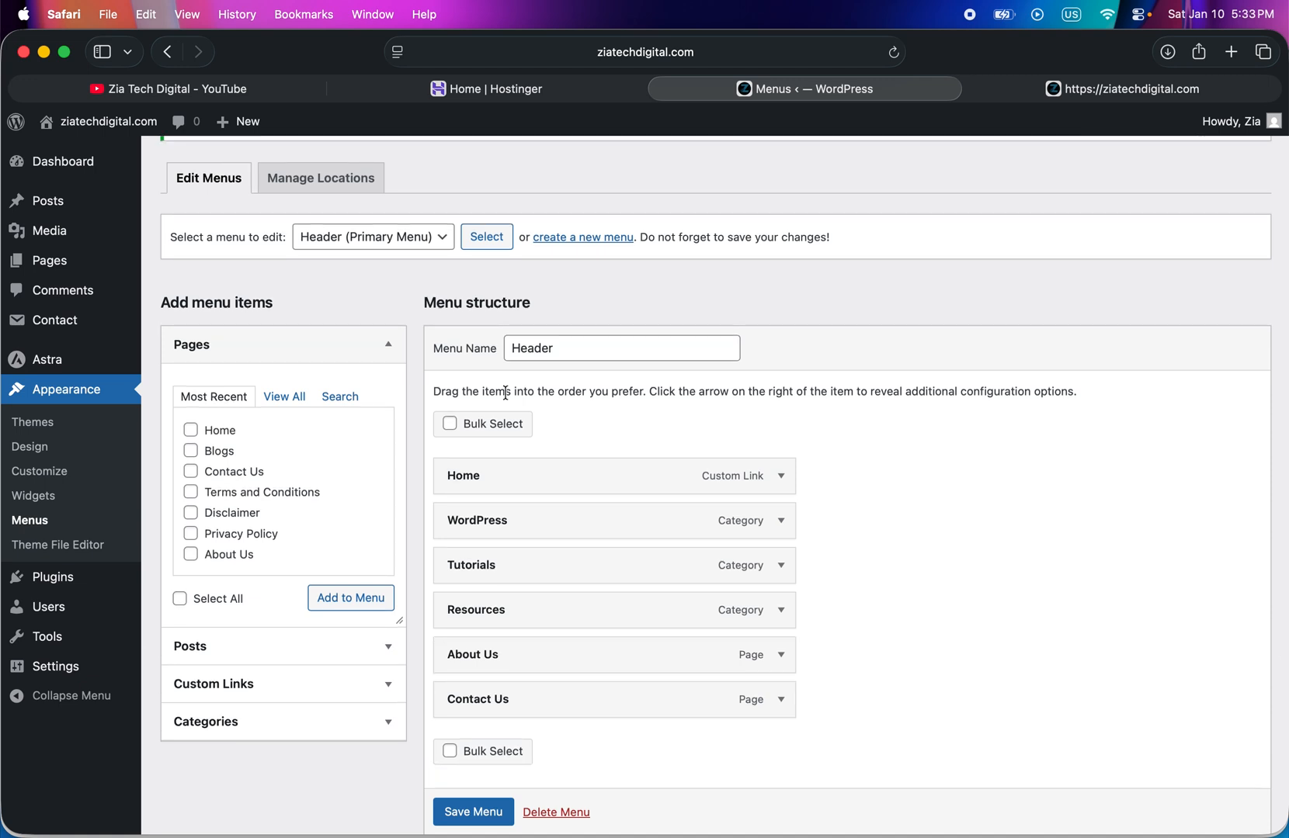
- Remove the Contact Us page item from the Header menu structure
scroll(505, 392, down, 4)
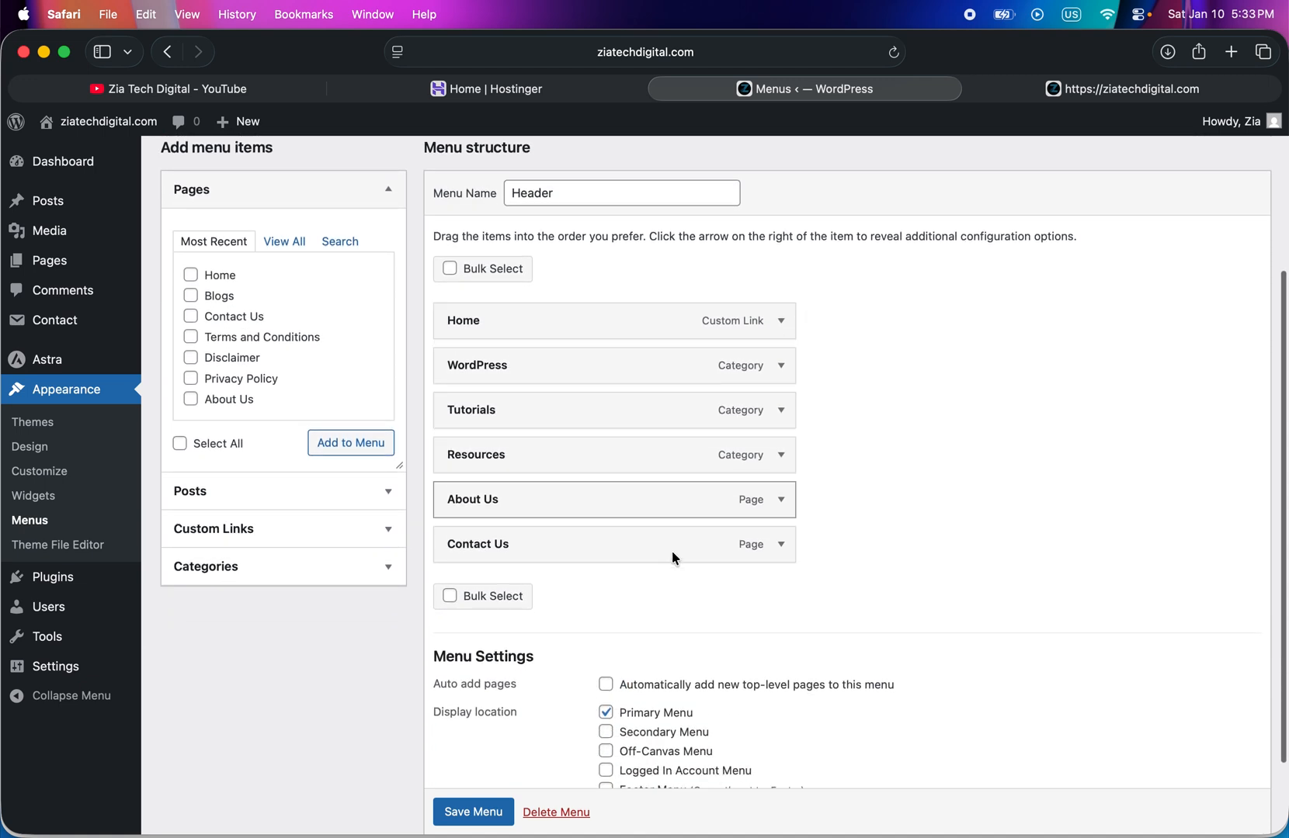
click(781, 545)
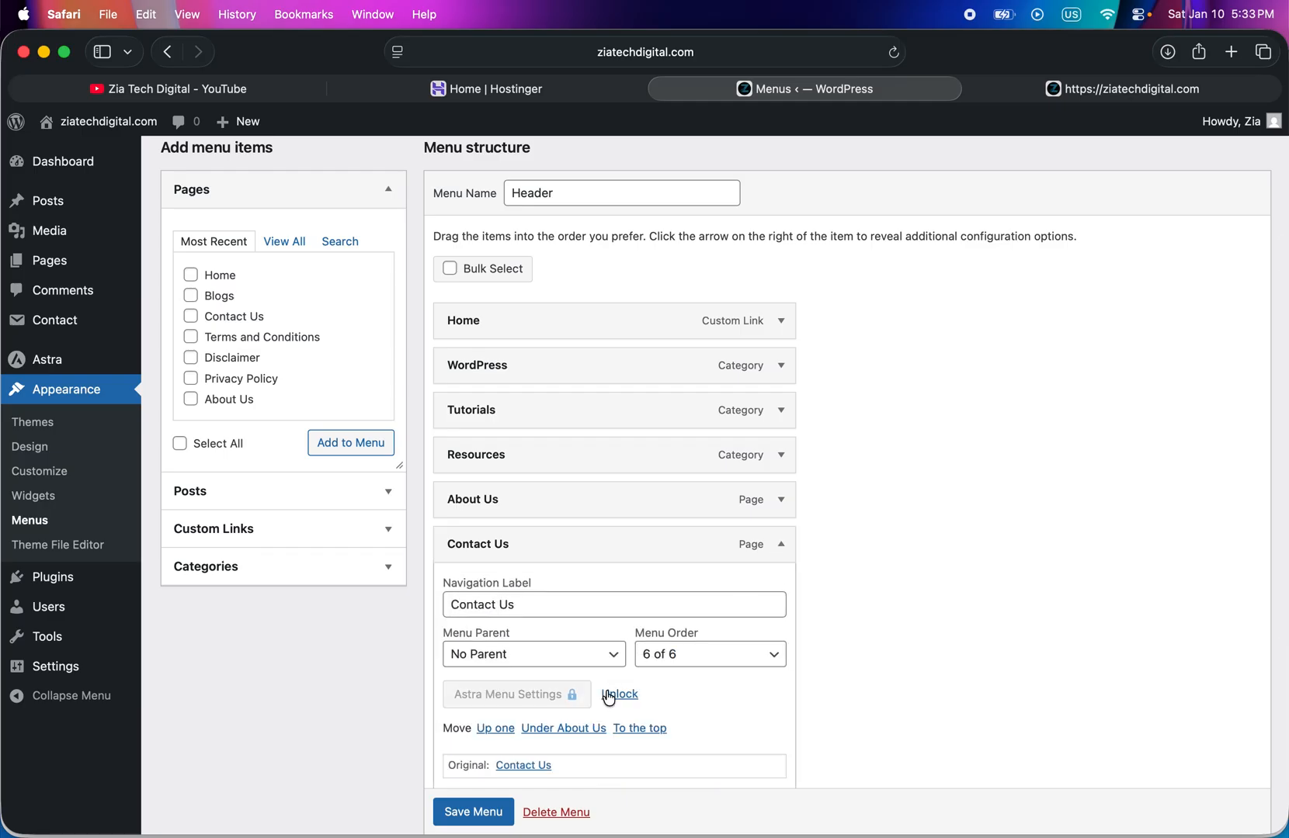
scroll(610, 697, down, 3)
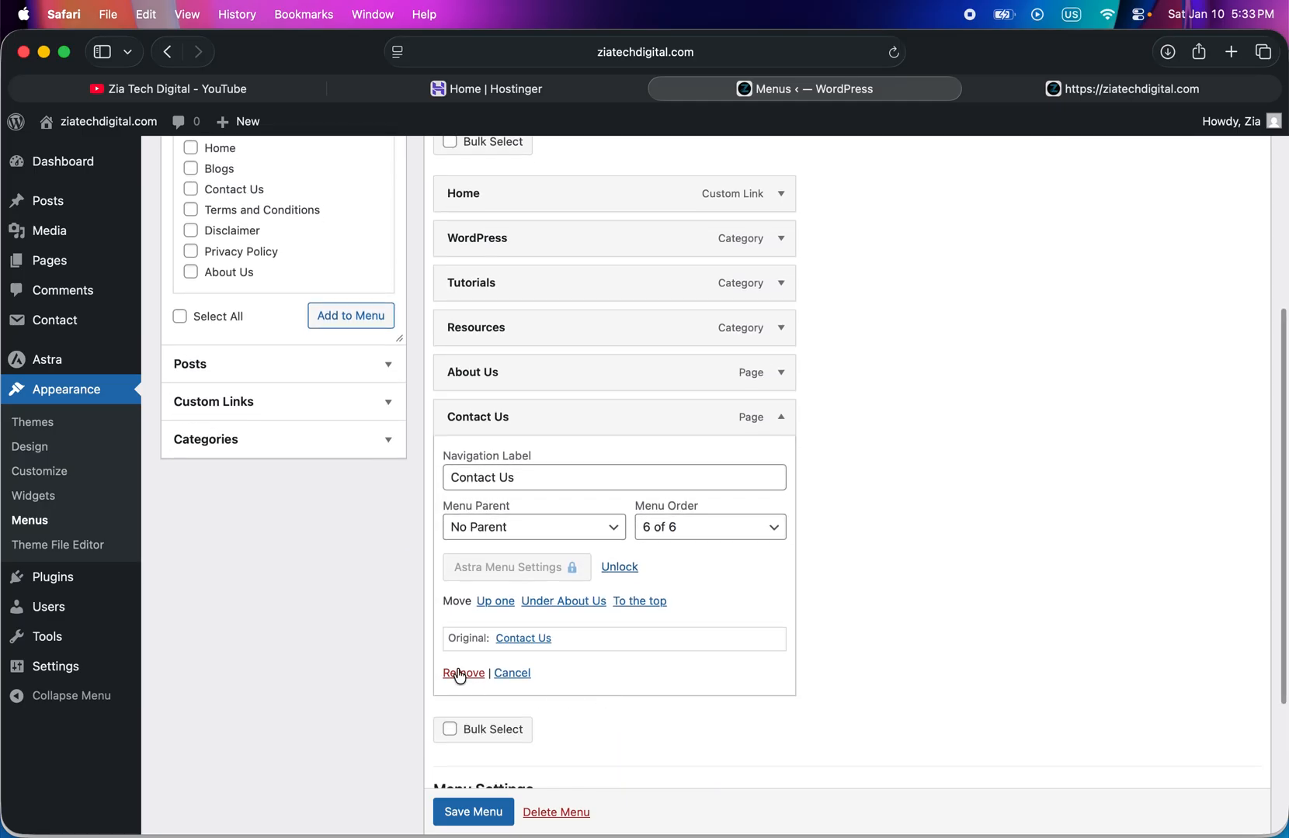
click(462, 673)
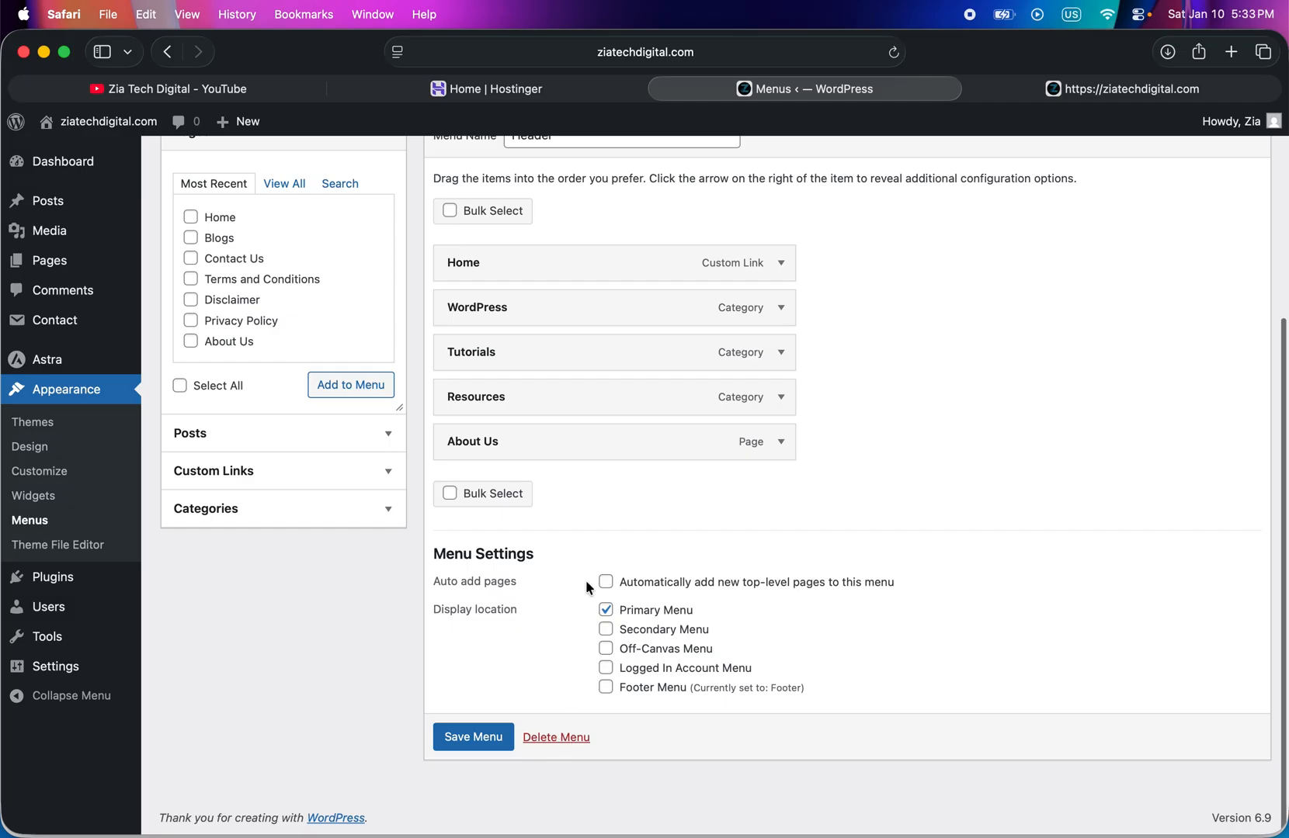
- Add a custom link with the URL "#" and link text "Legal" to the Header menu
click(265, 488)
click(260, 256)
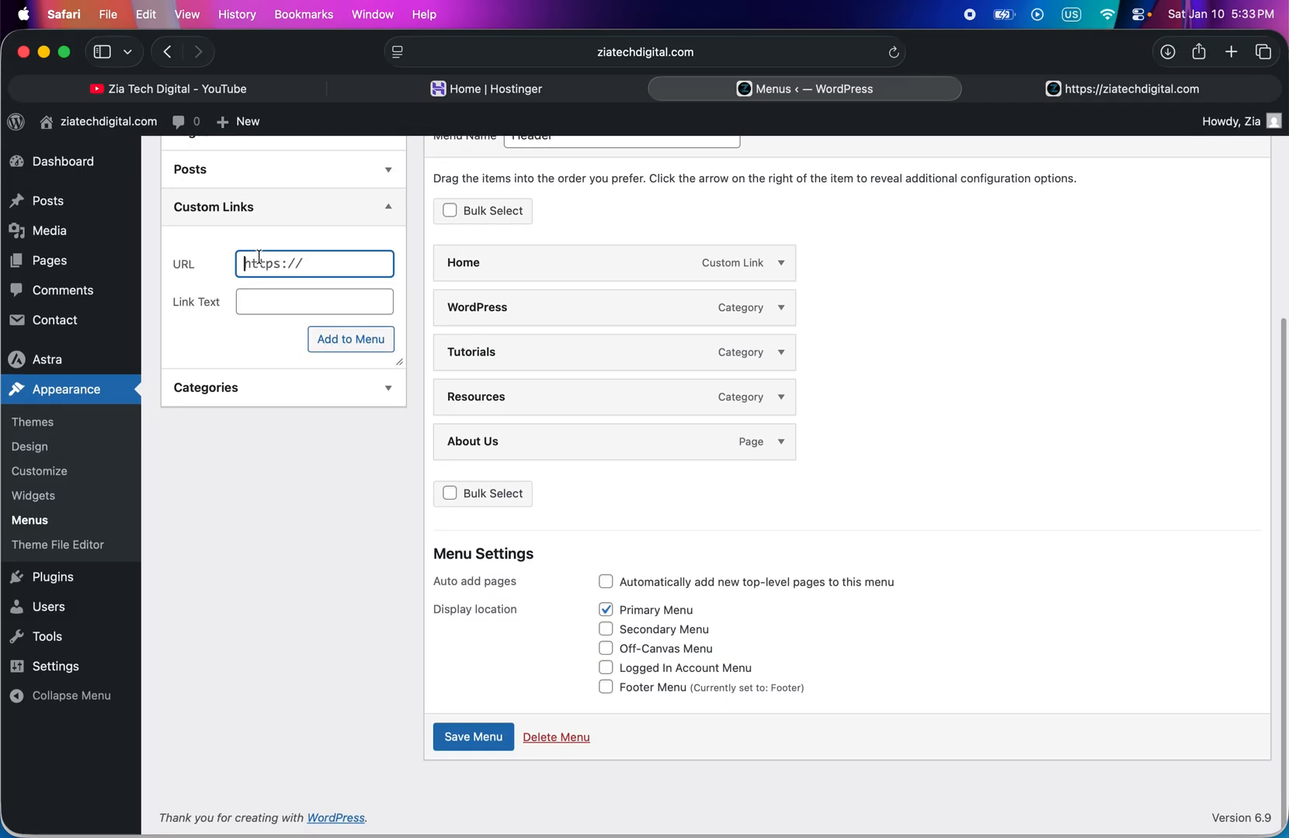
text(#)
click(246, 307)
text(Legal)
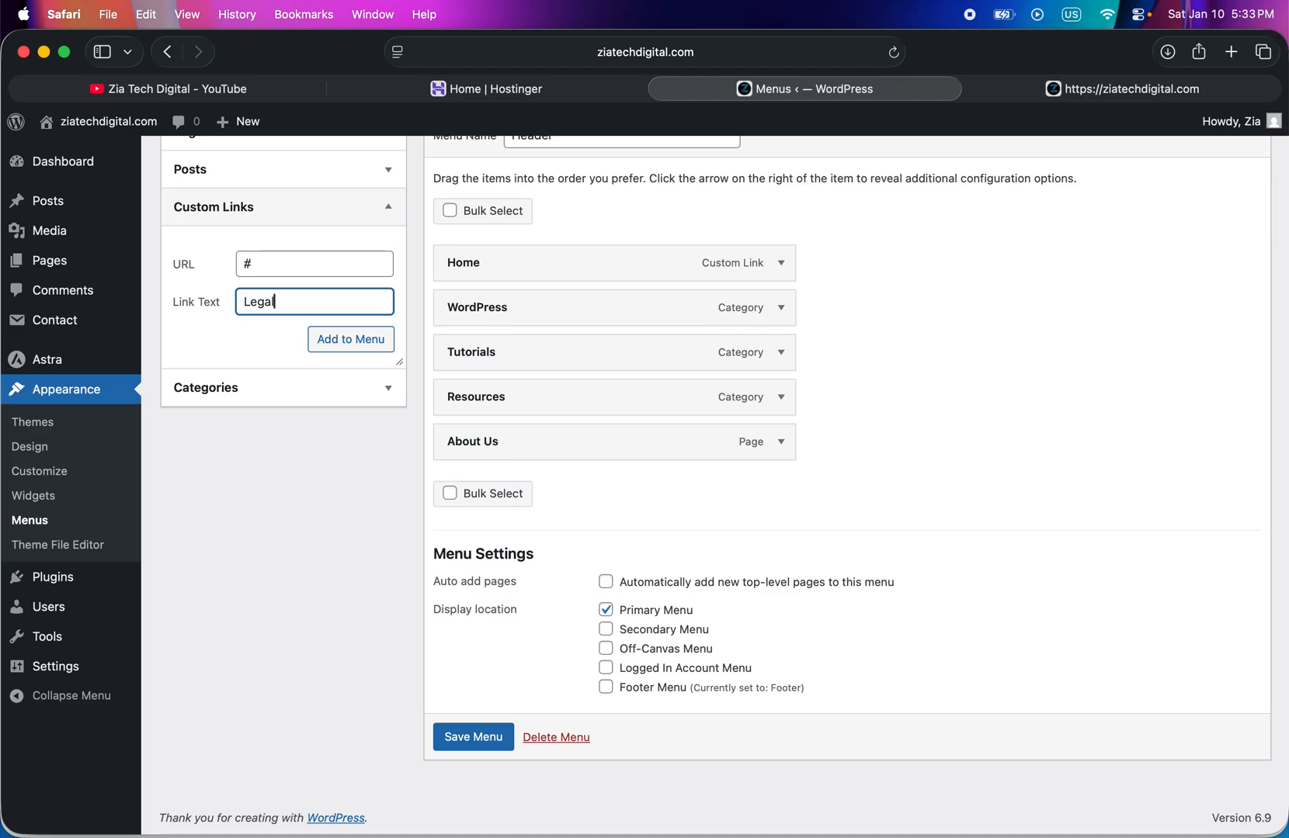
click(362, 351)
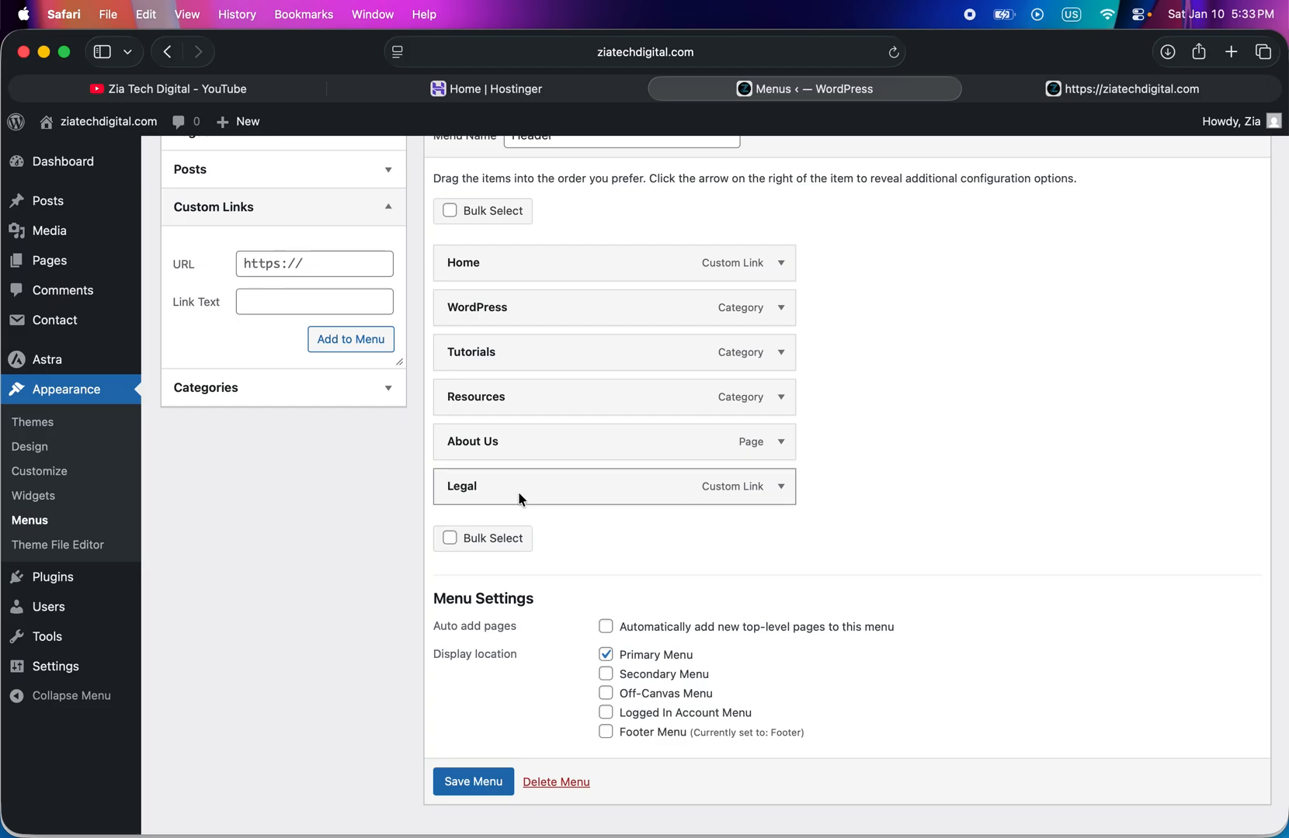
- Add the Contact Us, Terms and Conditions, Disclaimer and Privacy Policy pages to the Header menu
scroll(513, 519, up, 1)
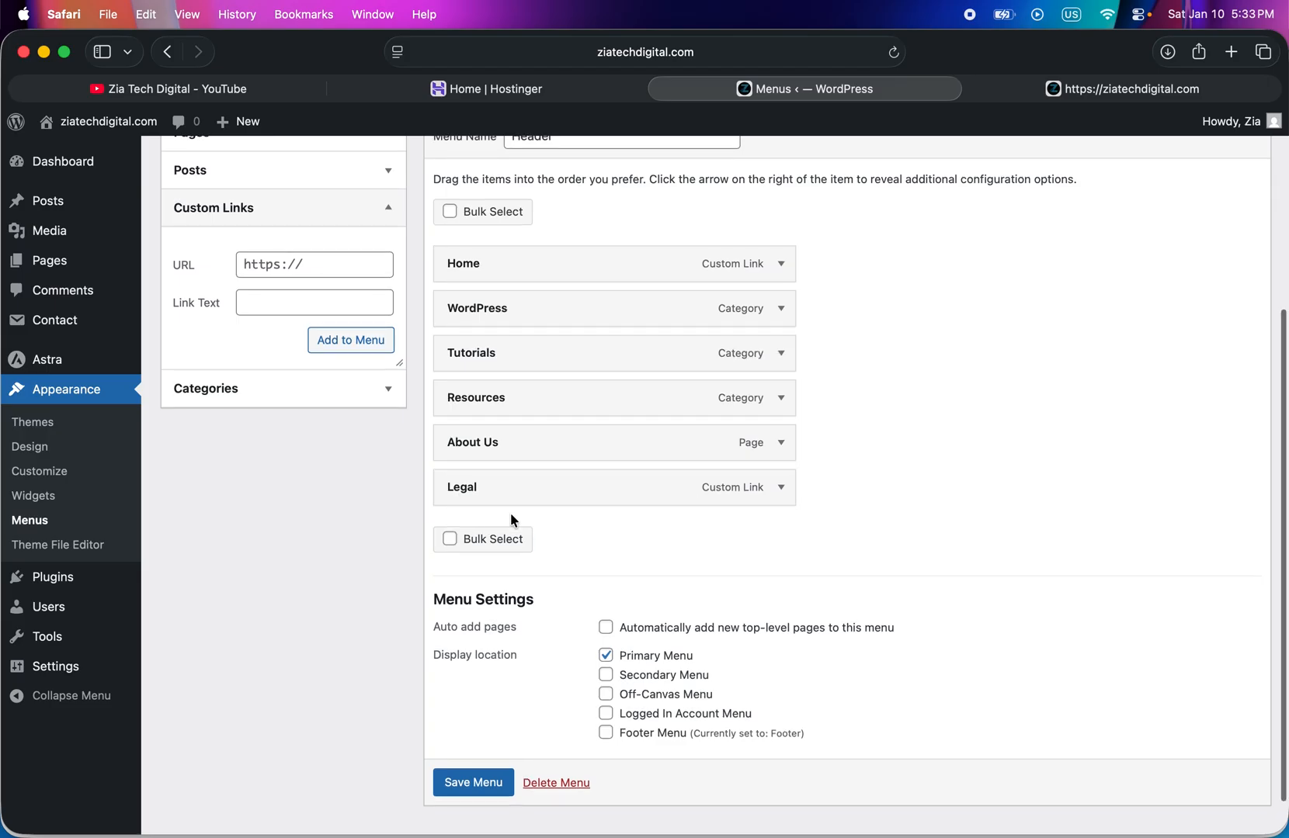
scroll(511, 514, up, 4)
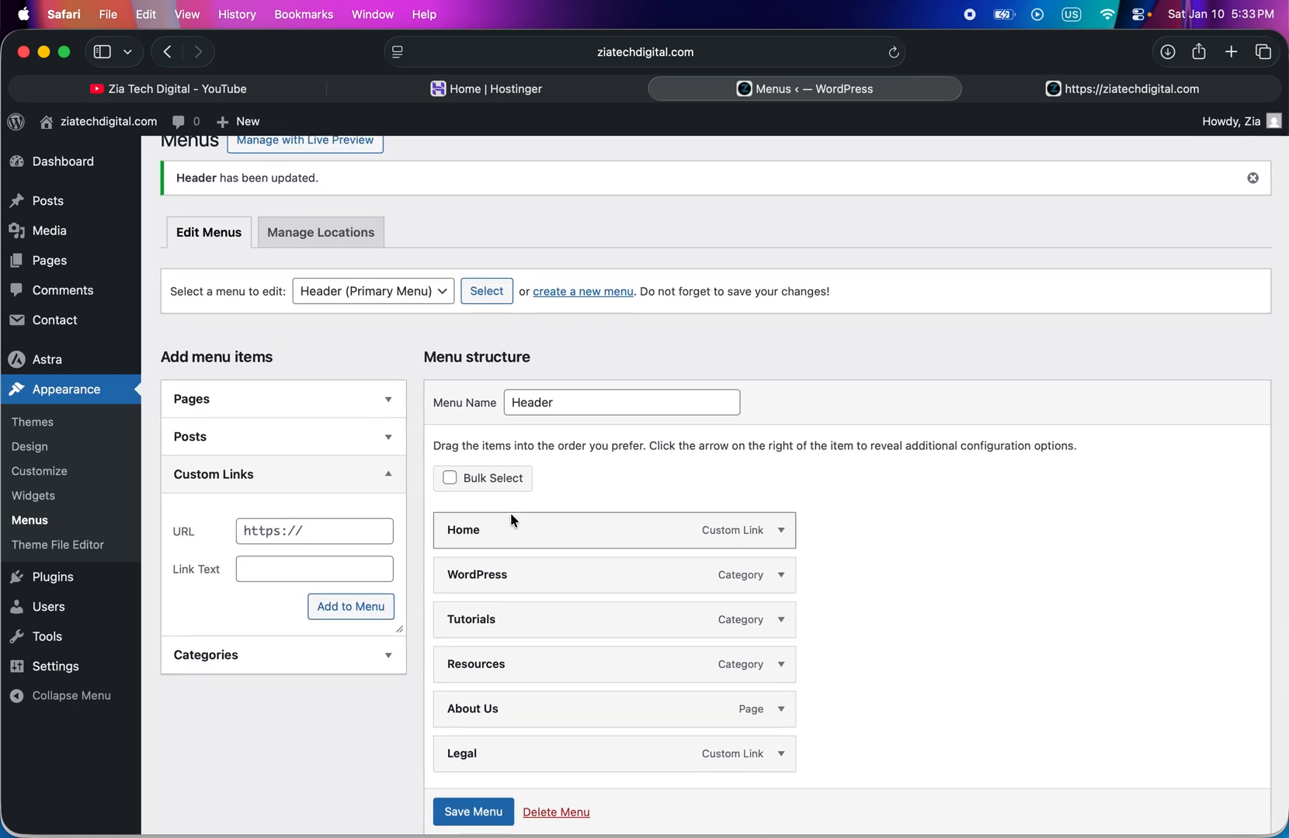
click(249, 412)
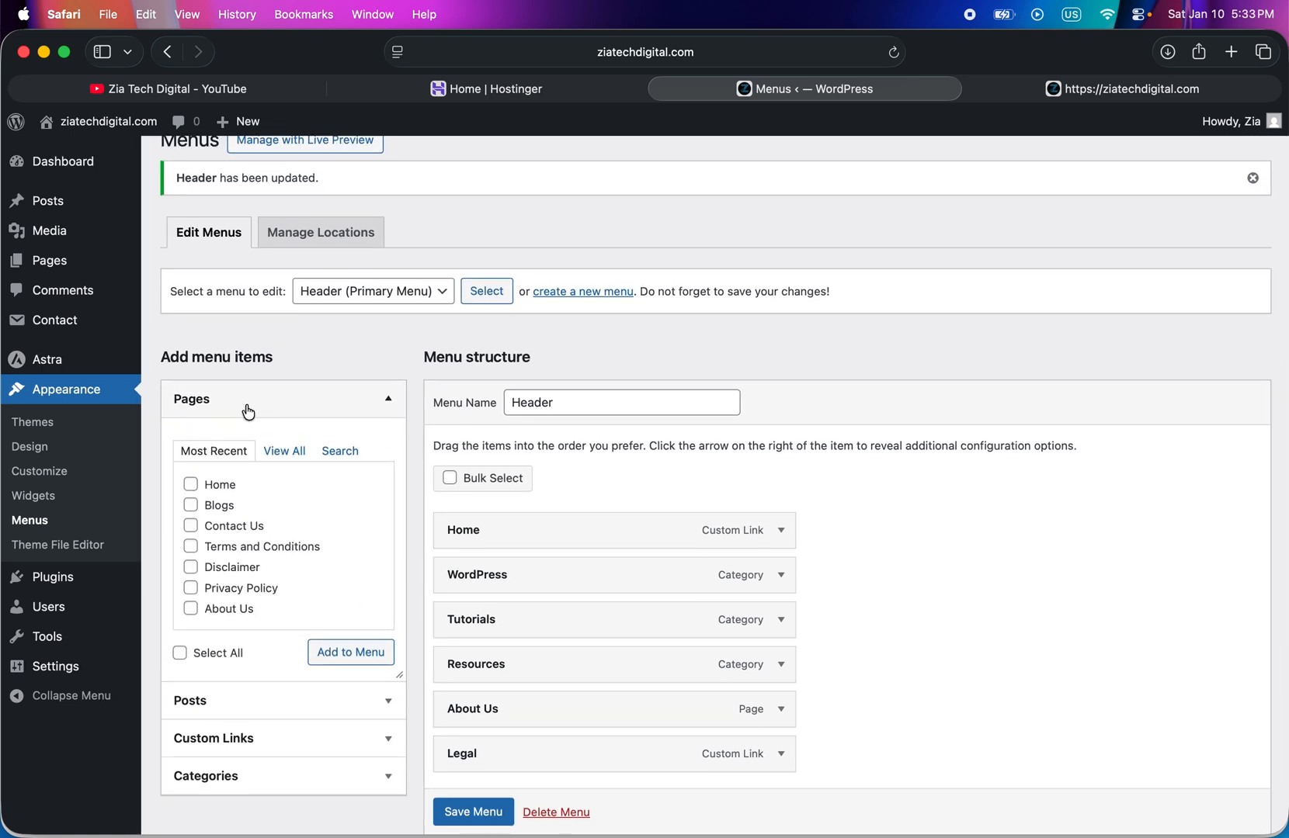
click(192, 527)
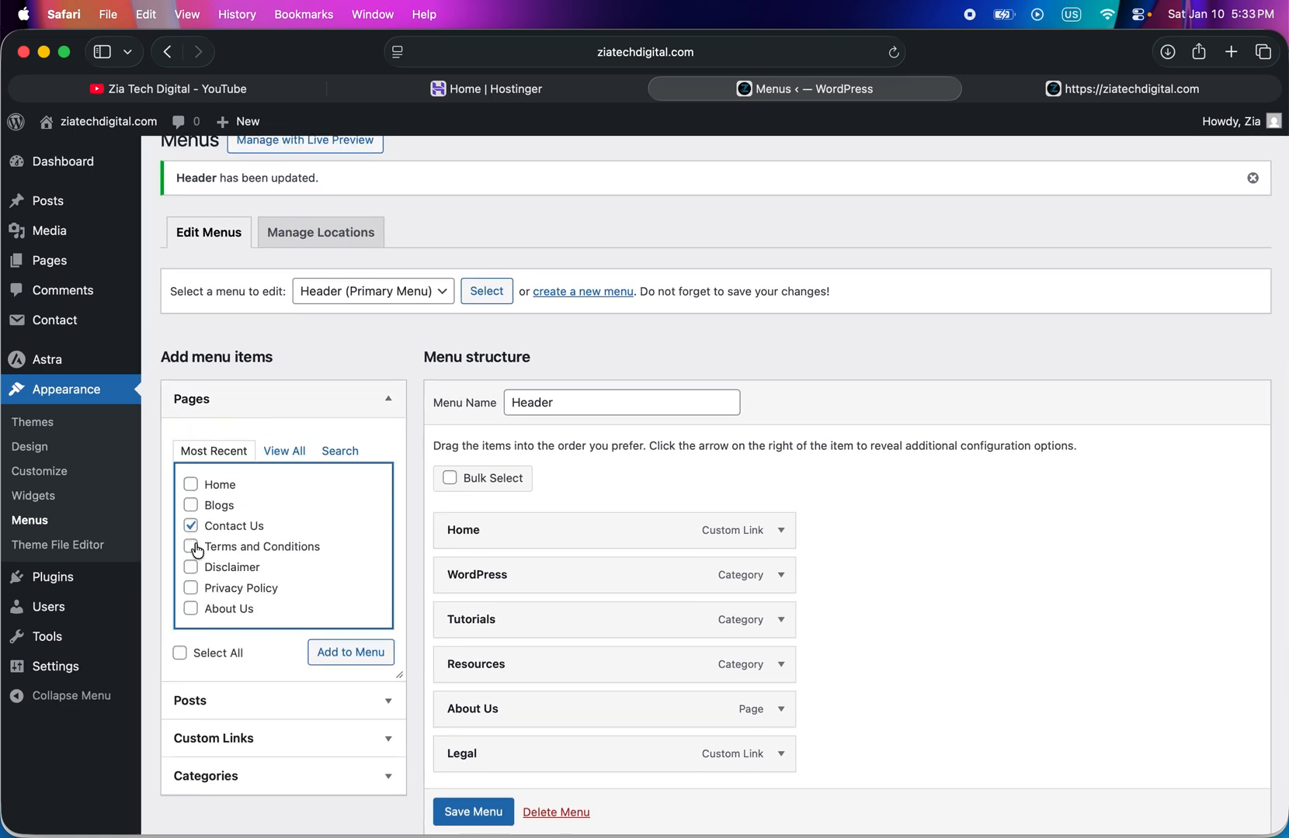
click(193, 569)
click(370, 654)
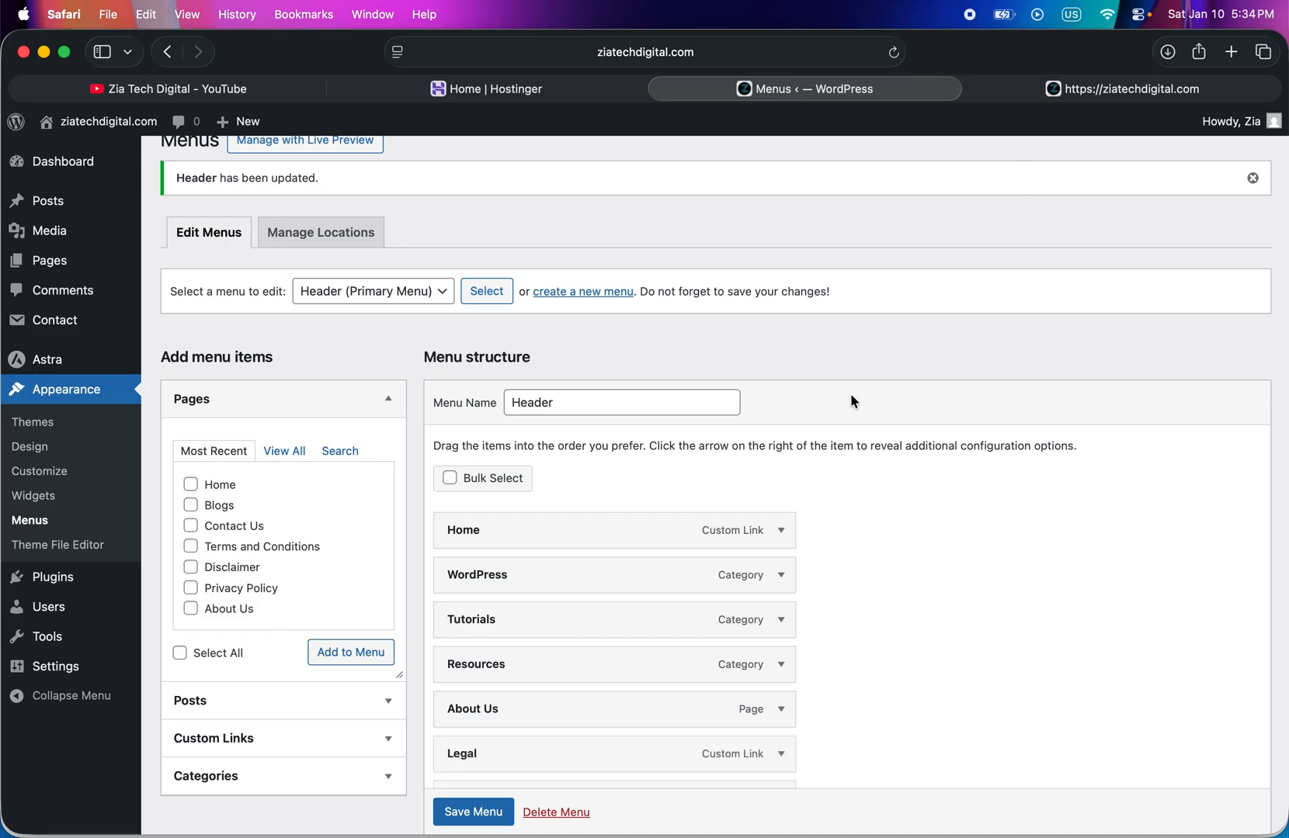
- Reorder the items below Legal as Disclaimer, Privacy Policy, Terms and Conditions, then Contact Us
scroll(600, 601, down, 5)
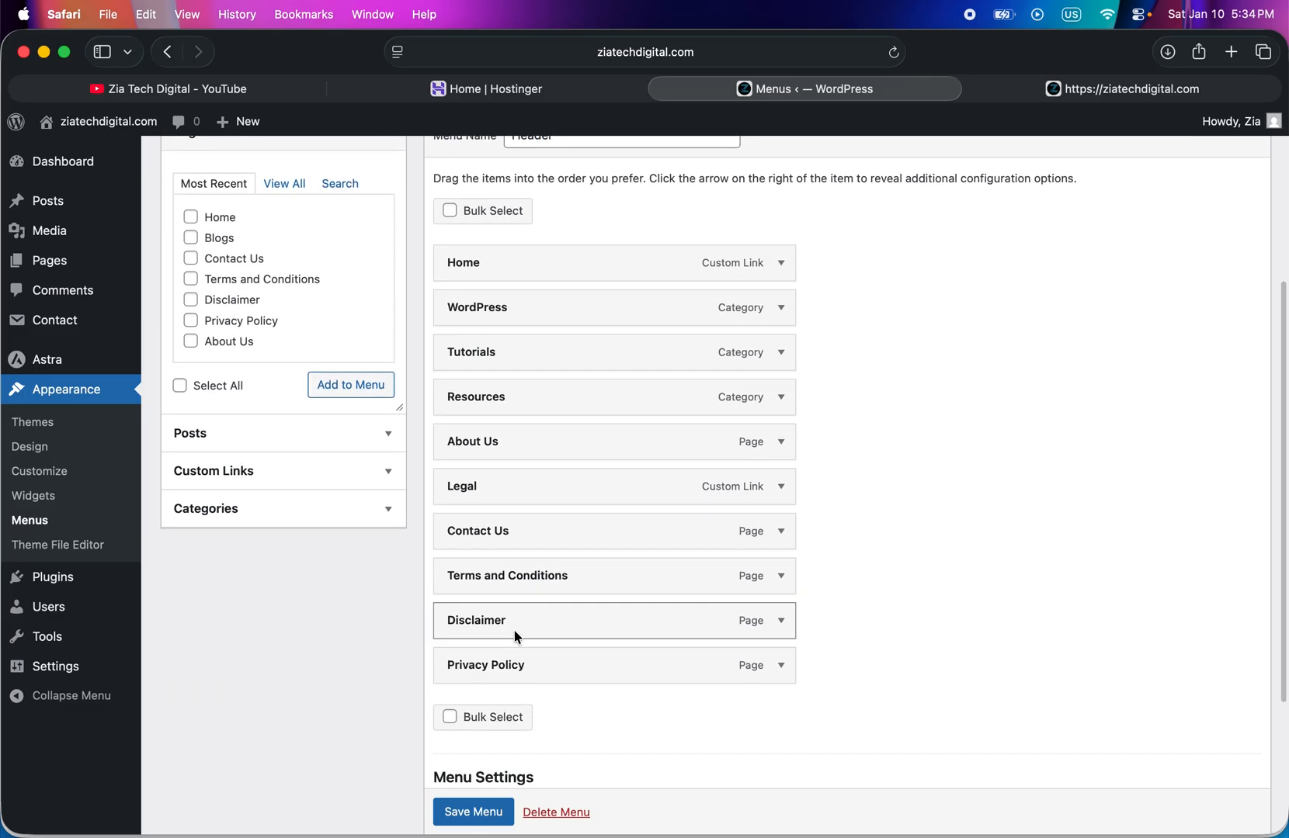
drag(508, 620, 480, 526)
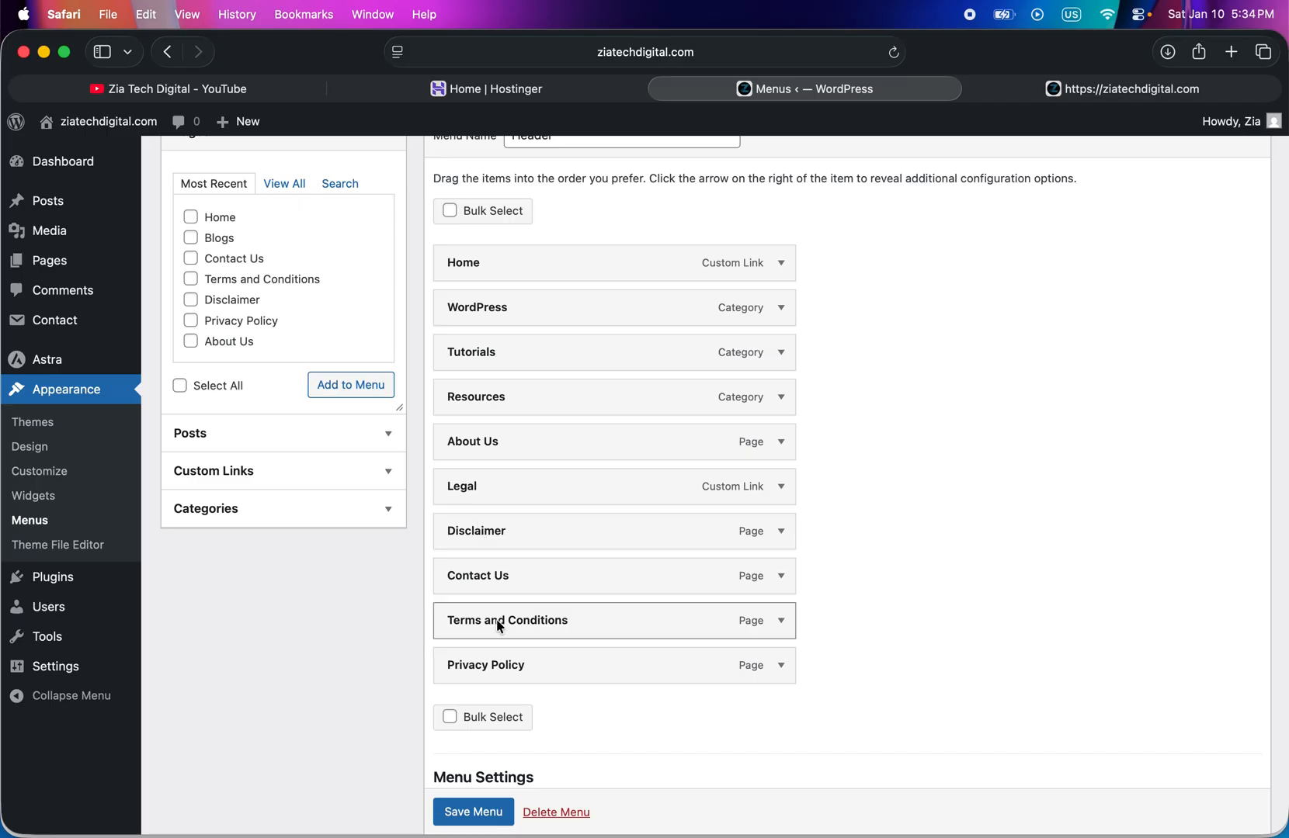
drag(495, 664, 497, 581)
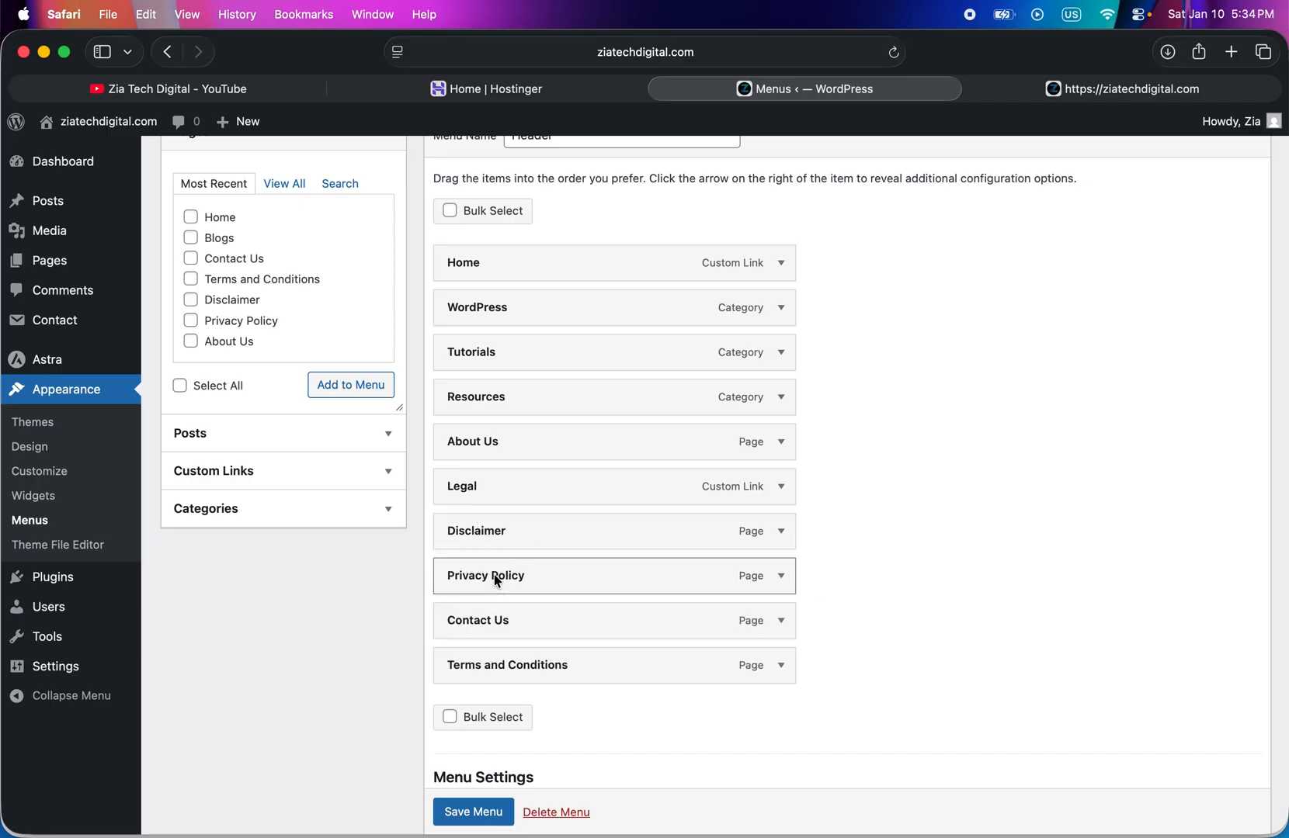
drag(491, 670, 488, 622)
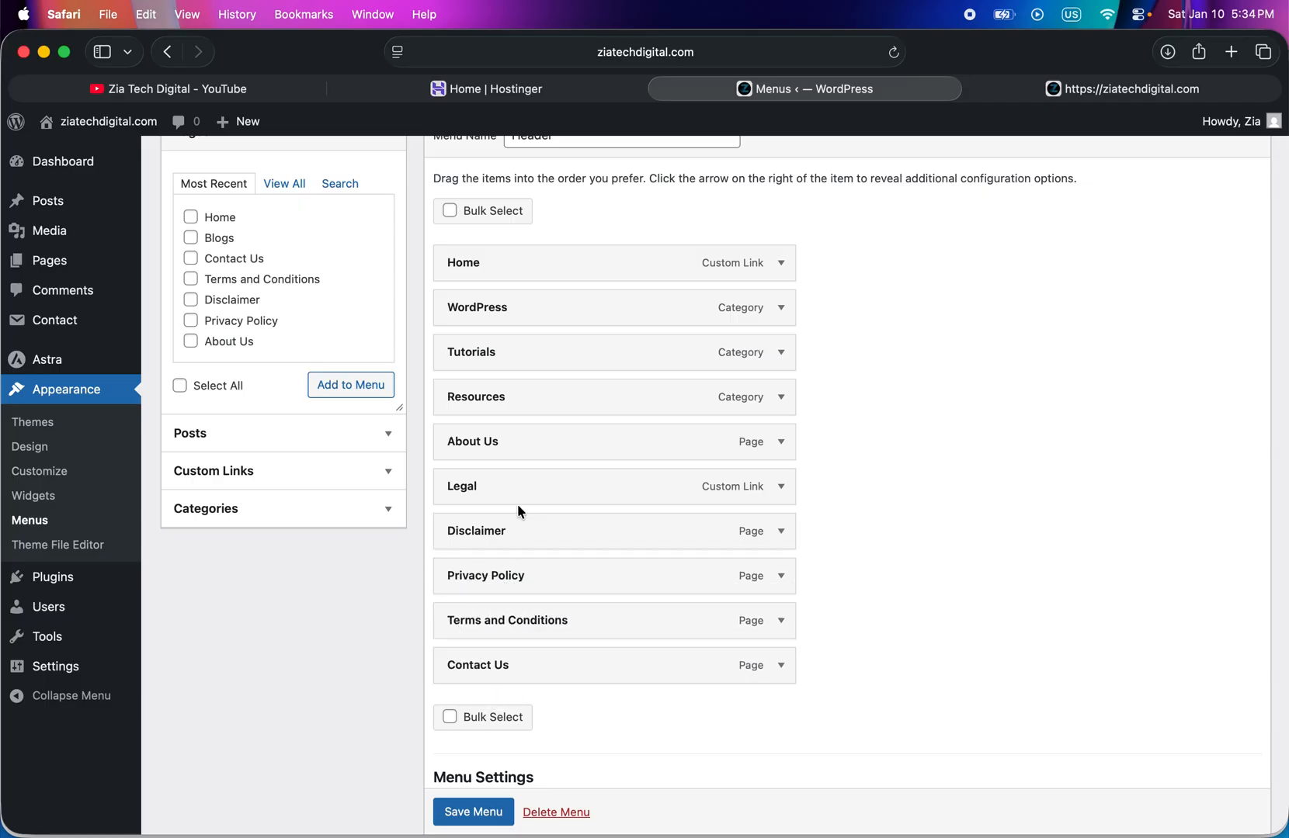
- Nest Disclaimer, Privacy Policy, Terms and Conditions and Contact Us as sub items under Legal, and save the Header menu
drag(484, 534, 519, 536)
drag(466, 574, 518, 572)
drag(438, 618, 498, 619)
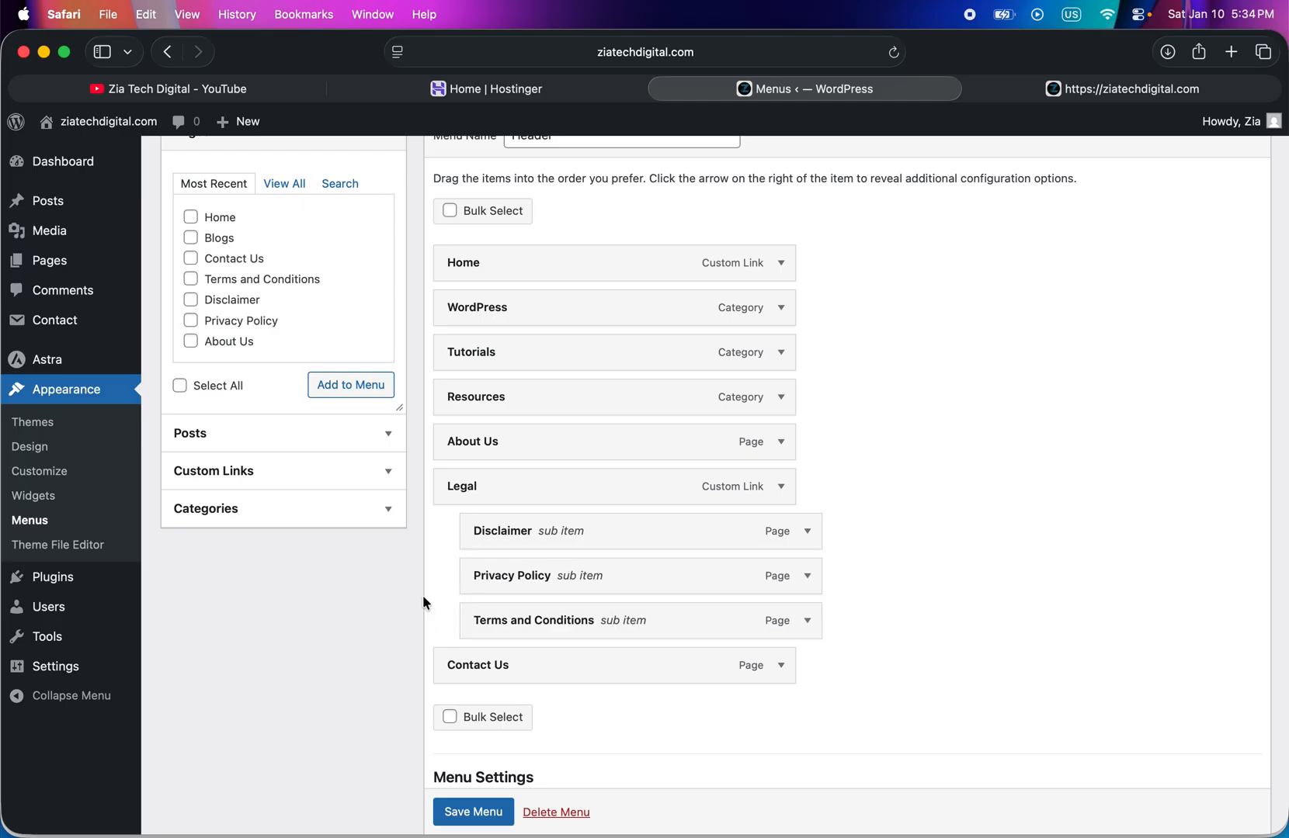
drag(462, 667, 520, 664)
scroll(542, 677, down, 5)
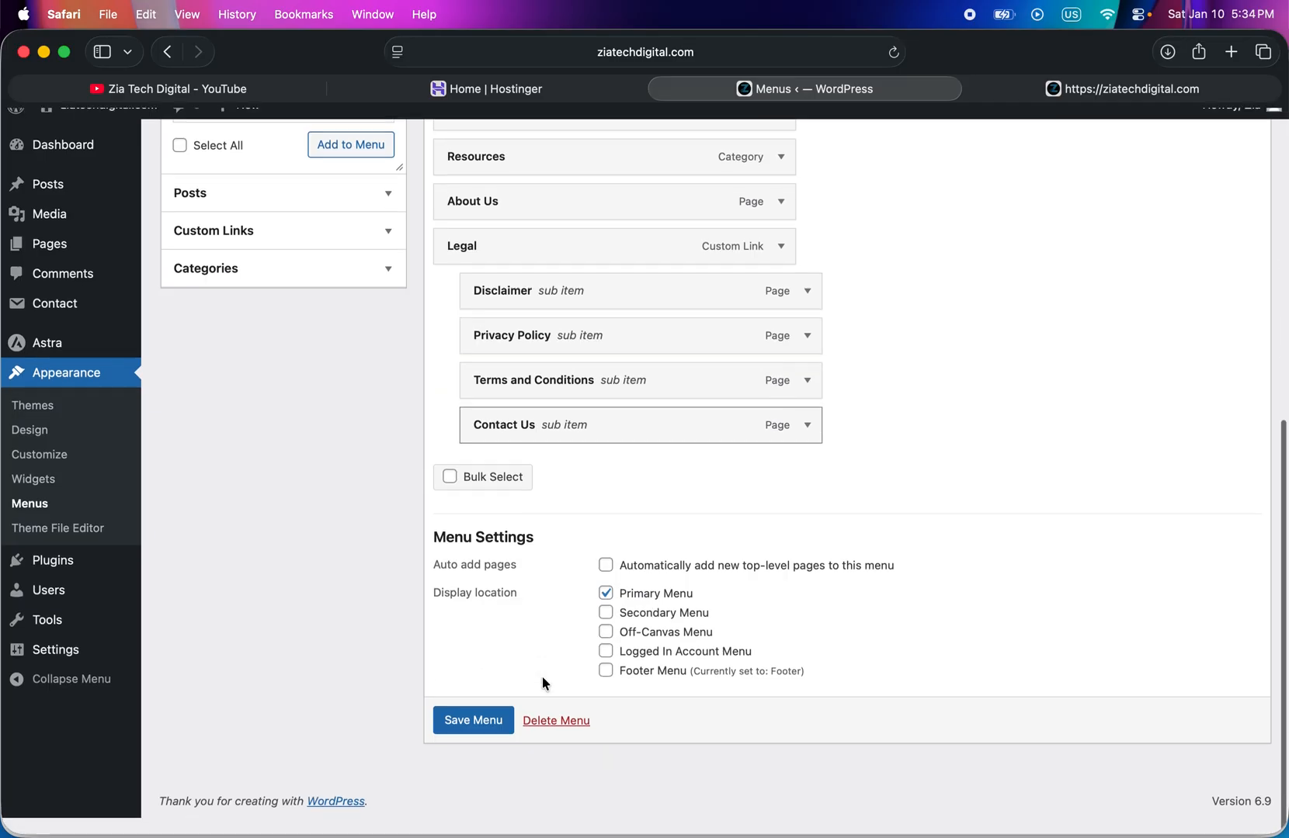
key(Return)
scroll(542, 679, down, 10)
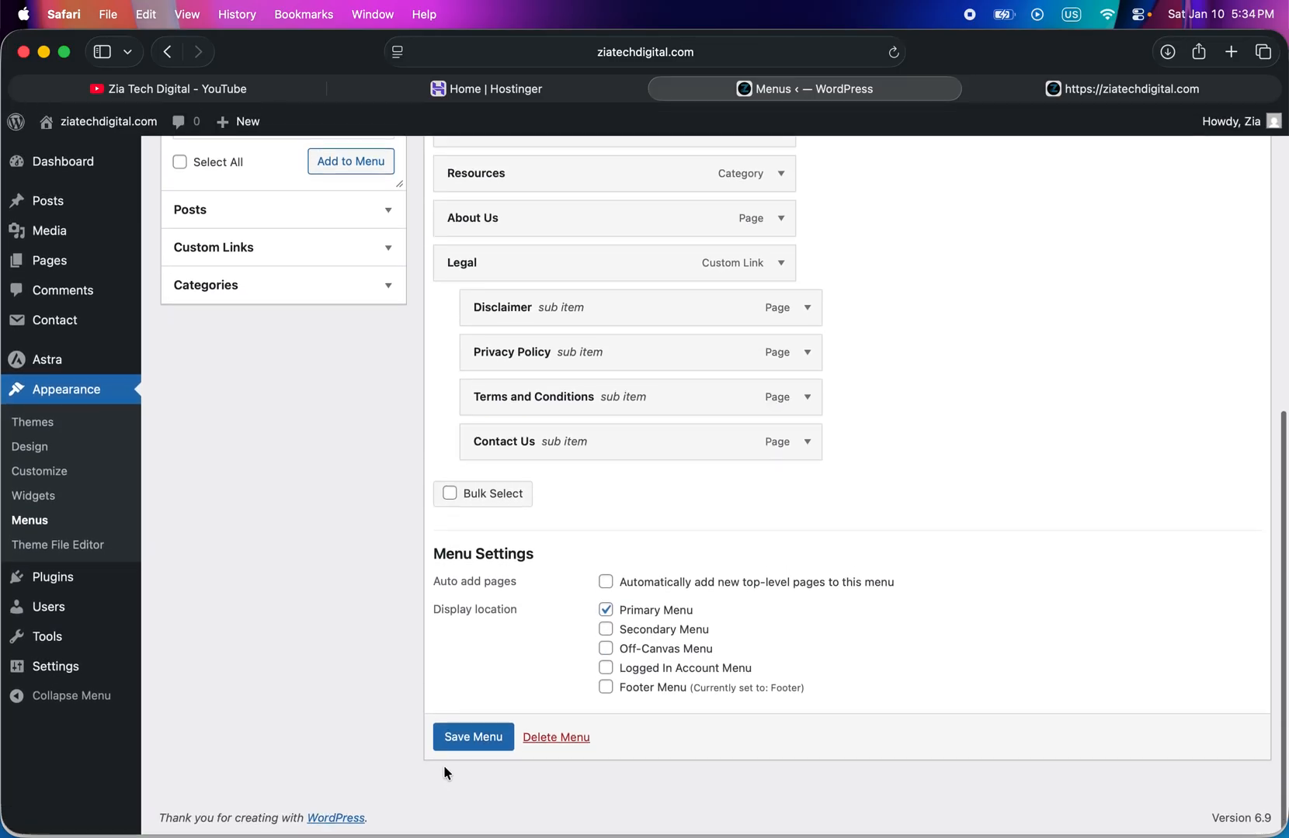
click(475, 738)
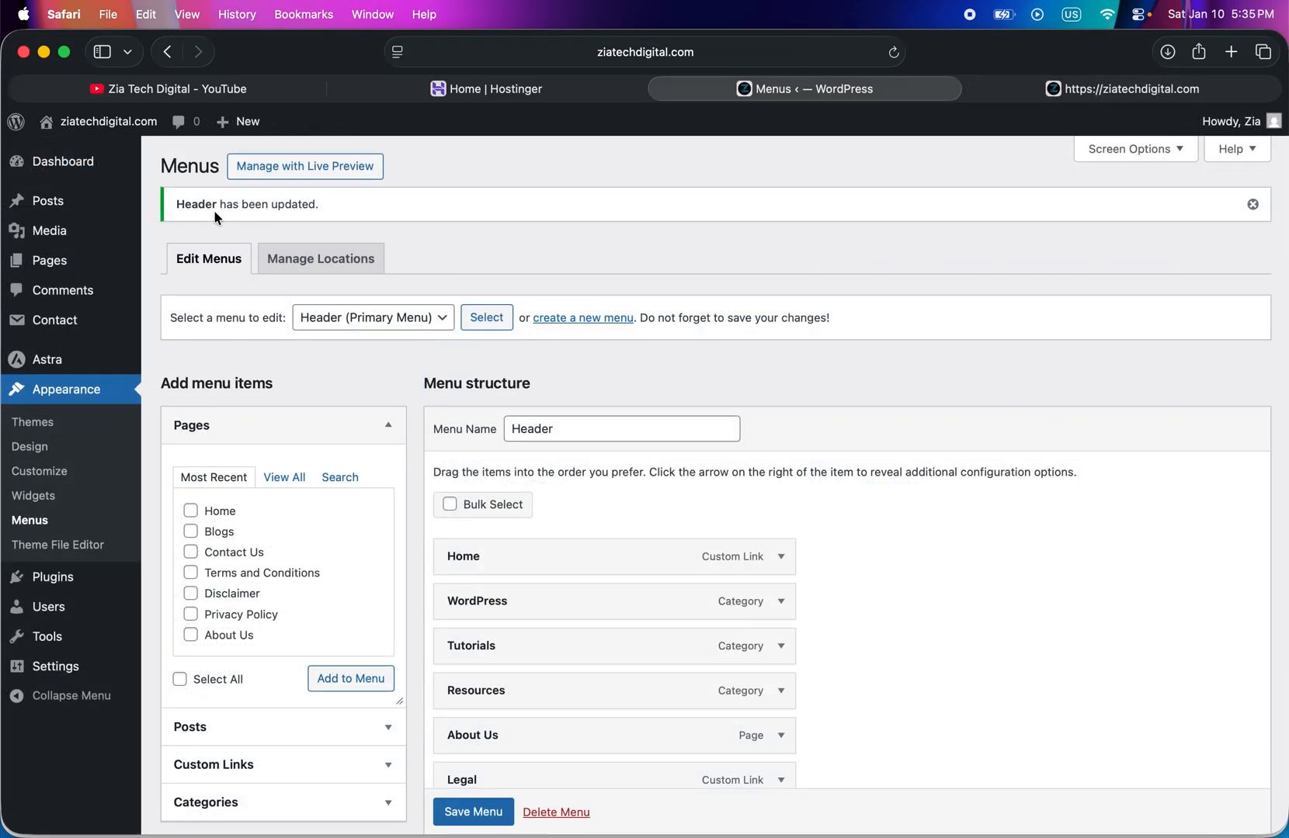
- Reload the live homepage and check the header's Legal dropdown and the footer
click(1041, 96)
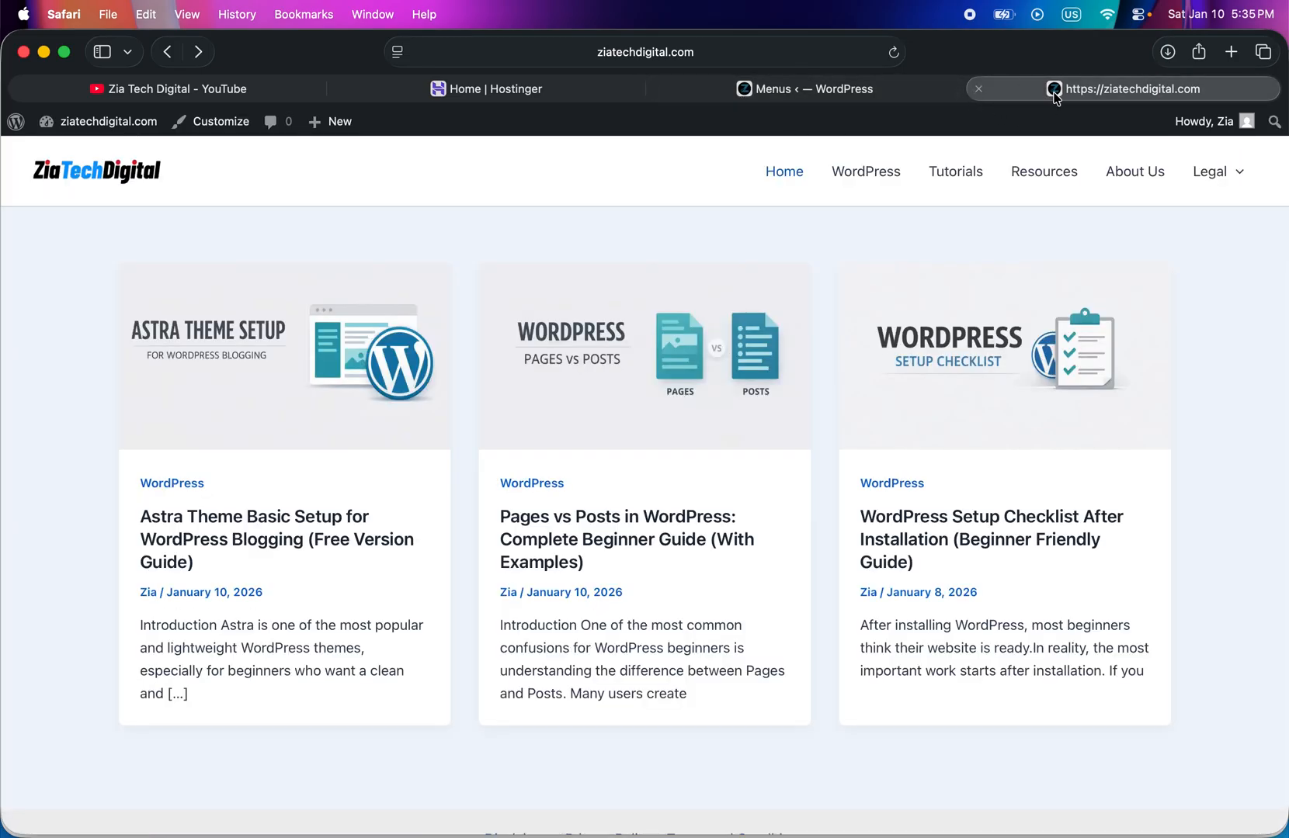
click(896, 54)
mouse_move(1242, 208)
mouse_move(1218, 177)
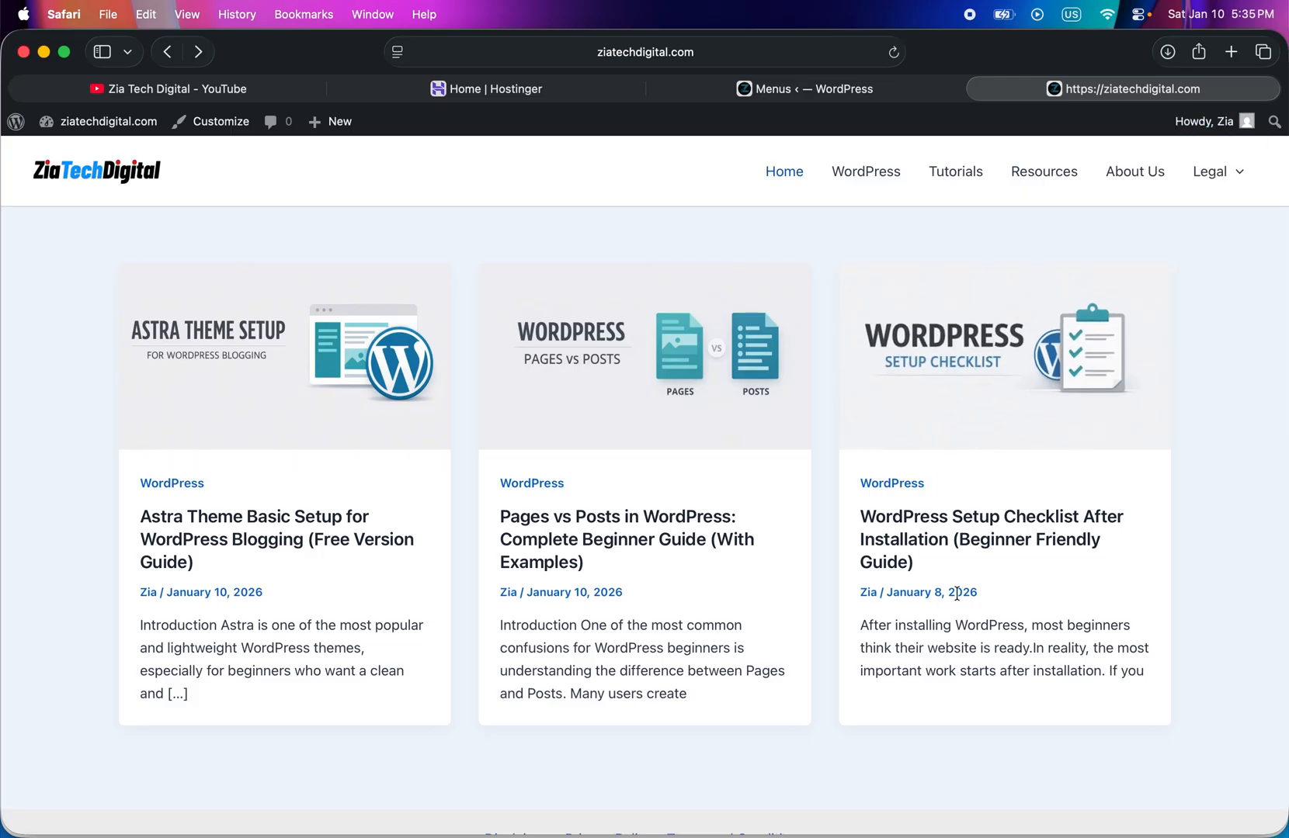
scroll(954, 592, down, 3)
scroll(842, 574, up, 3)
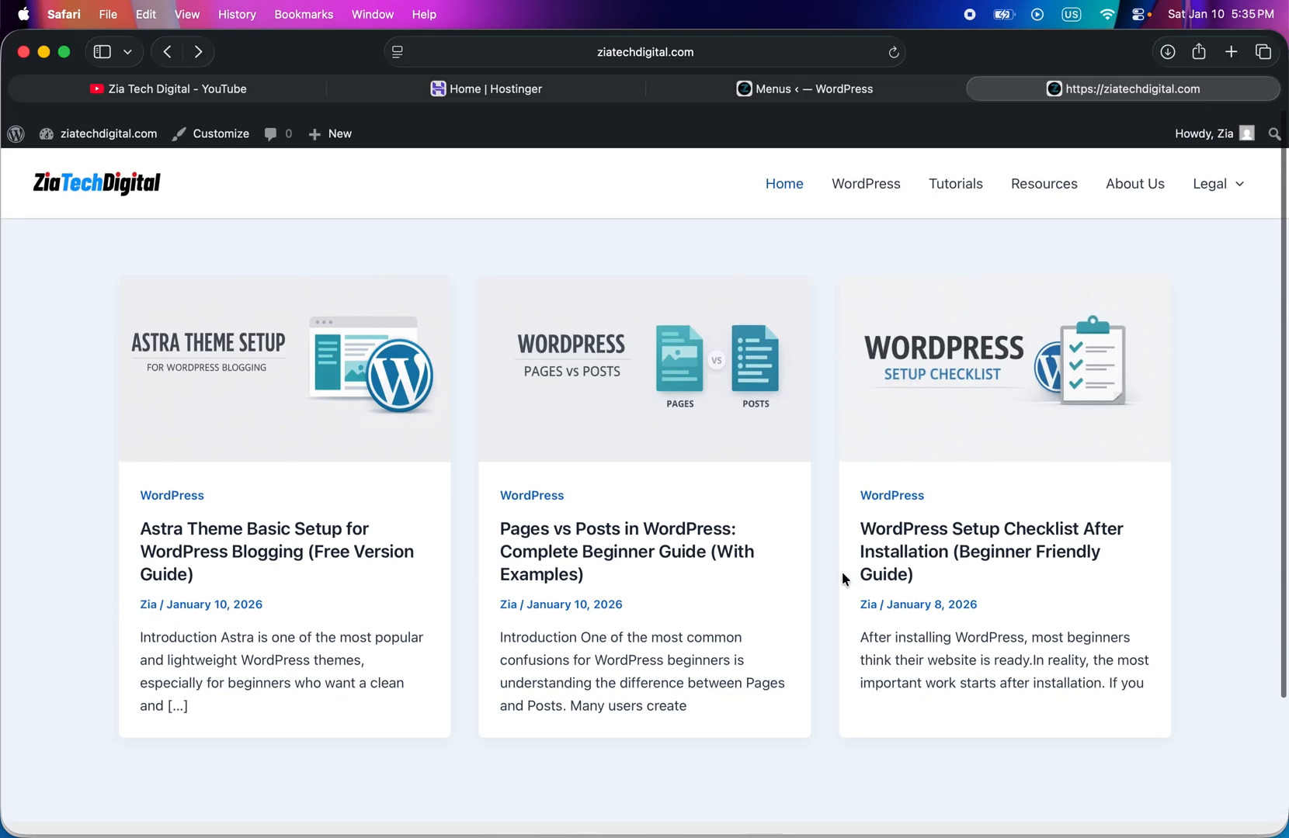
- Reopen the site customizer from the WordPress admin and remove the Footer Menu element from the footer layout
click(785, 92)
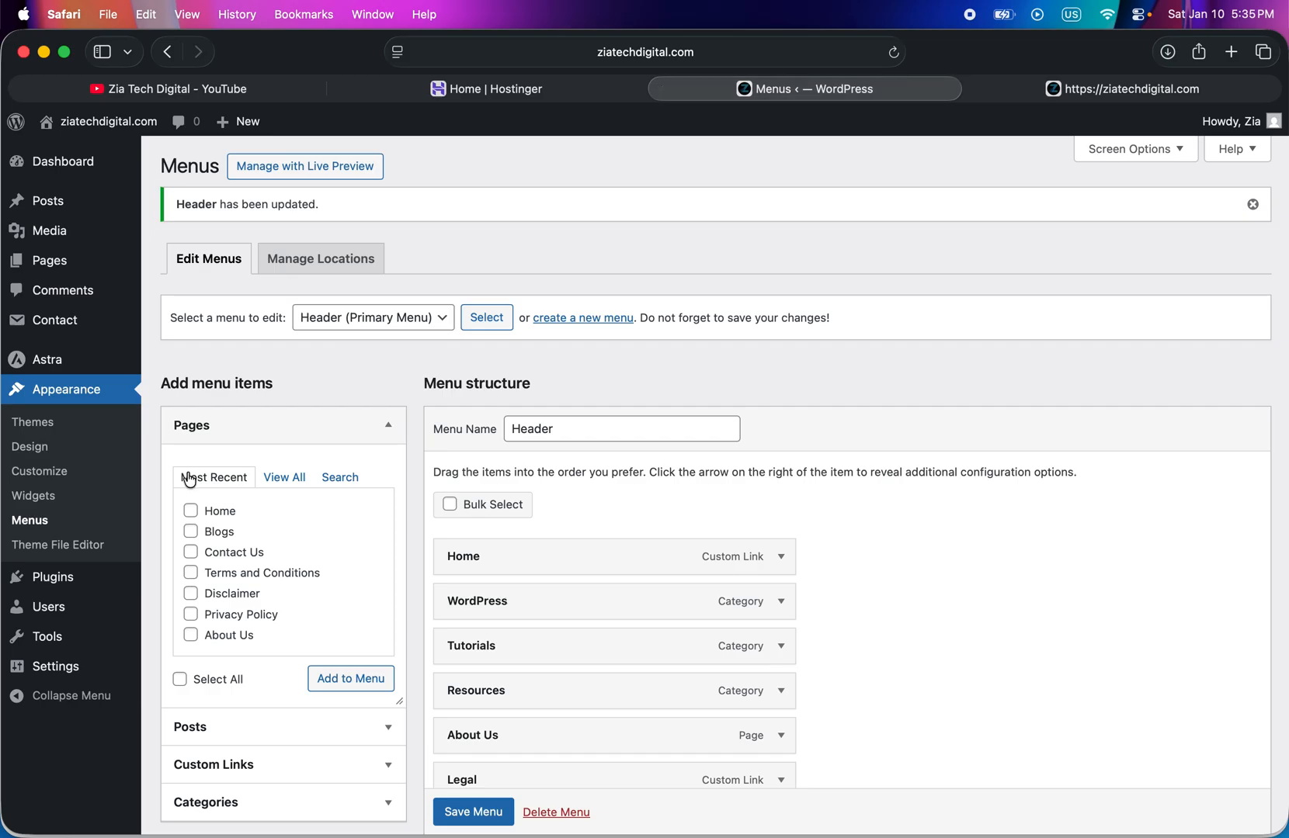
click(37, 480)
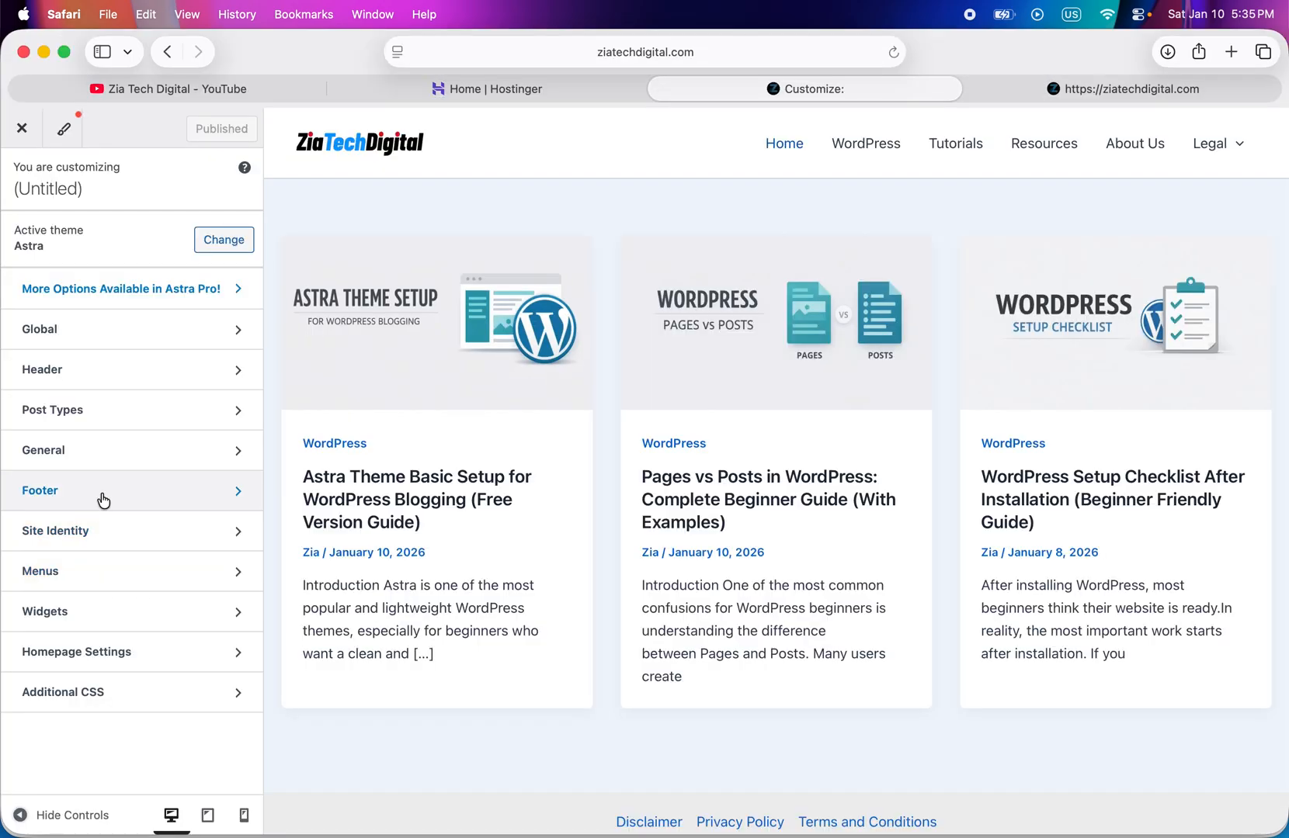
click(101, 498)
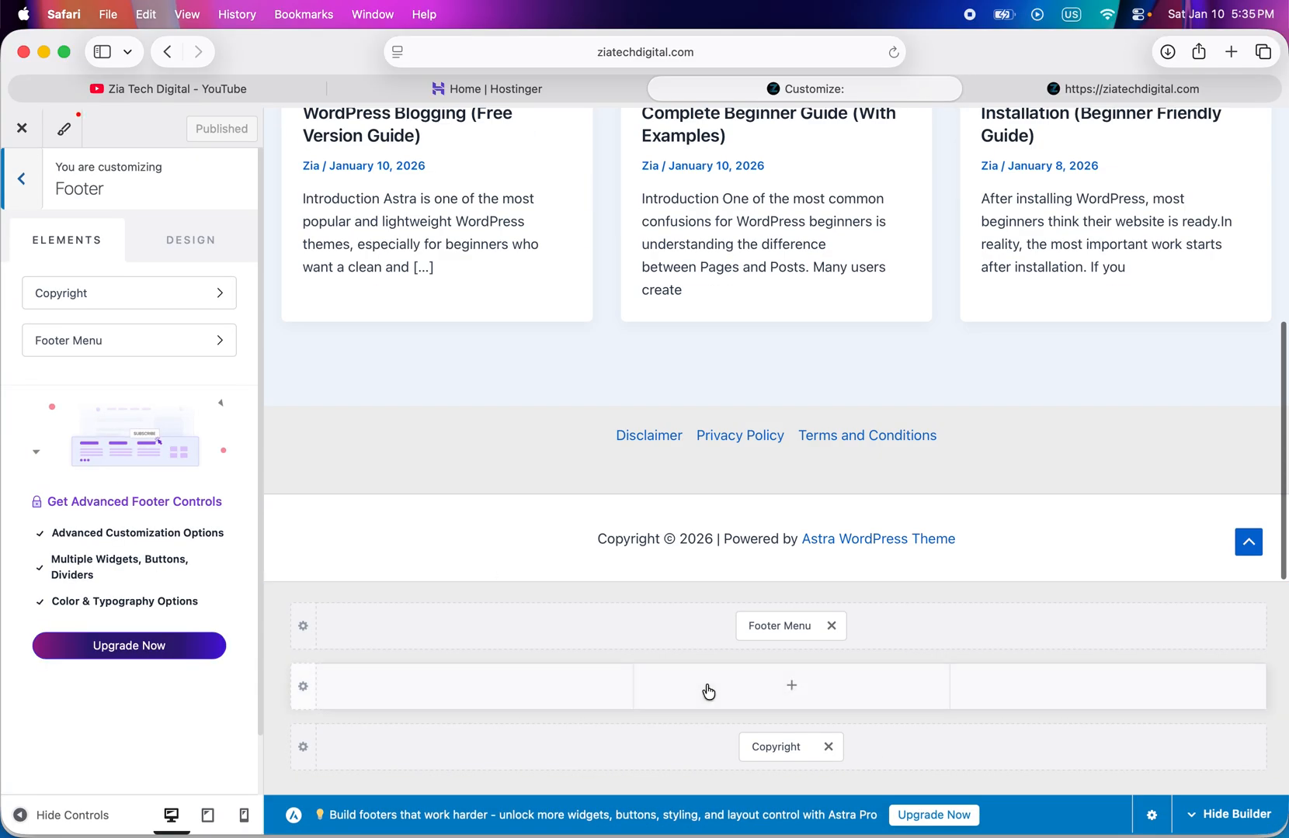
click(831, 626)
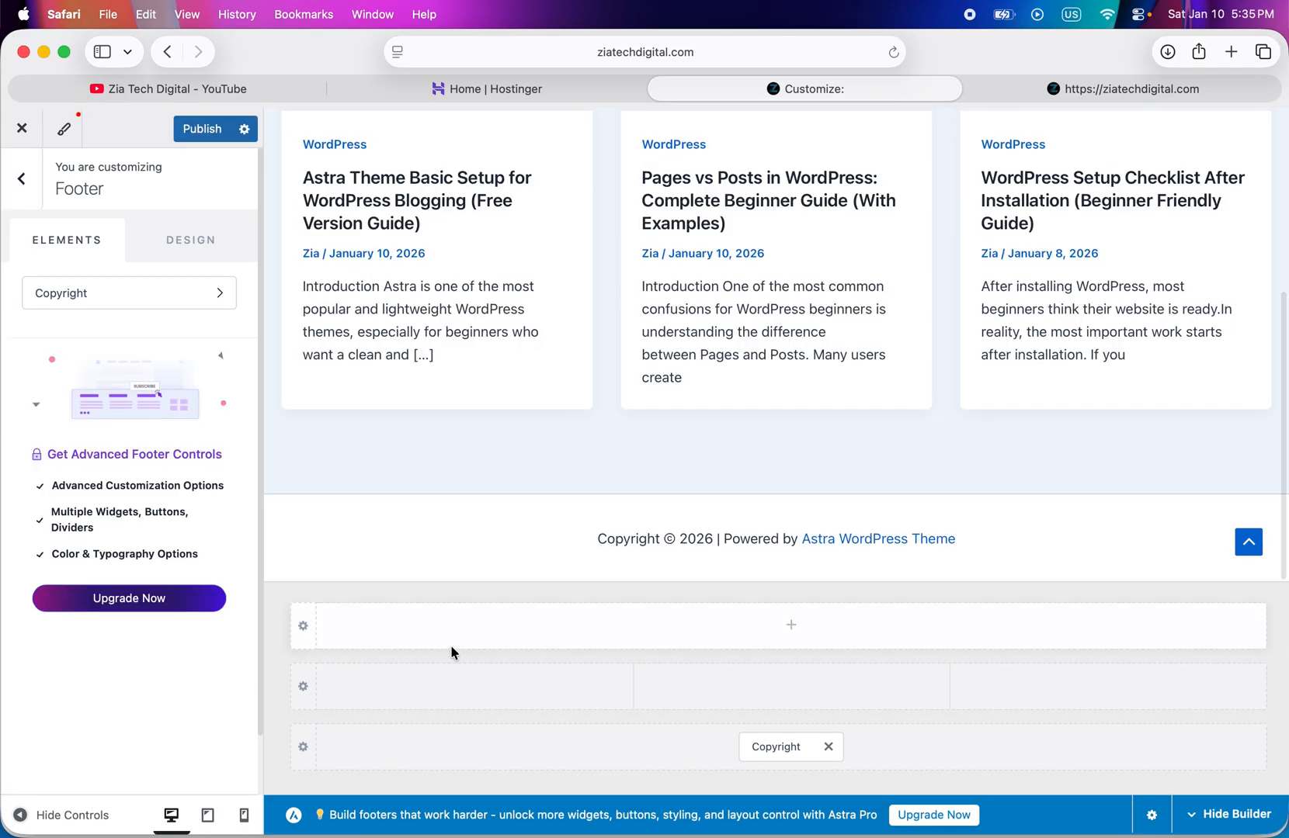
click(21, 179)
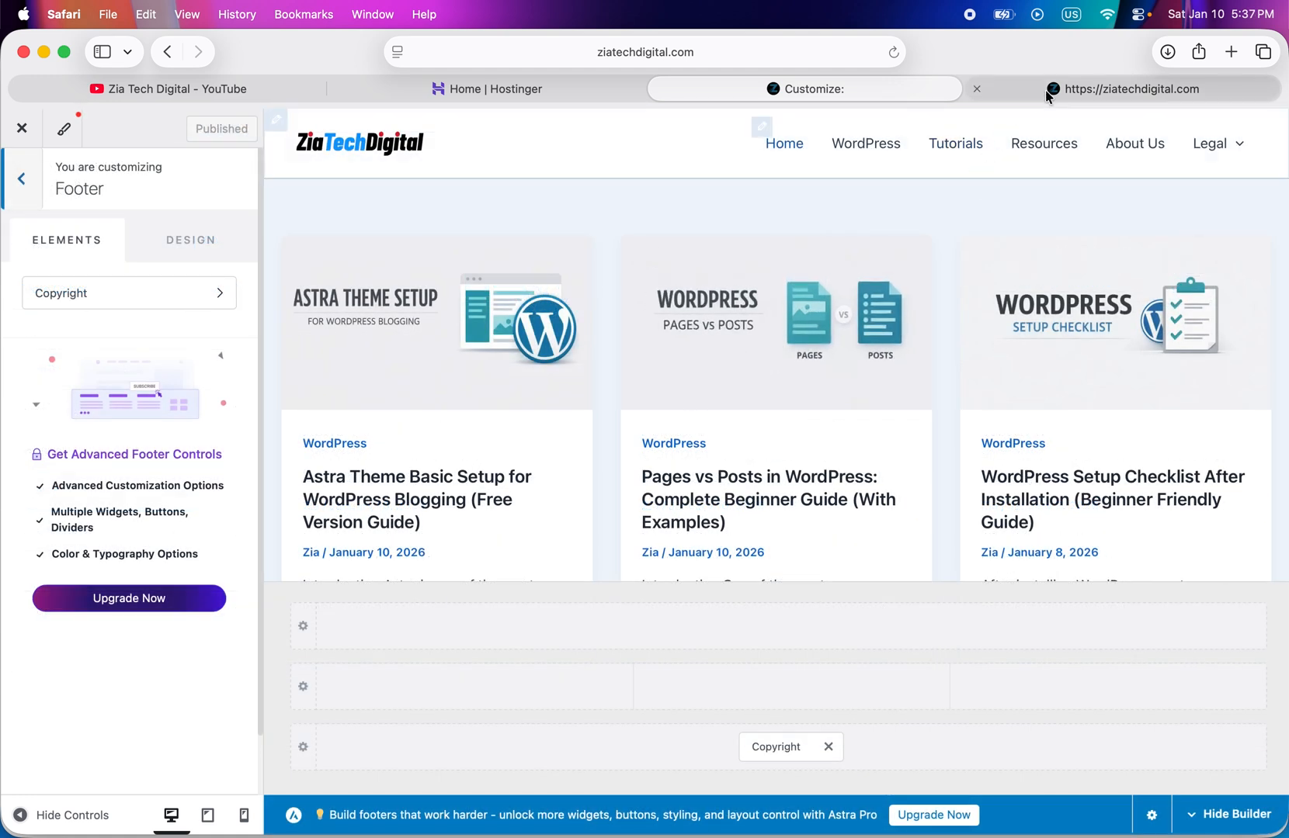
- Reload the live homepage and check its header alignment, posts and footer
click(1050, 90)
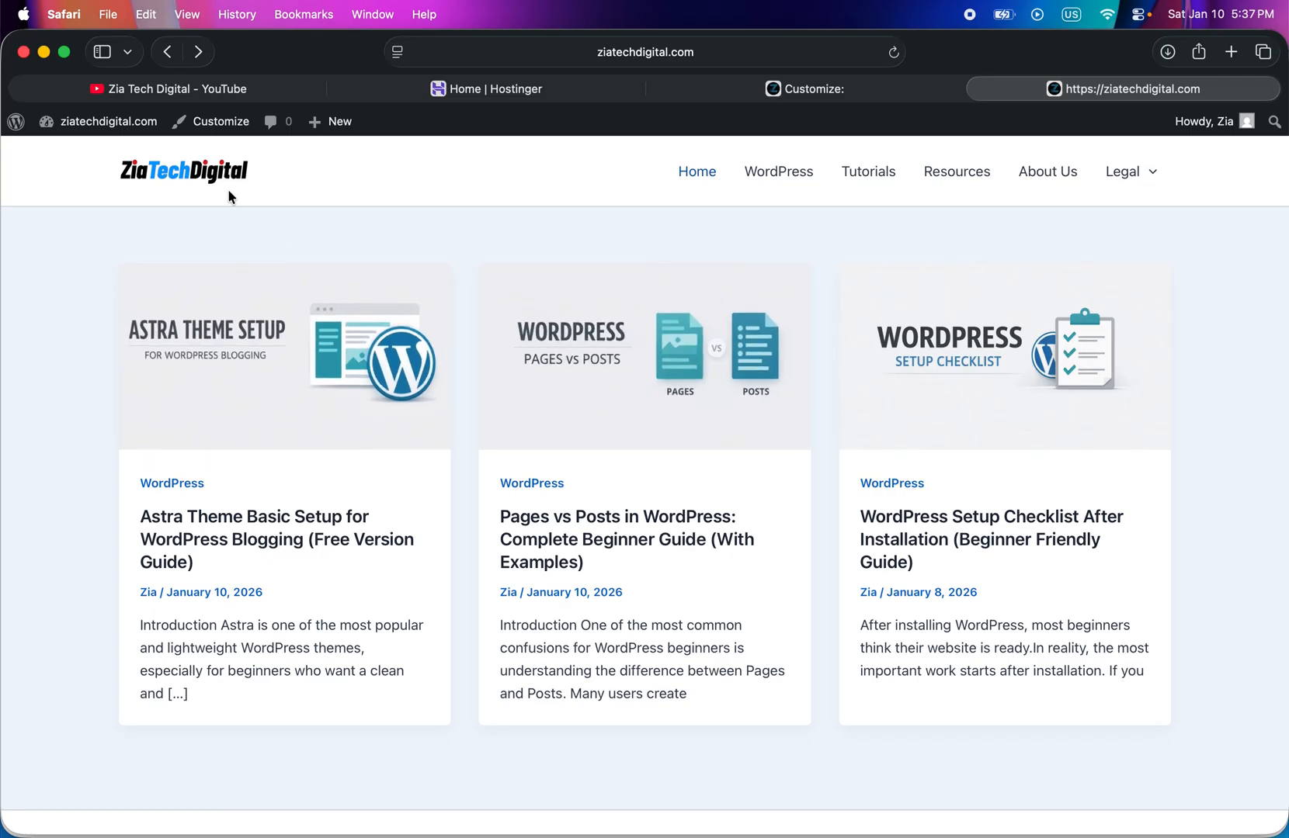
click(893, 53)
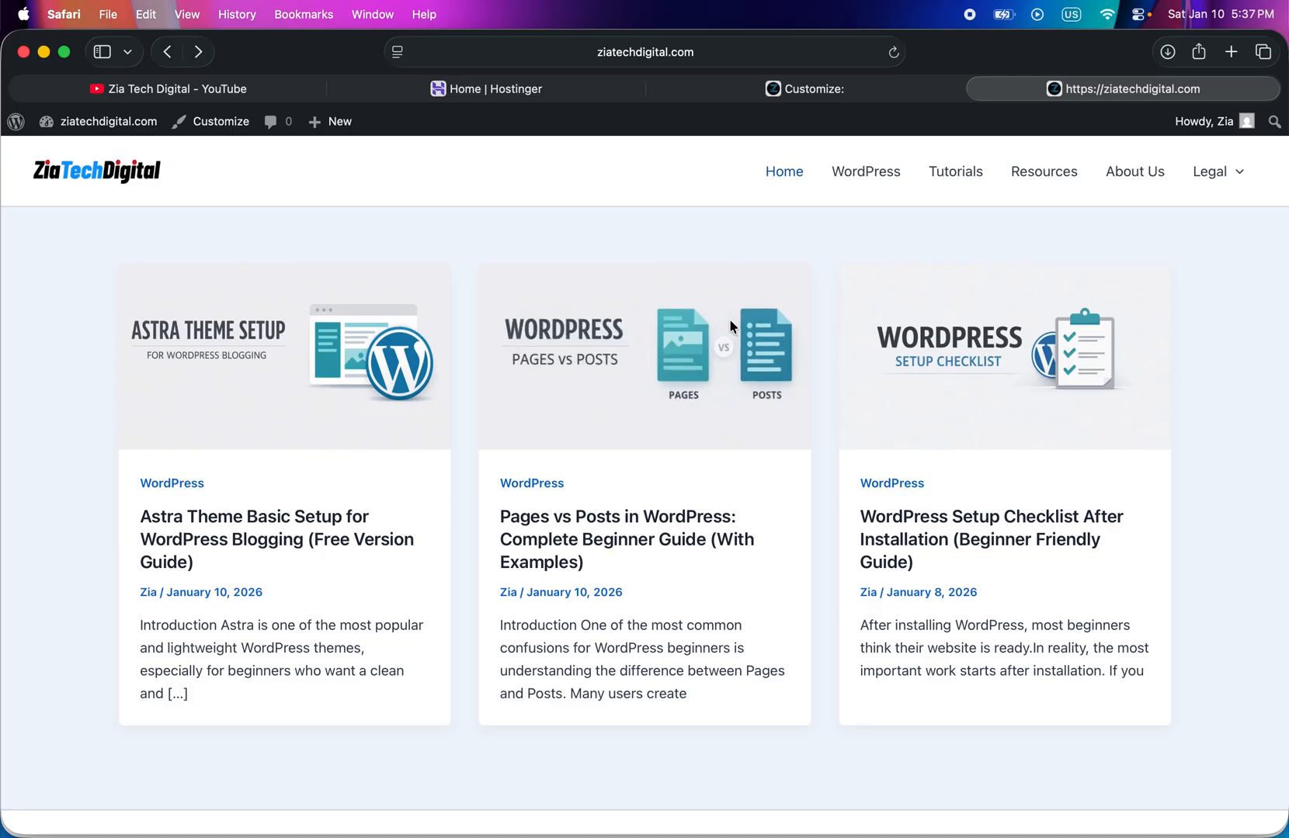
scroll(704, 703, up, 2)
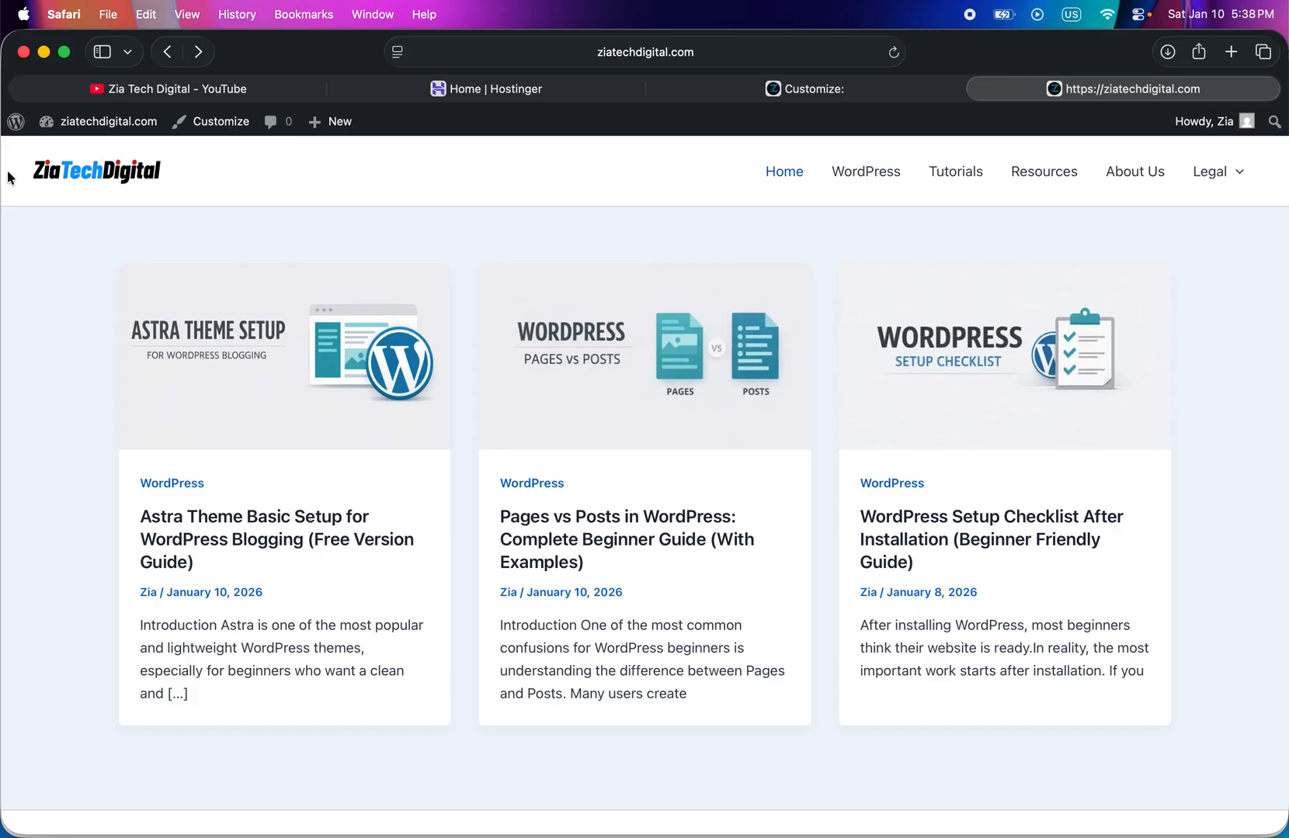
scroll(483, 288, down, 2)
scroll(482, 289, up, 2)
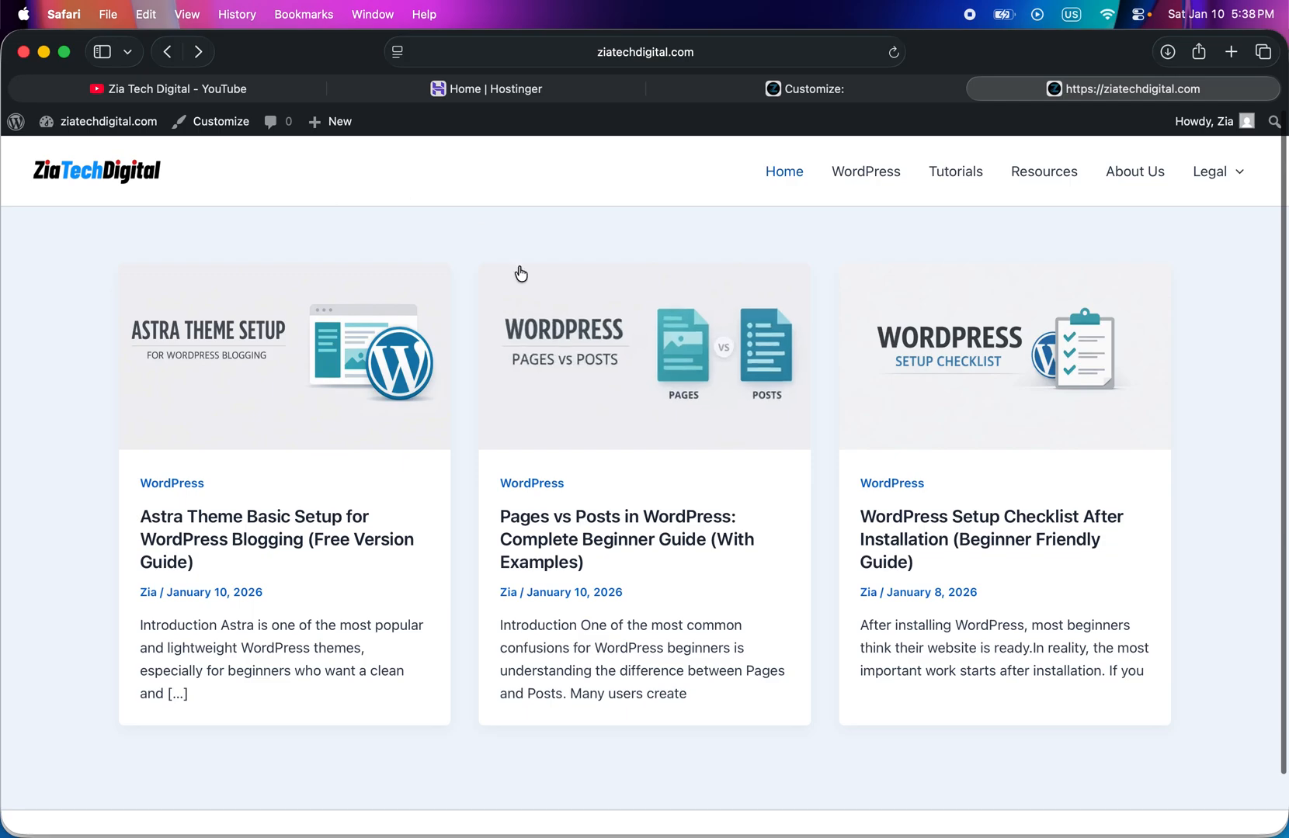
- In the site customizer, set the header's design width to Content Width and publish the change
click(805, 95)
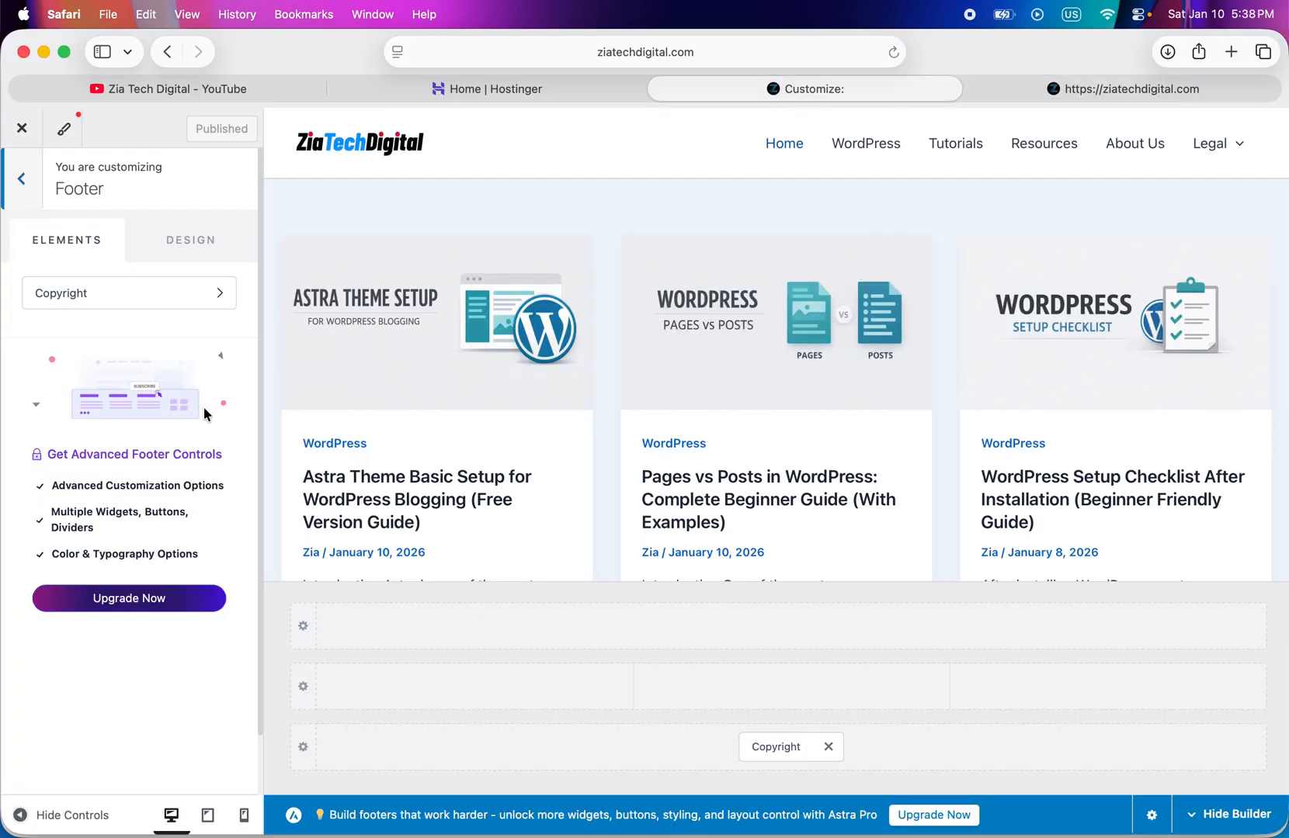
click(26, 183)
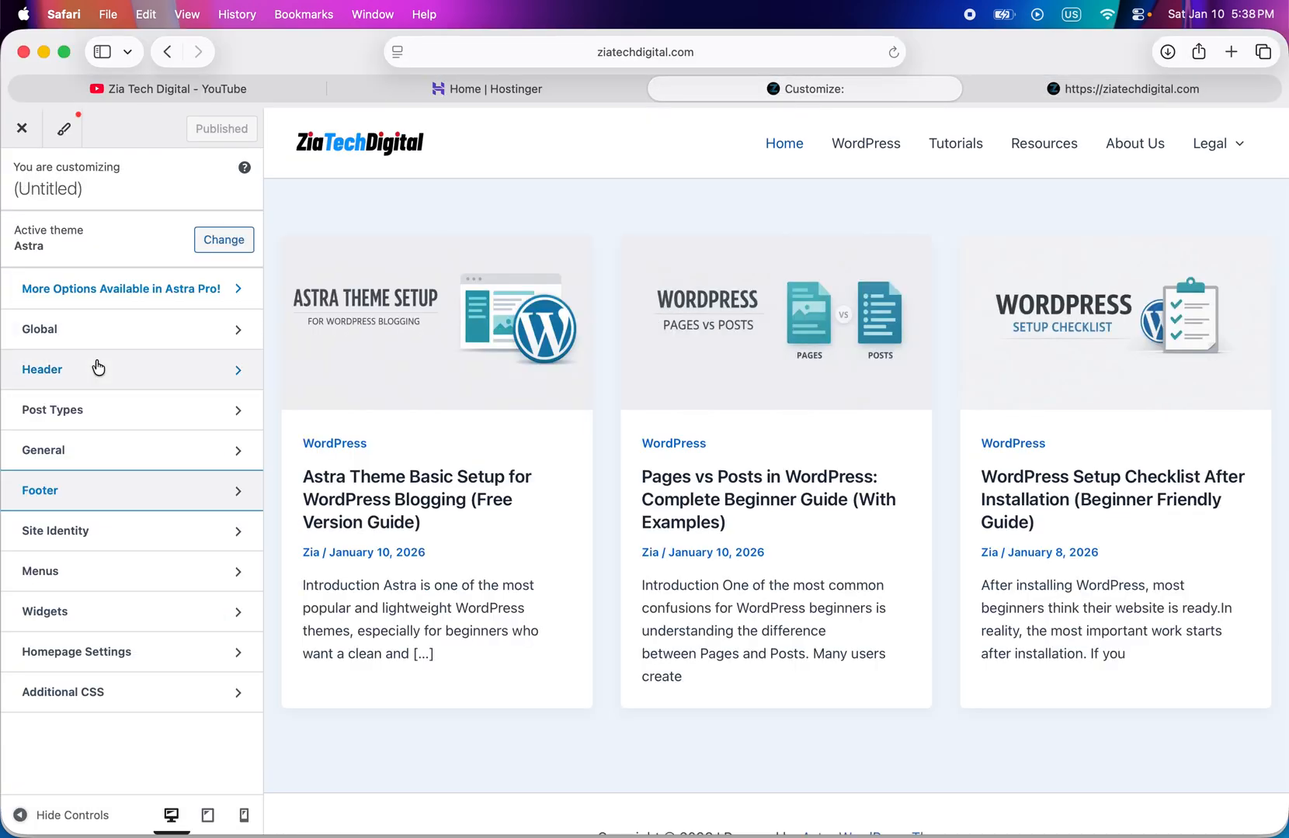
click(95, 367)
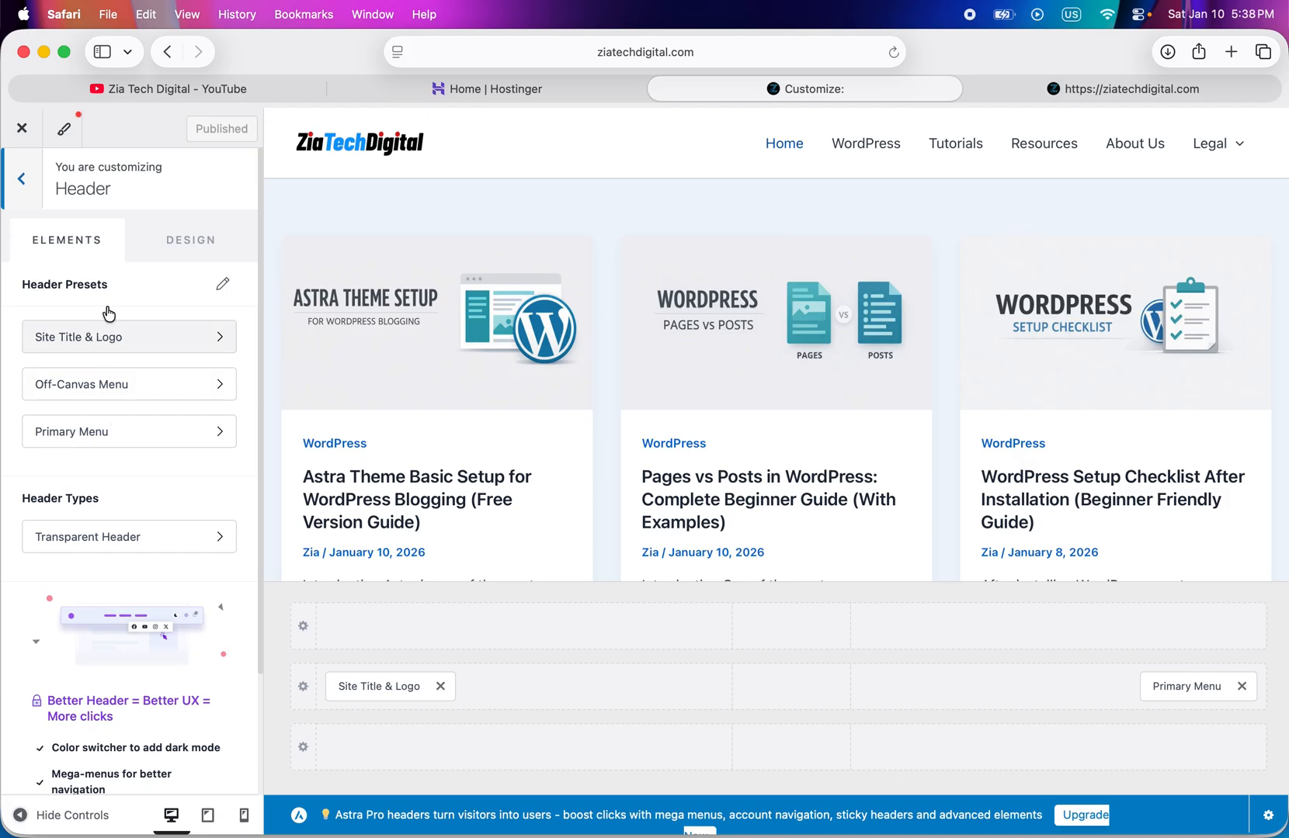
click(192, 247)
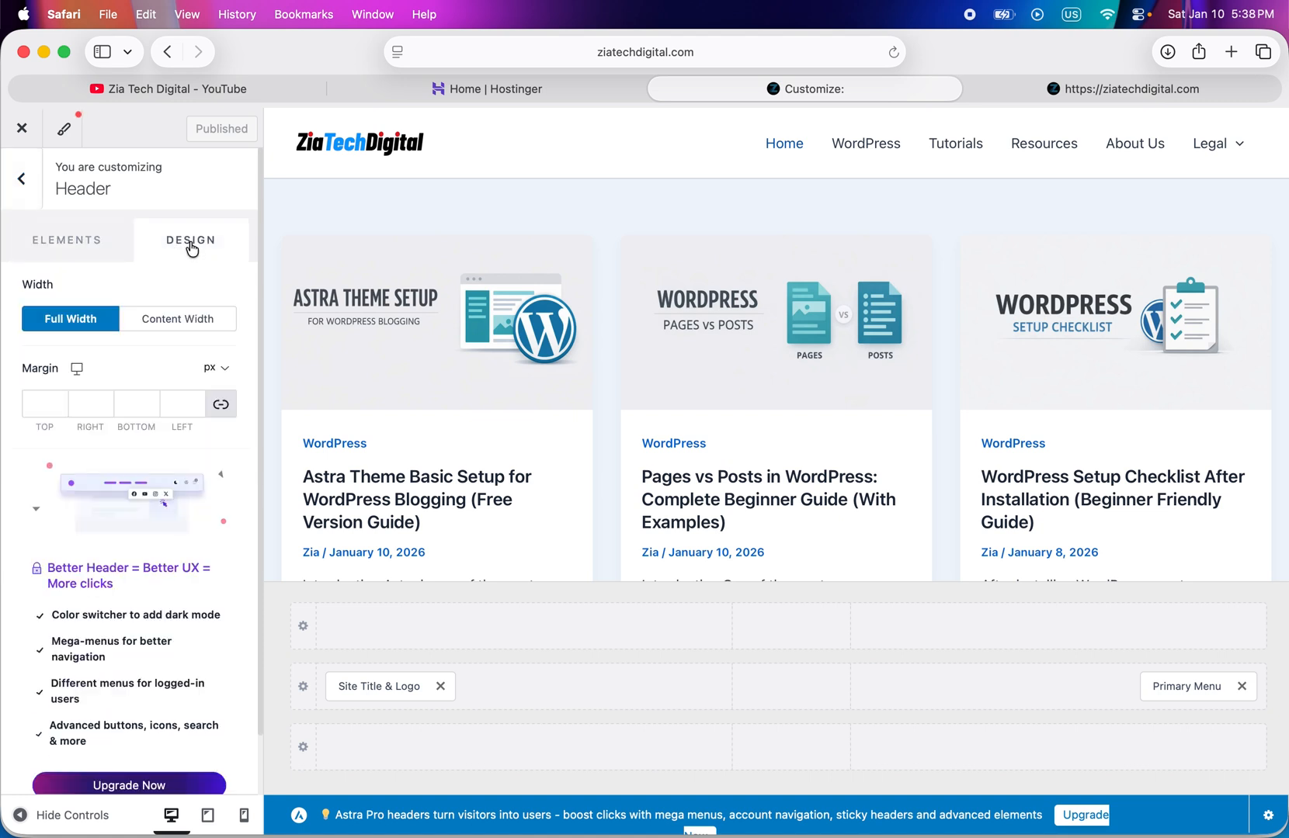
click(176, 326)
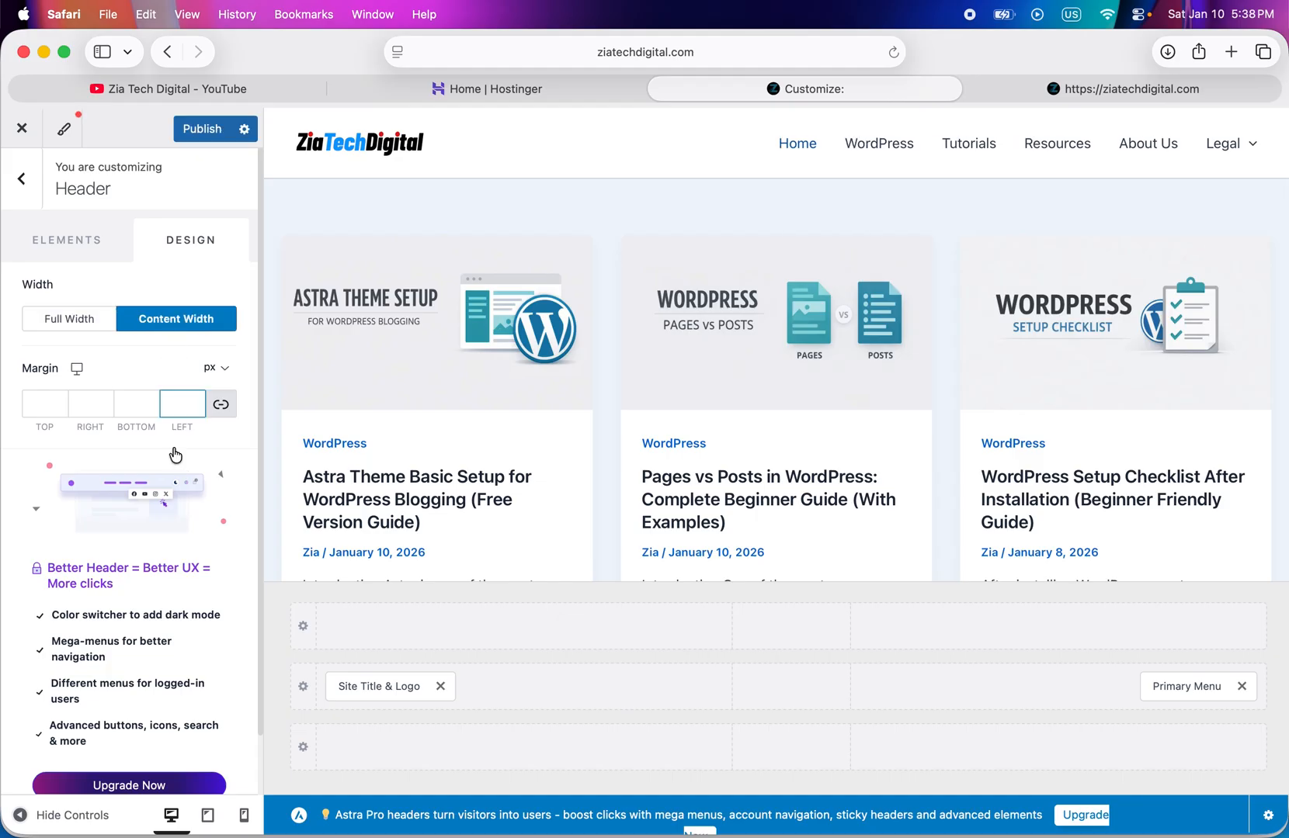
click(203, 128)
- Reload the live homepage and check that the logo and menu line up with the post grid
click(1070, 91)
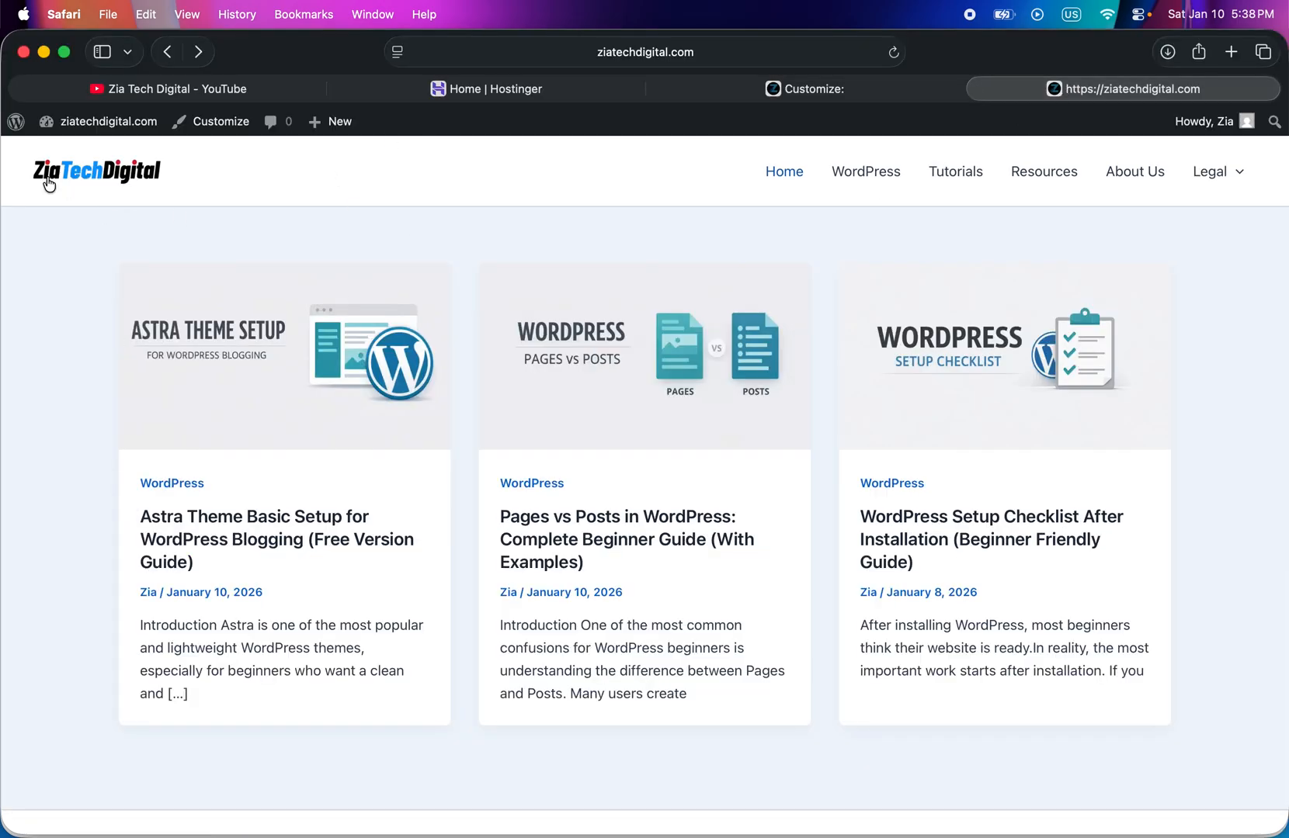
click(894, 52)
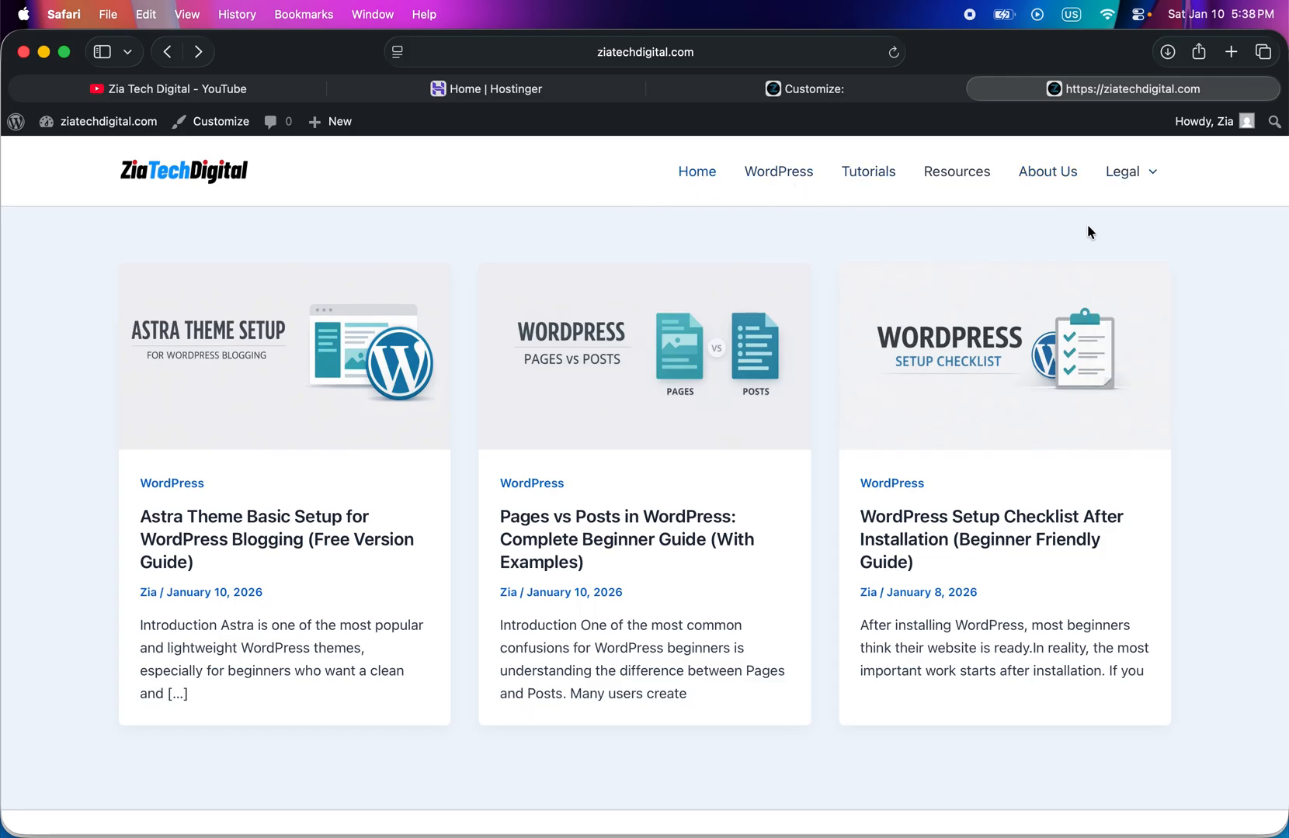
mouse_move(1128, 170)
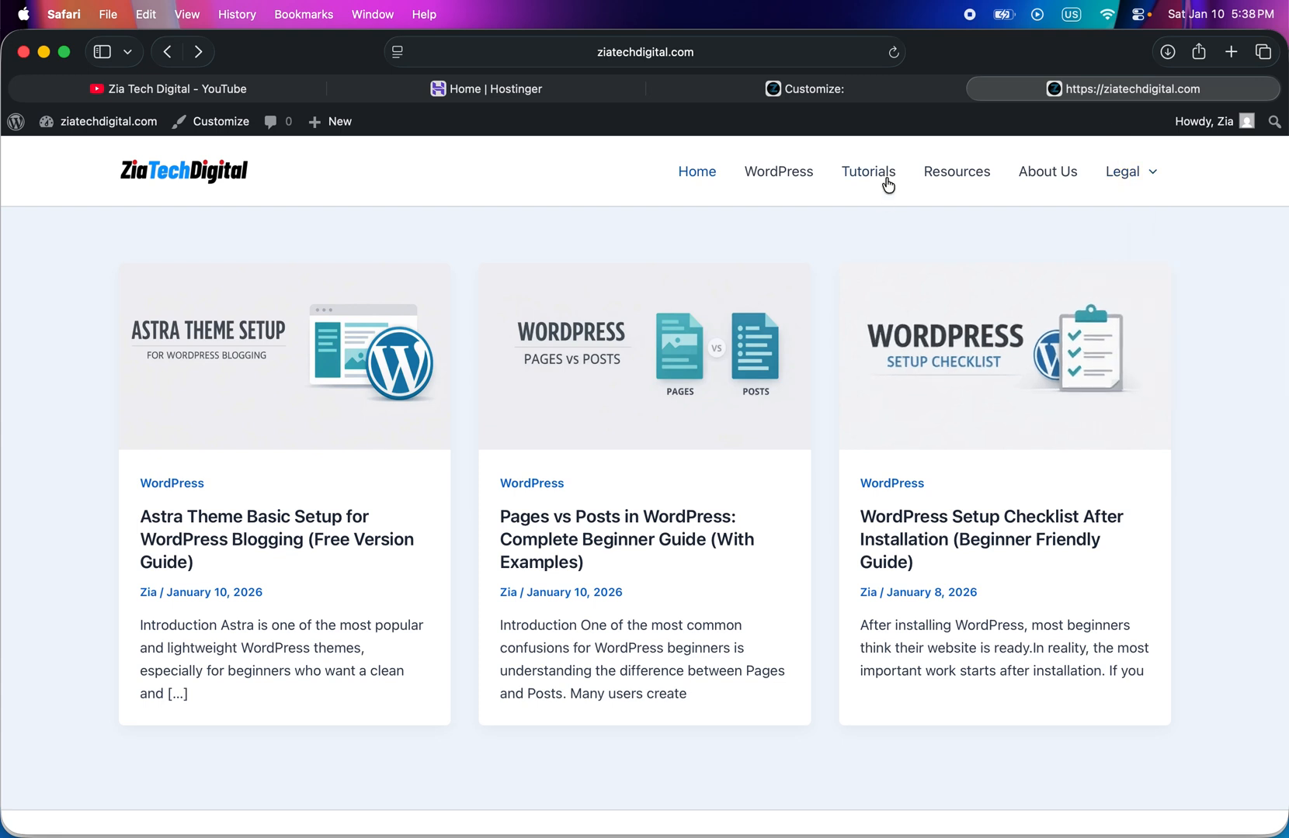
scroll(891, 196, down, 2)
scroll(890, 196, up, 2)
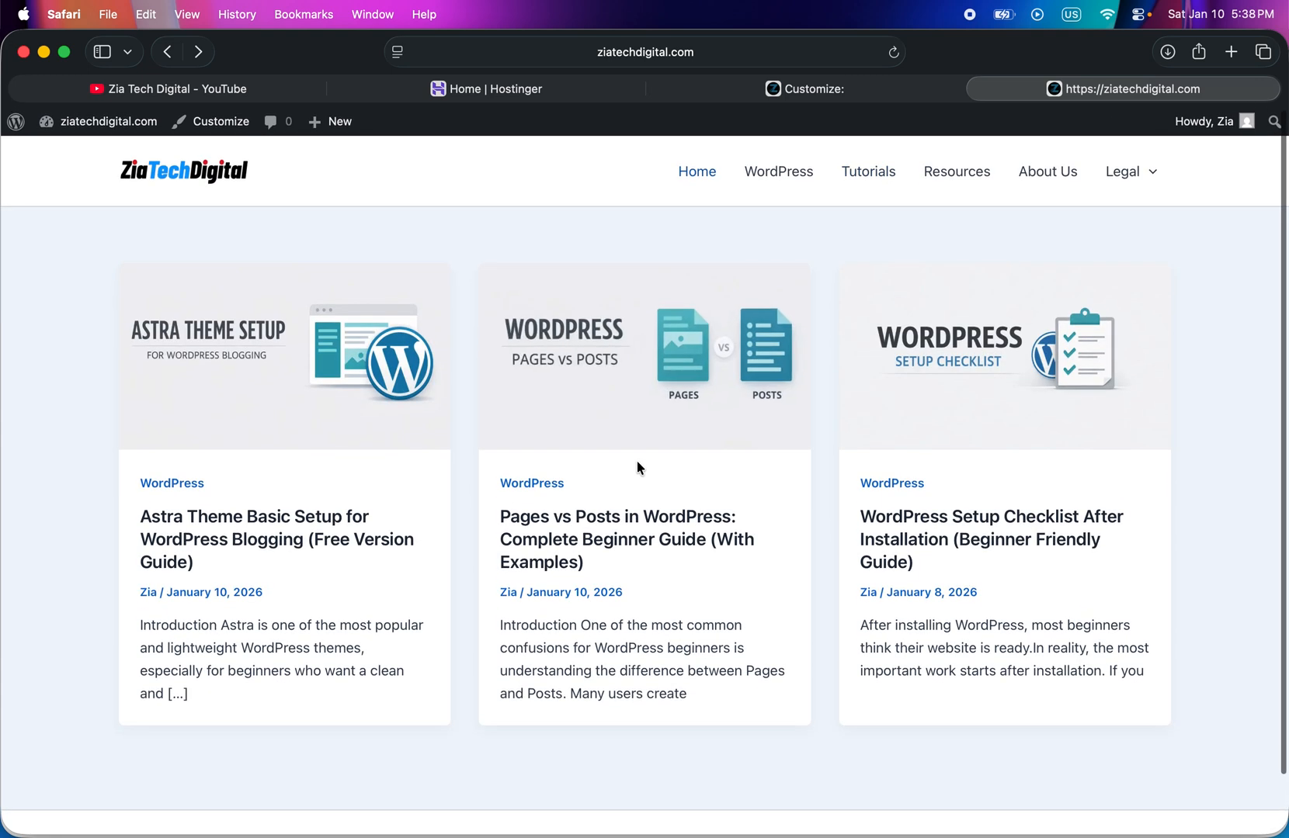
- Open the "Pages vs Posts in WordPress" post on the live site and look through its layout
click(632, 421)
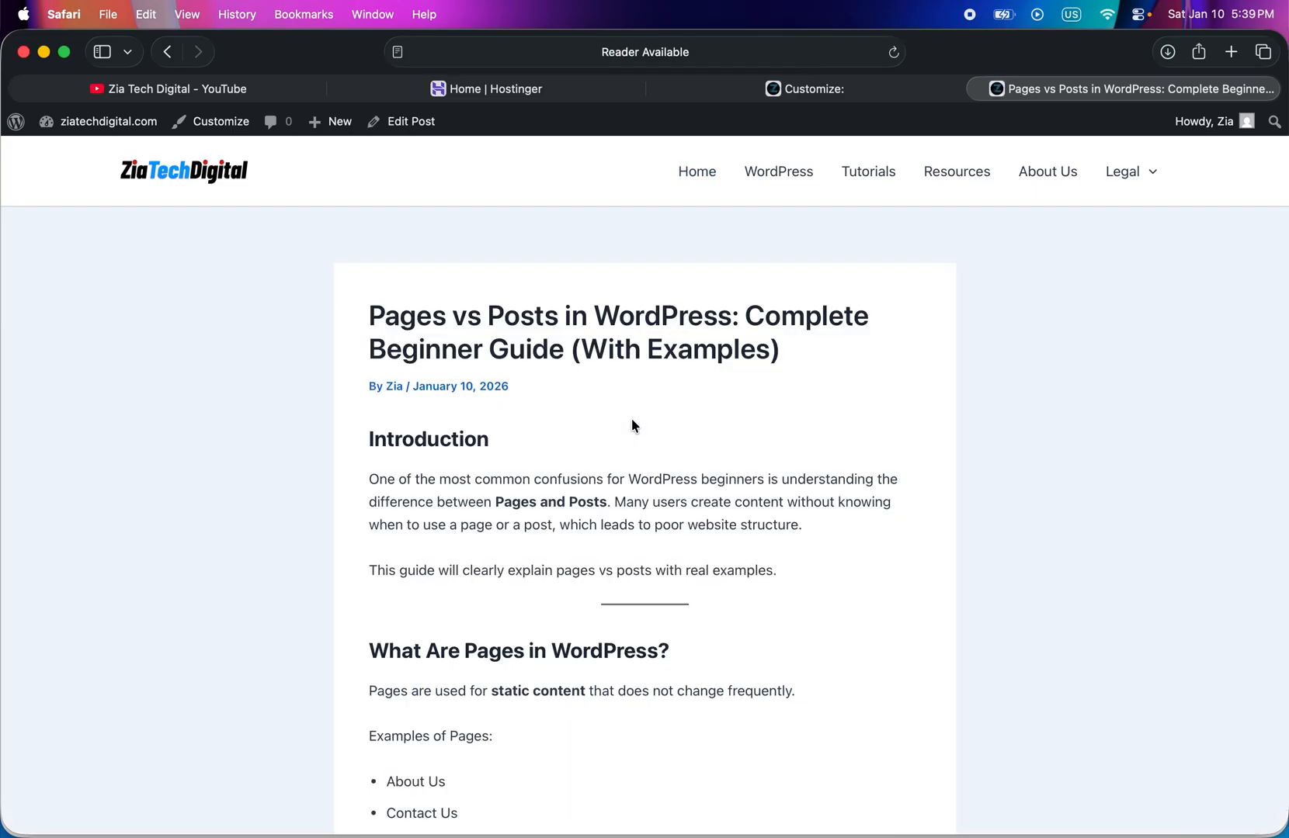
scroll(631, 423, down, 5)
scroll(632, 420, down, 20)
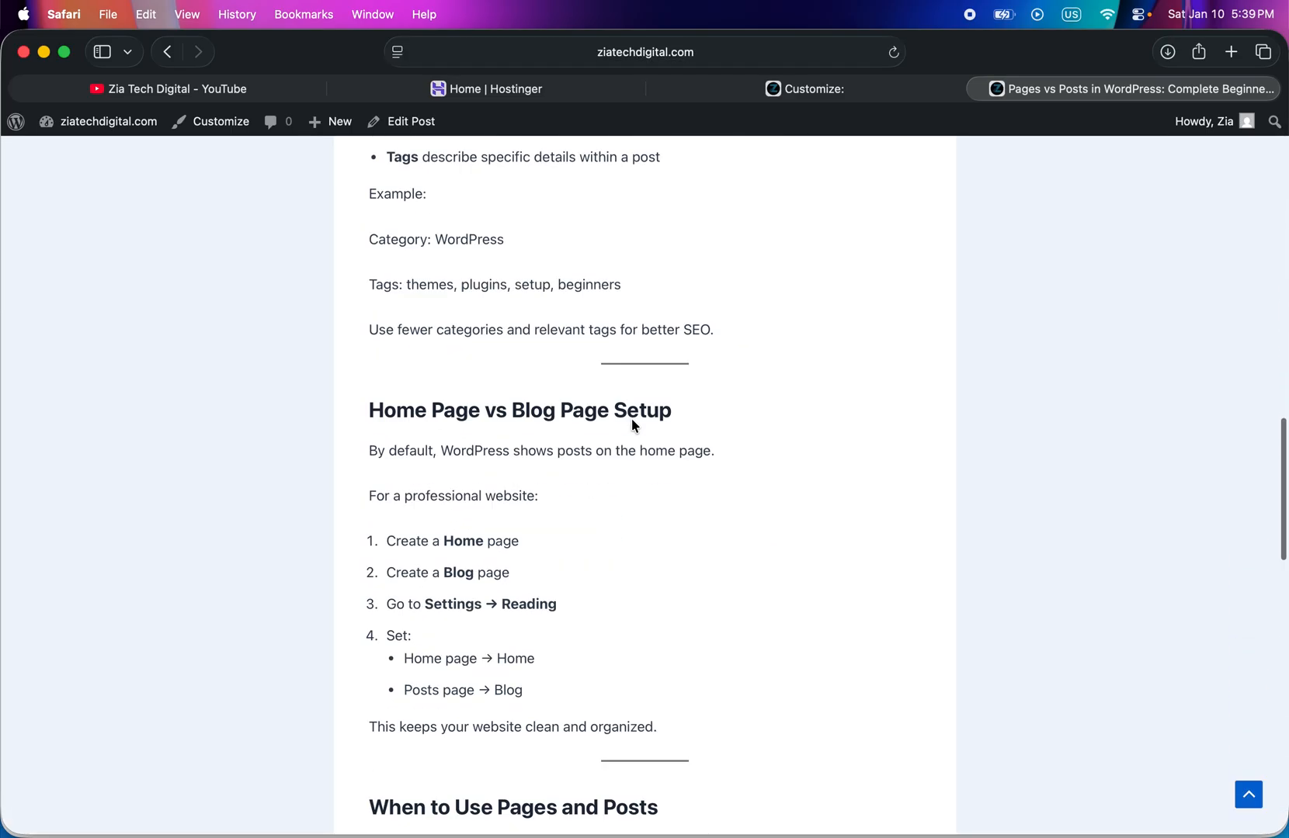
scroll(631, 419, down, 3)
scroll(631, 419, up, 20)
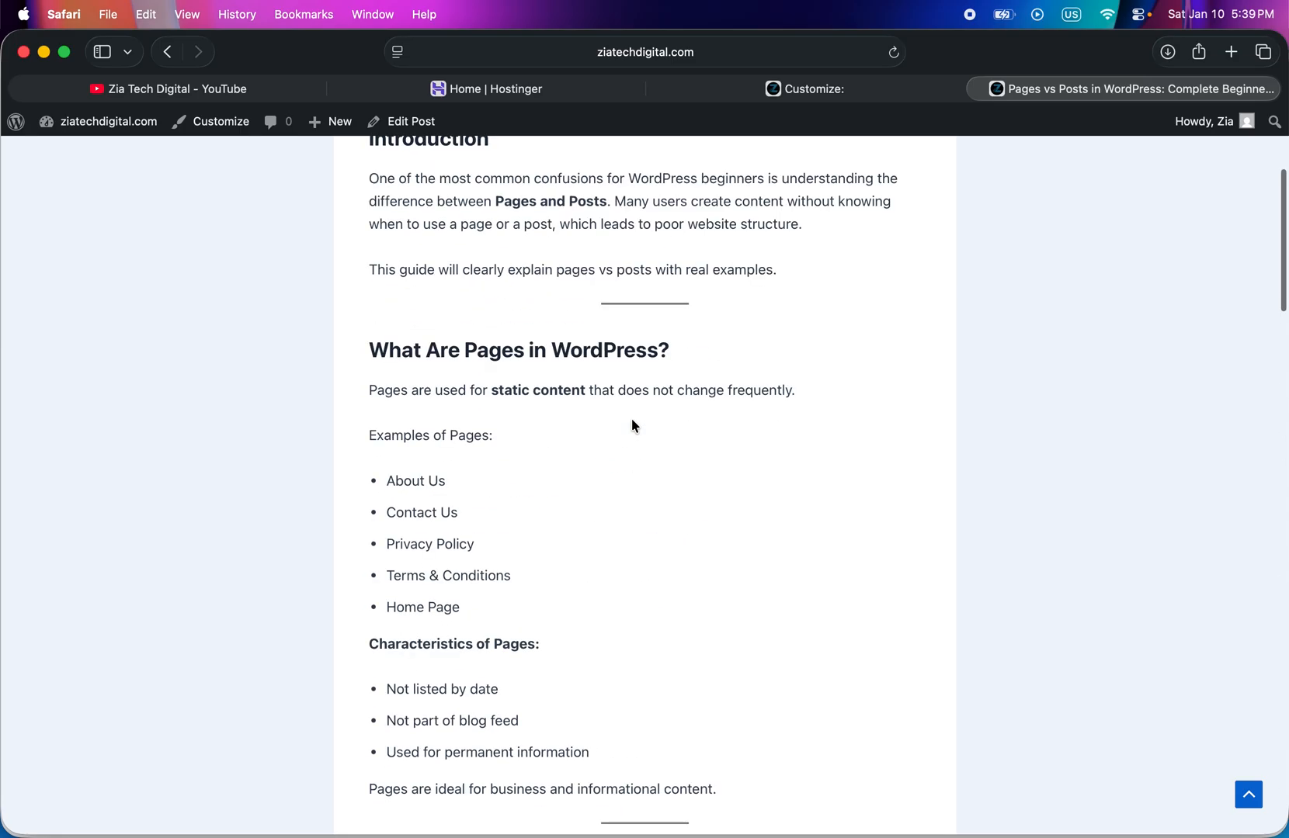
- Return to the live site's Home page and look over it down to the footer
click(691, 172)
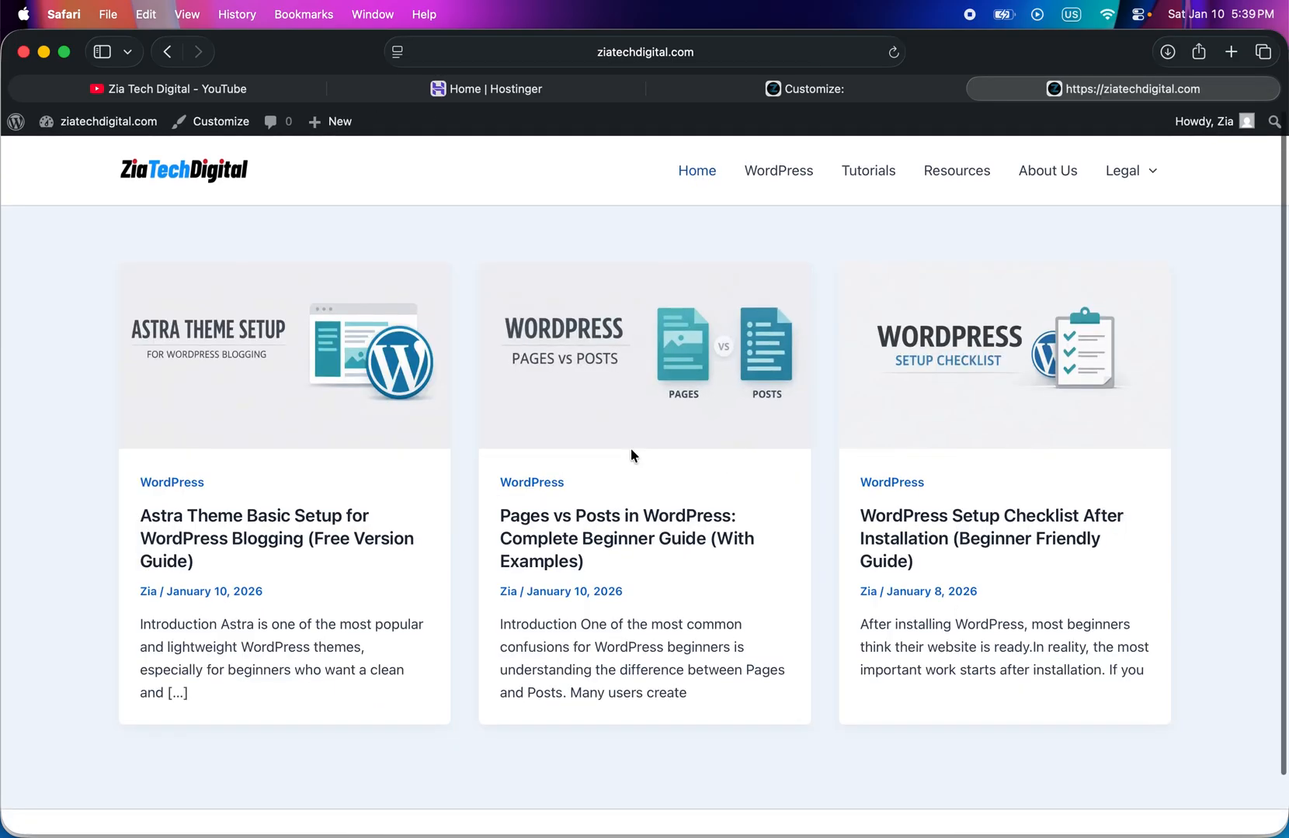
scroll(630, 449, down, 2)
scroll(631, 452, up, 3)
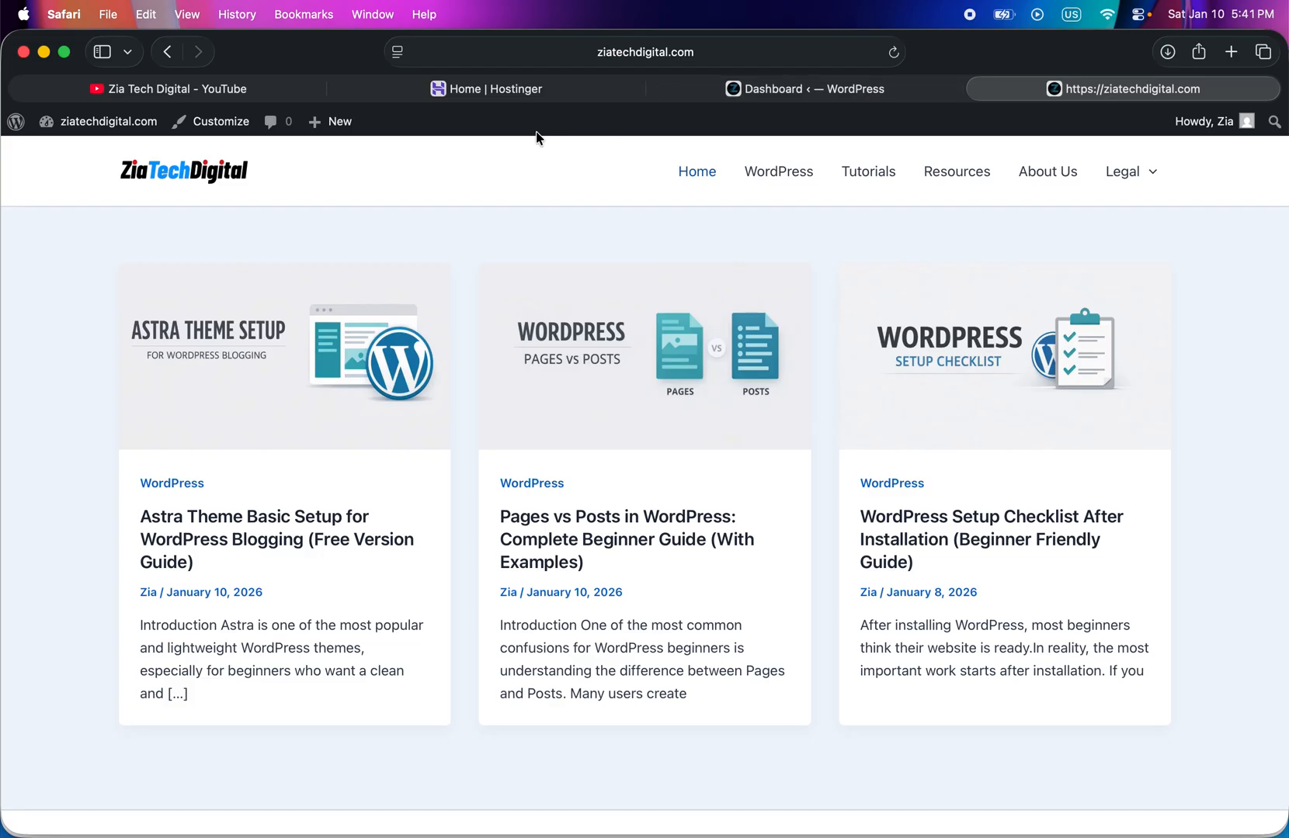
- View the Zia Tech Digital YouTube channel's videos and return to the live homepage for a final look
click(245, 88)
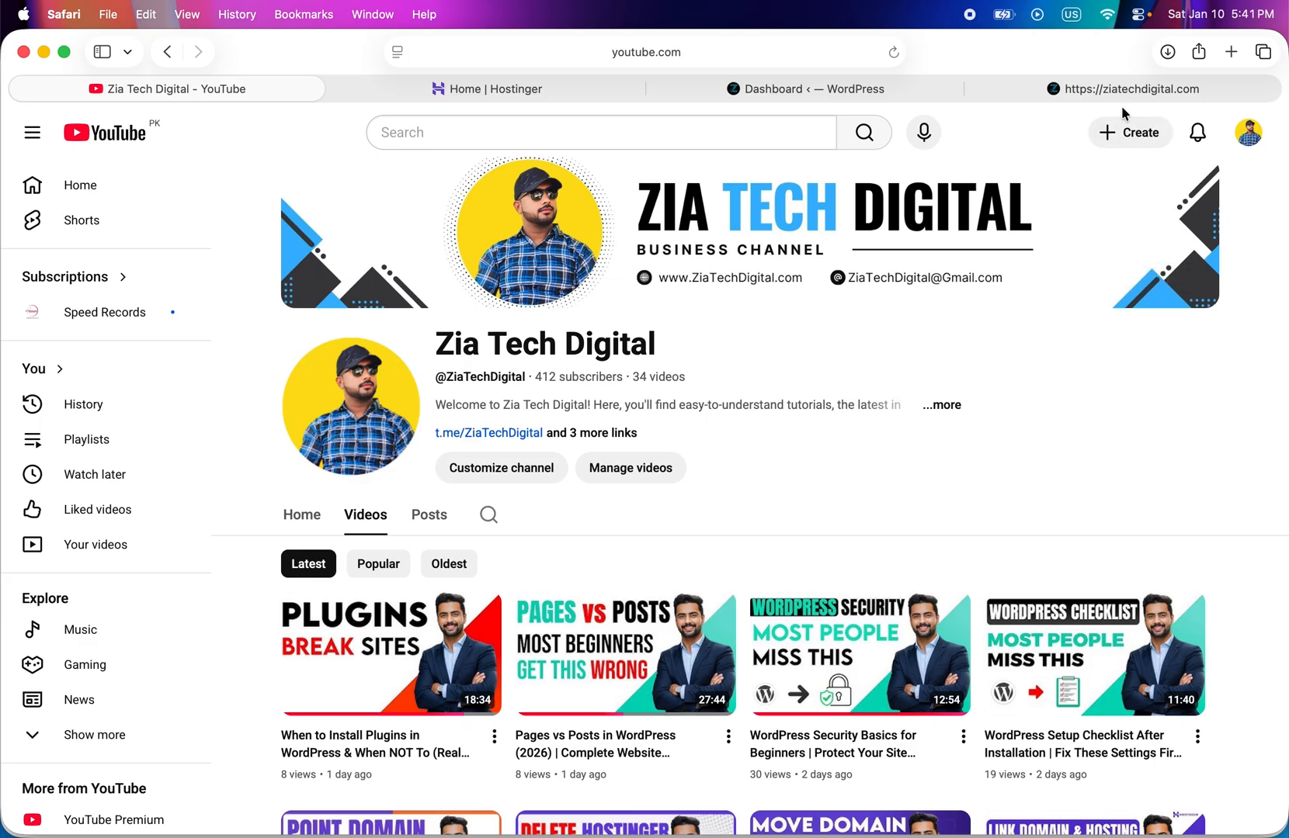
click(1093, 87)
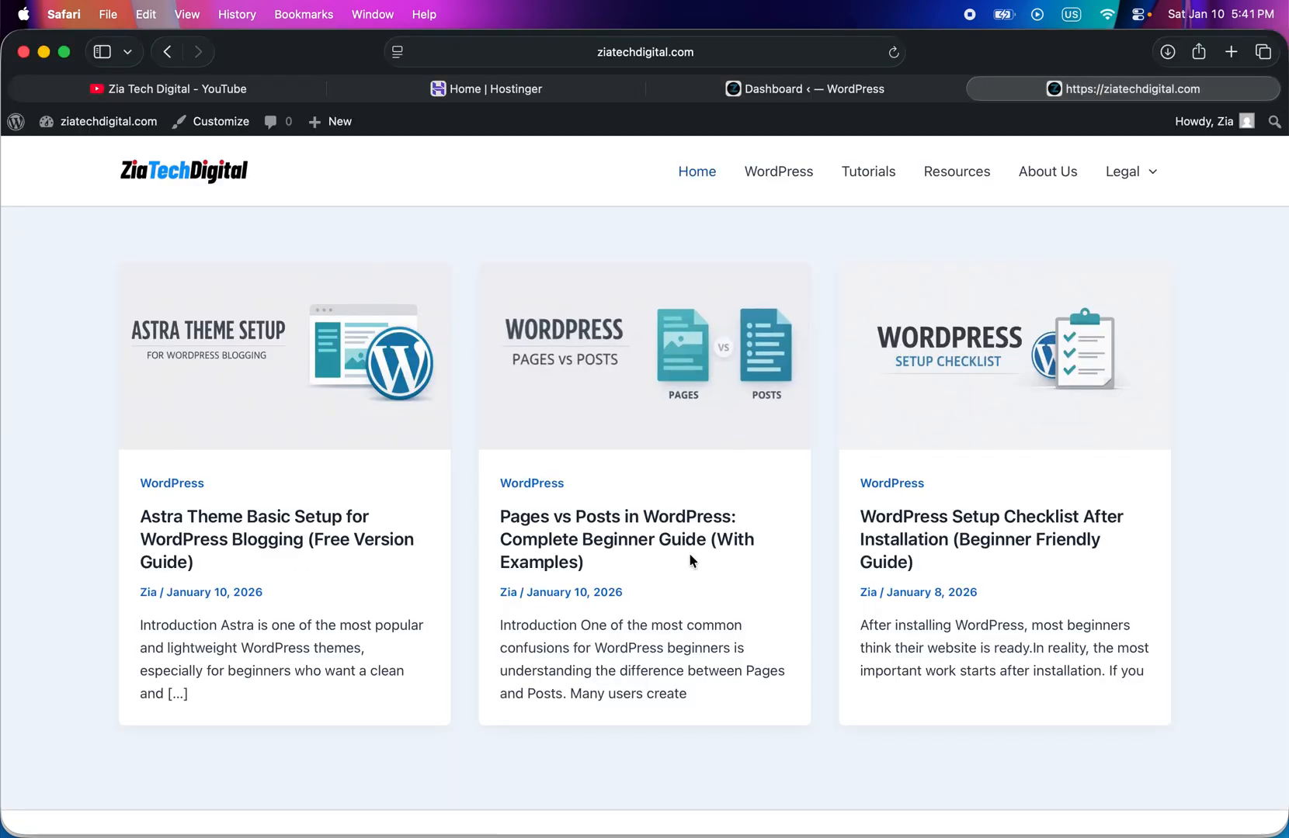
scroll(690, 554, down, 1)
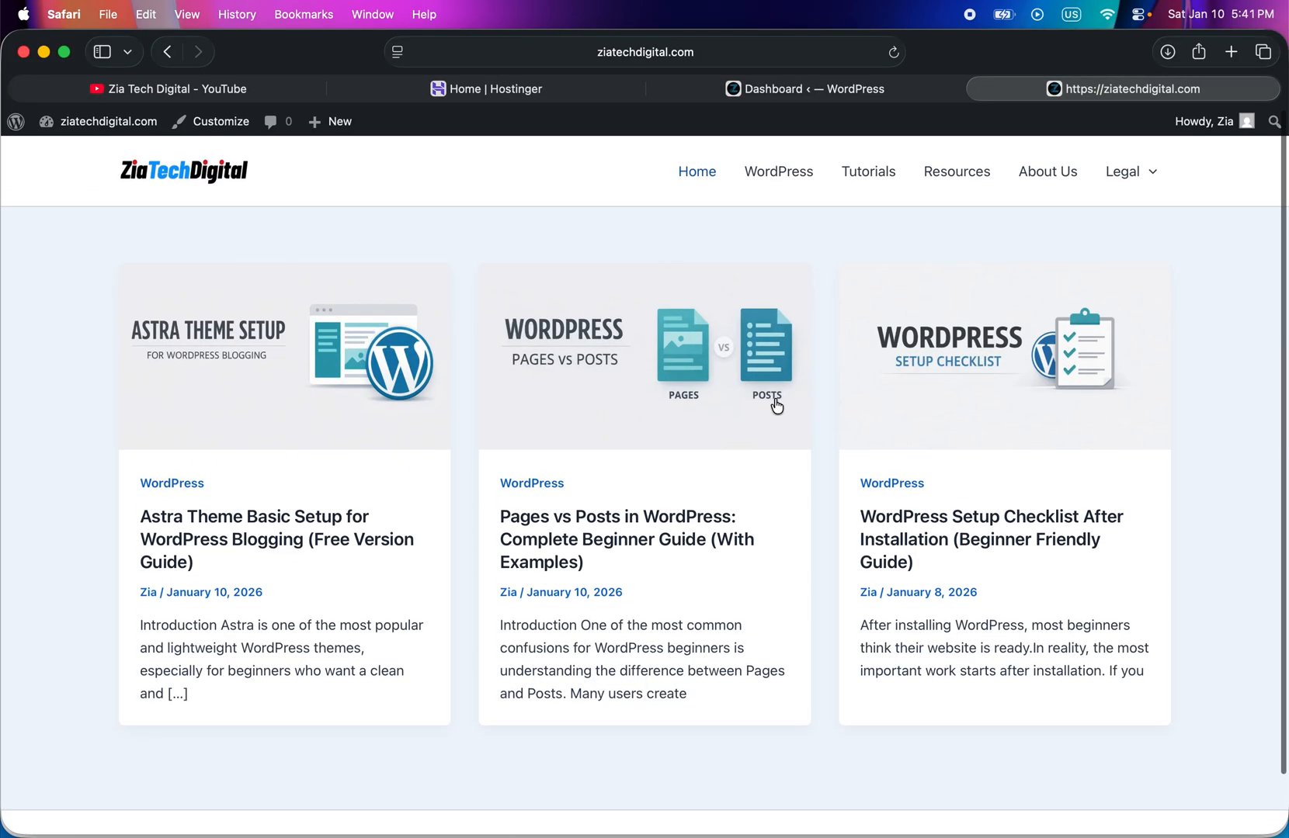